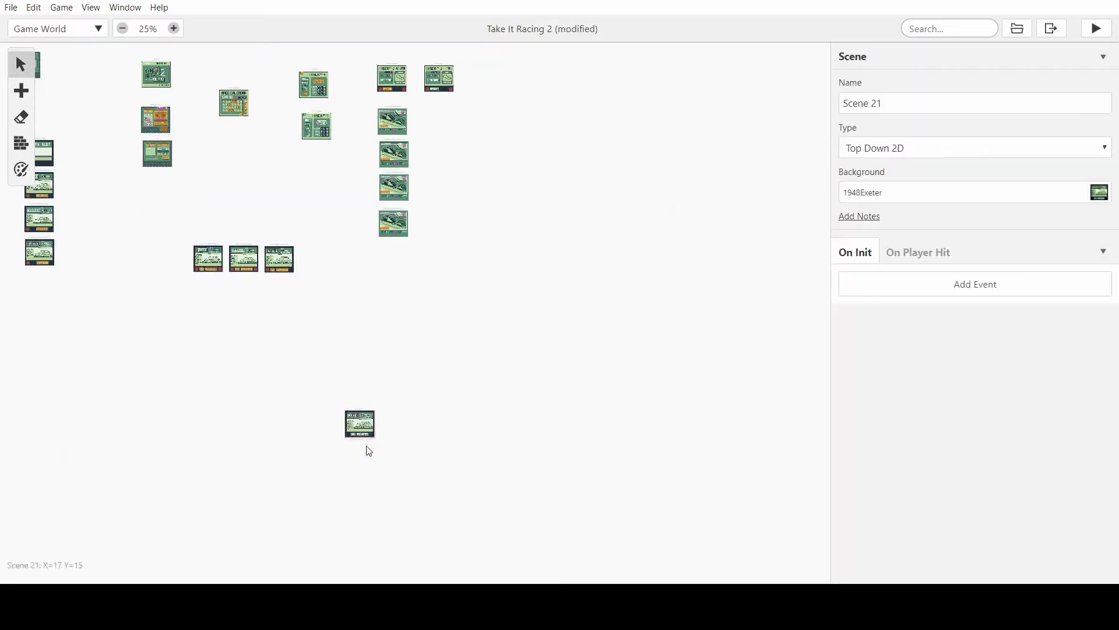
Set the background of Scene 21 to black
ctrl+scroll(368, 450, up, 10)
scroll(362, 445, down, 3)
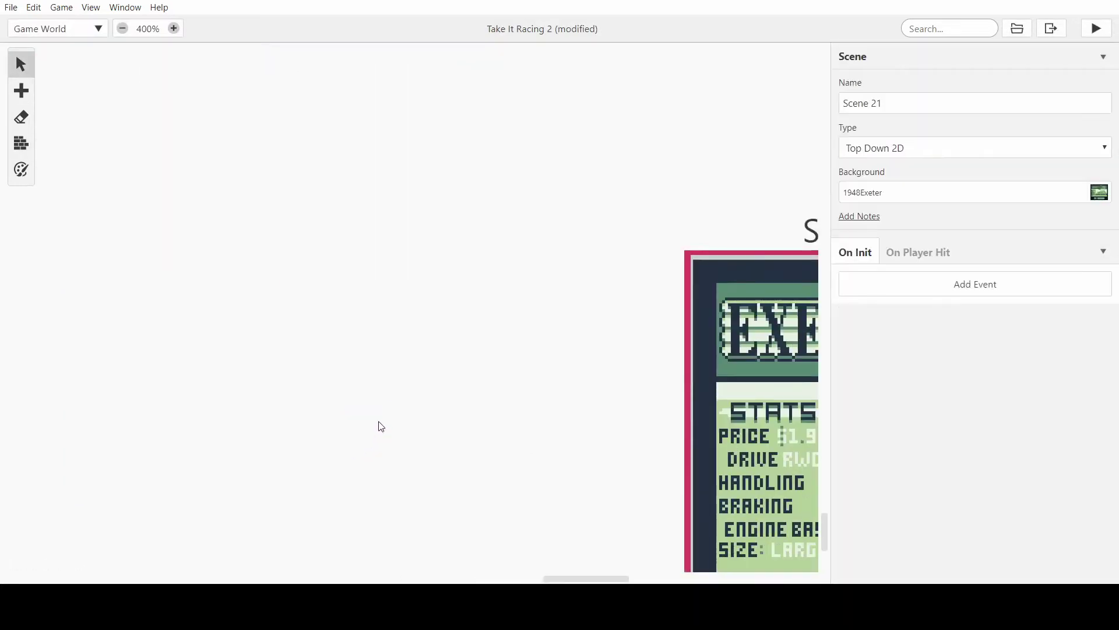
shift+scroll(376, 404, right, 5)
scroll(745, 242, down, 1)
ctrl+scroll(455, 238, down, 10)
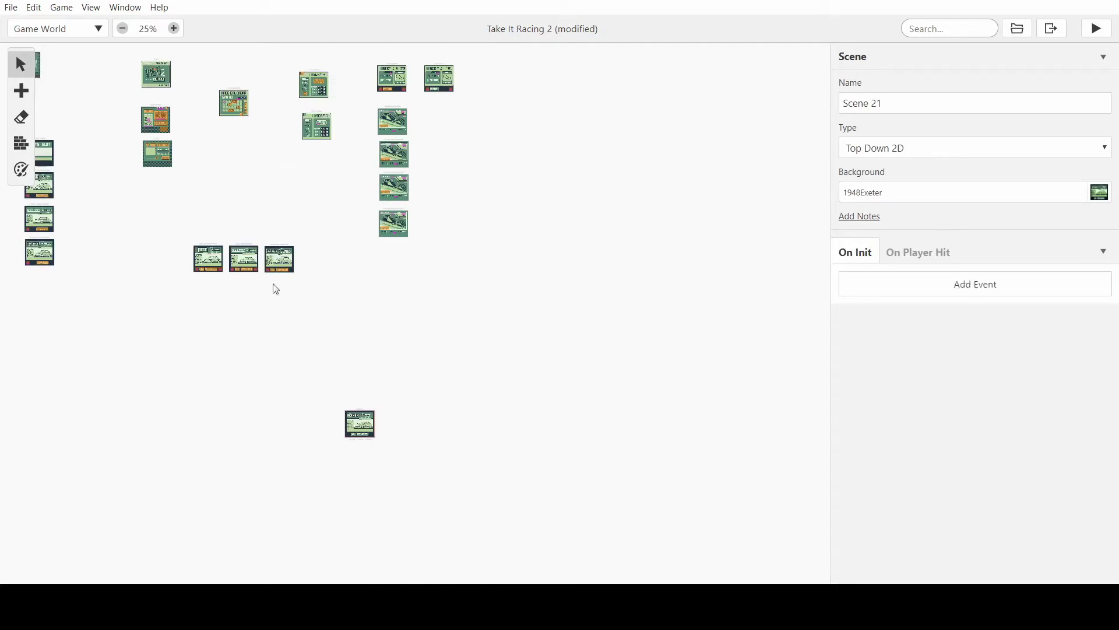
ctrl+scroll(484, 407, up, 8)
shift+scroll(370, 385, right, 4)
scroll(371, 381, down, 1)
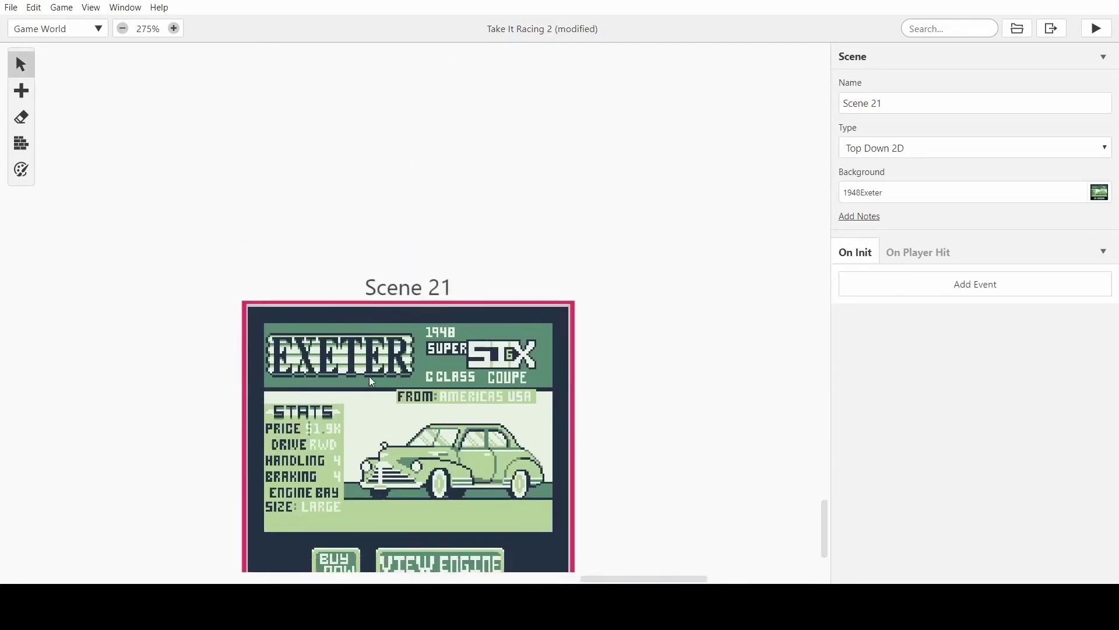
scroll(371, 382, down, 2)
click(977, 195)
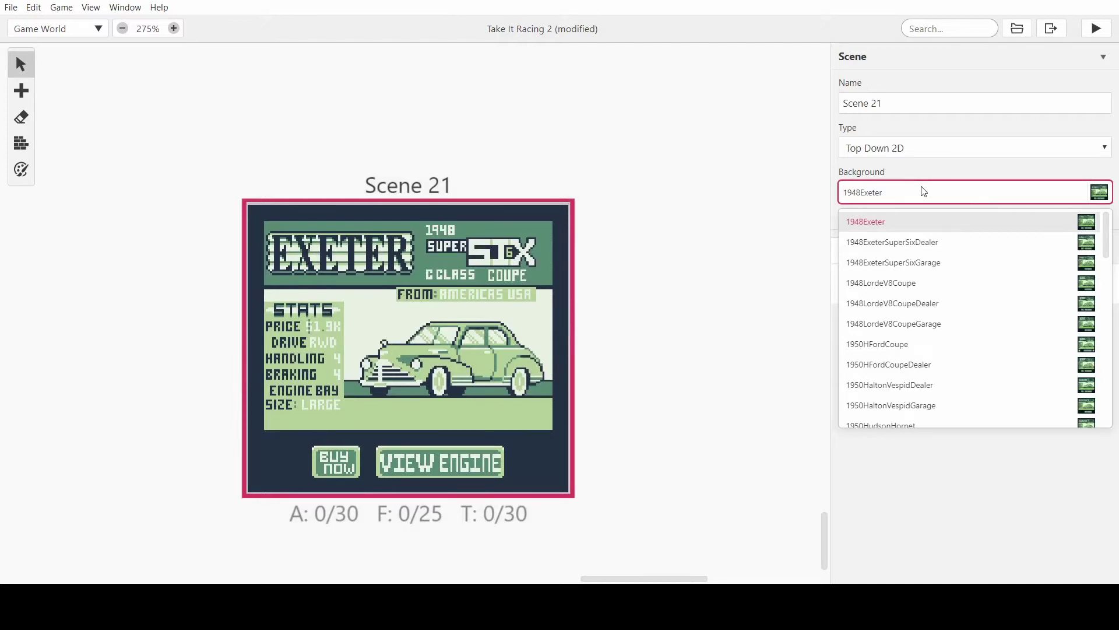
text(bl)
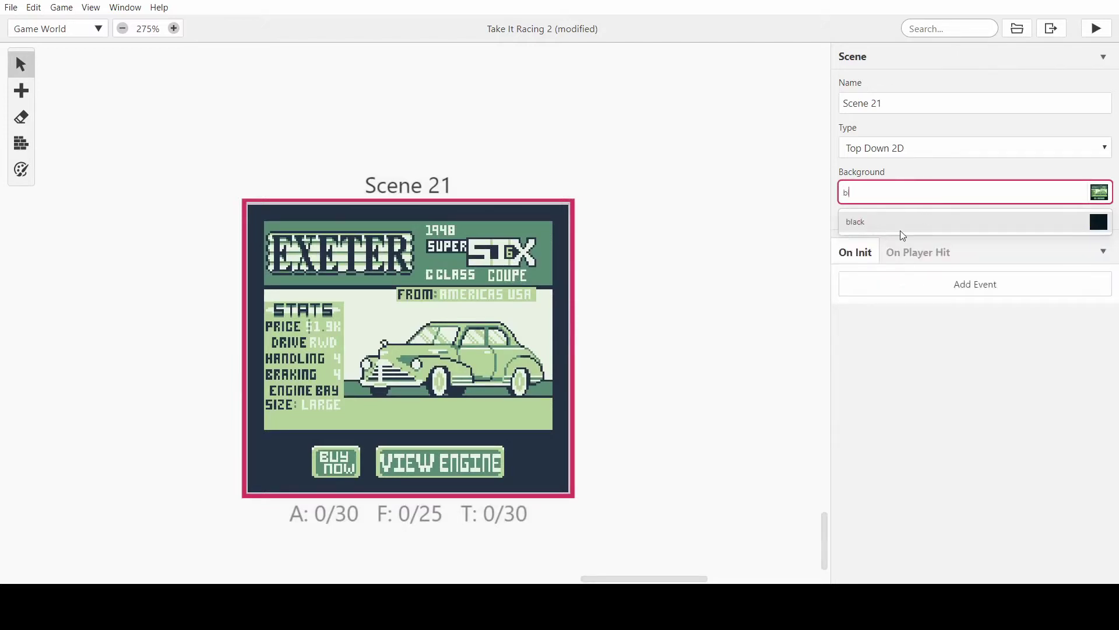
click(899, 228)
click(24, 91)
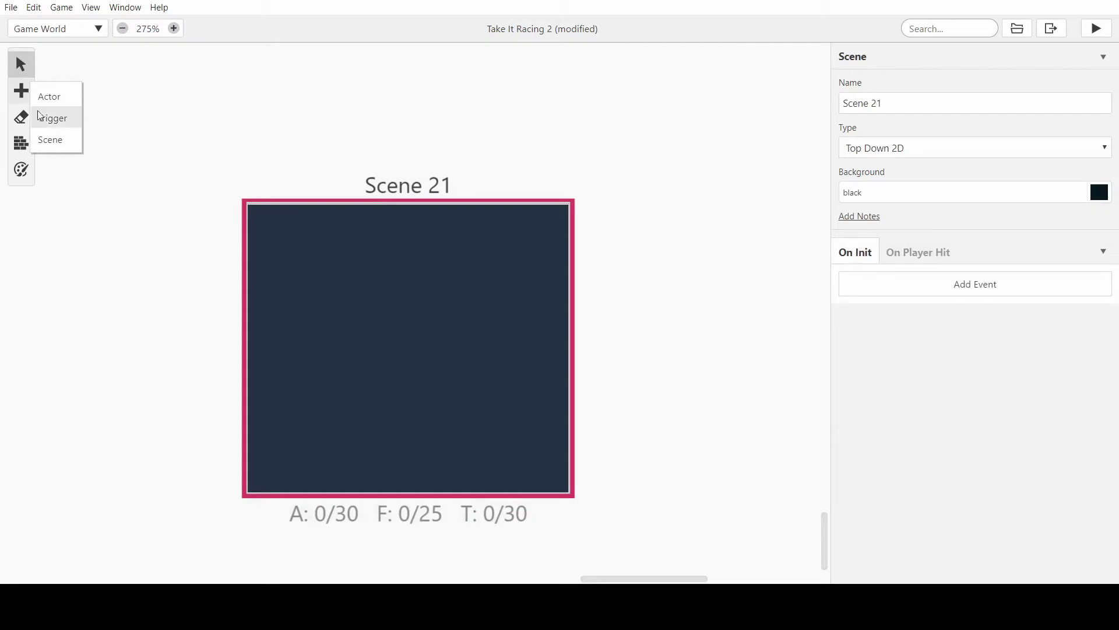
click(19, 93)
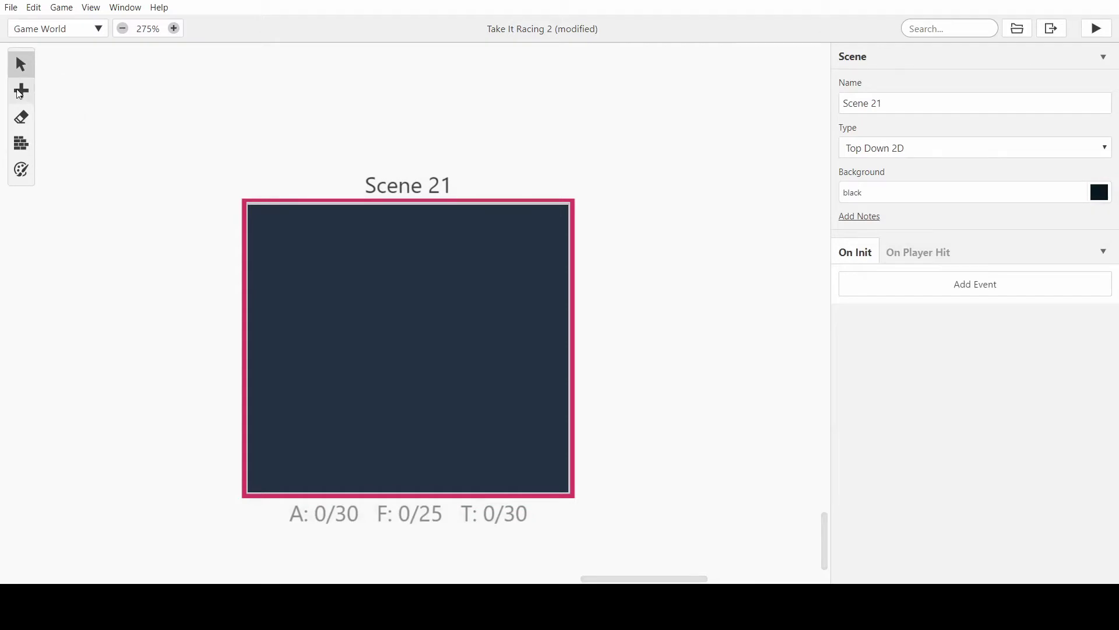
click(19, 93)
click(20, 89)
Make Scene 21 the project's starting scene and move the player's start position to X 8, Y 7
click(600, 125)
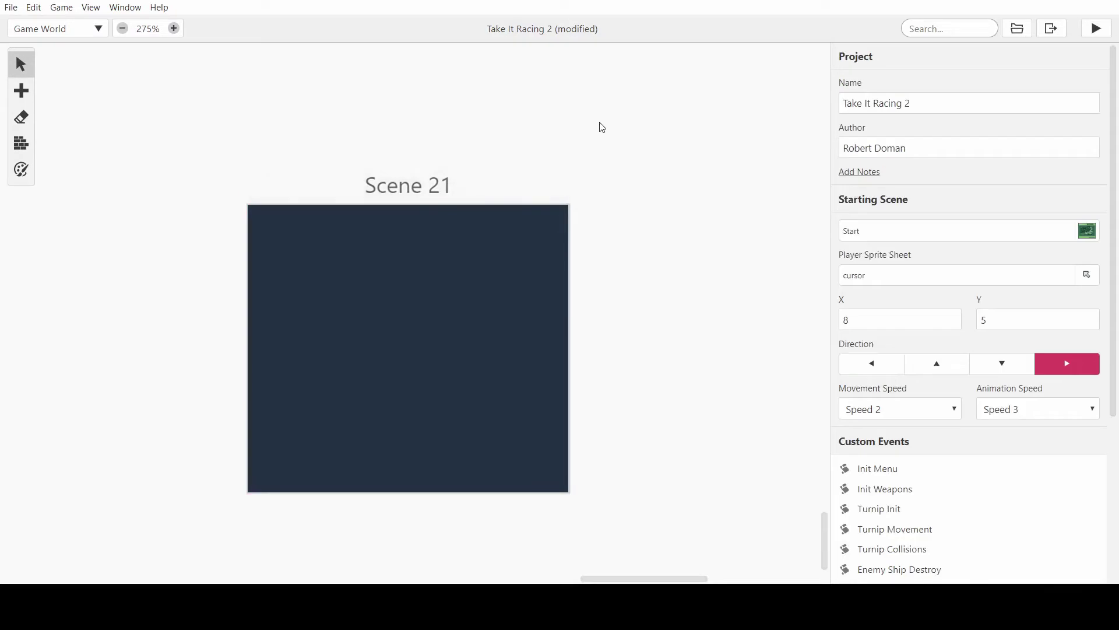
click(897, 233)
text(21)
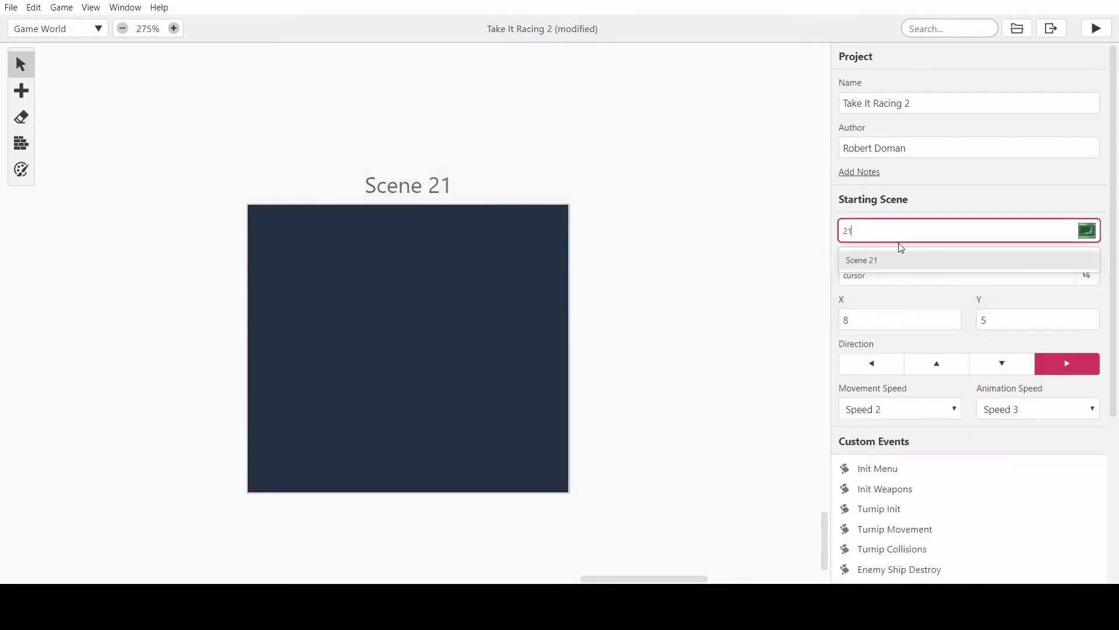
click(890, 260)
drag(393, 301, 392, 333)
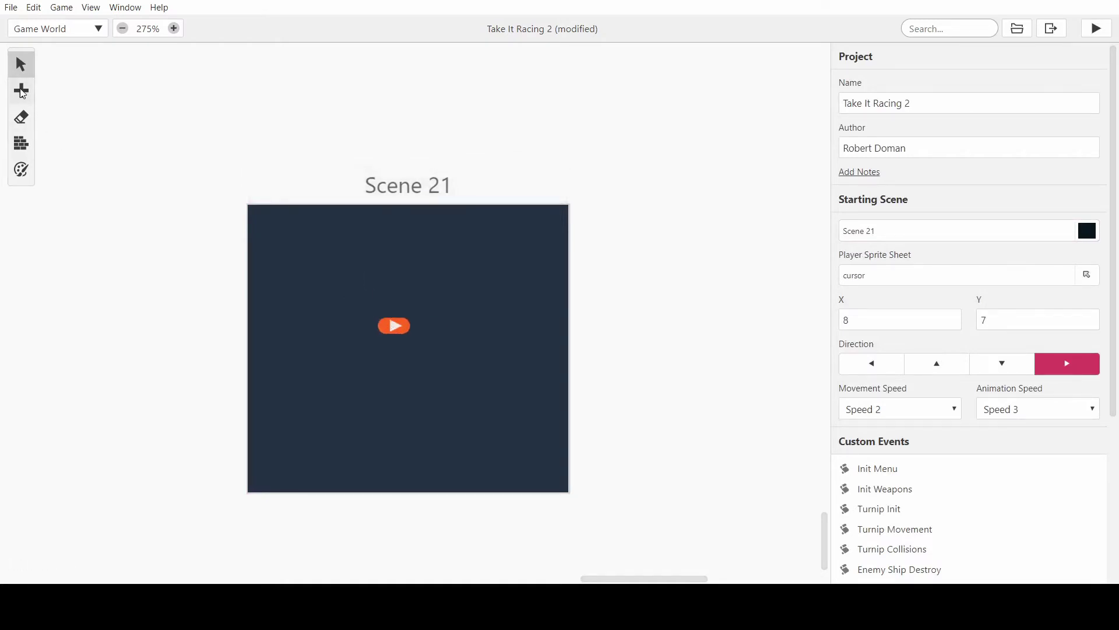
Place a trigger 5 wide and 5 high at X 1, Y 1 in Scene 21
click(402, 270)
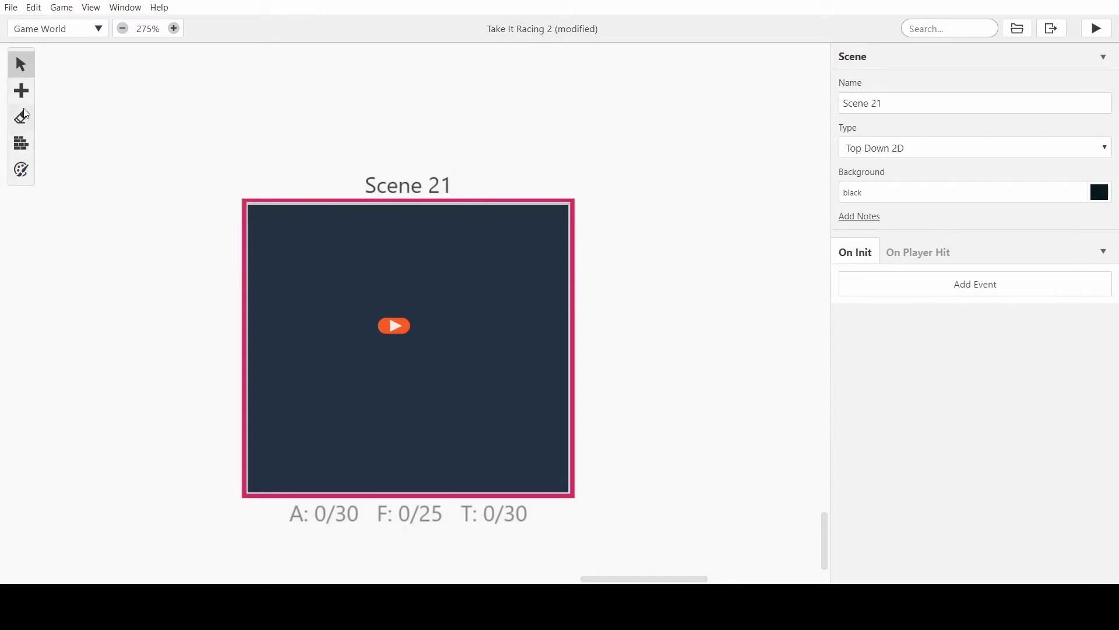
click(63, 117)
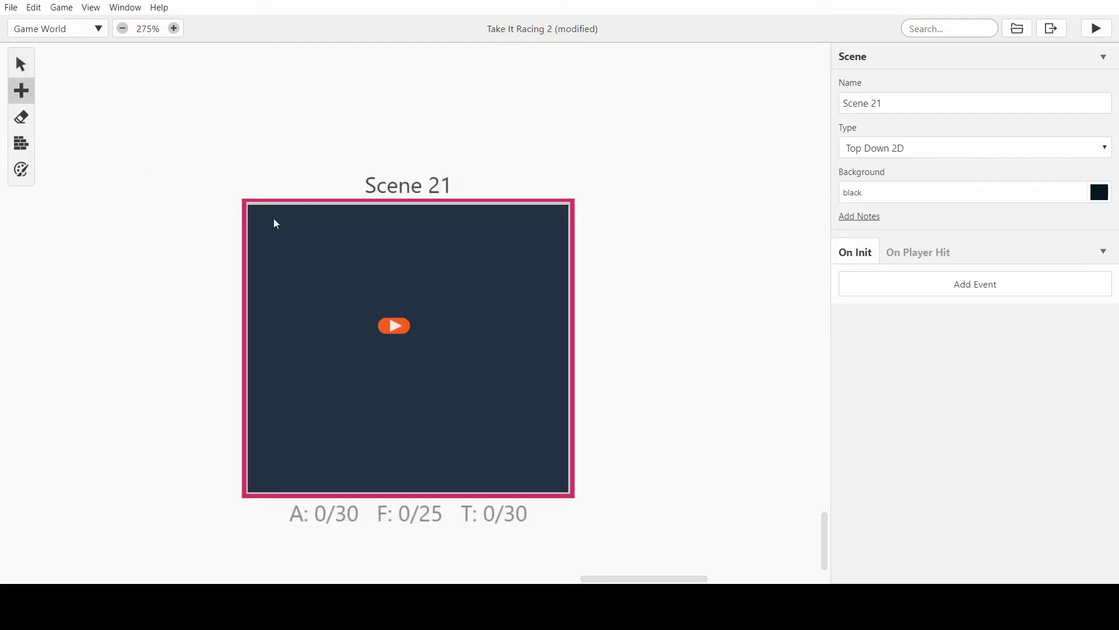
drag(272, 232, 333, 286)
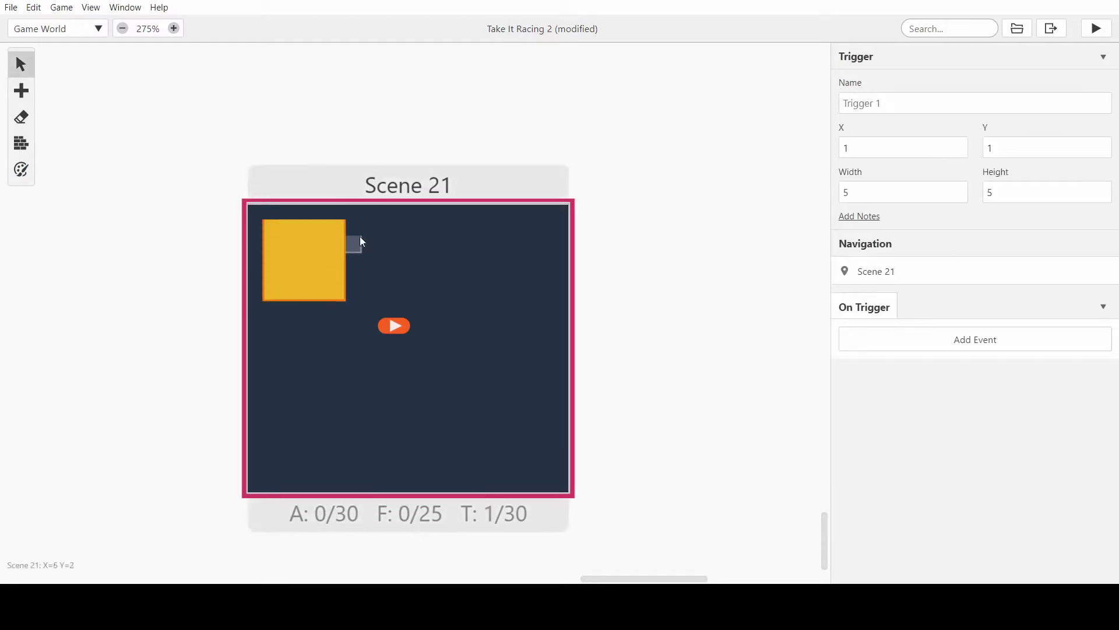
Add a Variable: Math Functions event to the new trigger's script
click(928, 345)
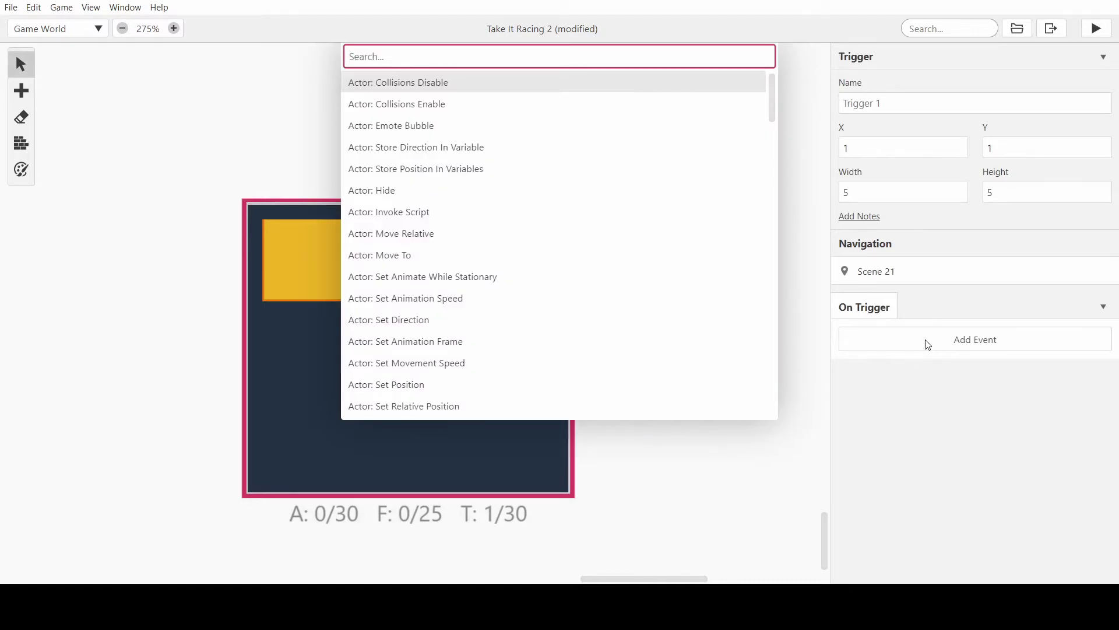
text(mar)
key(BackSpace)
key(BackSpace)
text(th)
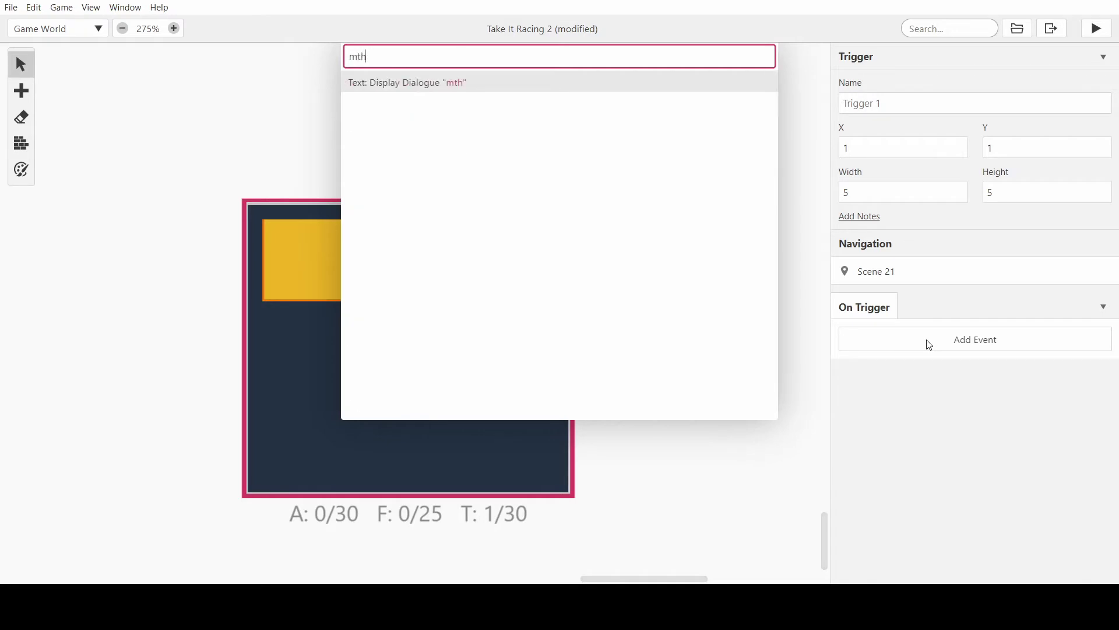
key(BackSpace)
key(BackSpace)
text(ath)
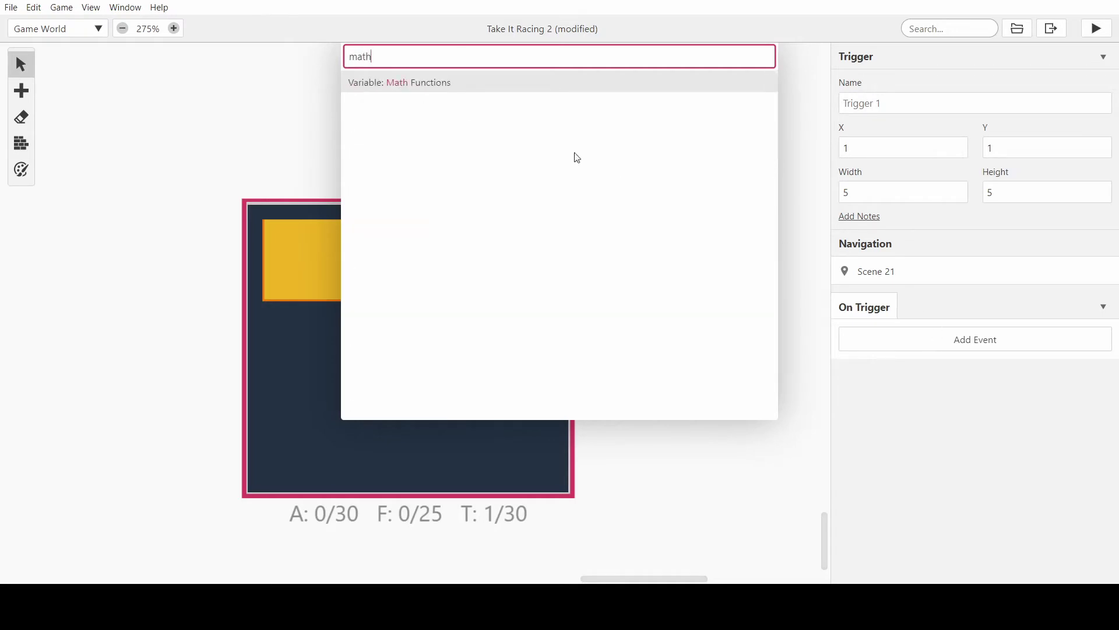
click(567, 83)
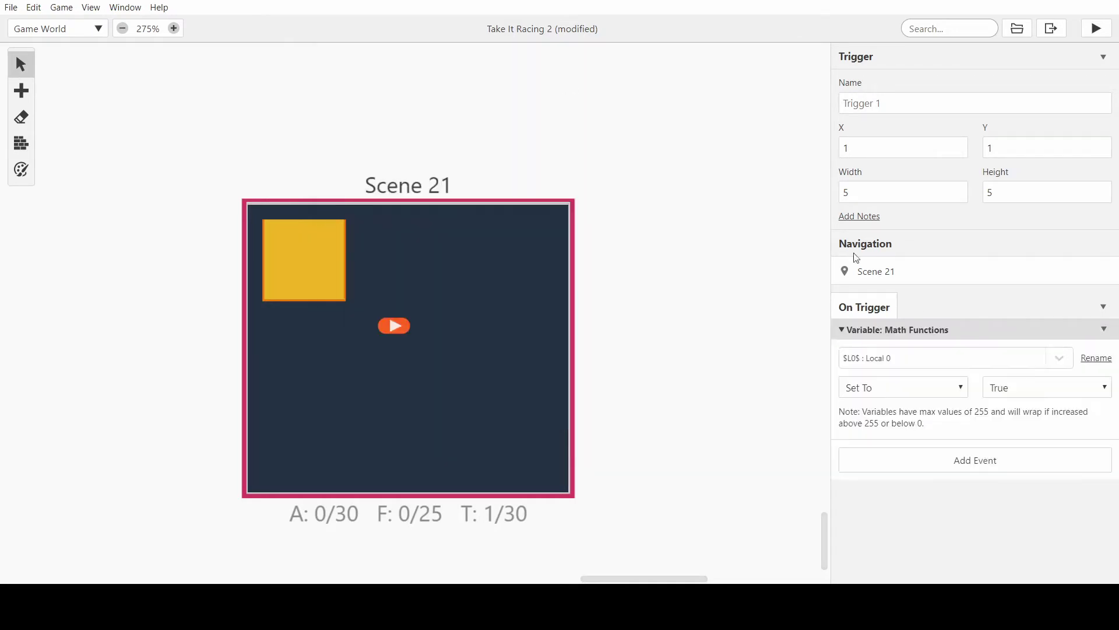
Configure the math event to add the value 10 to the variable Money_0-99
click(922, 356)
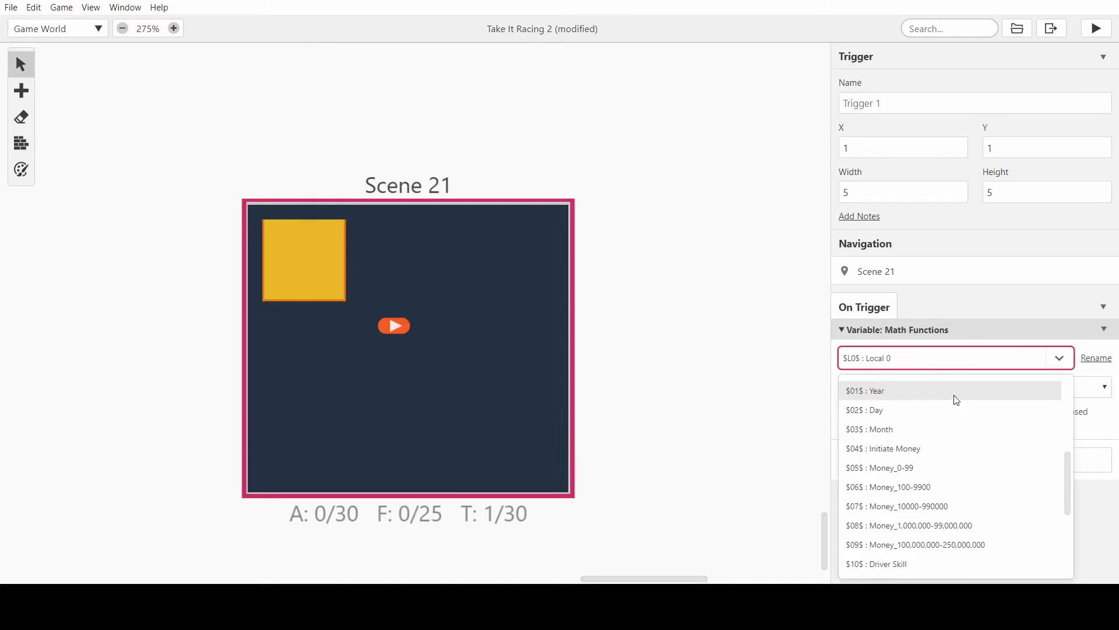
click(925, 468)
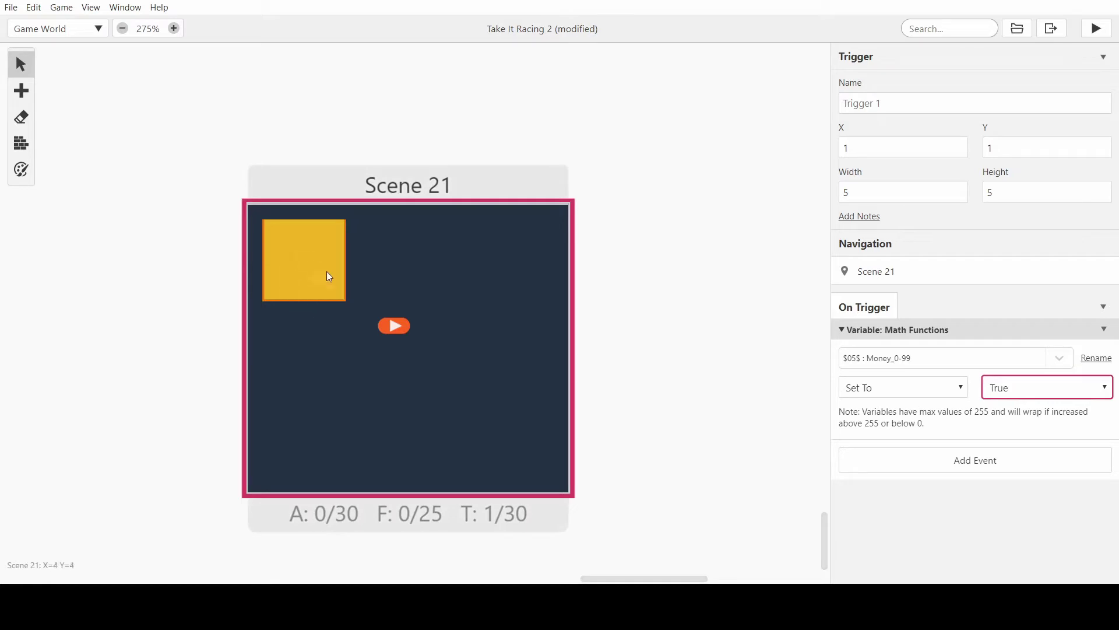
click(965, 392)
click(914, 429)
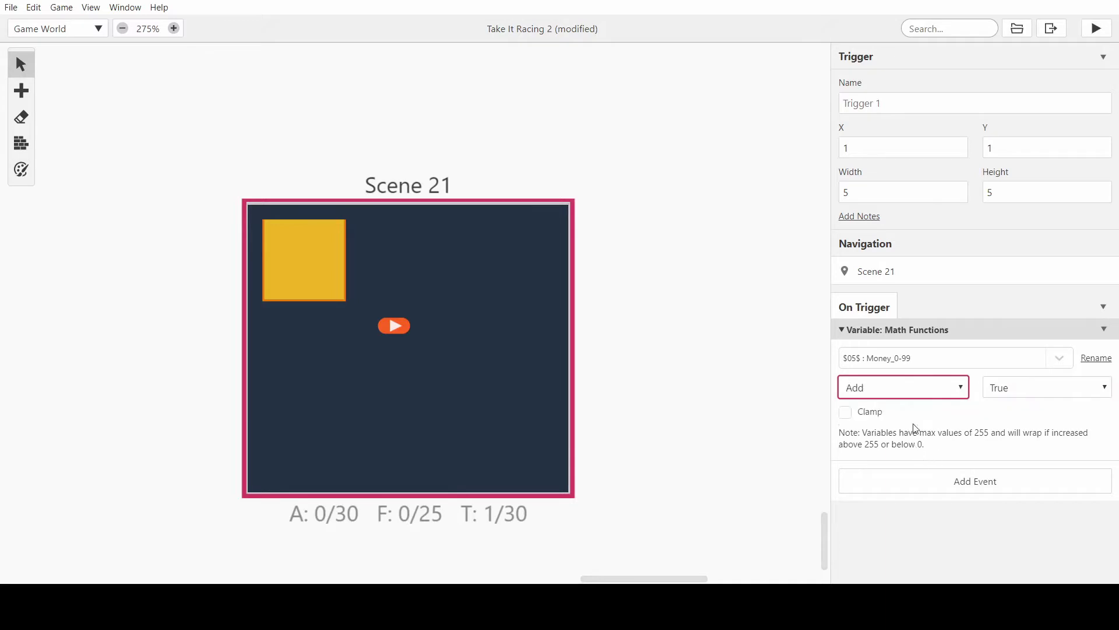
click(1045, 385)
click(1027, 450)
click(877, 418)
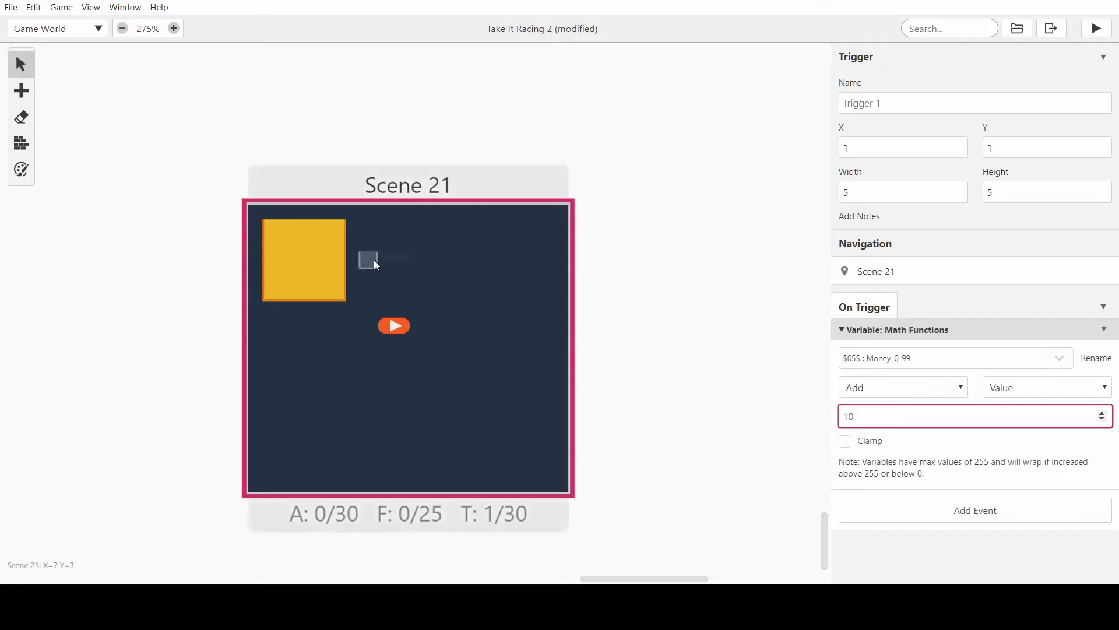
click(309, 259)
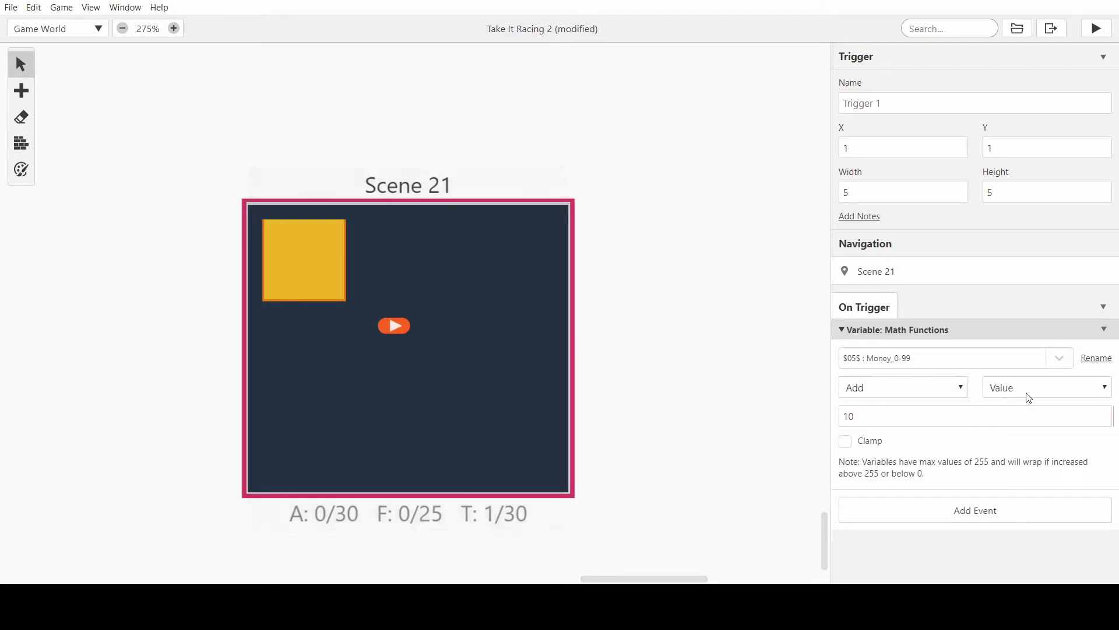
Add a Text: Display Dialogue event to the trigger with the text "You have $ $05$"
click(934, 521)
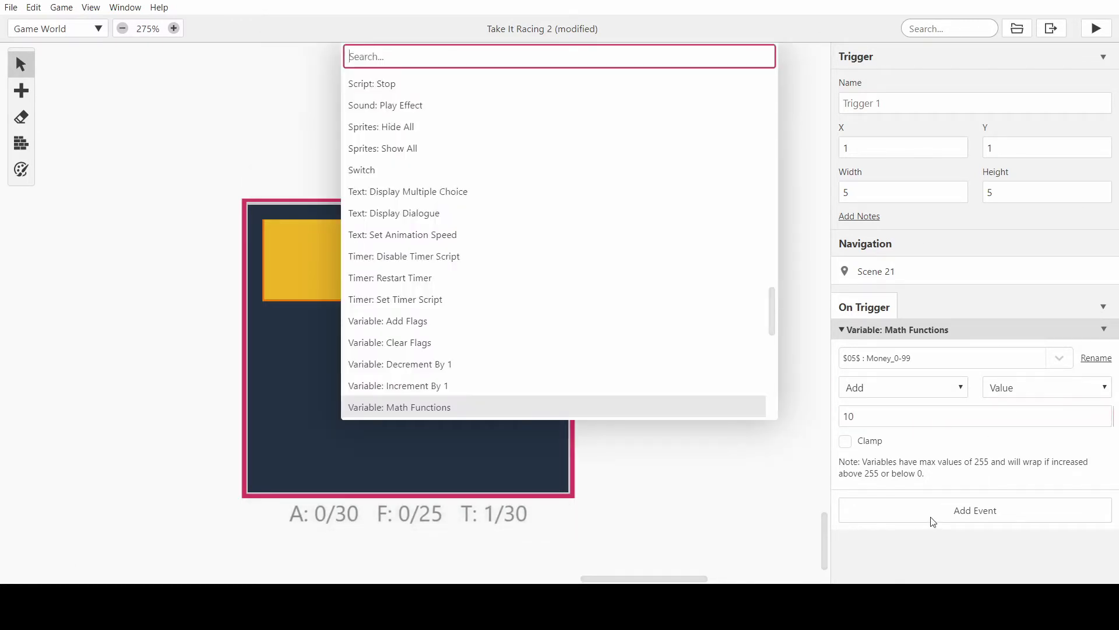
text(disp)
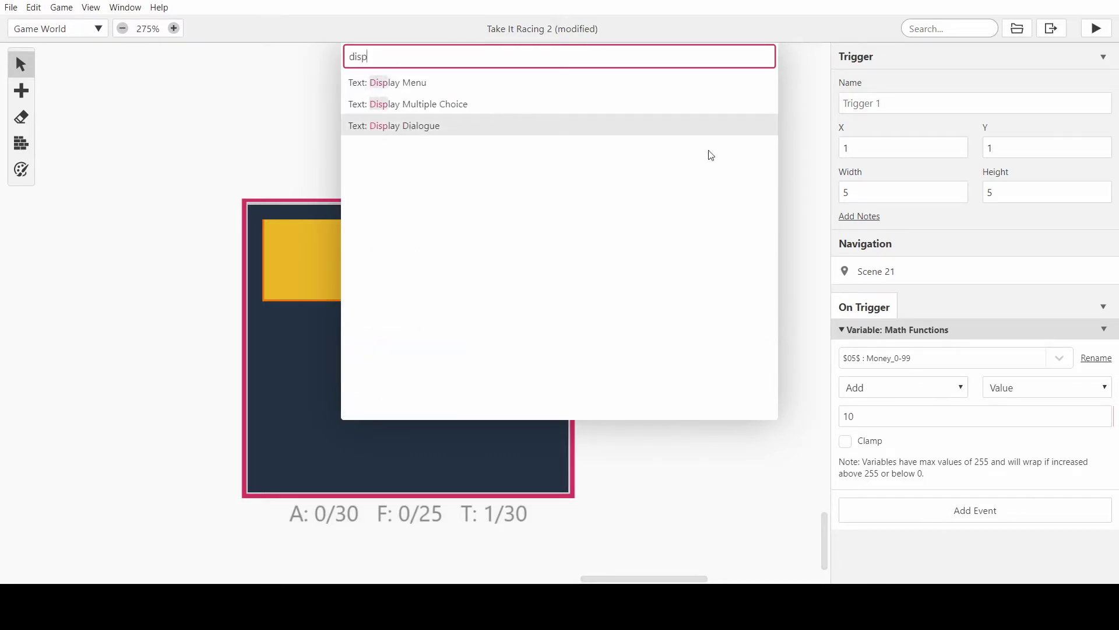
click(720, 133)
click(932, 488)
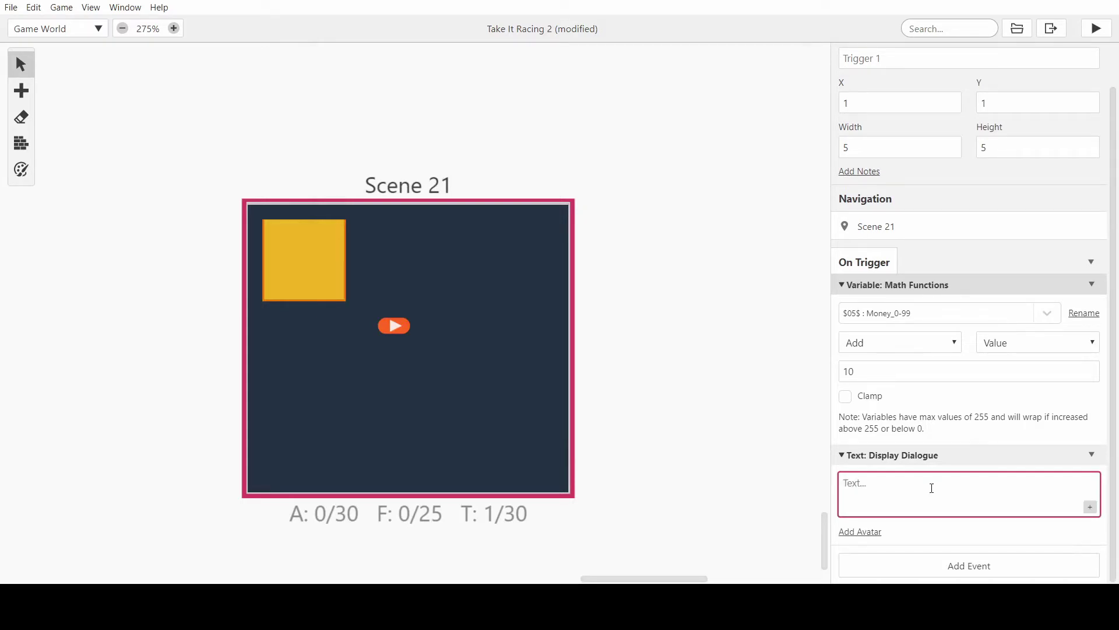
text(You have $ $05)
text($ $05$)
Save the project, run the game and move its preview window beside the scene
key(ctrl+s)
click(1094, 32)
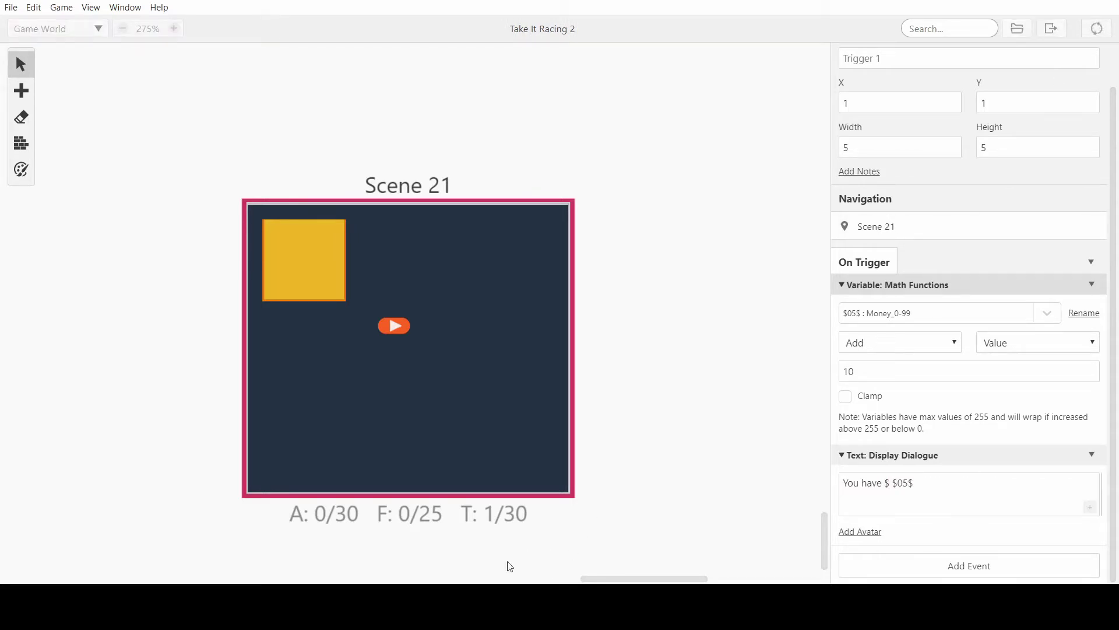
click(624, 389)
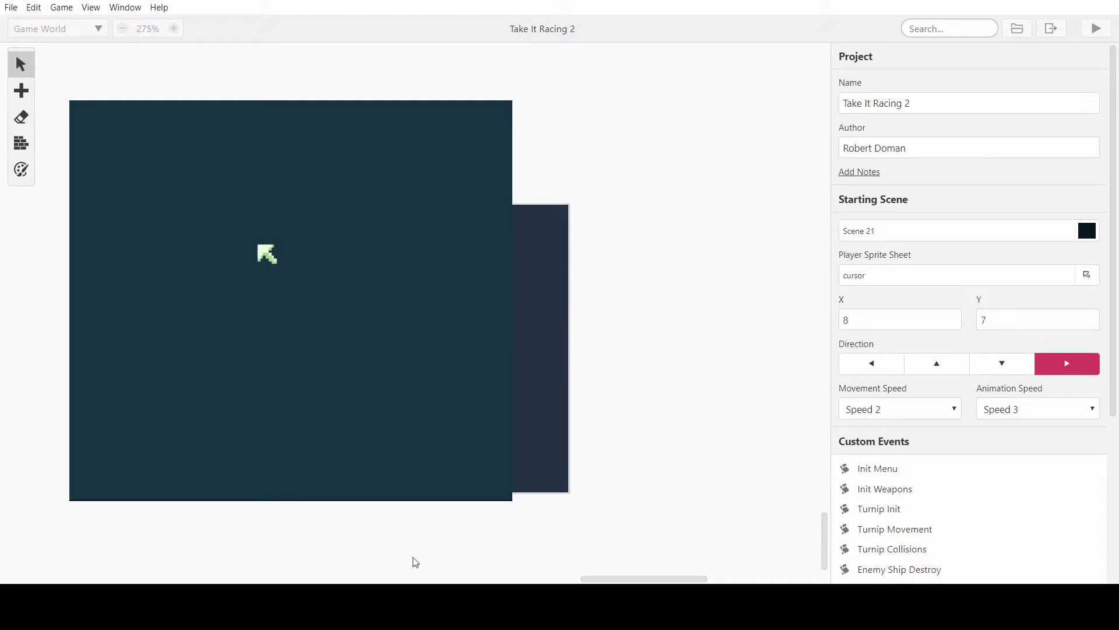
drag(262, 276, 830, 288)
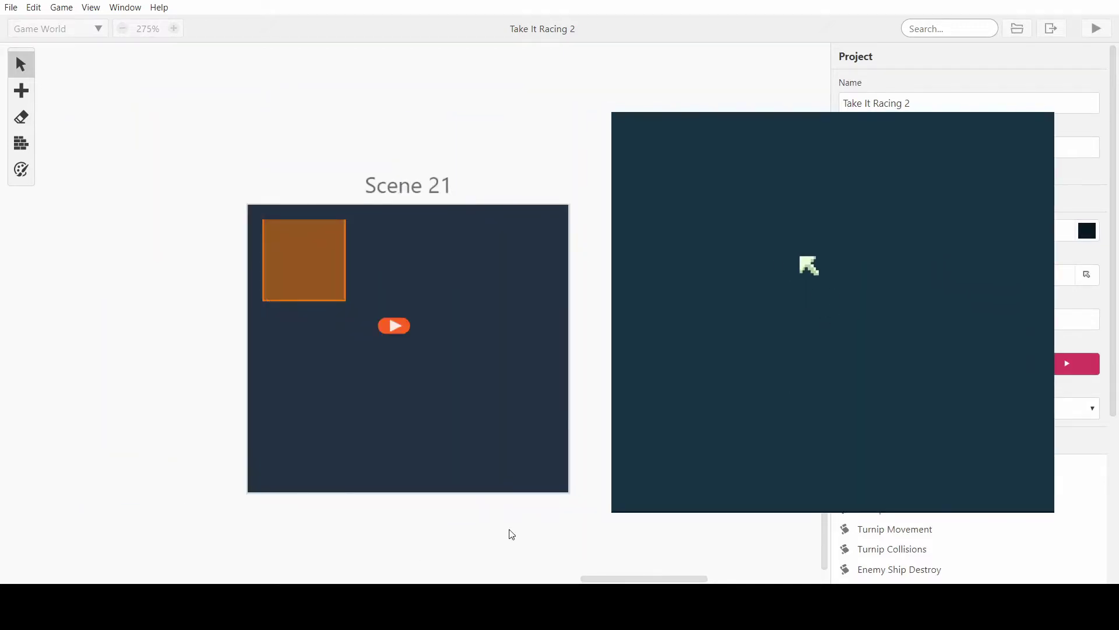
Playtest the money trigger by repeatedly moving the game cursor within its area and dismissing each dialogue
drag(659, 248, 269, 254)
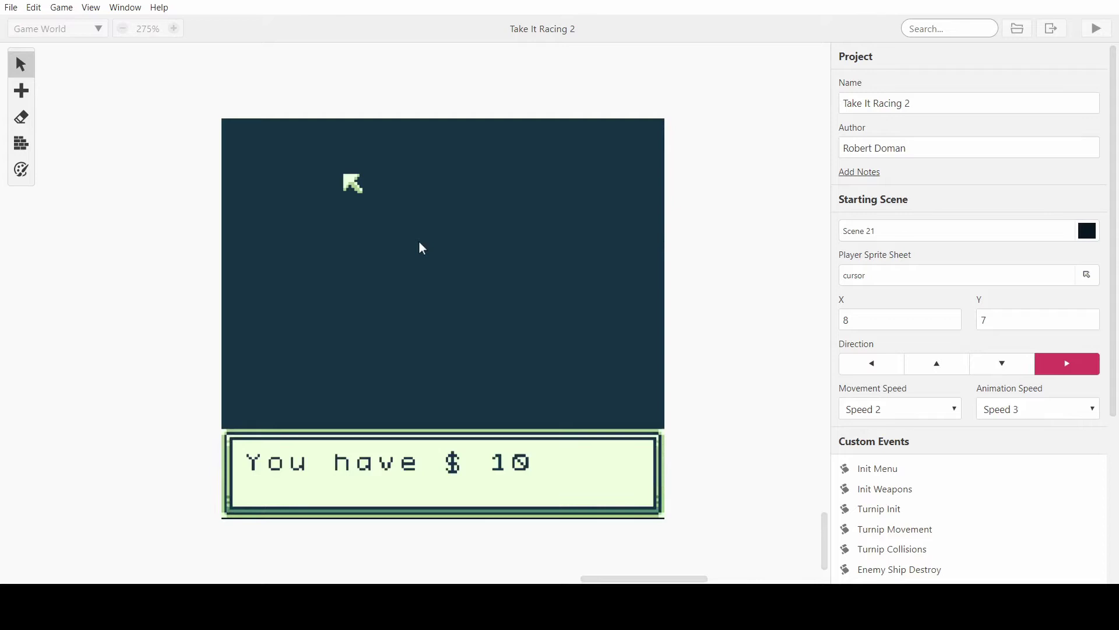
key(z)
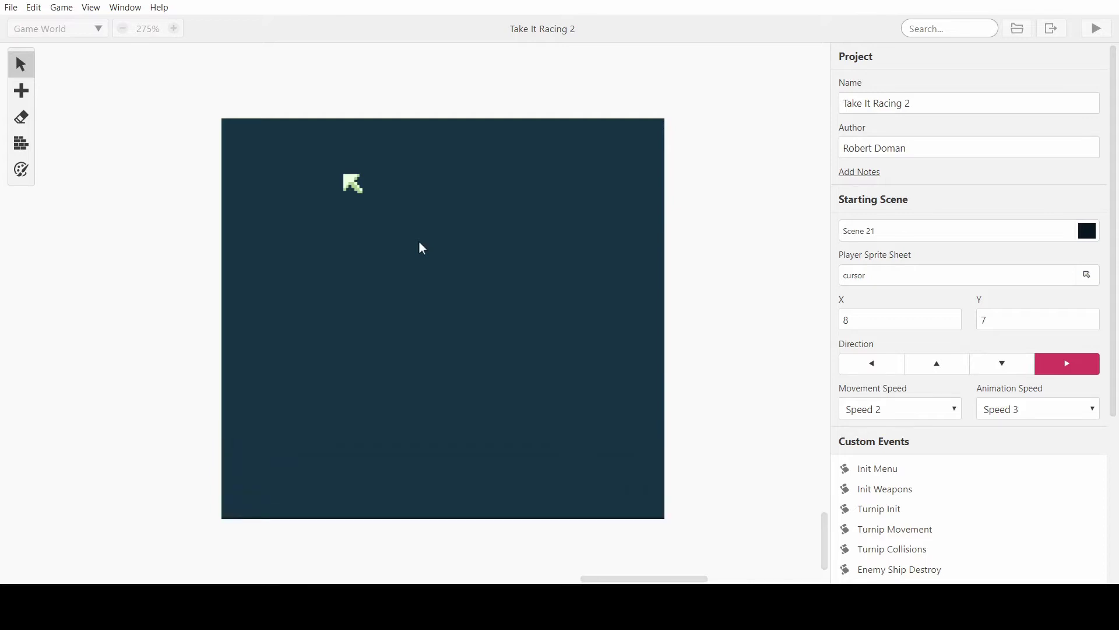
key(Down)
key(z)
key(Down)
key(z)
key(Down)
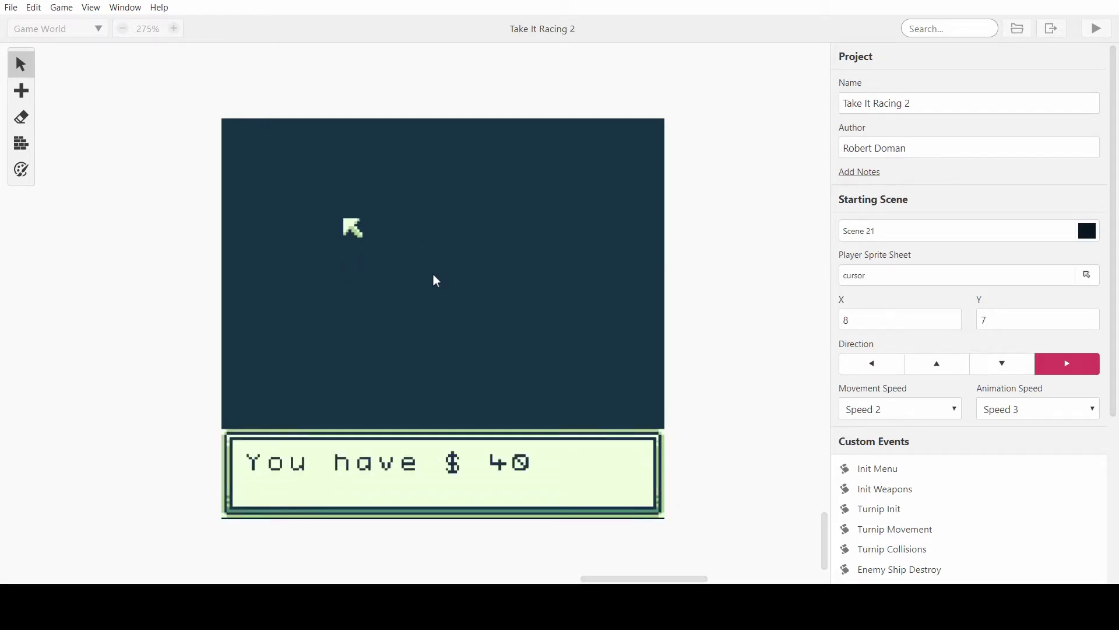
key(z)
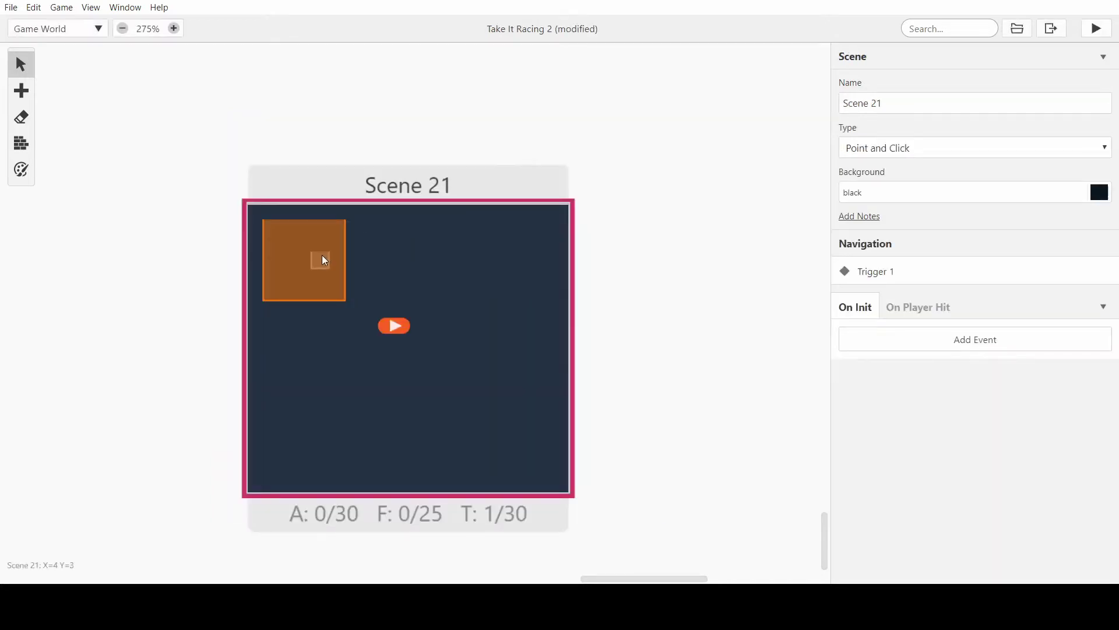
Add a Variable: Math Functions event to the Scene 21 trigger and place it directly above the Display Dialogue event
click(322, 256)
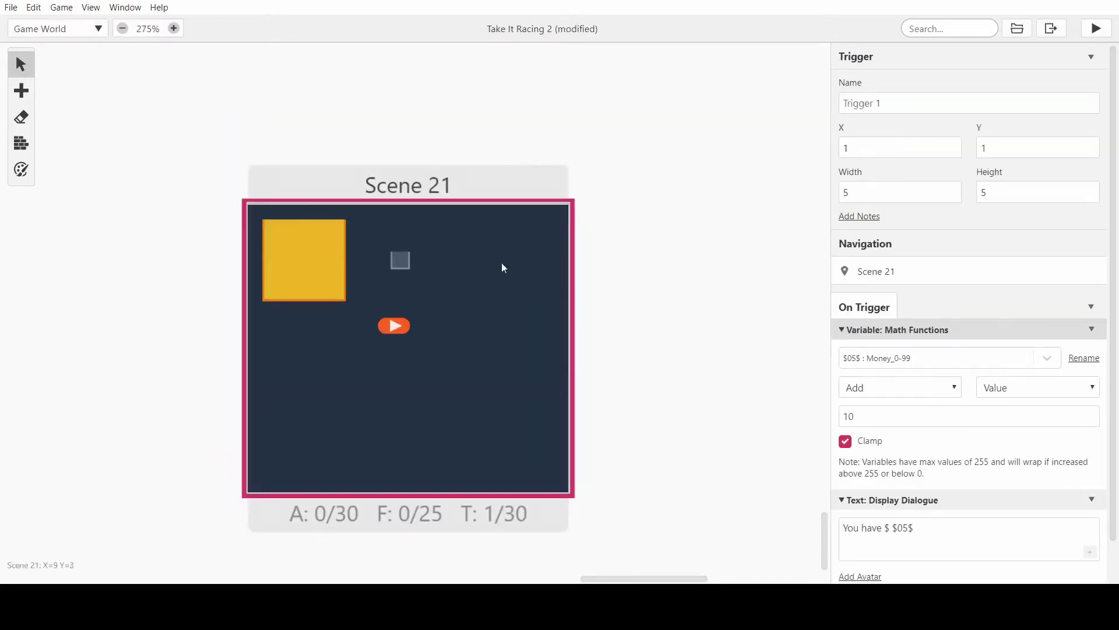
scroll(907, 315, down, 1)
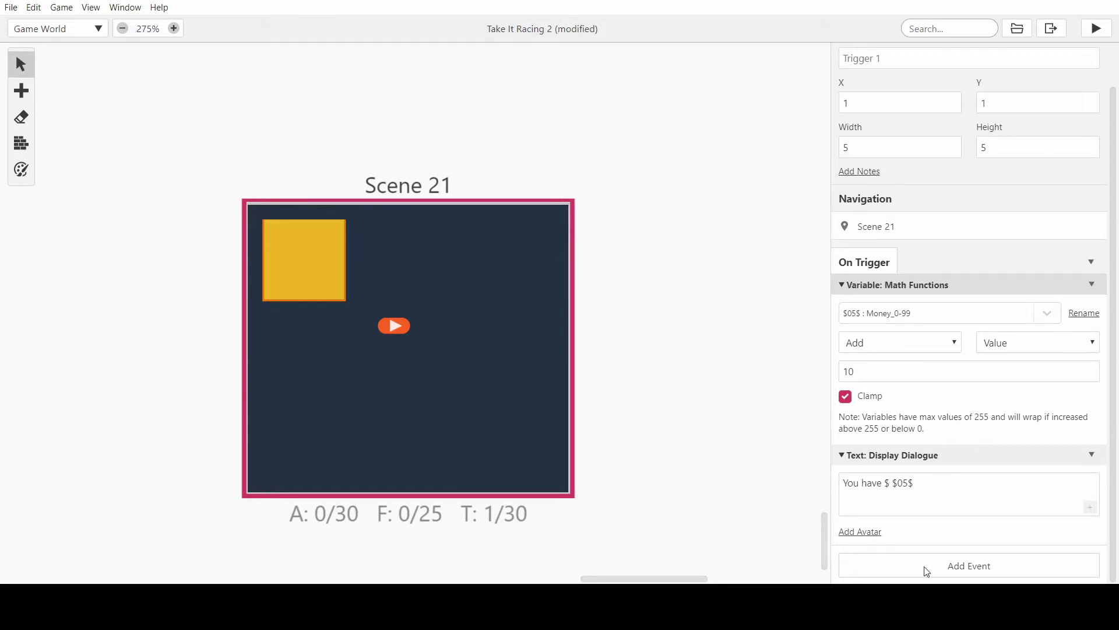
click(938, 566)
text(math)
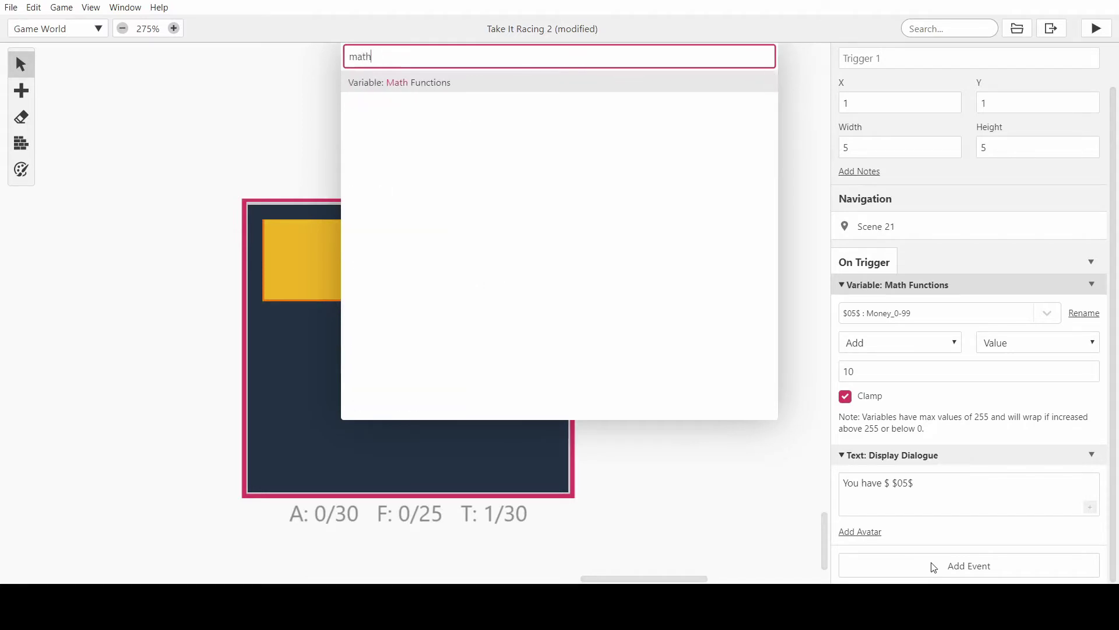
key(Return)
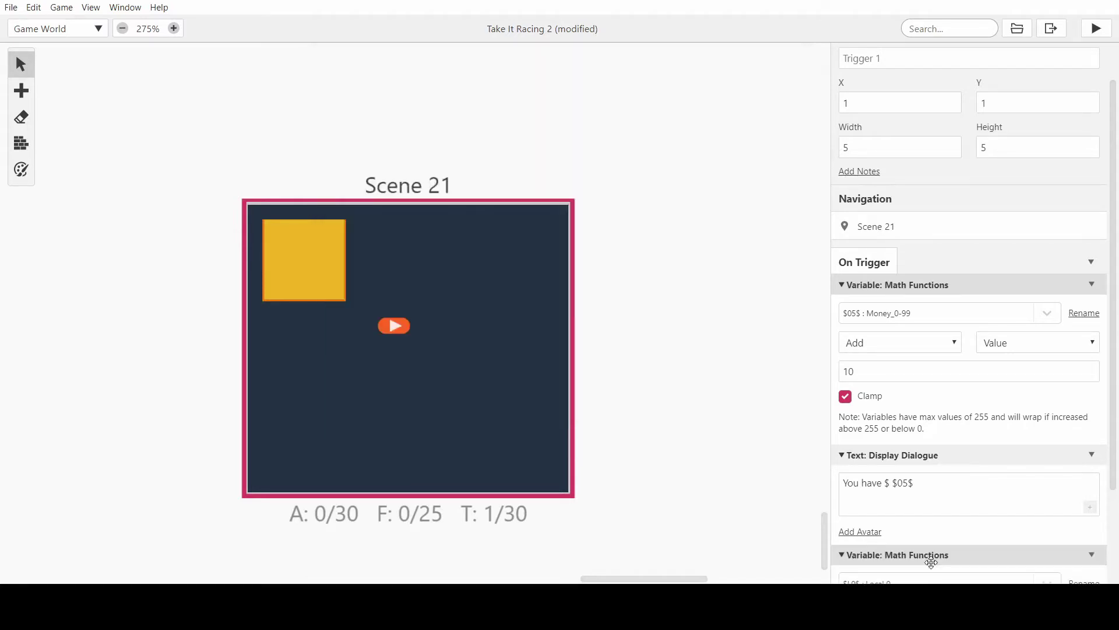
drag(931, 561, 886, 449)
Set the amount that the first math event adds to Money_0-99 to 53
double_click(846, 371)
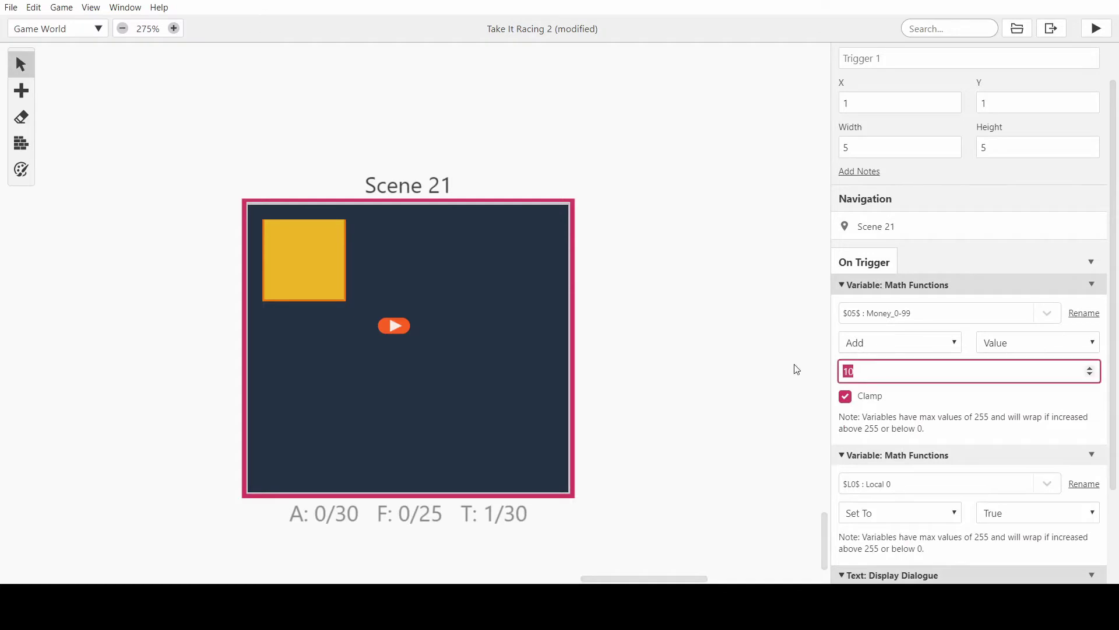
text(50)
scroll(977, 333, down, 2)
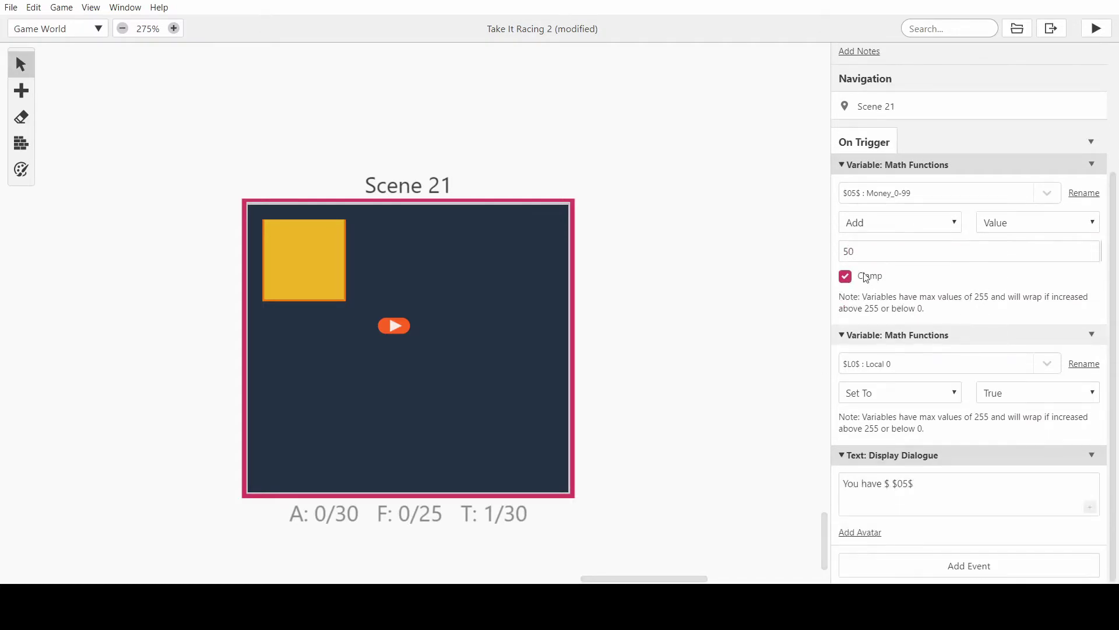
click(850, 251)
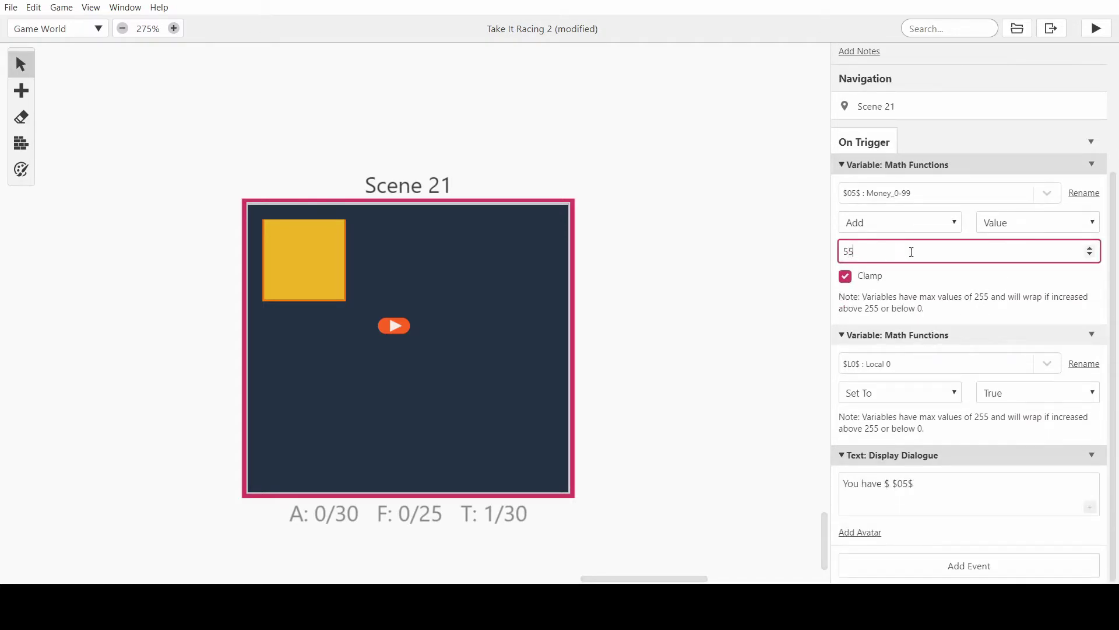
click(937, 270)
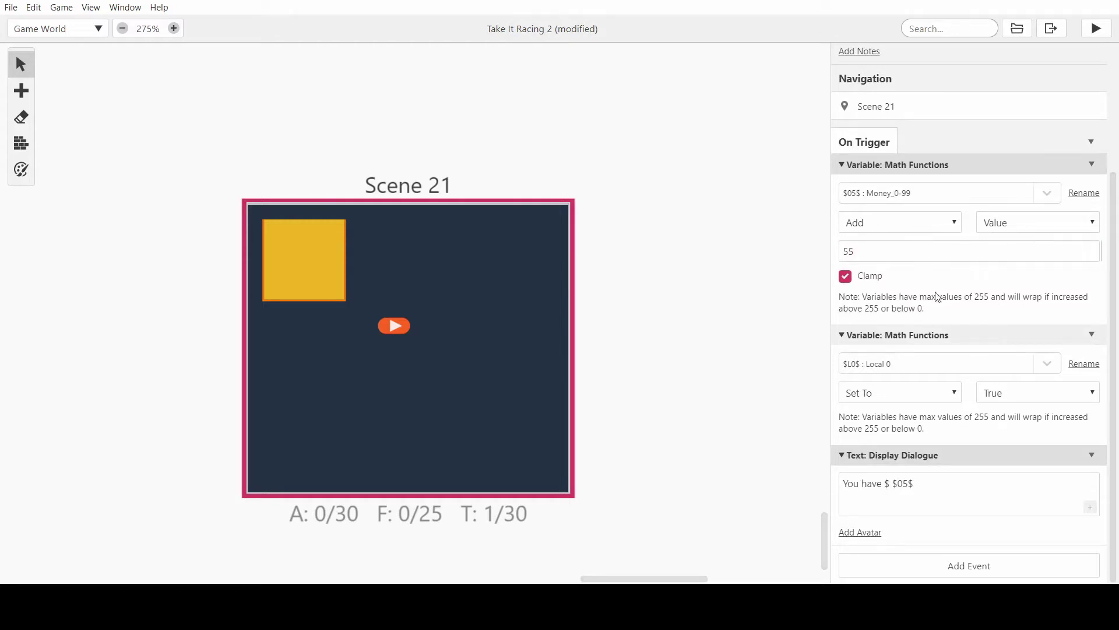
click(884, 241)
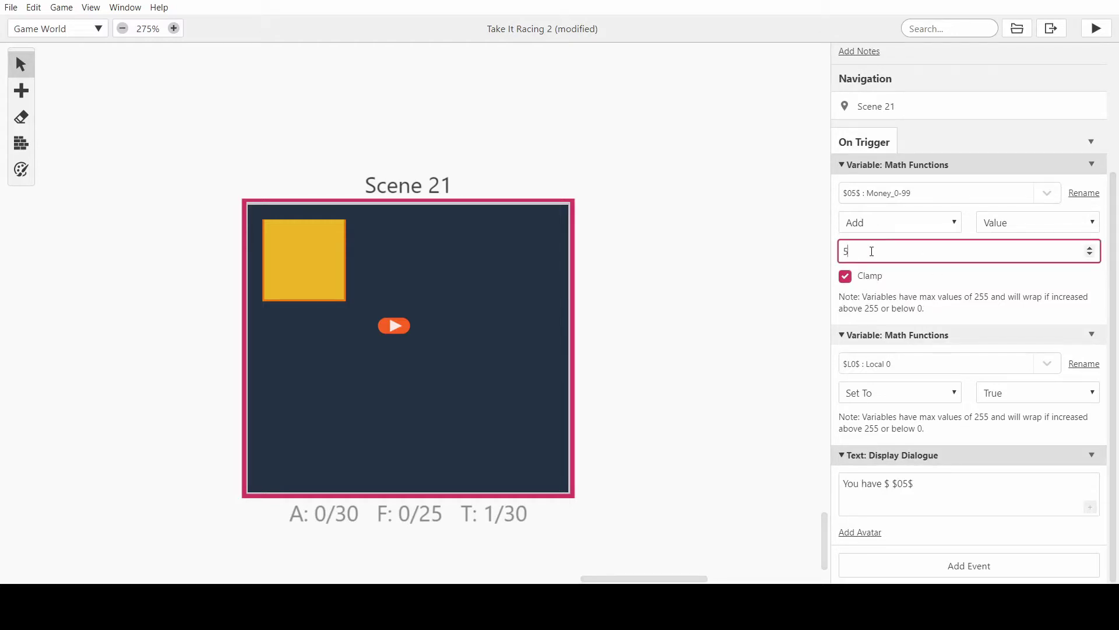
key(Return)
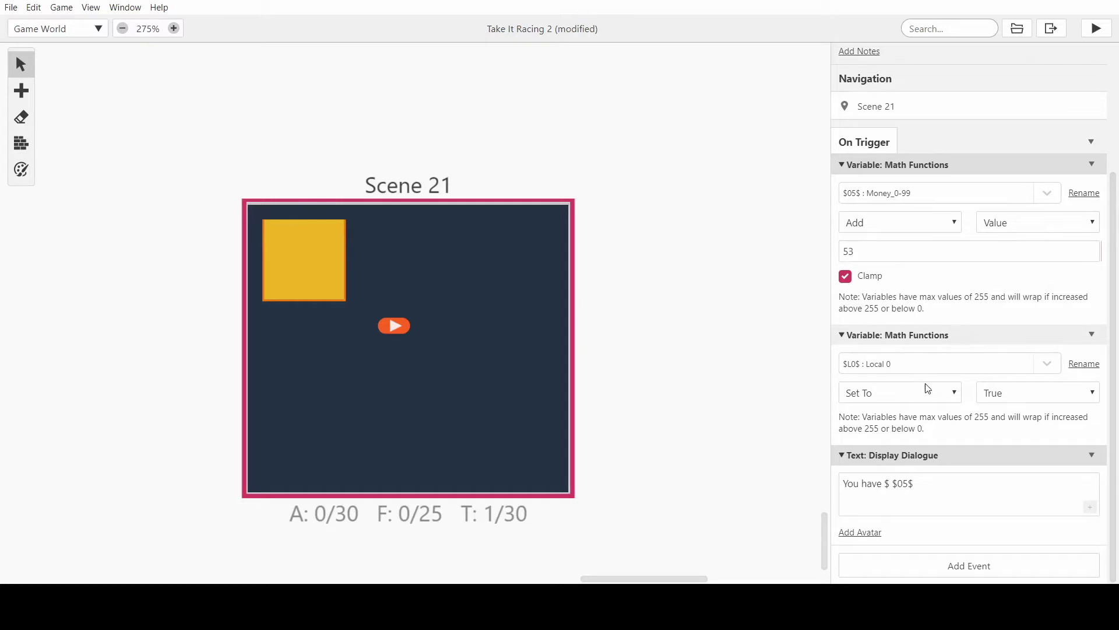
Add an If Variable Compare With Value event below the first math event and have it check the variable Money_0-99
click(930, 569)
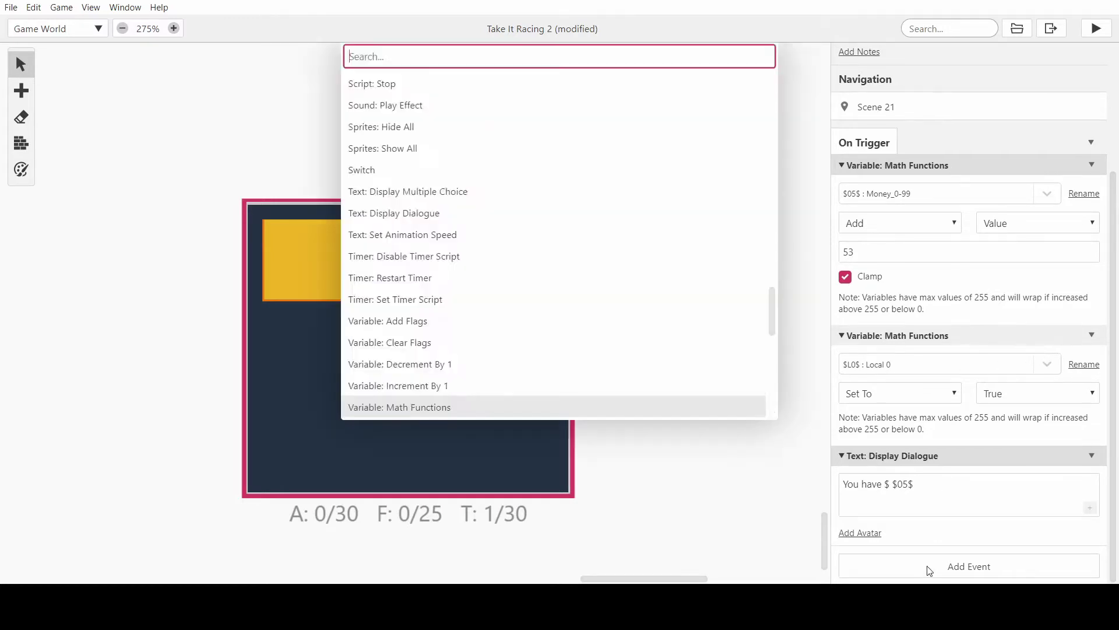
text(if)
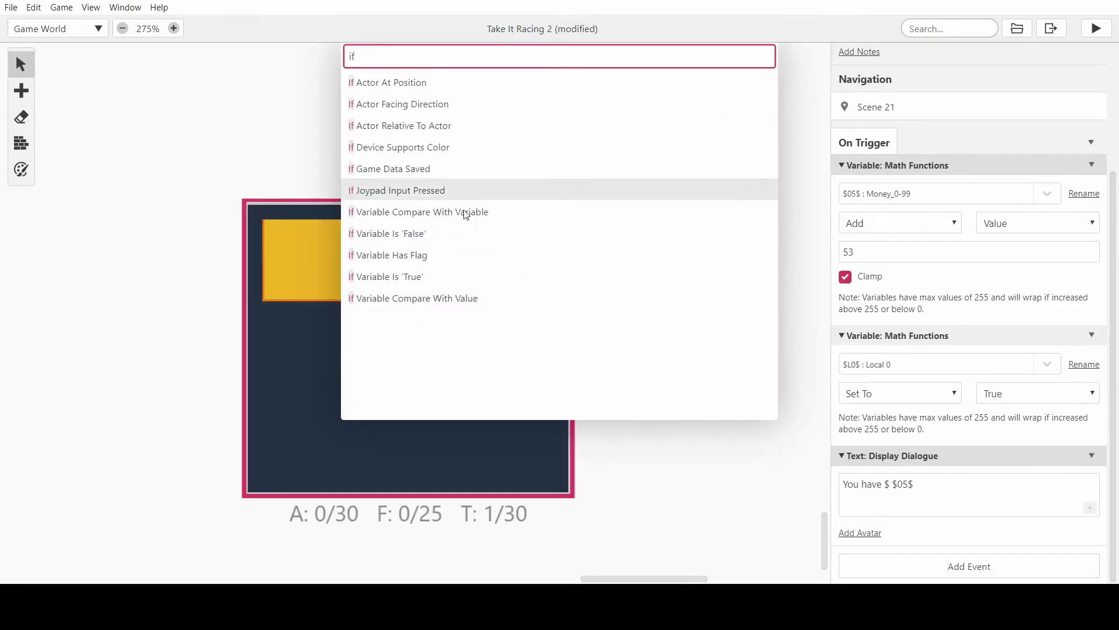
click(486, 299)
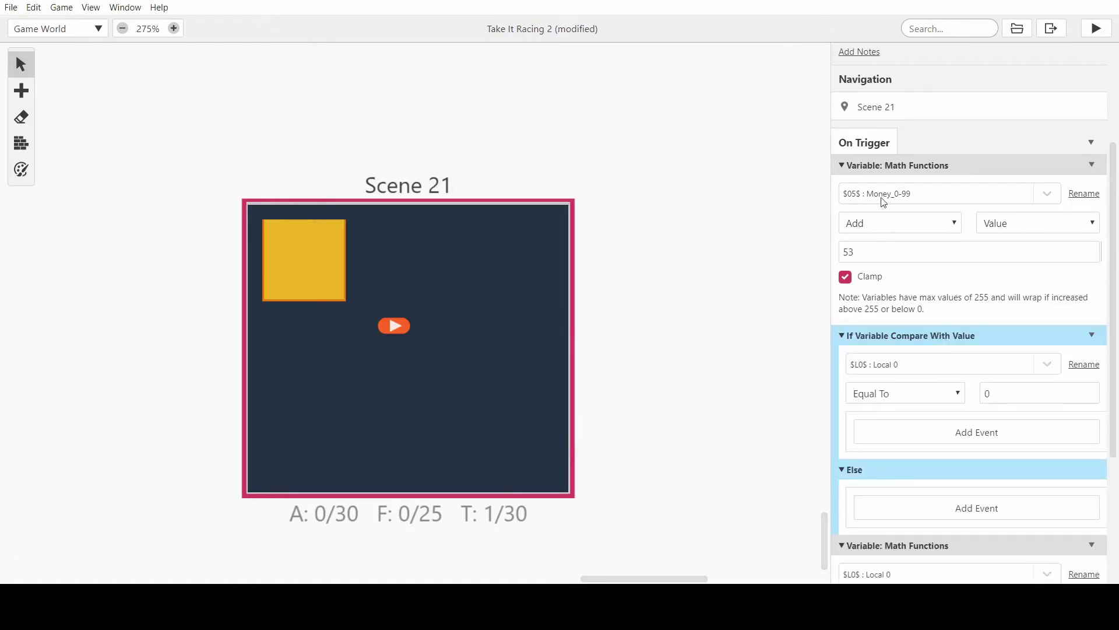
click(922, 364)
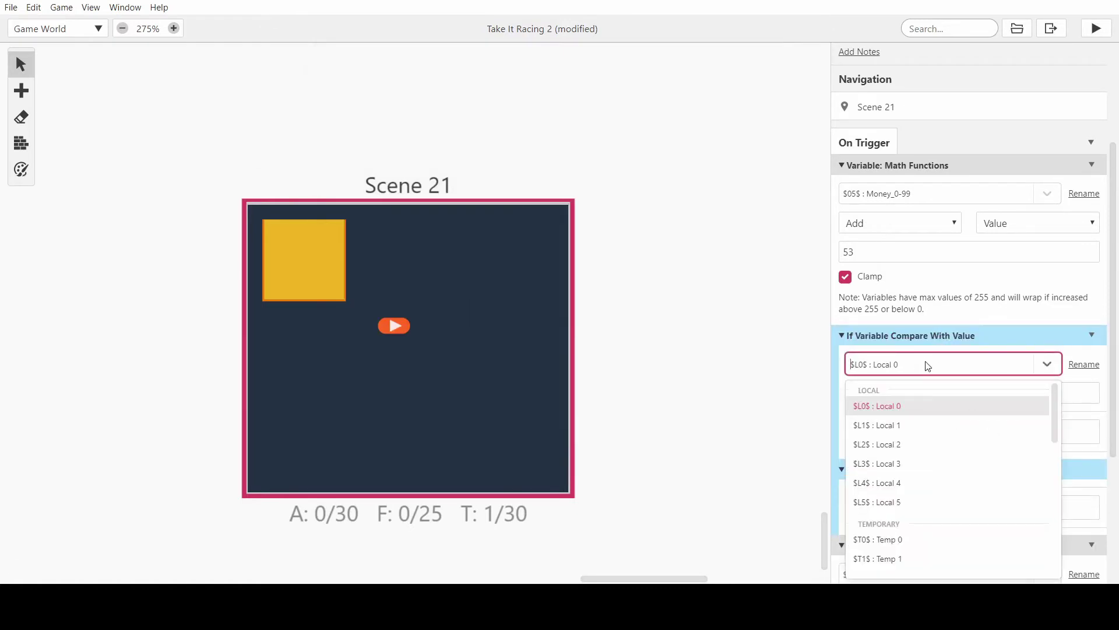
text(05)
click(914, 402)
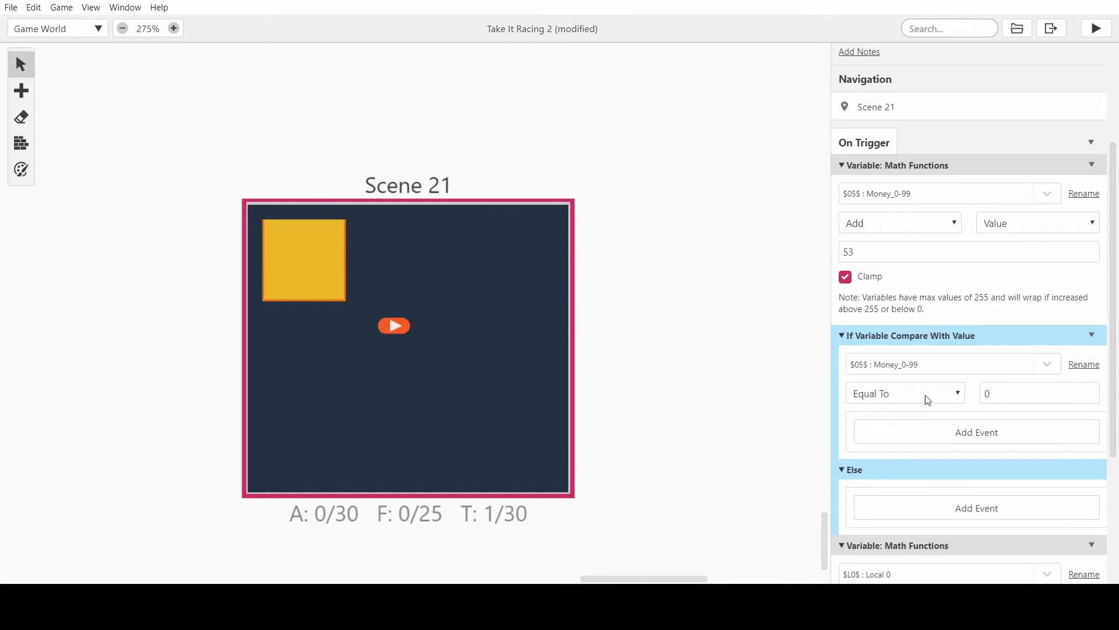
Set the comparison condition for Money_0-99 to Greater Than 99
click(935, 395)
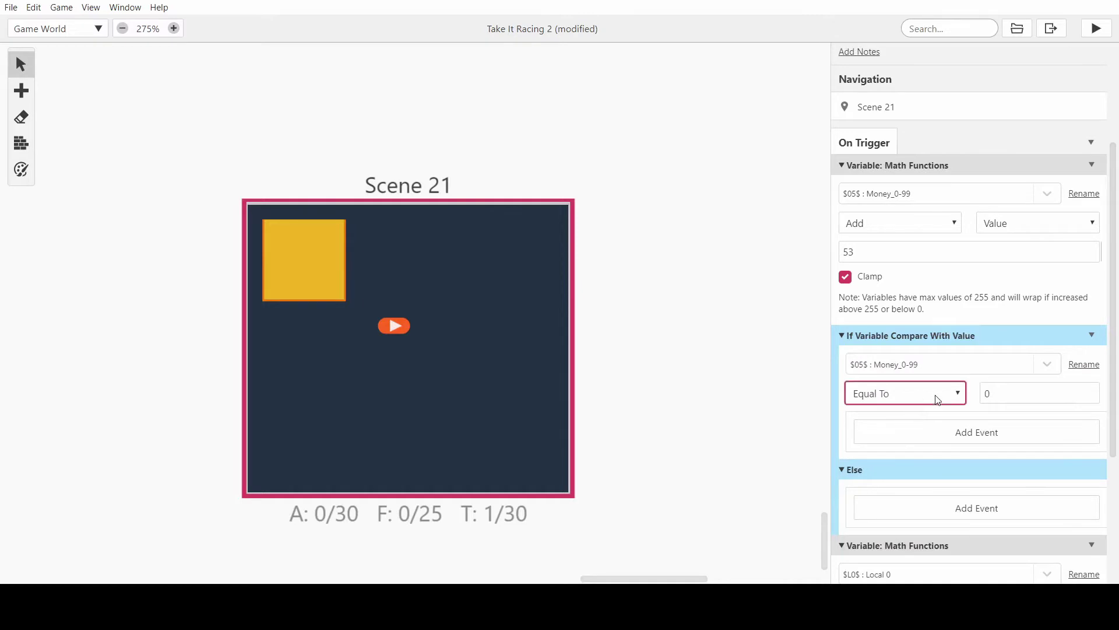
click(911, 449)
drag(1000, 393, 956, 392)
text(99)
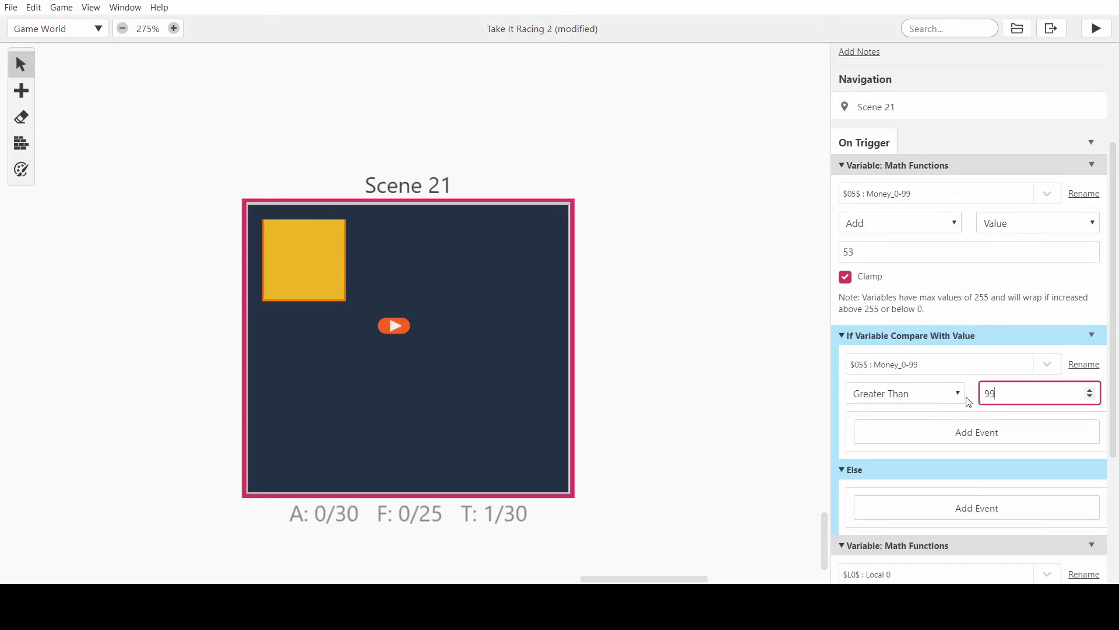
Add a Variable: Math Functions event inside the true branch of the comparison
scroll(951, 336, down, 1)
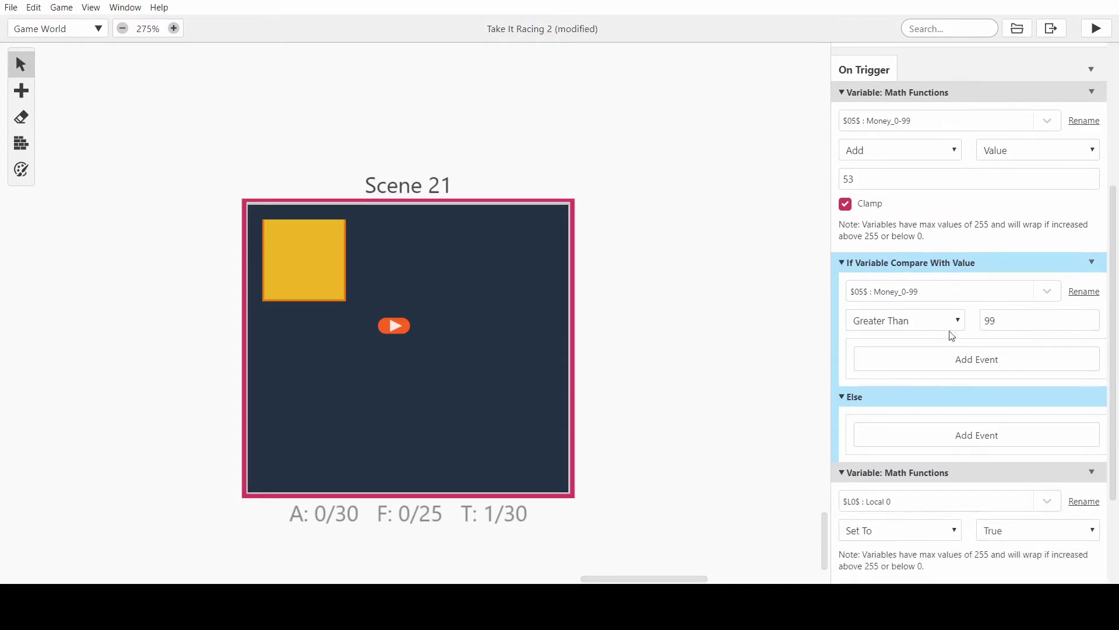
click(956, 360)
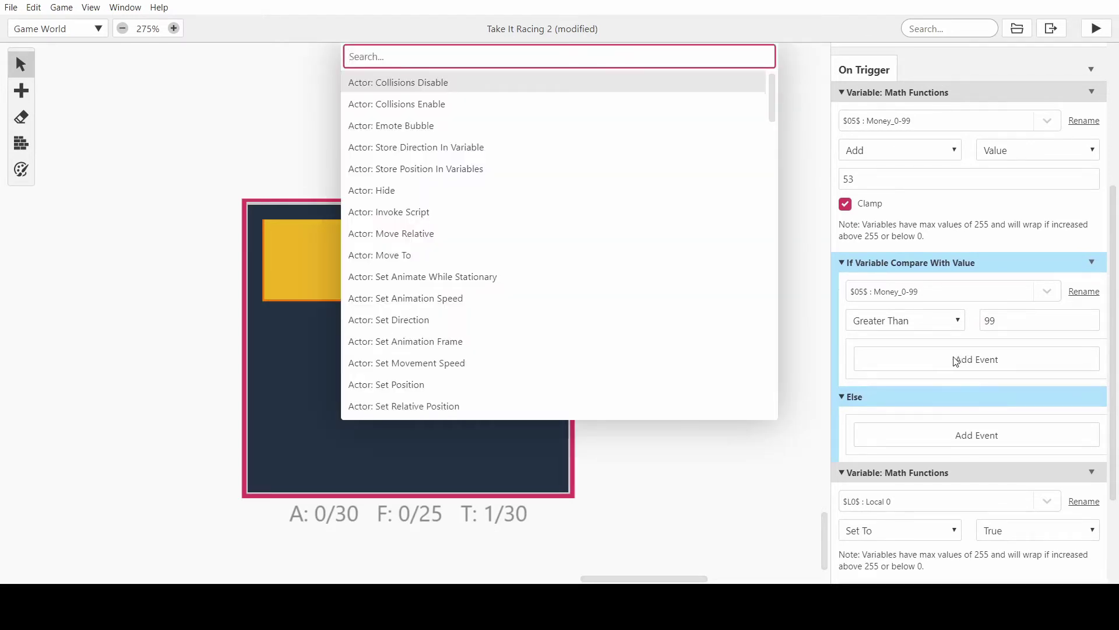
text(math)
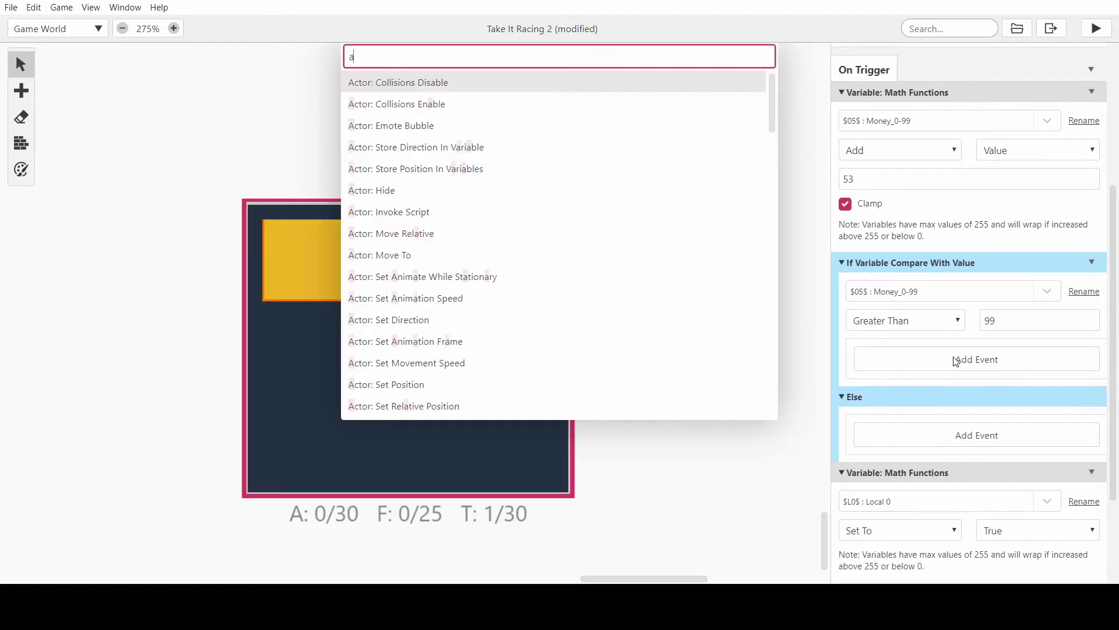
key(Return)
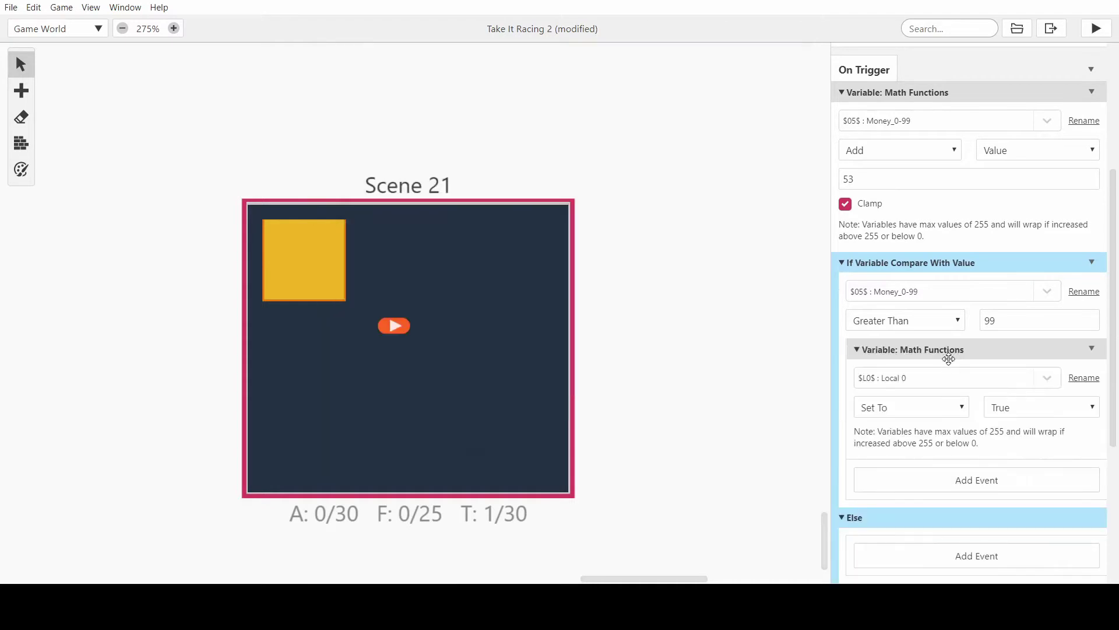
Assign the variable $06$ : Money_100-9900 to the math event nested in the comparison
scroll(942, 344, down, 1)
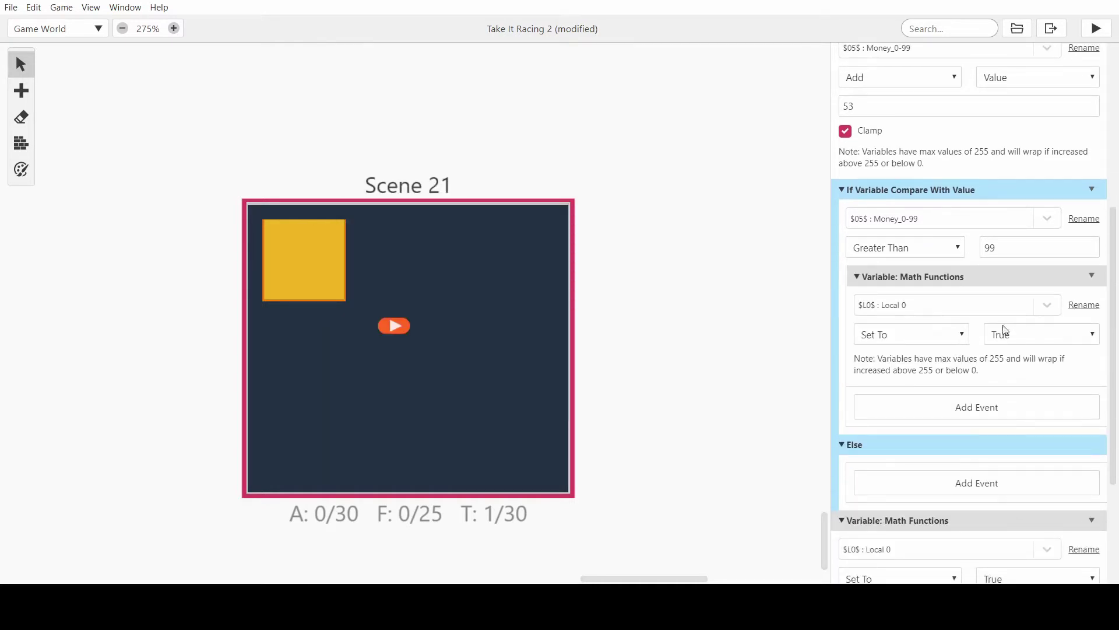
scroll(927, 303, up, 2)
scroll(981, 376, down, 1)
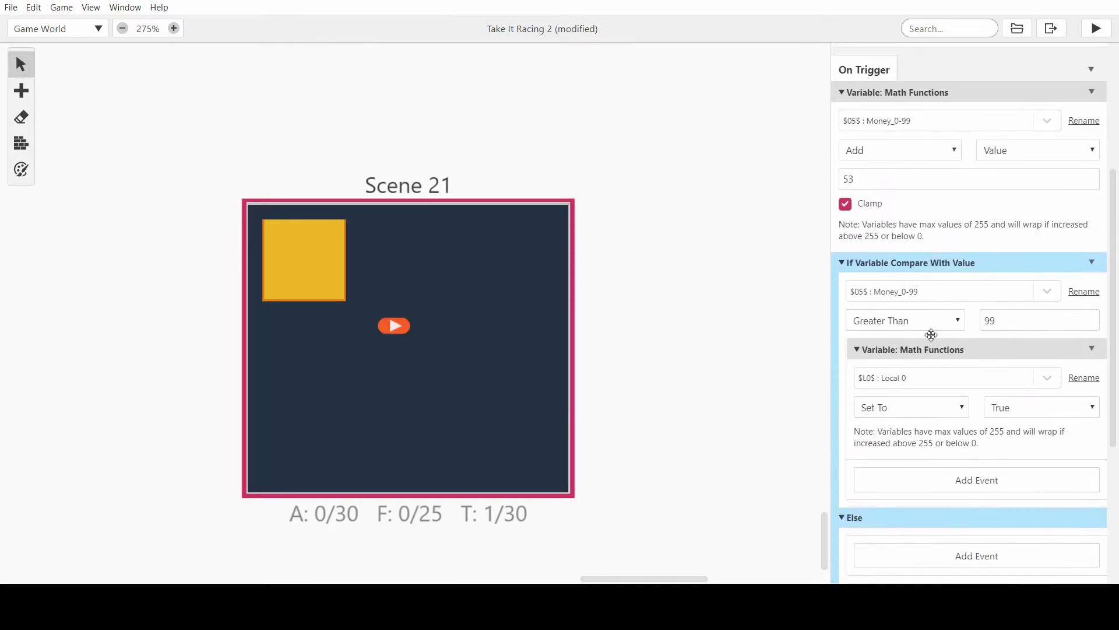
click(935, 377)
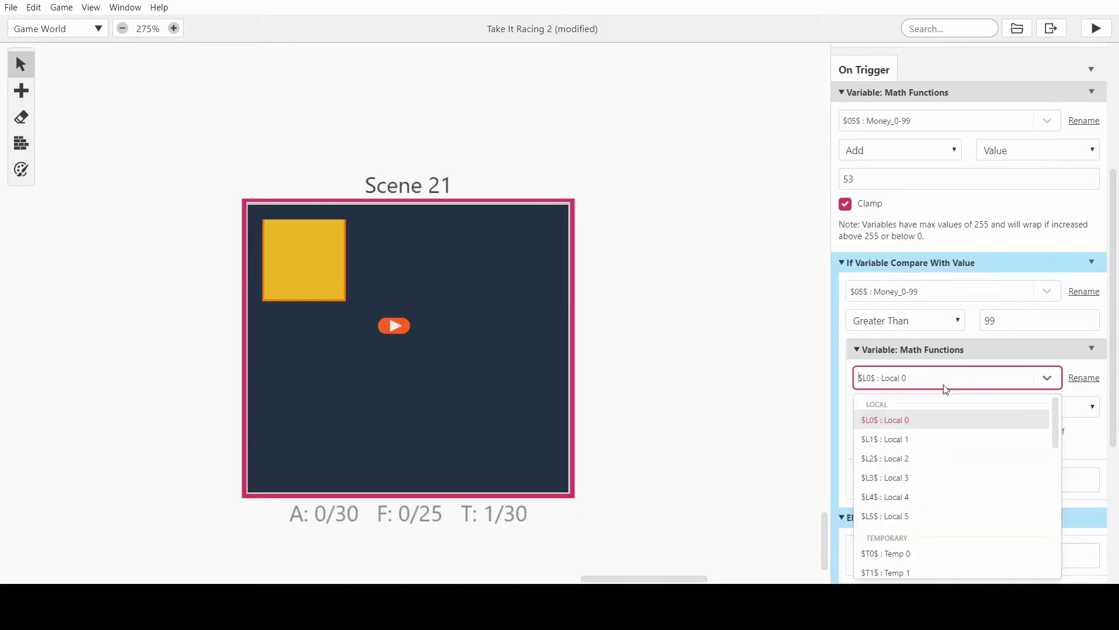
scroll(944, 388, down, 1)
click(917, 304)
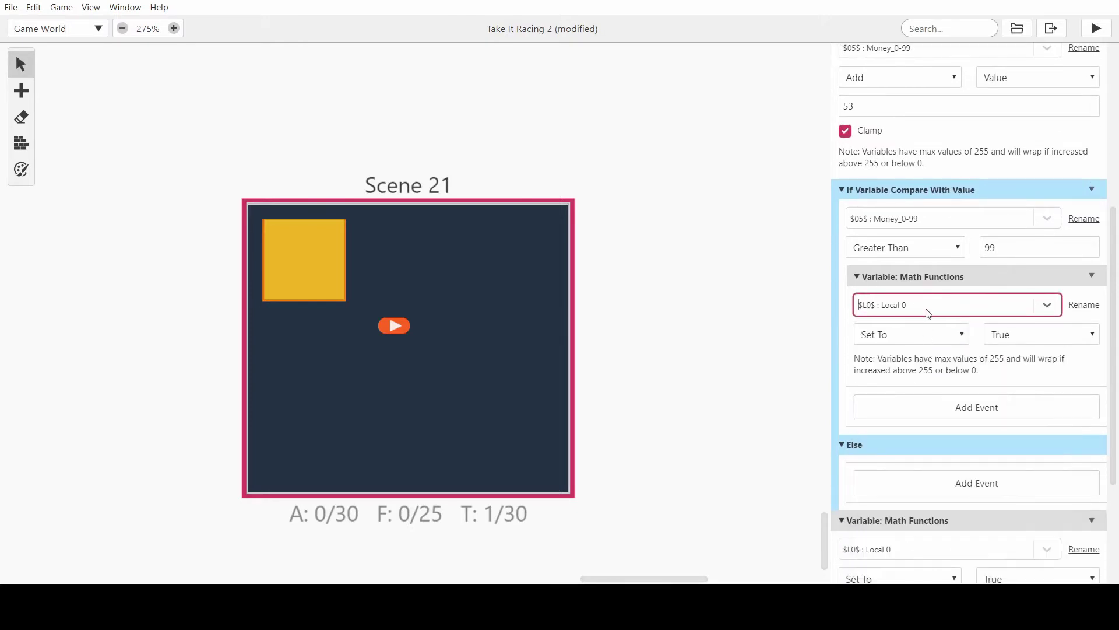
click(956, 305)
text(06)
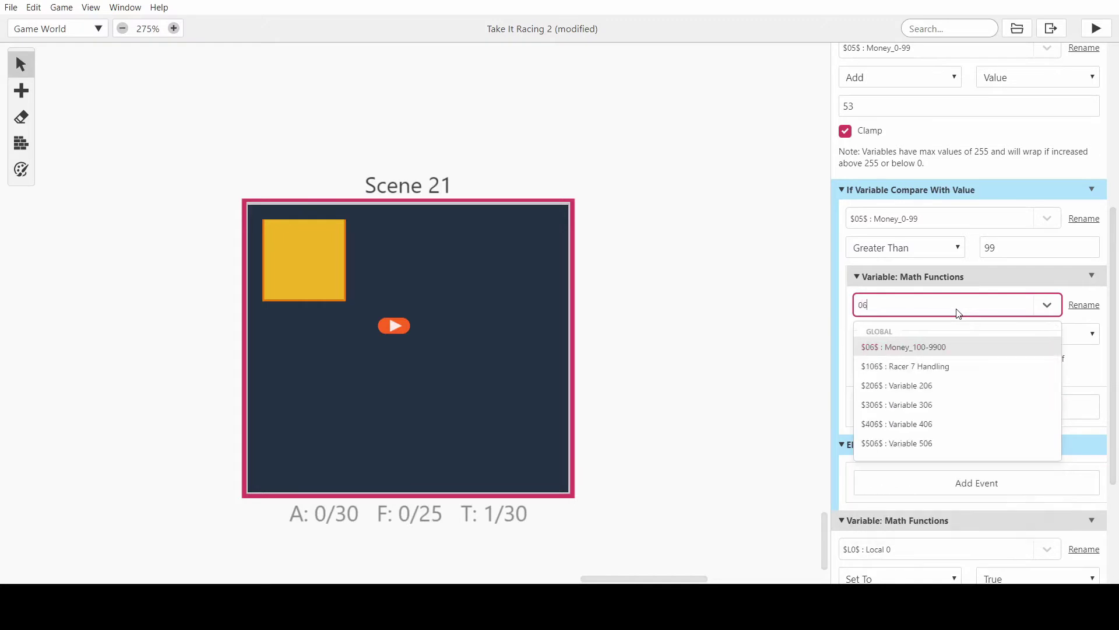
click(921, 348)
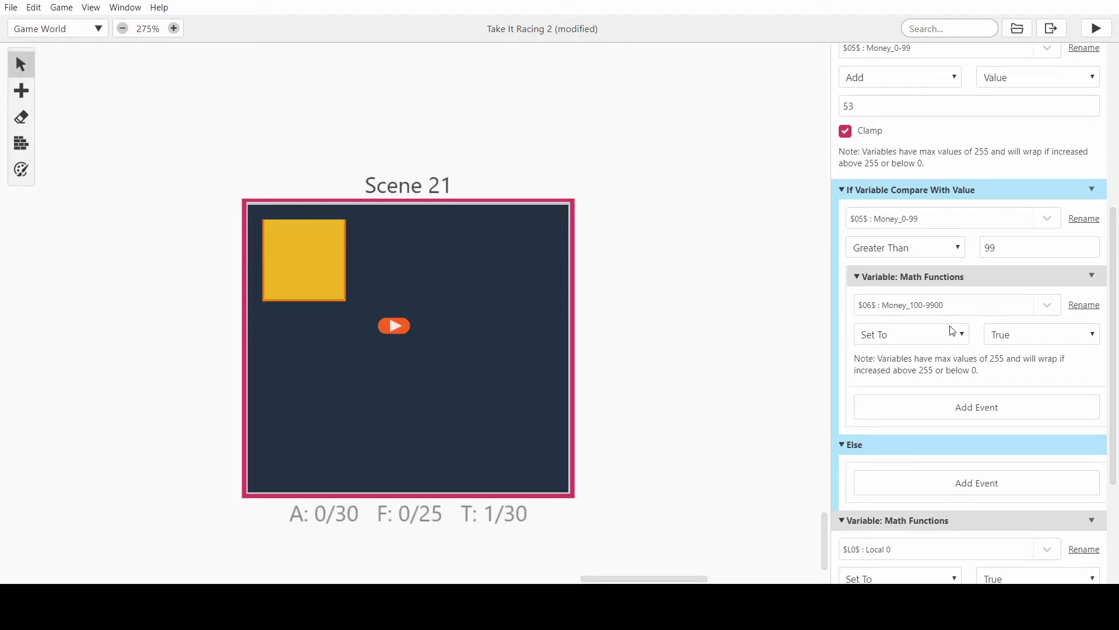
Configure the nested math event to add the value 1 to Money_100-9900
click(905, 366)
click(1031, 334)
click(1014, 388)
click(925, 361)
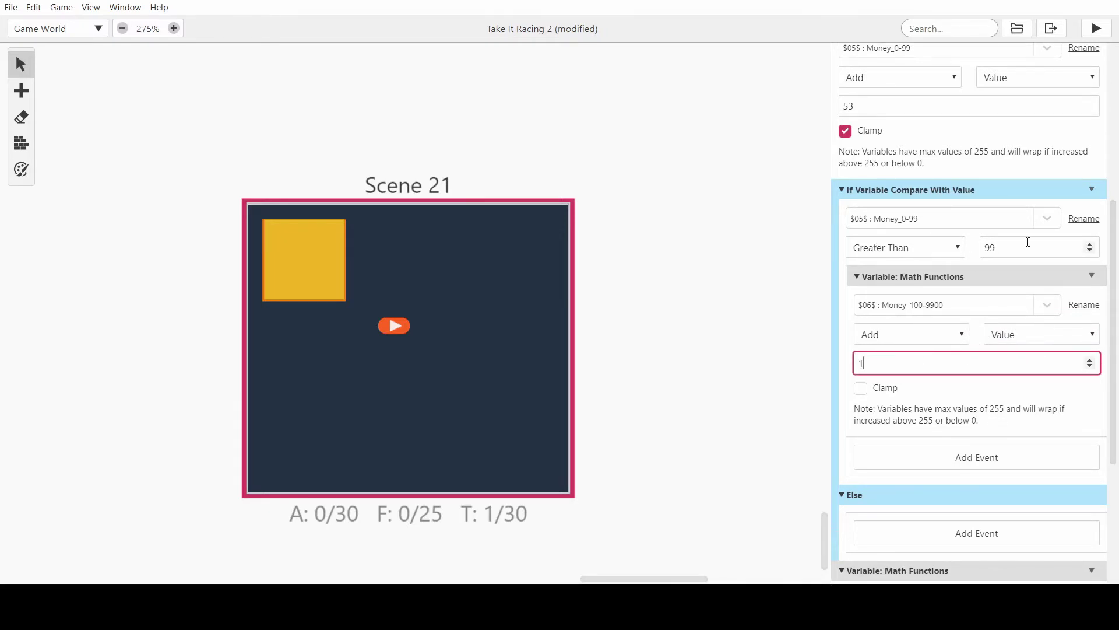
Review the trigger's script, comparing the Money_0-99 addition, the Greater Than 99 condition and the nested Money_100-9900 addition
scroll(943, 343, up, 2)
scroll(943, 343, down, 1)
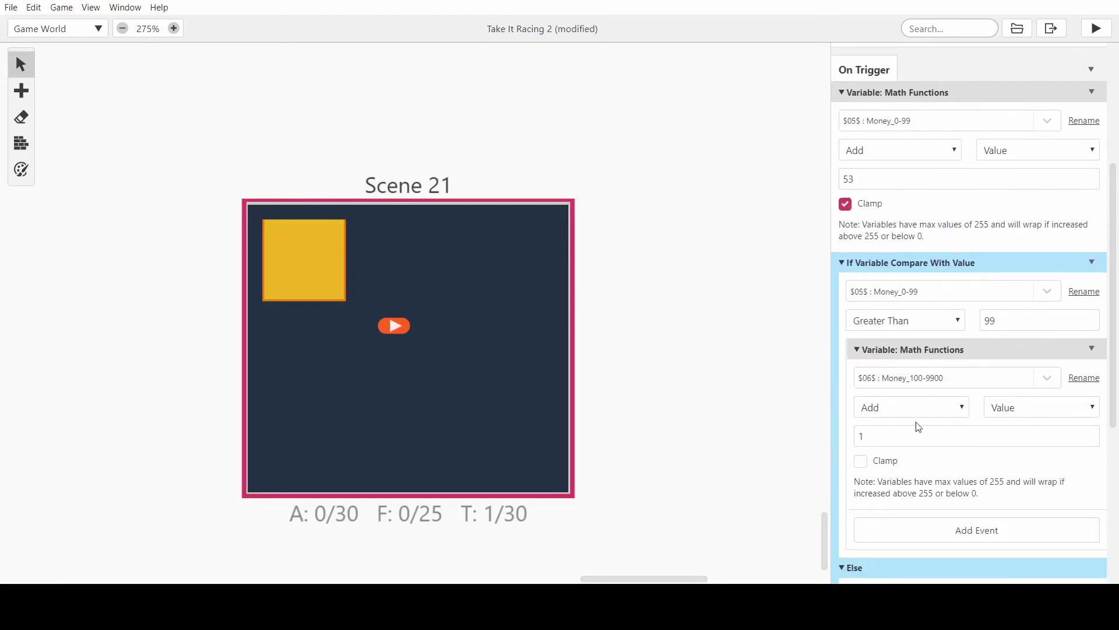
scroll(927, 383, down, 1)
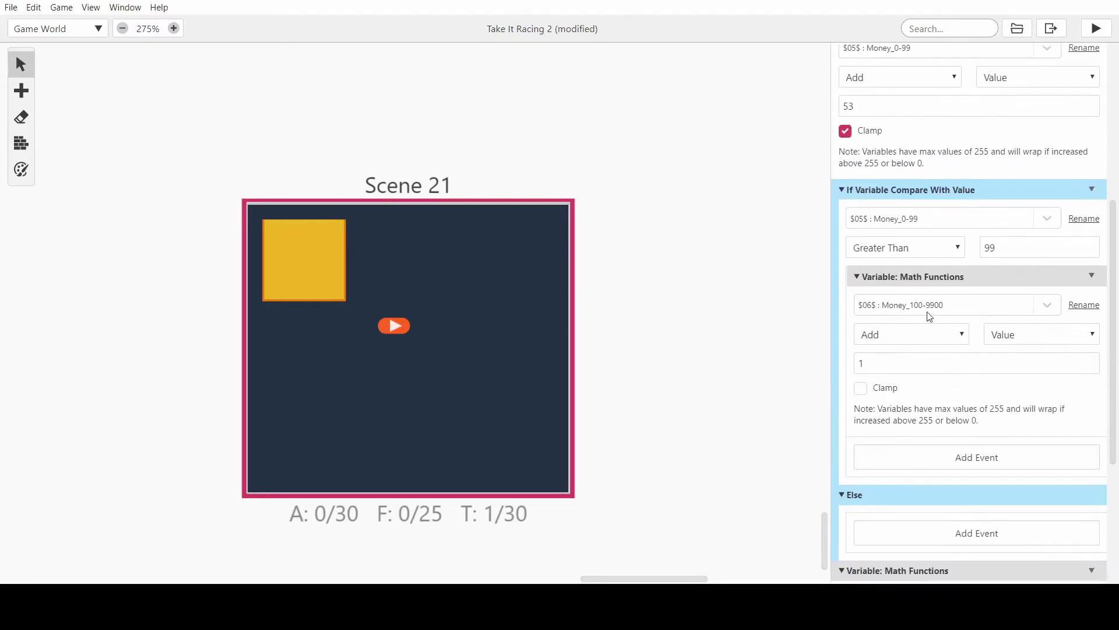
scroll(932, 326, down, 1)
scroll(932, 324, up, 1)
scroll(985, 348, down, 1)
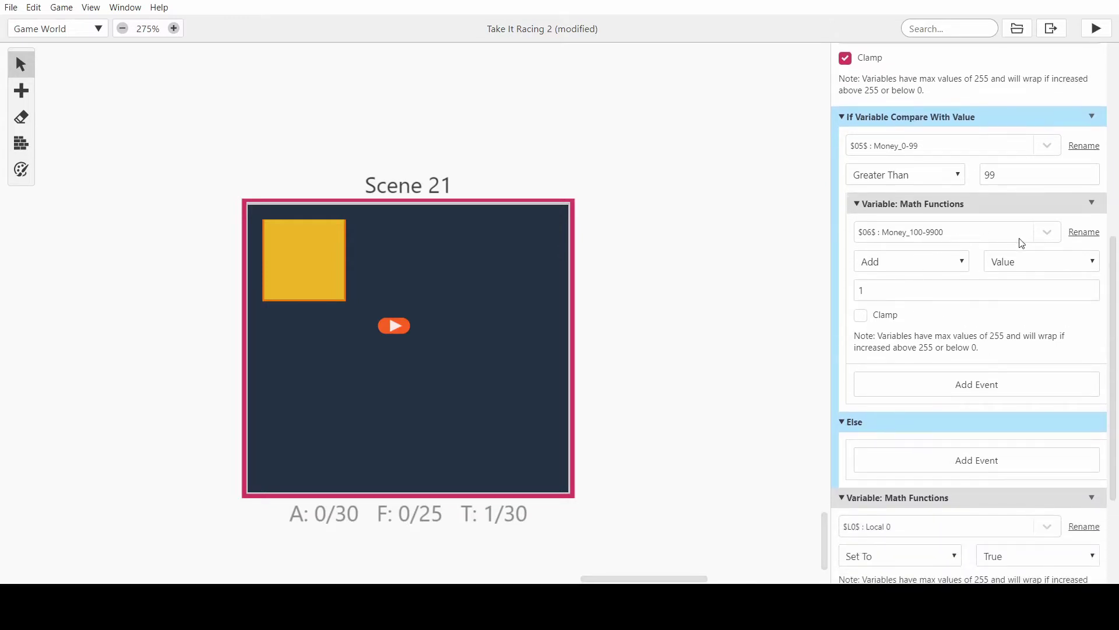
scroll(932, 233, up, 2)
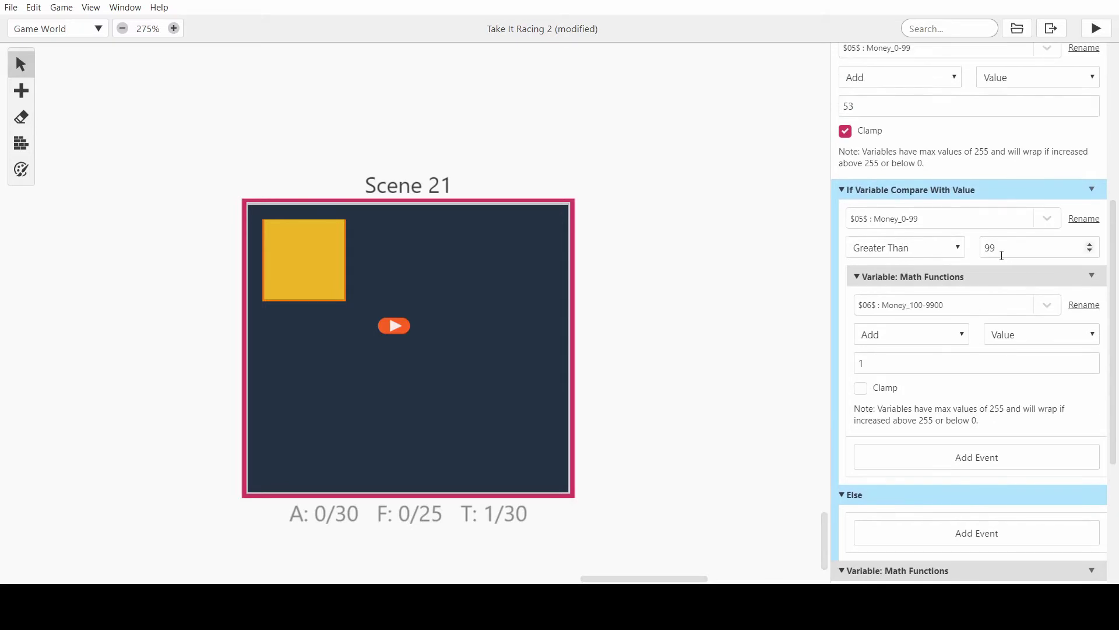
scroll(933, 256, up, 1)
scroll(863, 257, down, 2)
scroll(850, 113, up, 1)
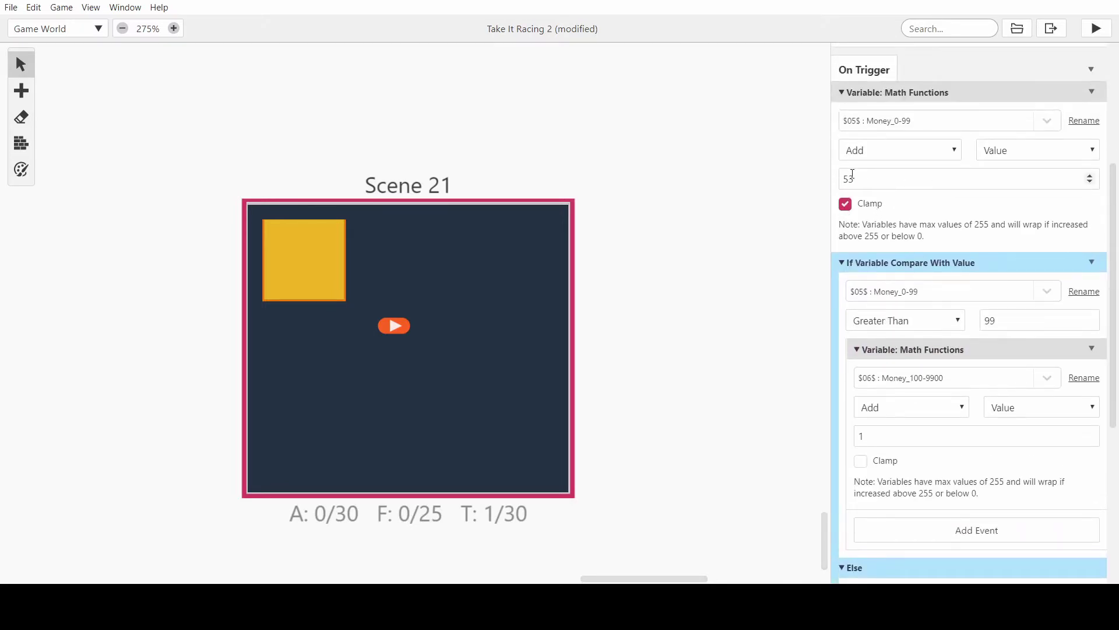
Insert $06$ directly before $05$ in the Display Dialogue text so it reads "You have $ $06$$05$"
scroll(939, 365, down, 5)
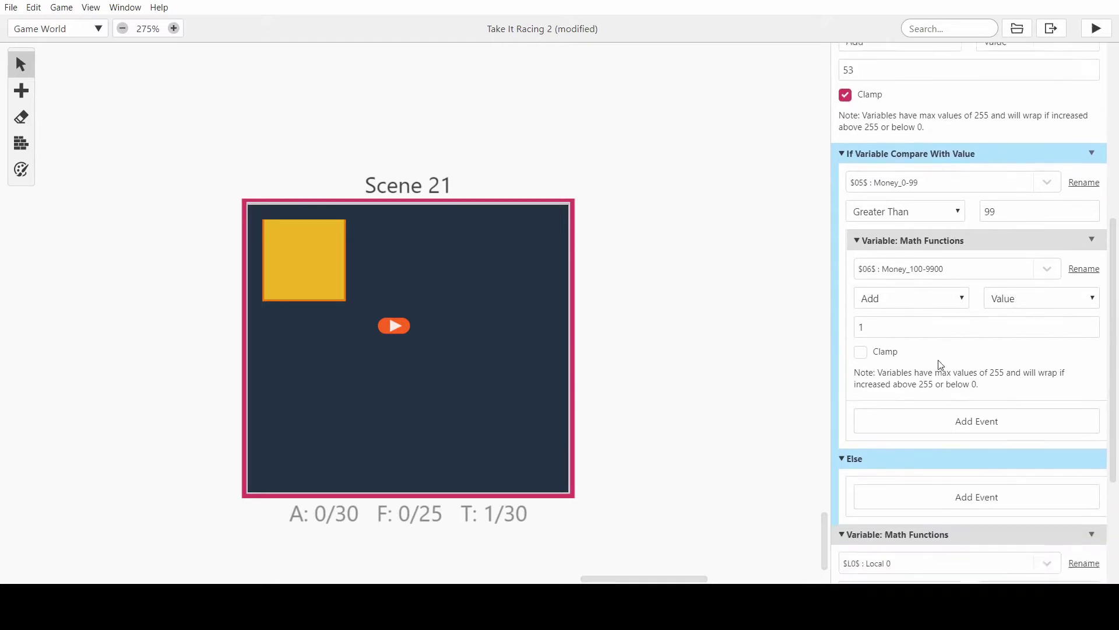
click(924, 486)
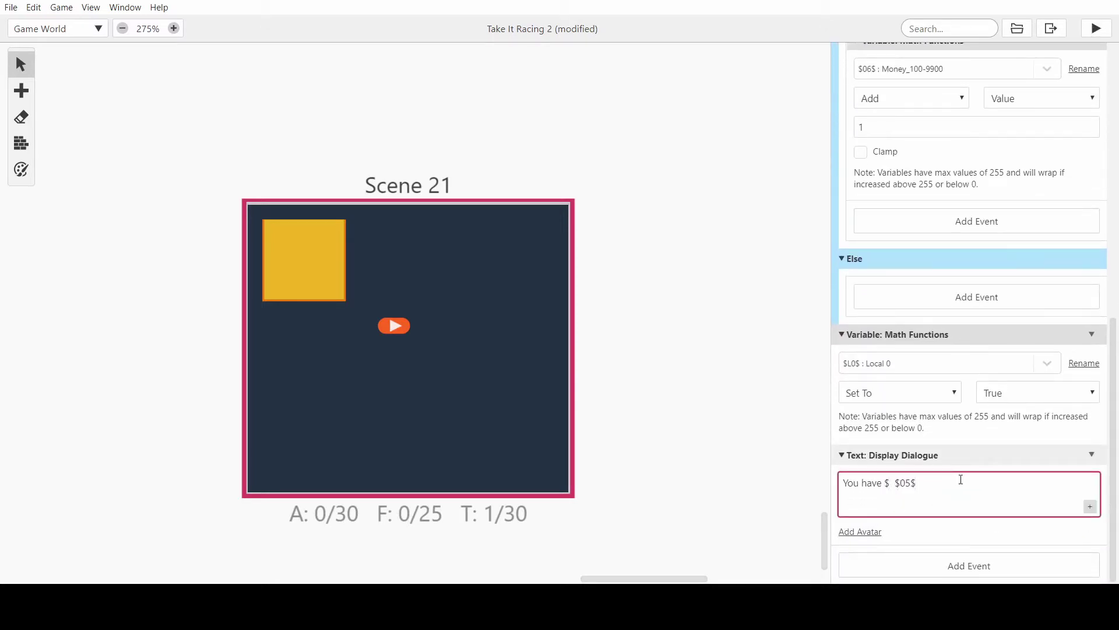
text($)
scroll(991, 439, up, 1)
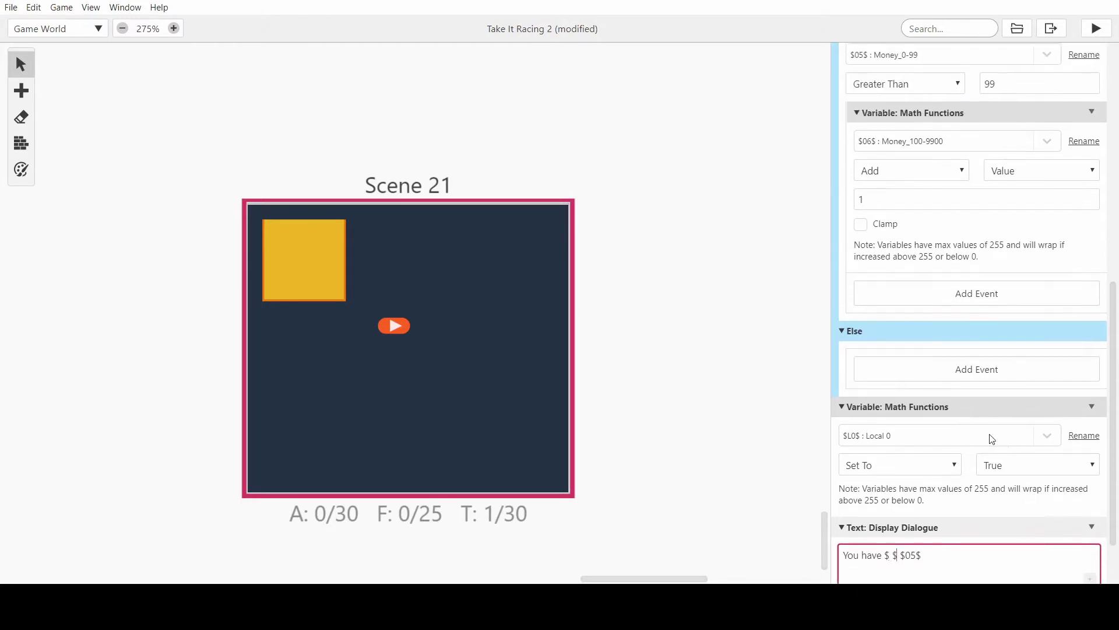
scroll(903, 129, down, 1)
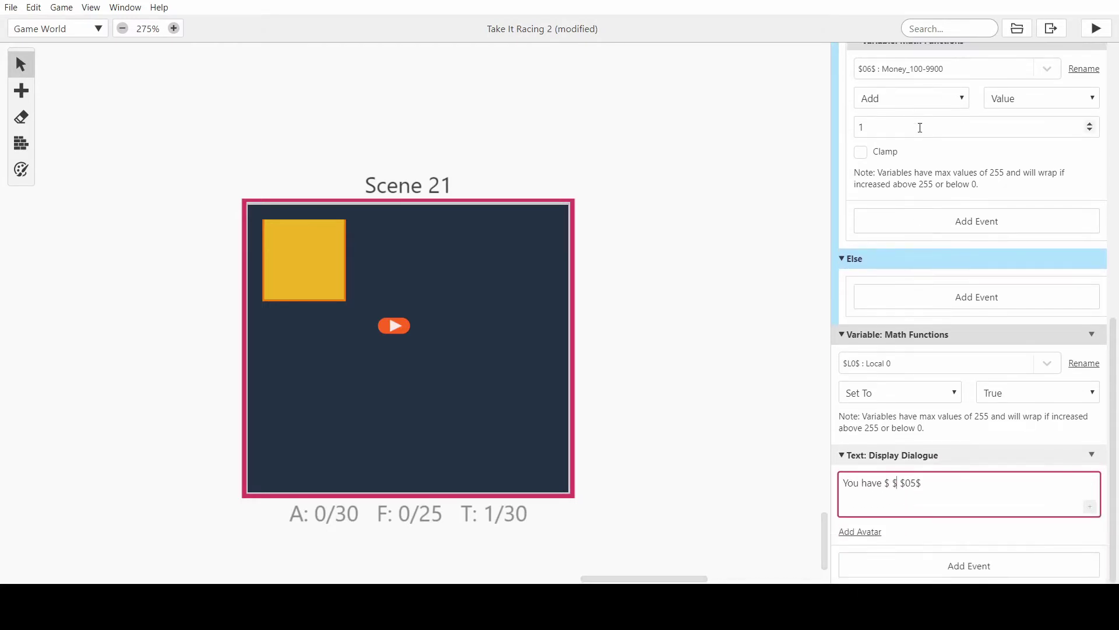
text(06$)
key(Delete)
Run the game, move the cursor onto the trigger area and activate it to test the balance dialogue
scroll(925, 482, up, 3)
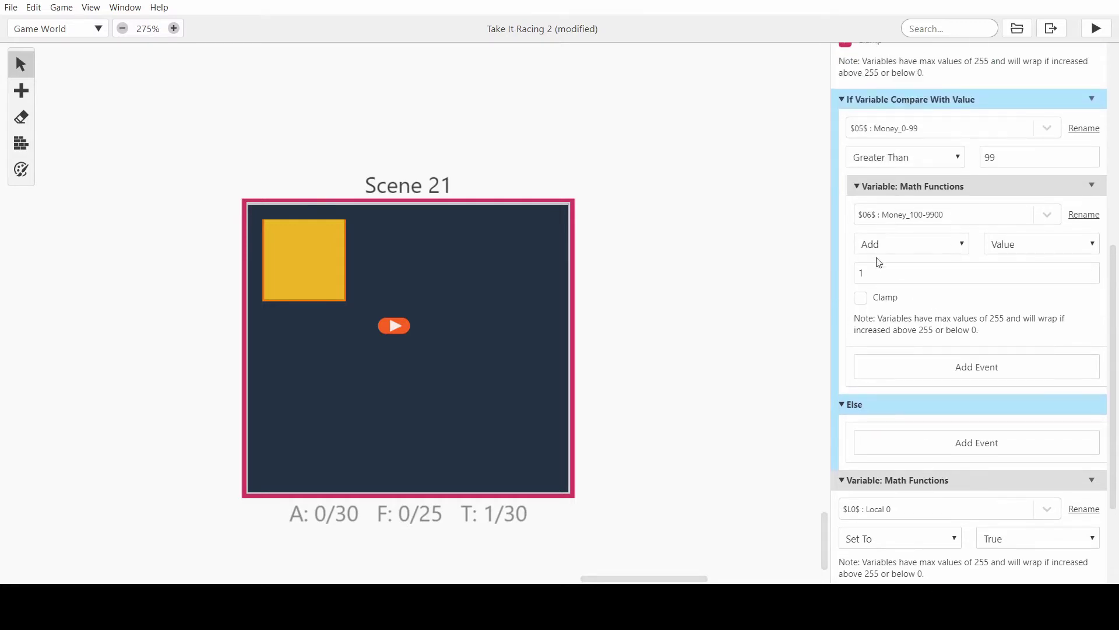
scroll(919, 271, down, 3)
scroll(945, 175, up, 6)
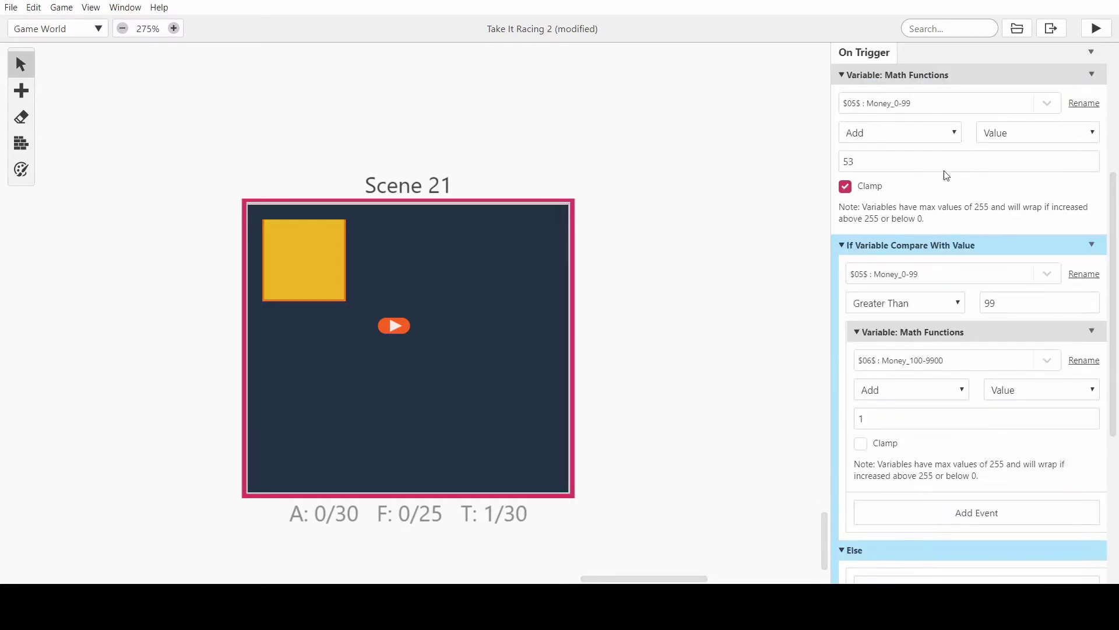
scroll(930, 222, down, 6)
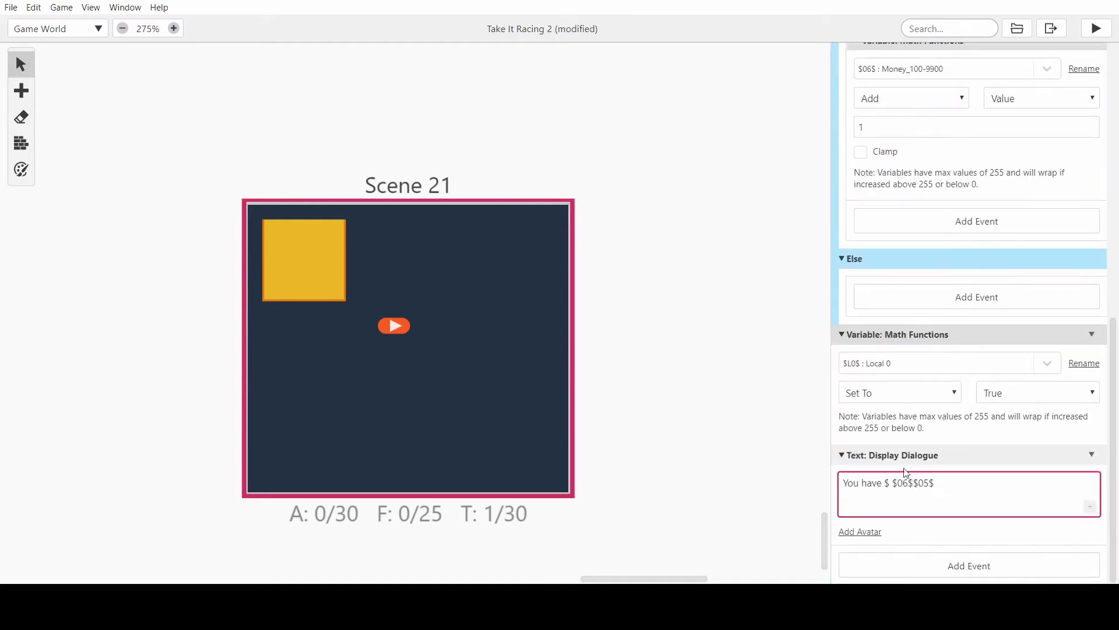
click(1096, 29)
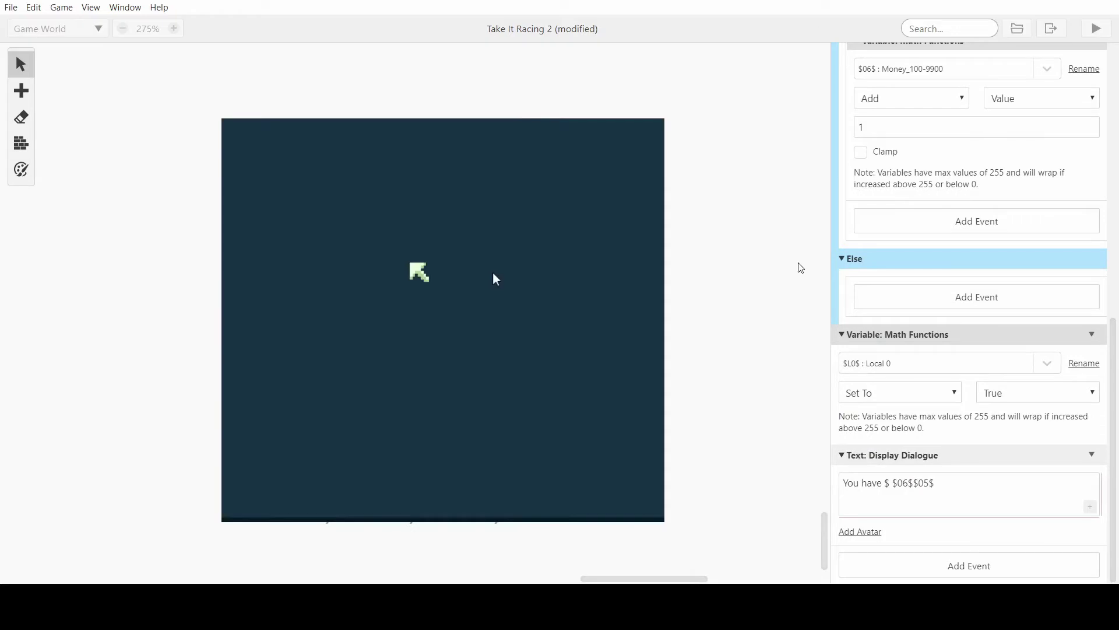
key(Right)
key(Left)
key(Left)
key(Up)
key(Left)
key(z)
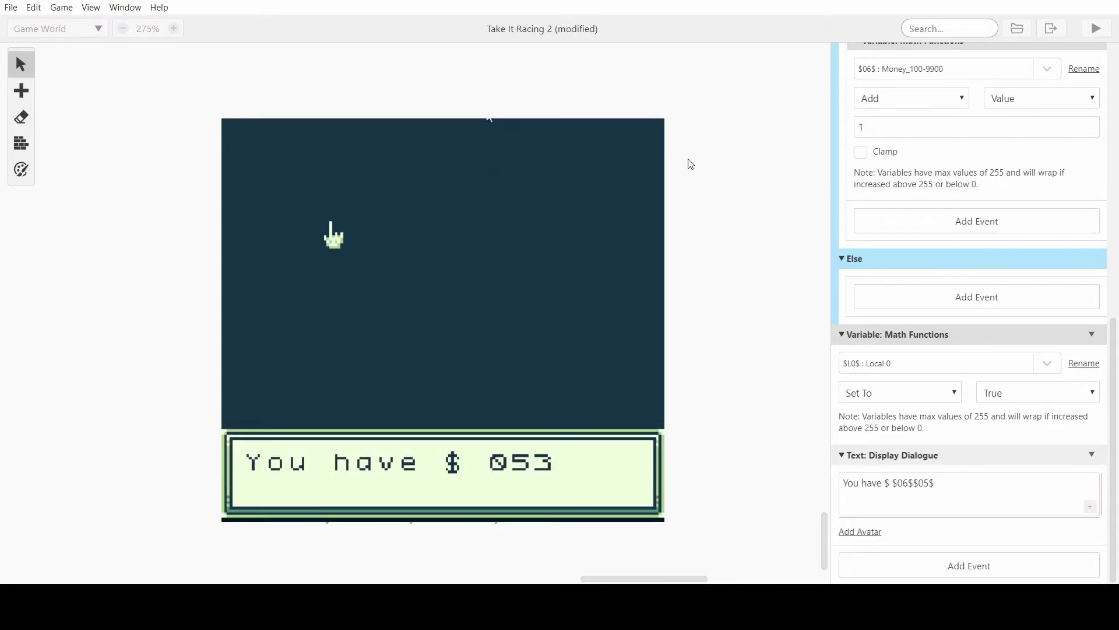
Check the trigger's script against the running game, activate the trigger again to test the carry, and close the game
scroll(963, 376, up, 1)
scroll(966, 336, up, 3)
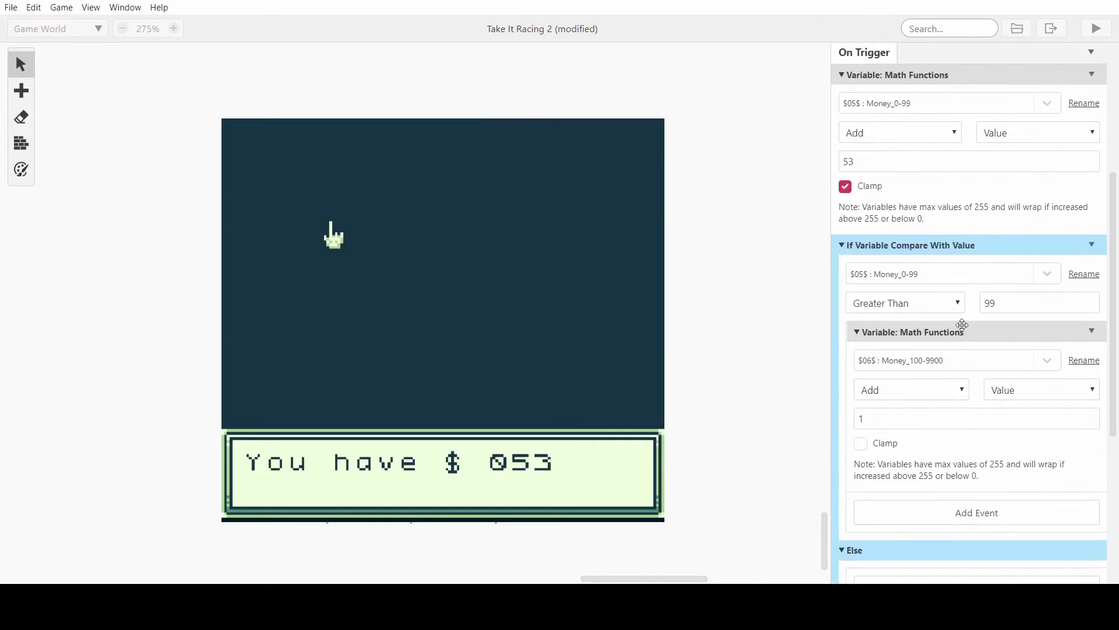
scroll(961, 277, down, 1)
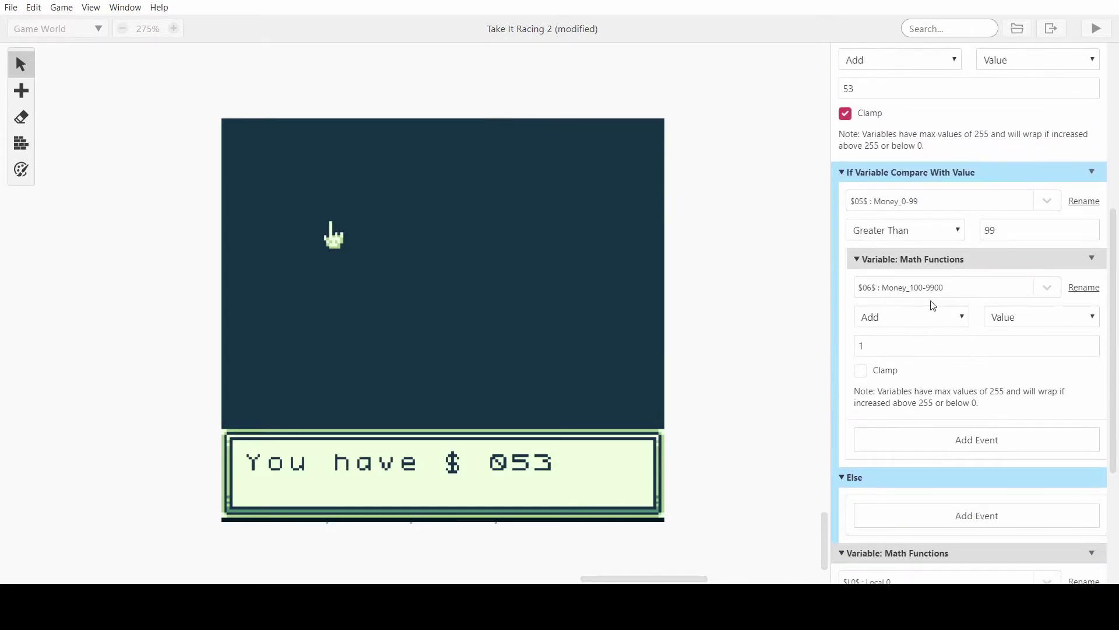
scroll(960, 187, up, 2)
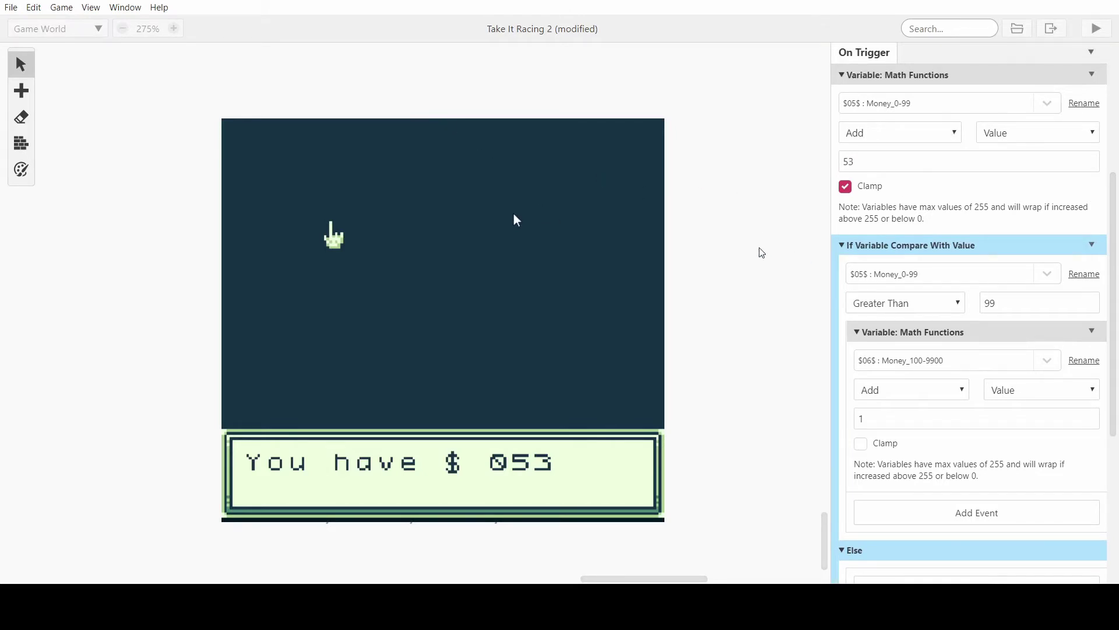
key(z)
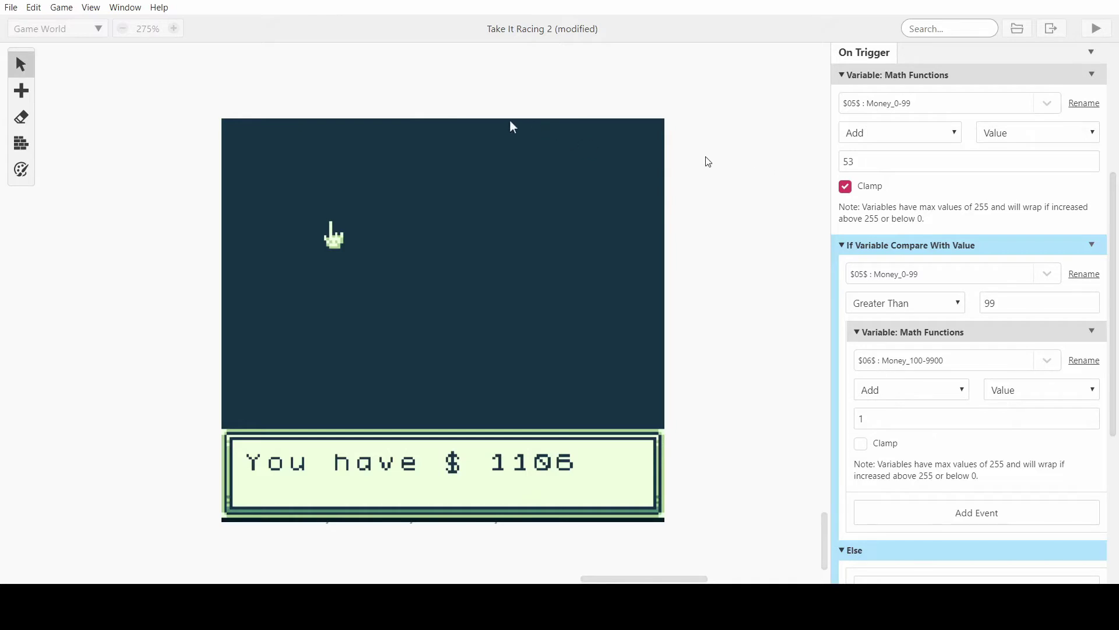
click(739, 153)
Add a second Variable: Math Functions event in the true branch, below the Money_100-9900 addition
scroll(907, 299, down, 2)
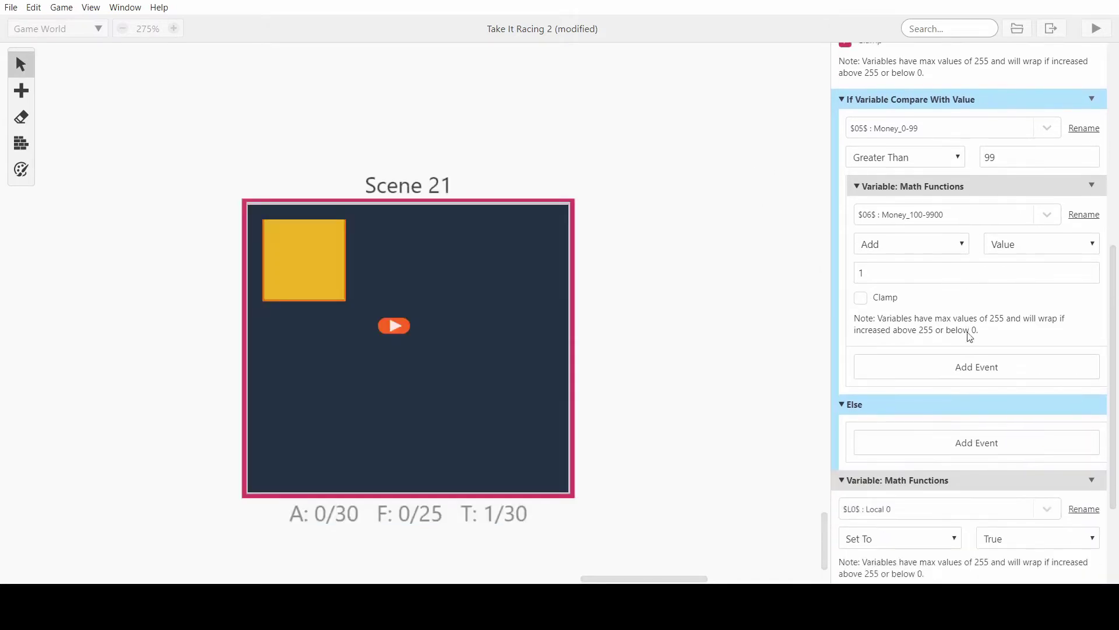
scroll(965, 241, up, 1)
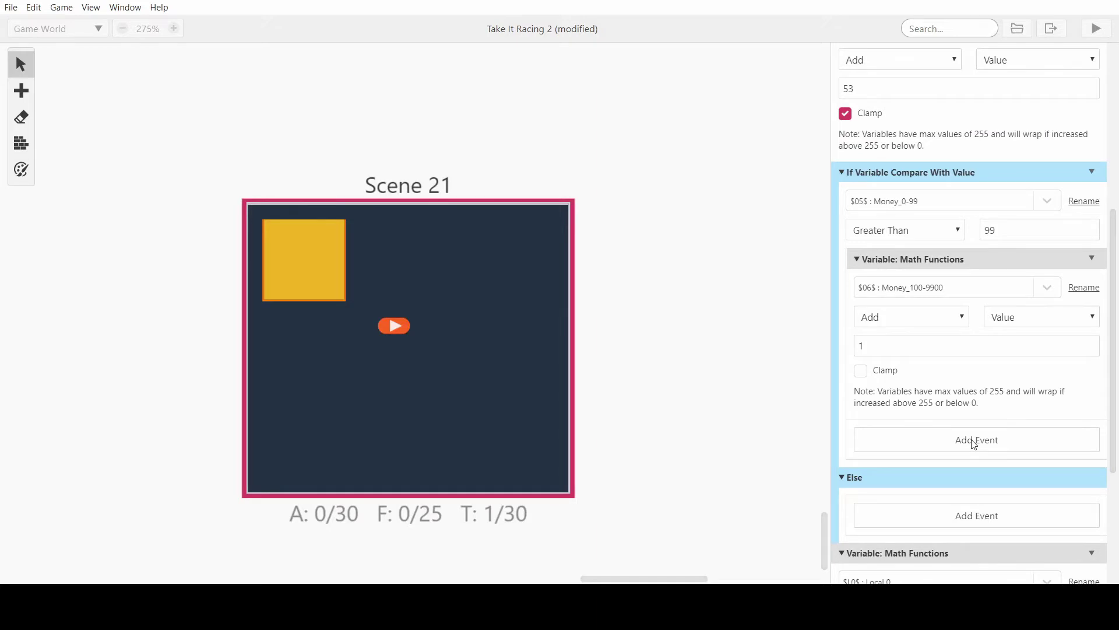
scroll(933, 374, up, 2)
scroll(962, 341, down, 2)
click(978, 440)
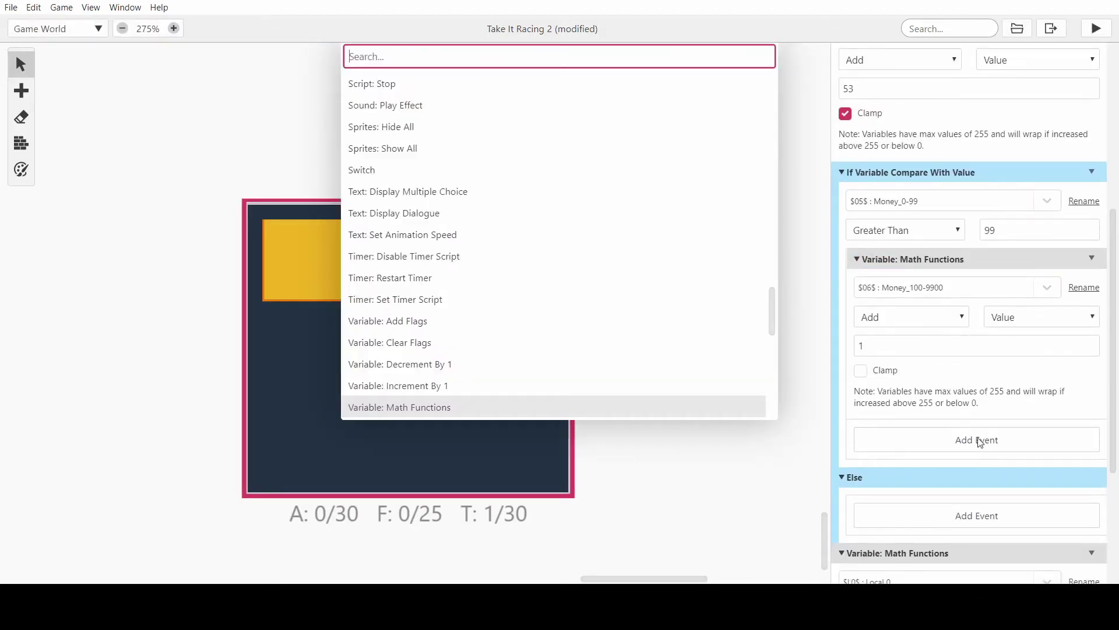
text(math)
key(Return)
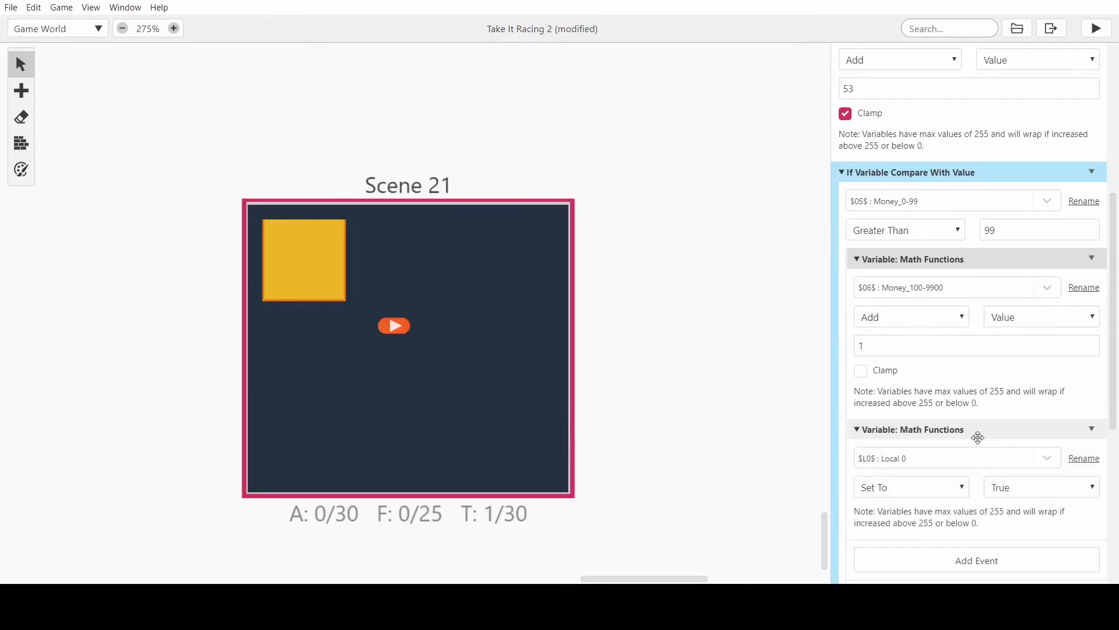
Set the second nested math event's operation to Subtract with a Value operand
scroll(986, 411, down, 1)
click(907, 415)
click(904, 465)
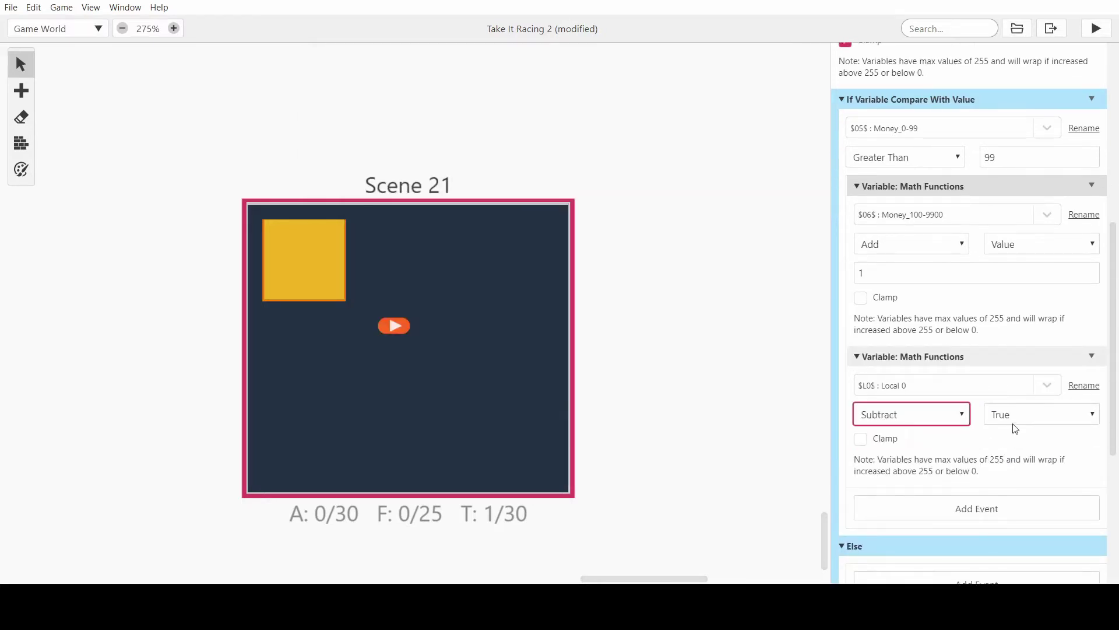
click(1015, 419)
click(1018, 474)
click(918, 444)
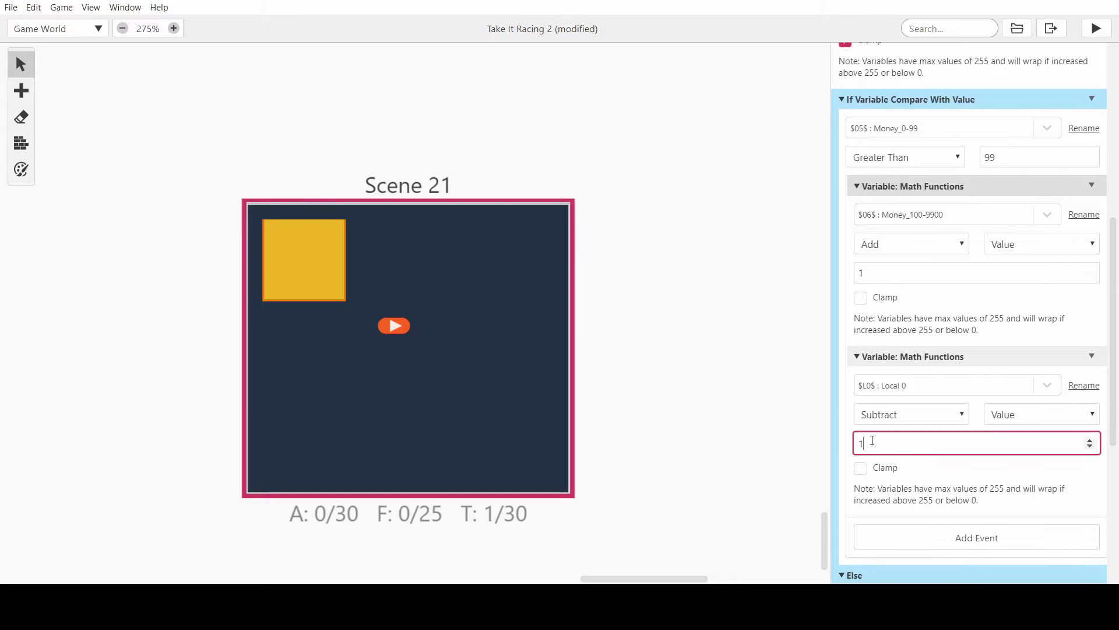
Assign the variable $05$ : Money_0-99 to the nested Subtract event
click(930, 404)
click(929, 384)
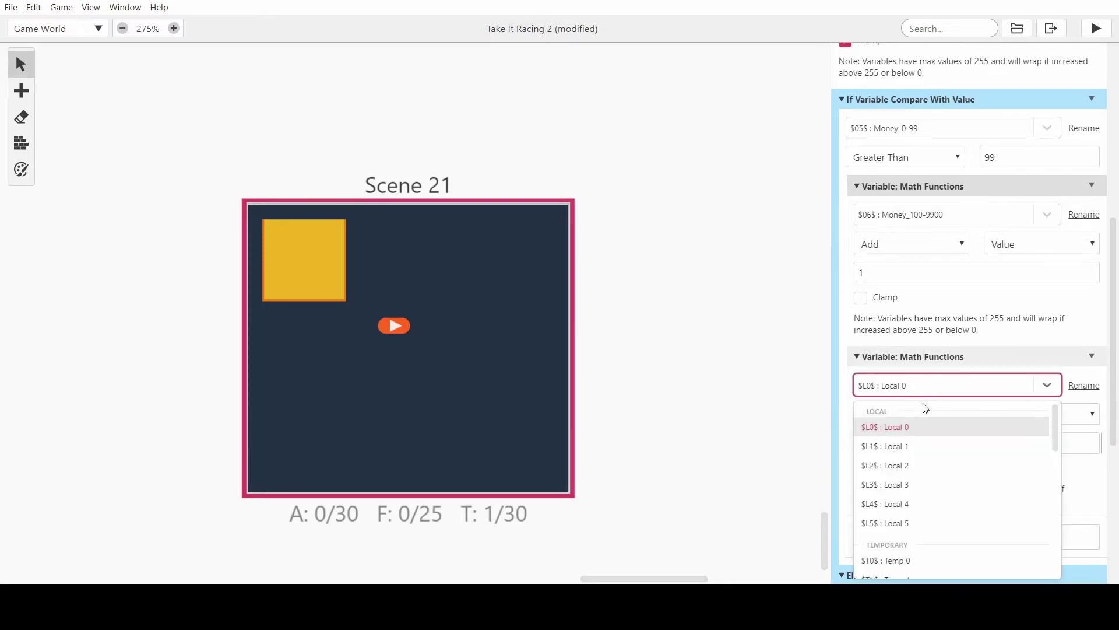
text(0)
text(money)
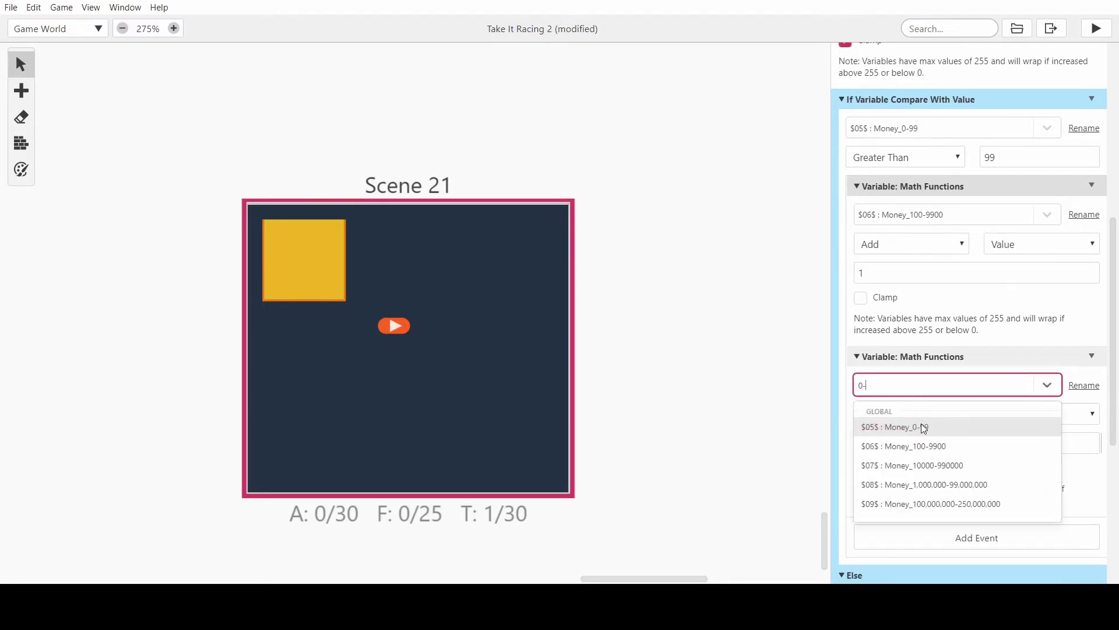
click(921, 425)
scroll(943, 423, down, 3)
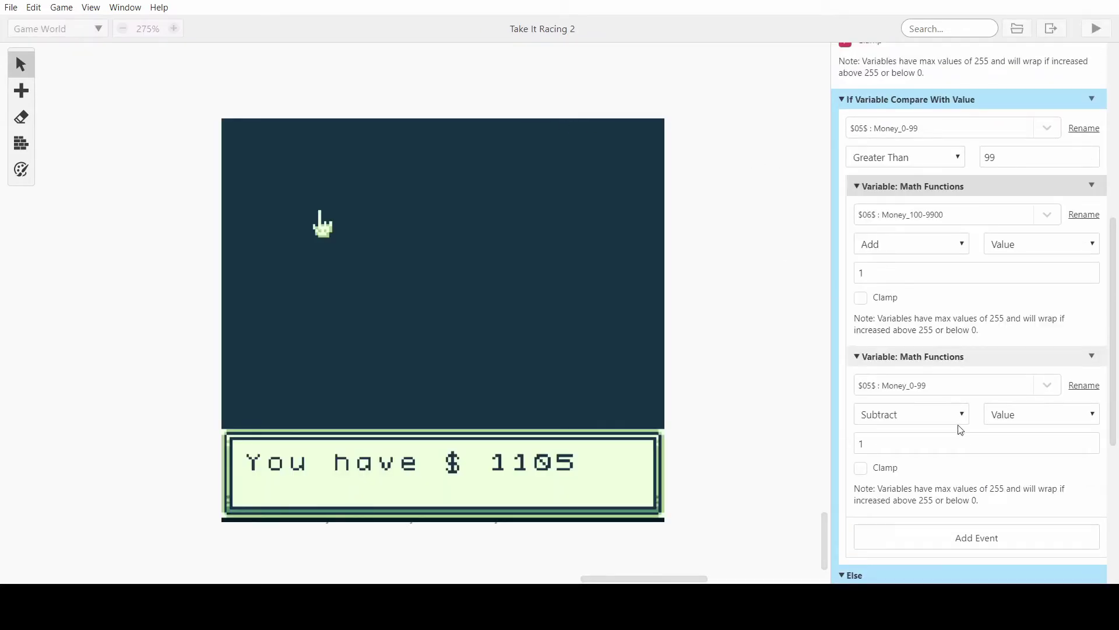
Set the value subtracted from Money_0-99 to 100
click(927, 447)
text(0)
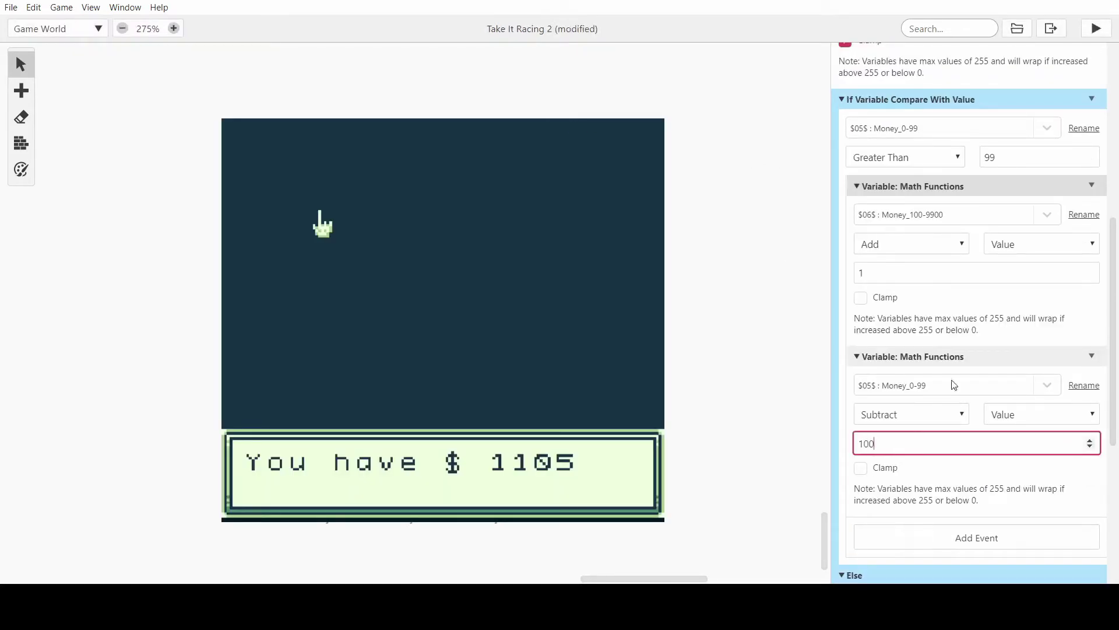
text(0)
Run the game to test the carry, comparing the displayed balance with the addition, condition and subtraction events in the script
click(1096, 29)
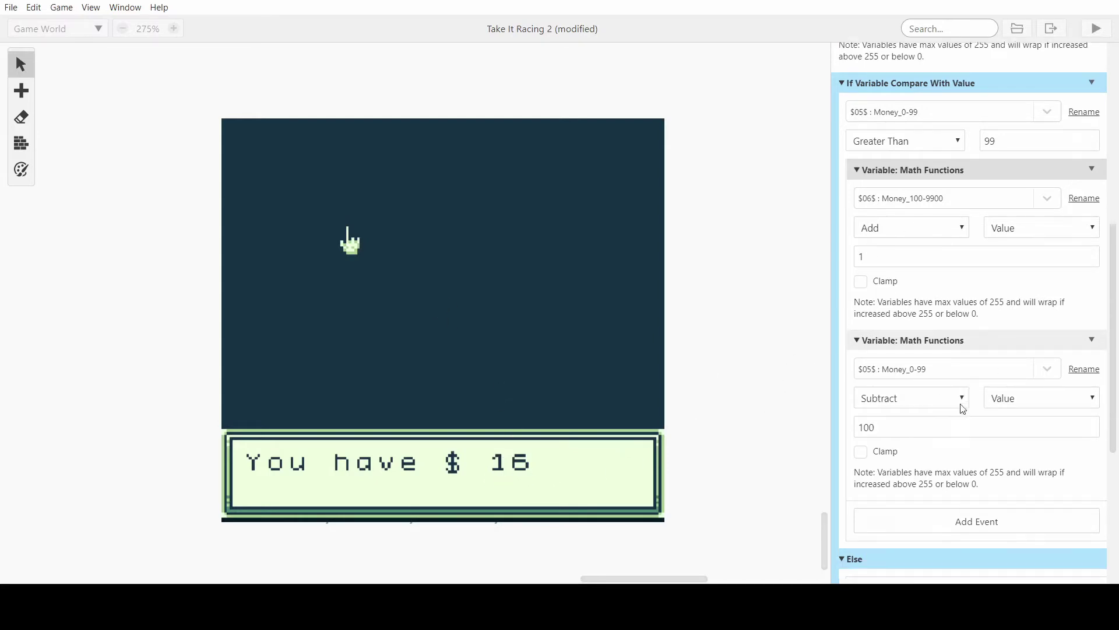
scroll(960, 408, down, 2)
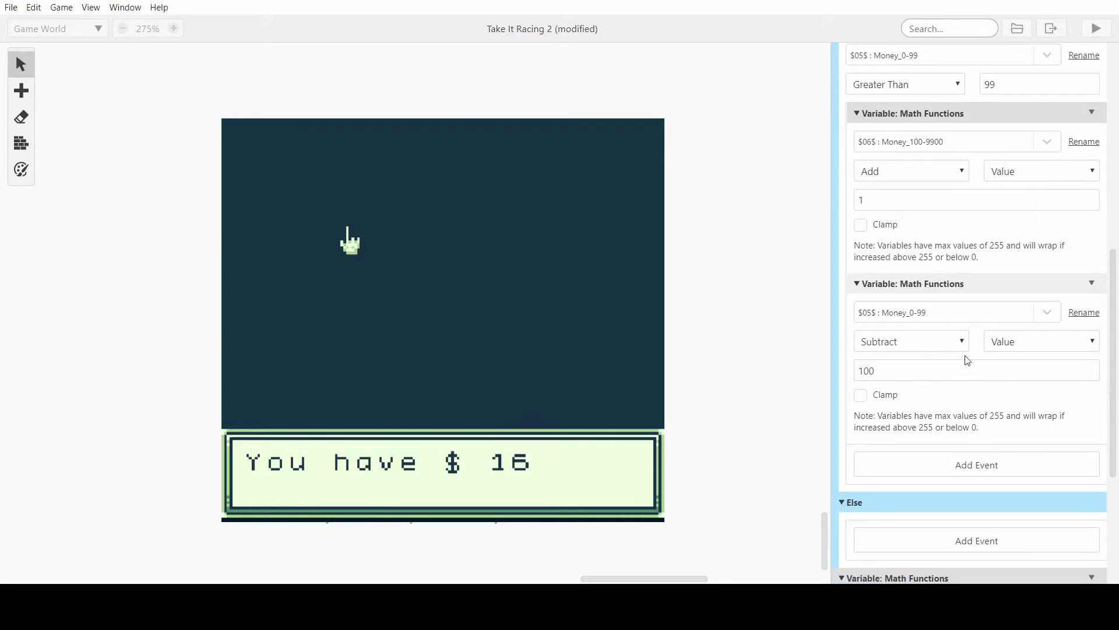
scroll(927, 408, up, 2)
scroll(909, 420, down, 2)
scroll(953, 371, up, 6)
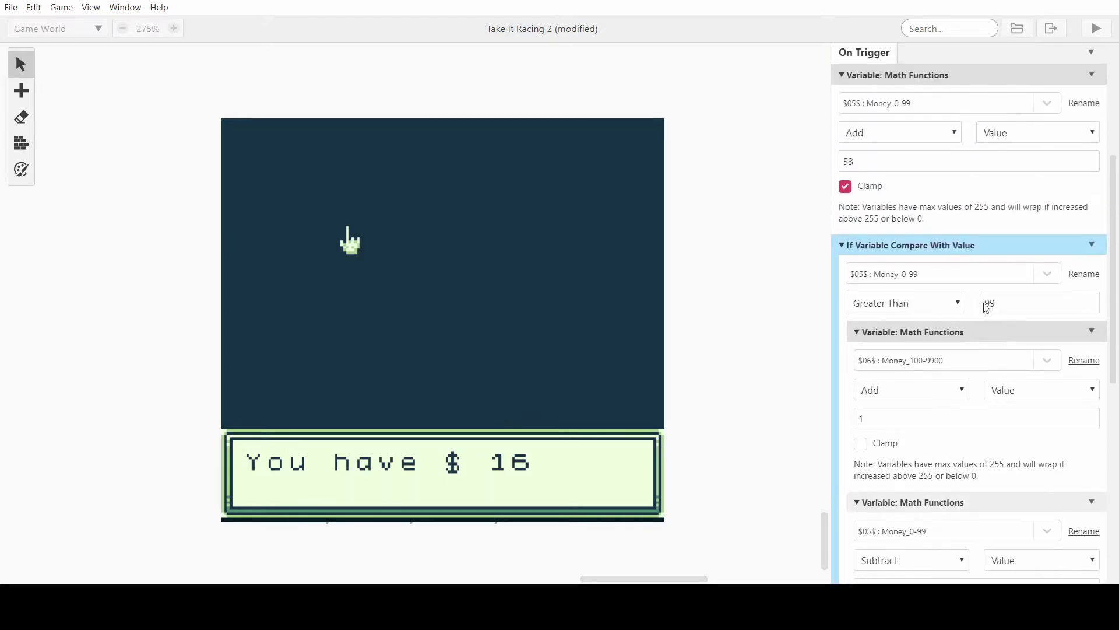
scroll(1001, 285, down, 4)
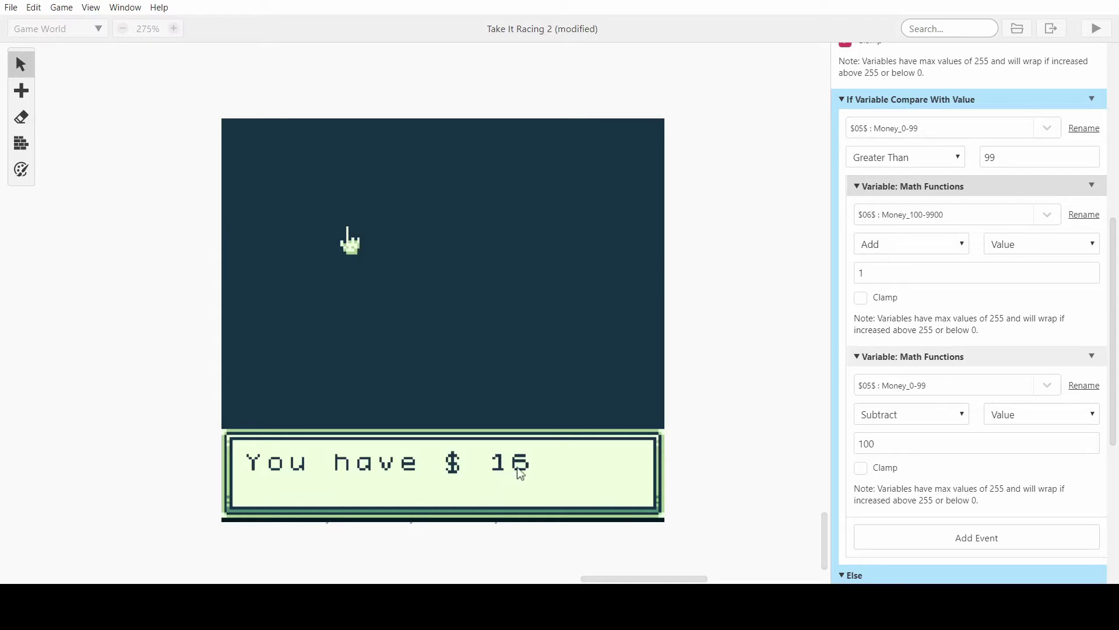
Add an If Variable Compare With Value event to the trigger's script, directly above the balance dialogue
scroll(1014, 364, down, 9)
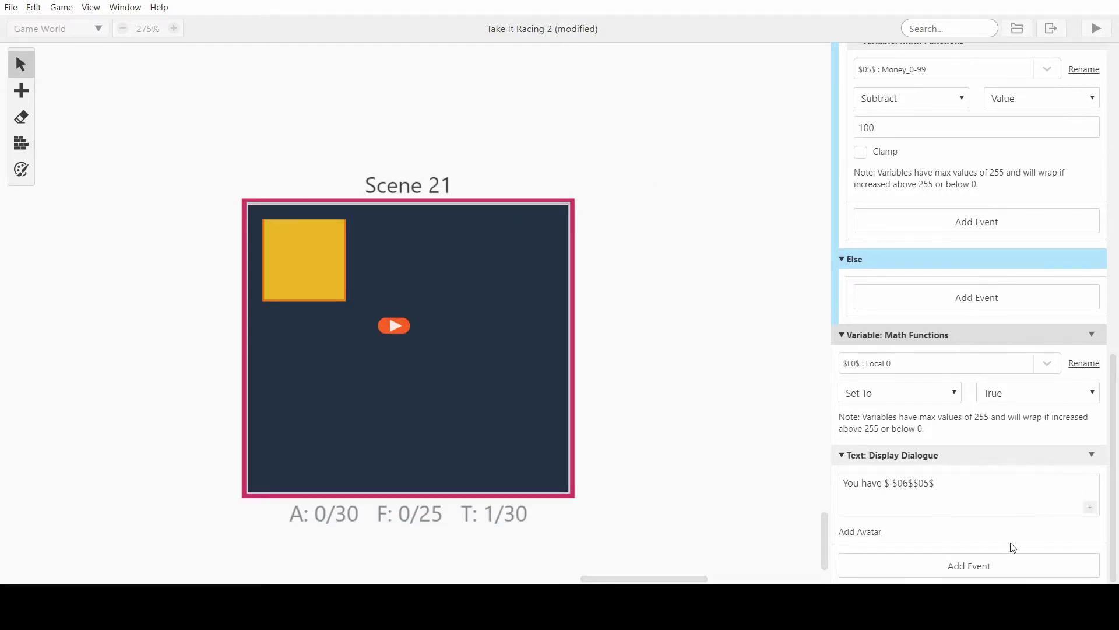
click(1002, 570)
text(if)
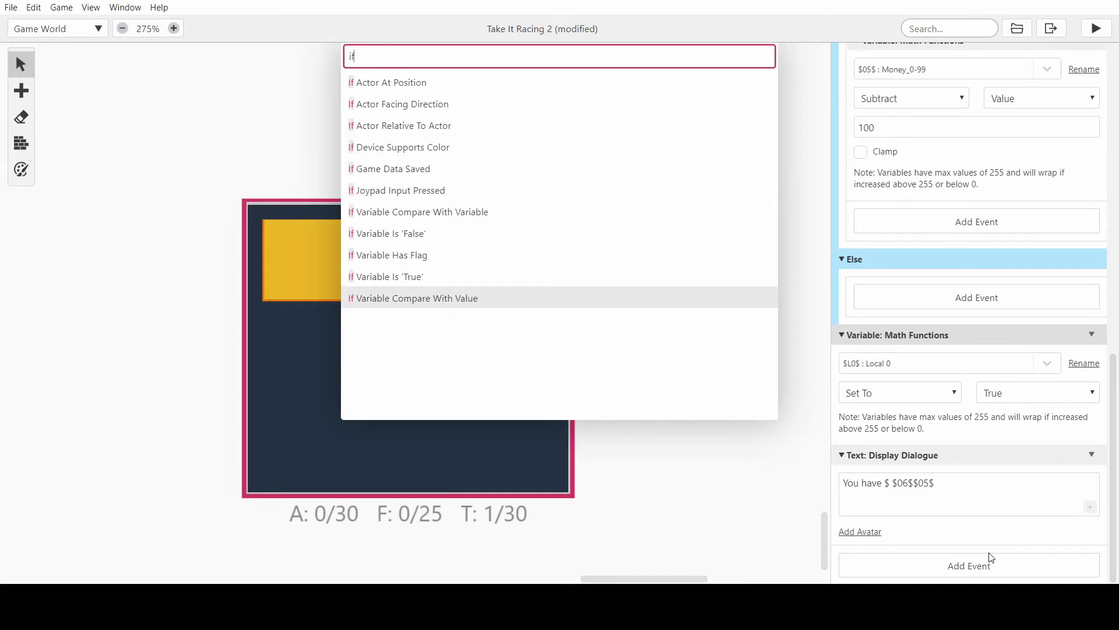
key(Return)
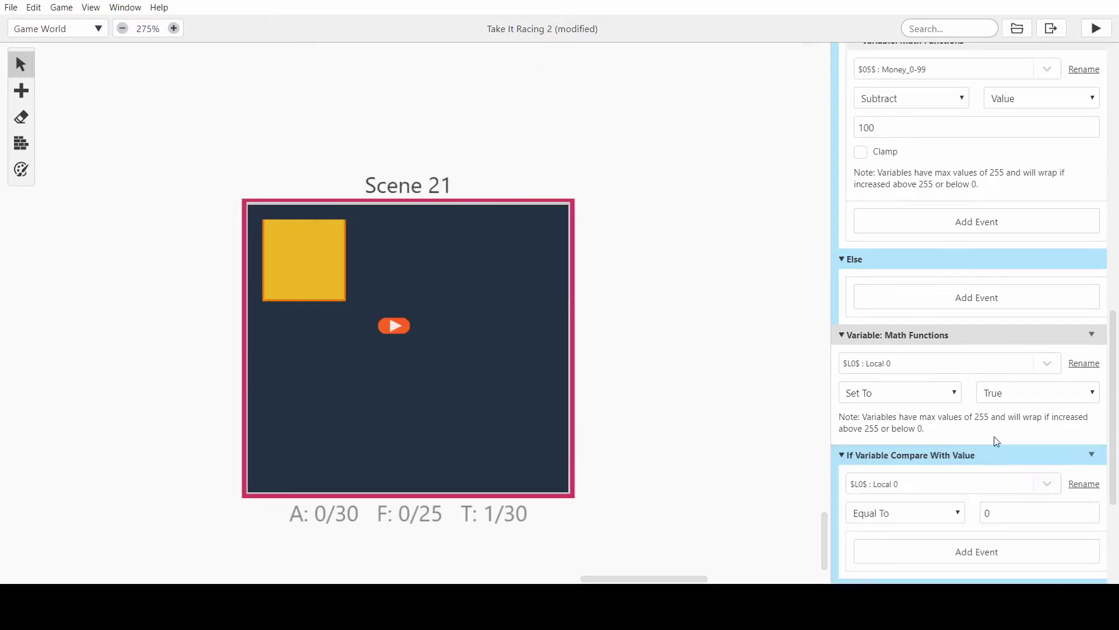
scroll(996, 441, down, 3)
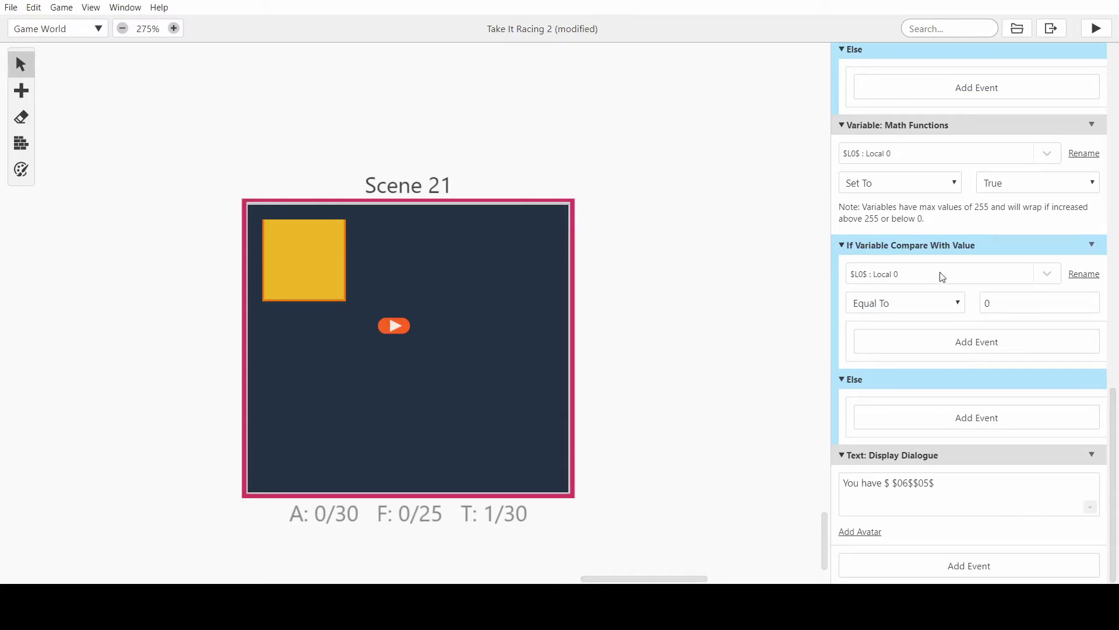
Configure the new condition above the dialogue to check whether $05$ : Money_0-99 is Greater Than 9
click(942, 274)
text(m)
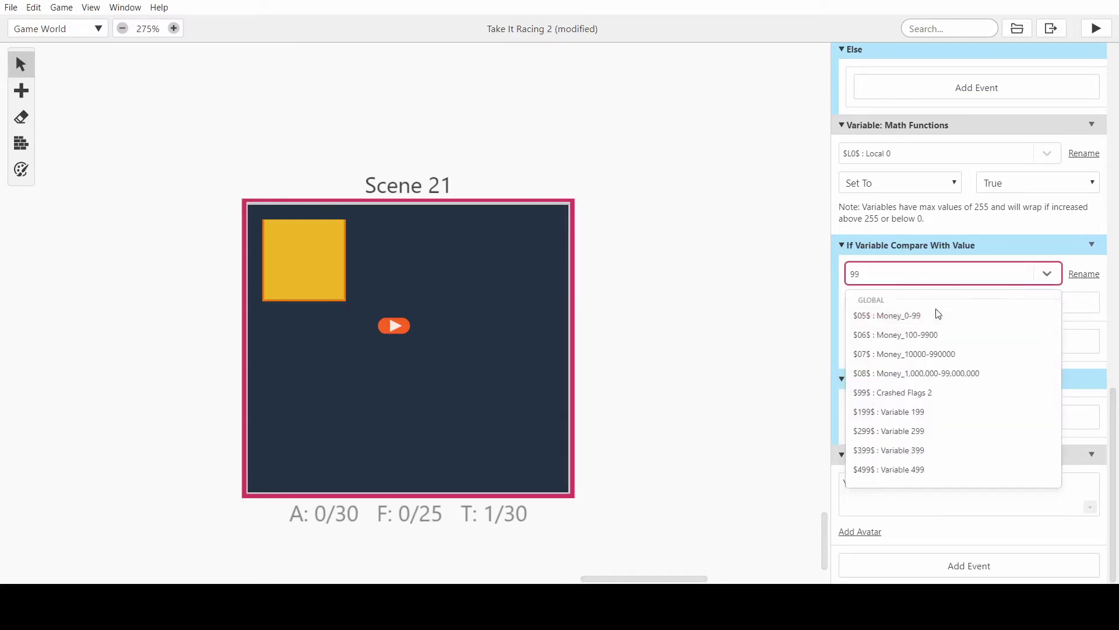
click(937, 315)
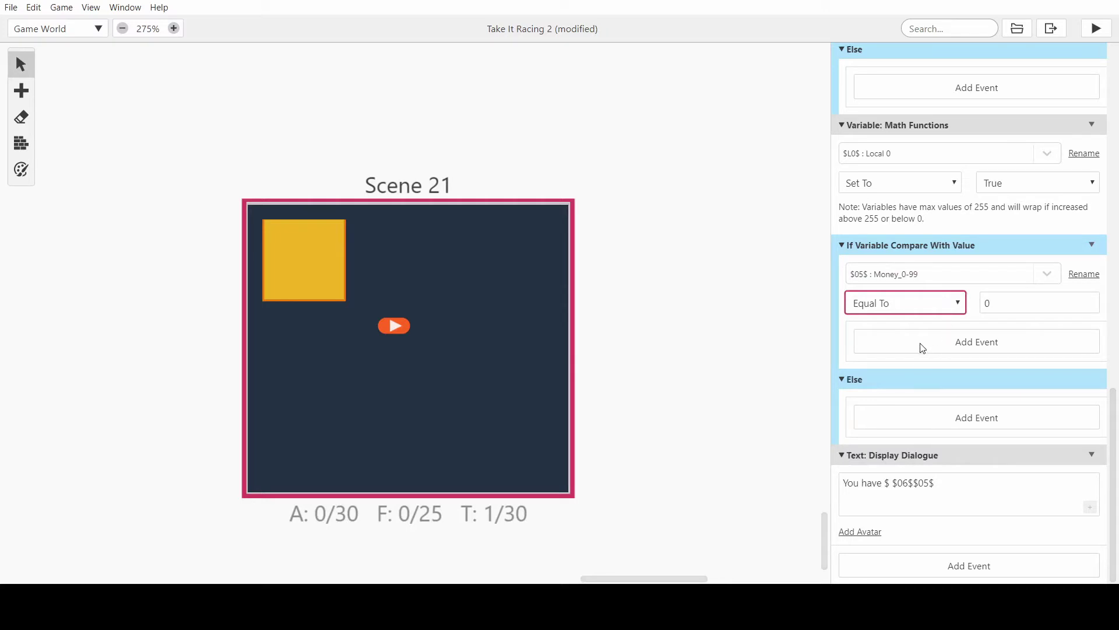
click(932, 356)
drag(994, 304, 957, 299)
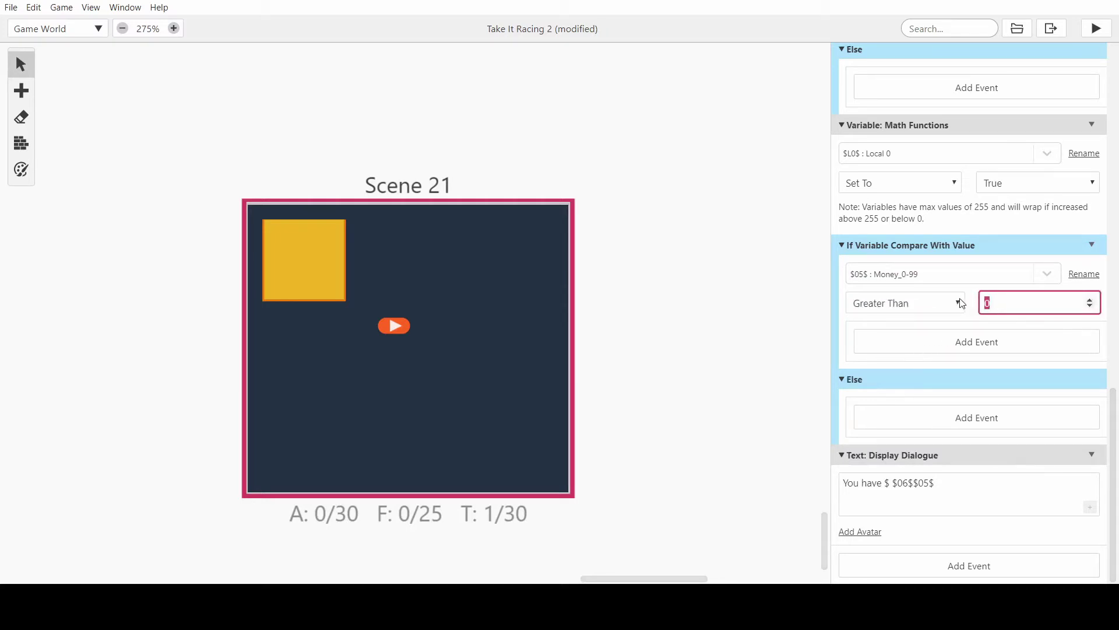
text(9)
click(1035, 339)
scroll(988, 374, up, 3)
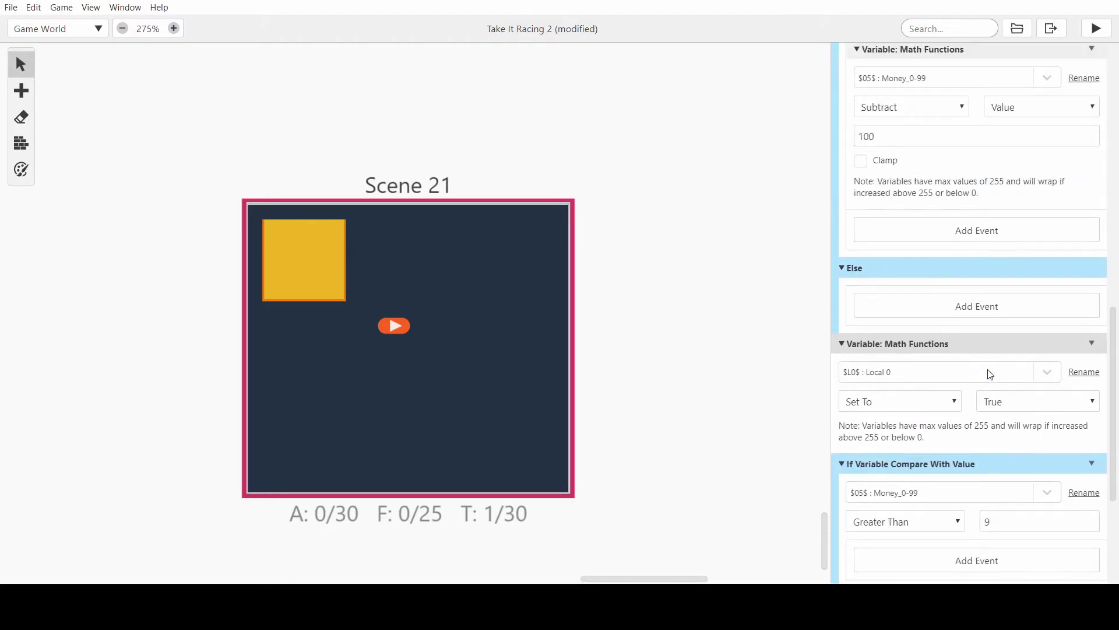
Move the balance dialogue inside the Money_0-99 Greater Than 9 condition and place a copy of it in the Else branch
scroll(993, 379, down, 3)
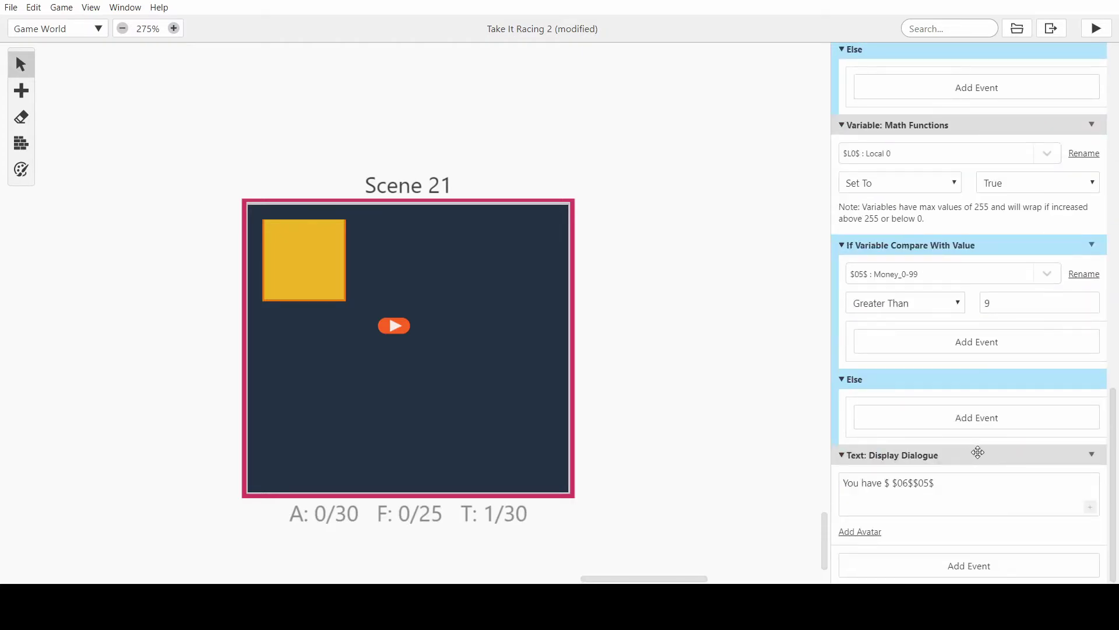
drag(979, 452, 1065, 323)
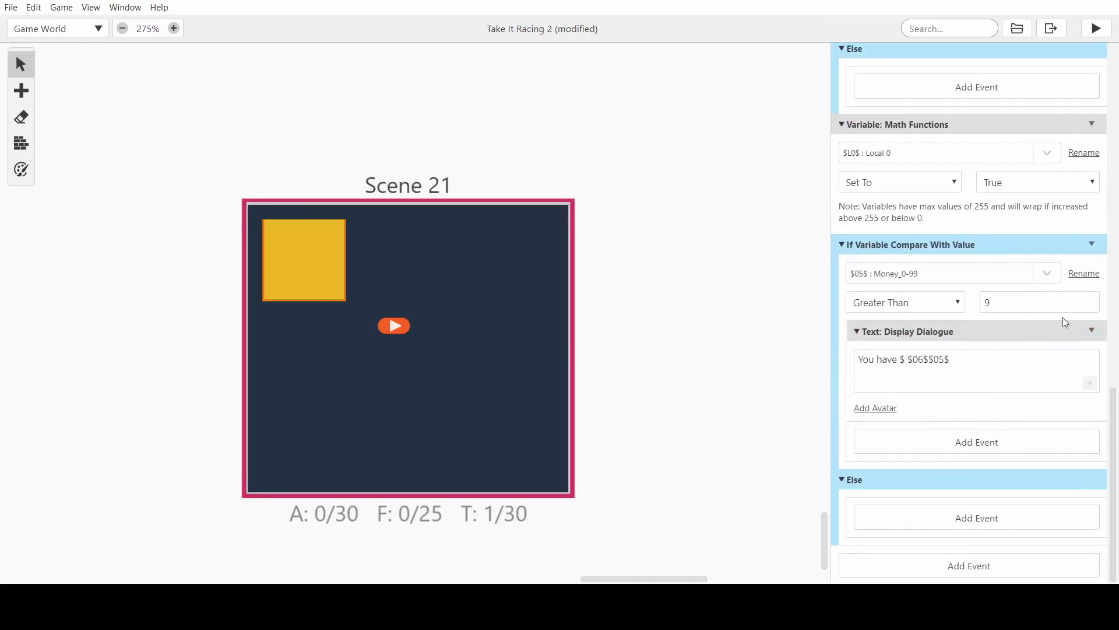
click(1093, 333)
click(1061, 397)
alt+click(969, 517)
scroll(972, 449, down, 2)
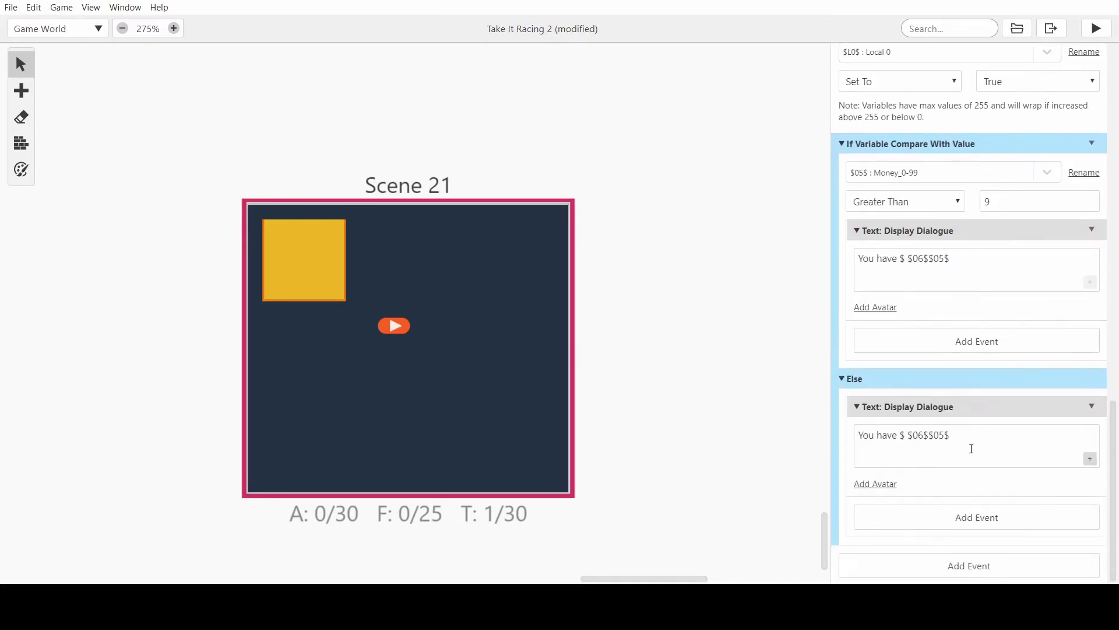
Change the Else branch dialogue to "You have $ $06$0$05$" and save the project
click(931, 436)
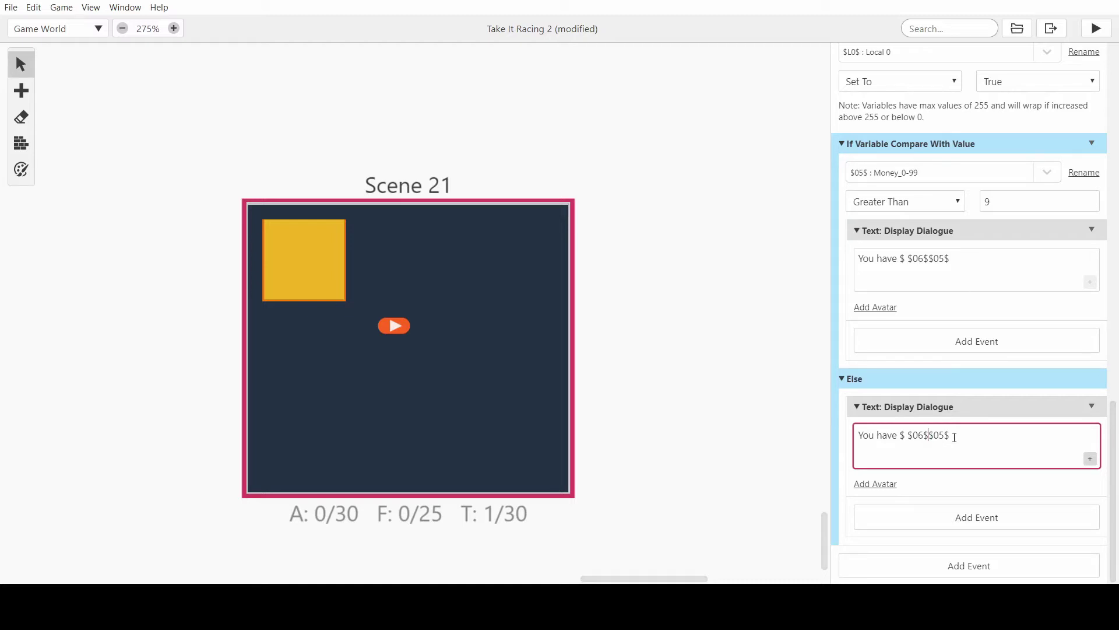
text(0)
key(ctrl+s)
Run the game and activate the trigger repeatedly to test the balance dialogue
click(1096, 28)
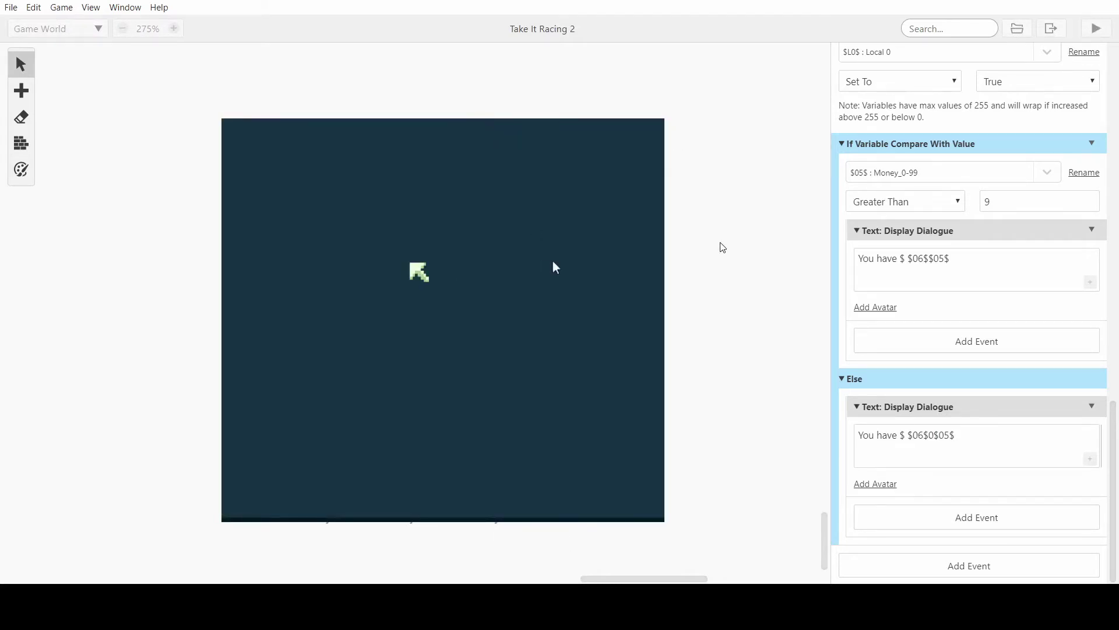
key(Right)
key(Left)
key(Up)
key(z)
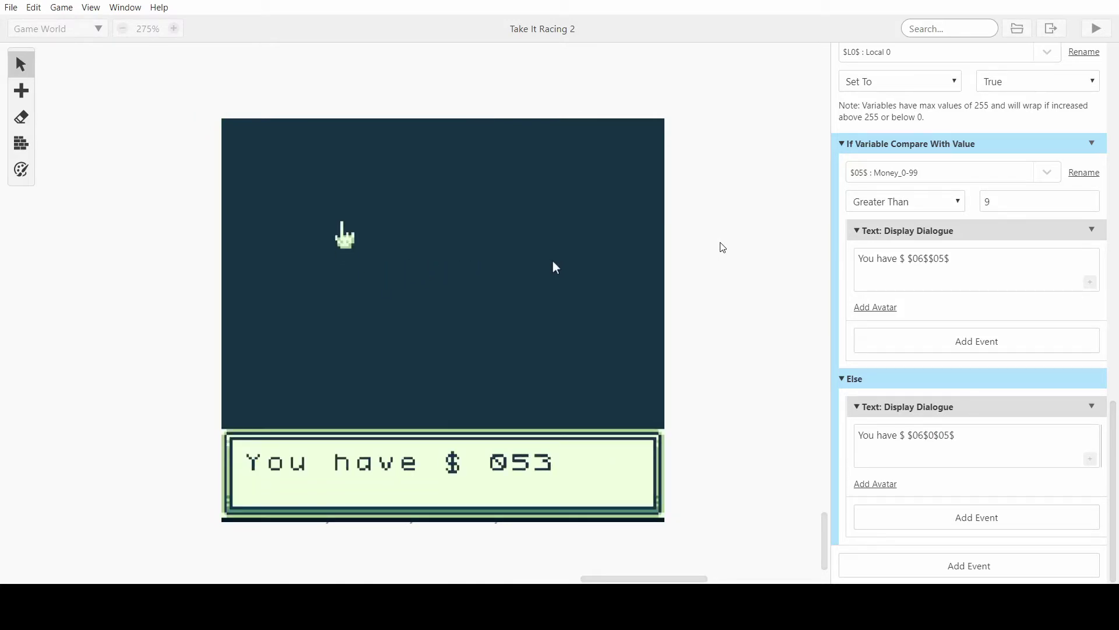
key(z)
key(z)
key(z)
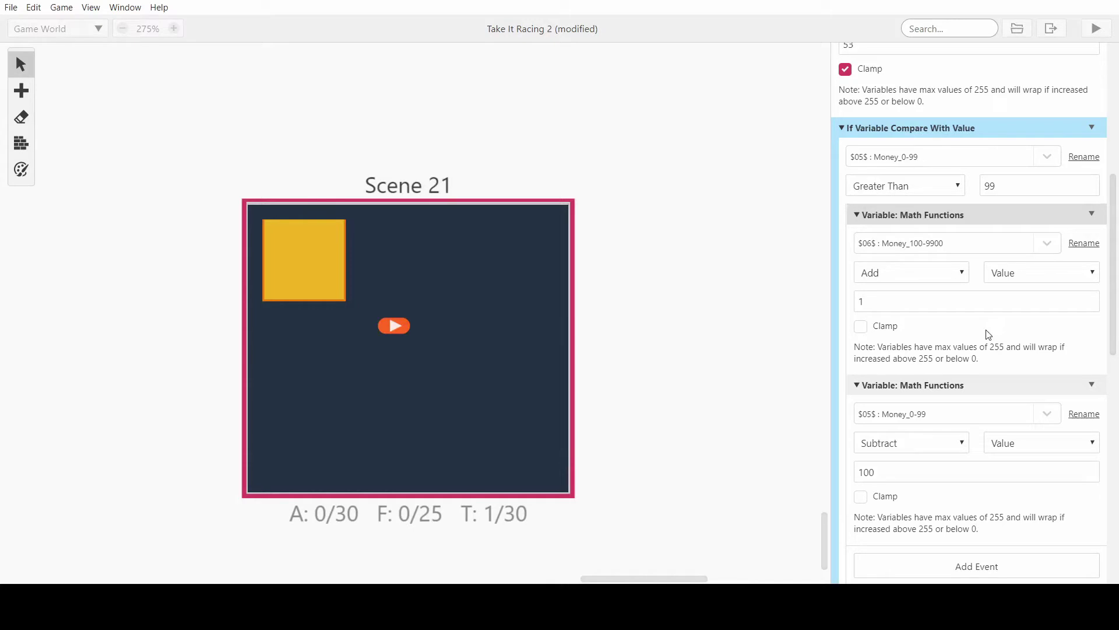
Enable Clamp on the event that adds 1 to $06$ : Money_100-9900
scroll(988, 334, down, 2)
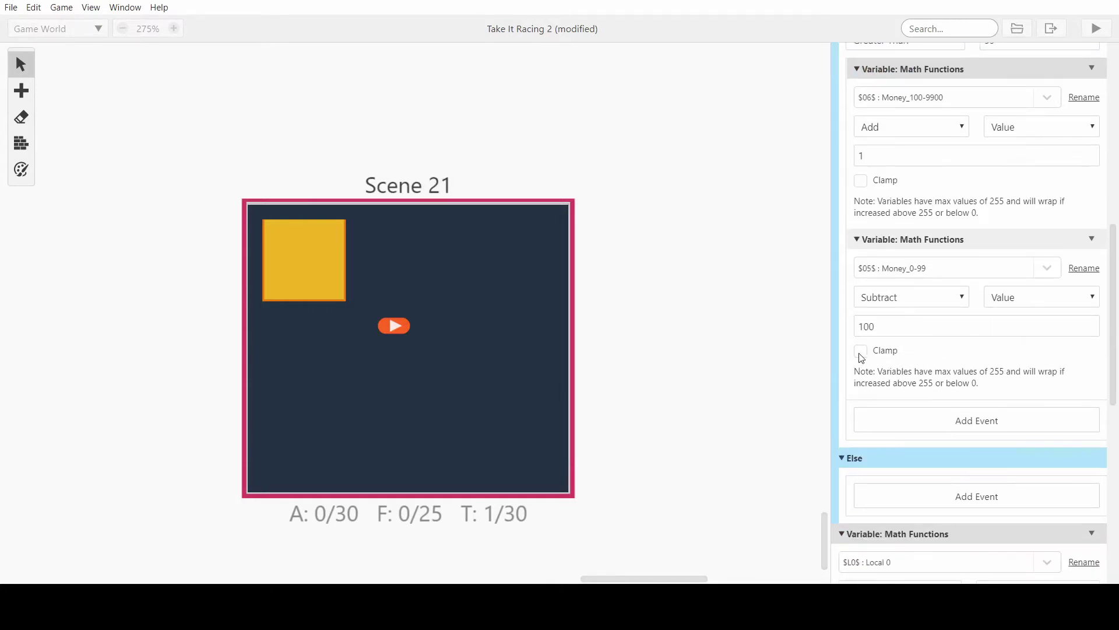
scroll(897, 350, down, 1)
scroll(915, 361, up, 4)
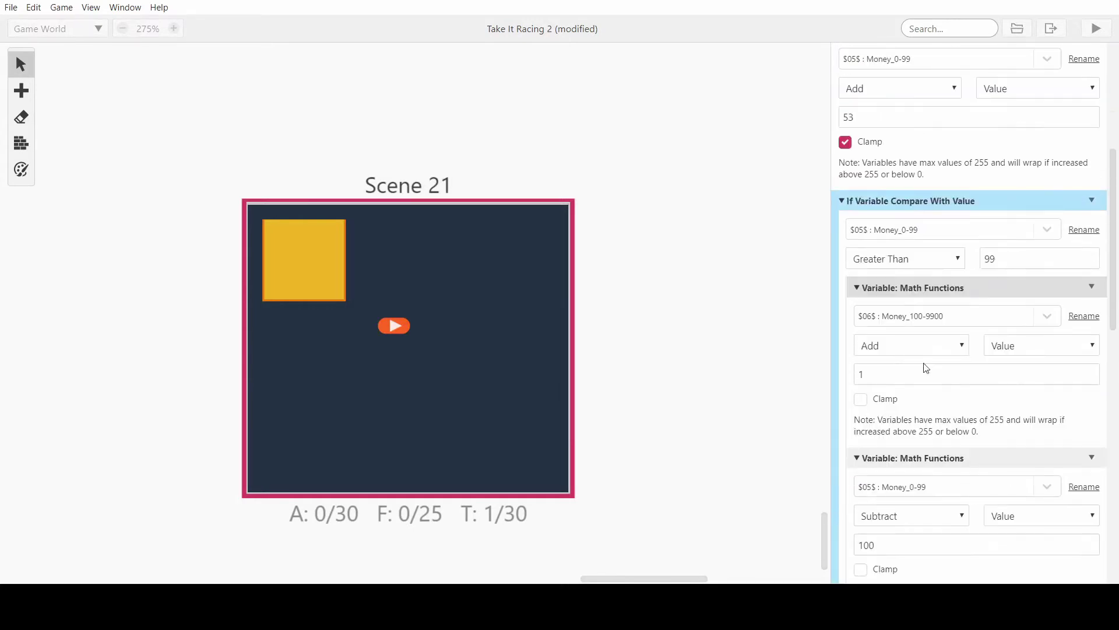
click(861, 401)
click(999, 421)
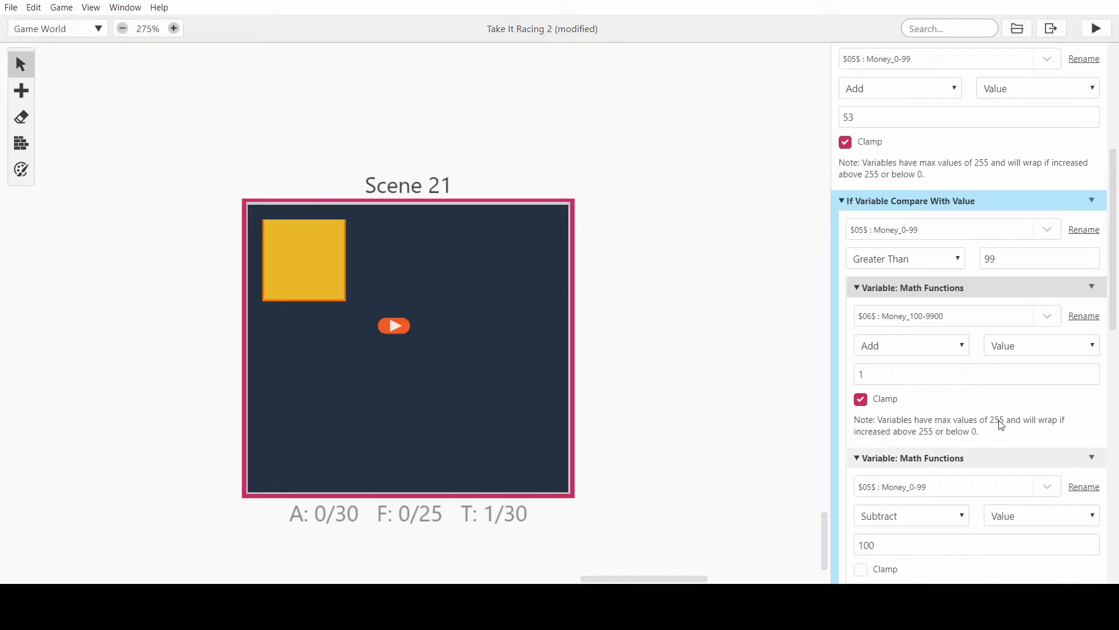
scroll(999, 422, down, 1)
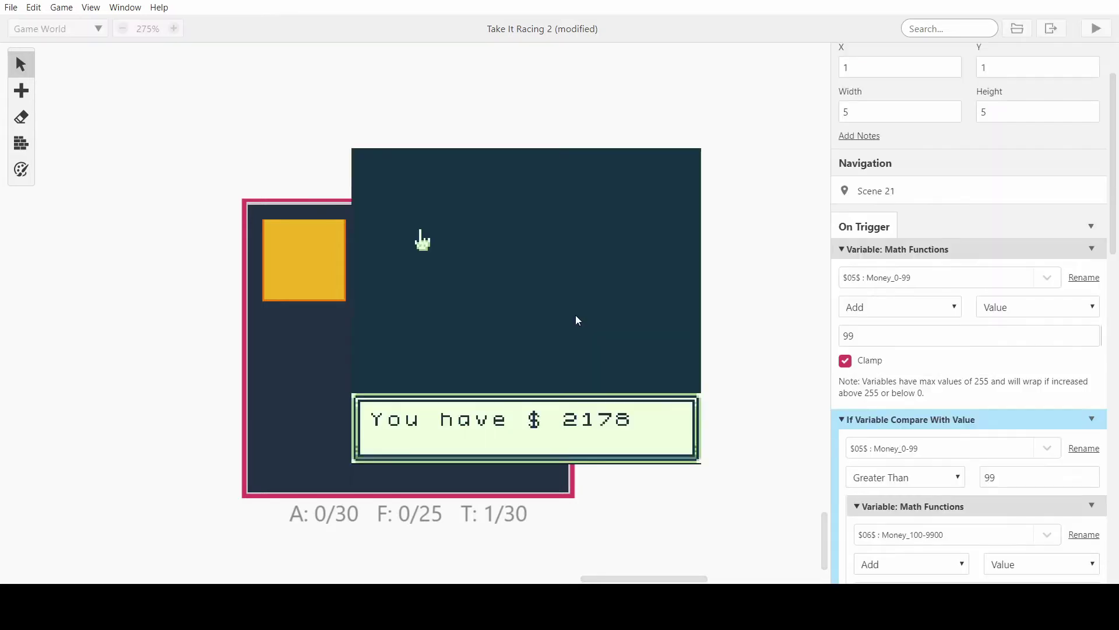
Activate the trigger over and over in the running game to check that adding 99 carries correctly into the hundreds
key(z)
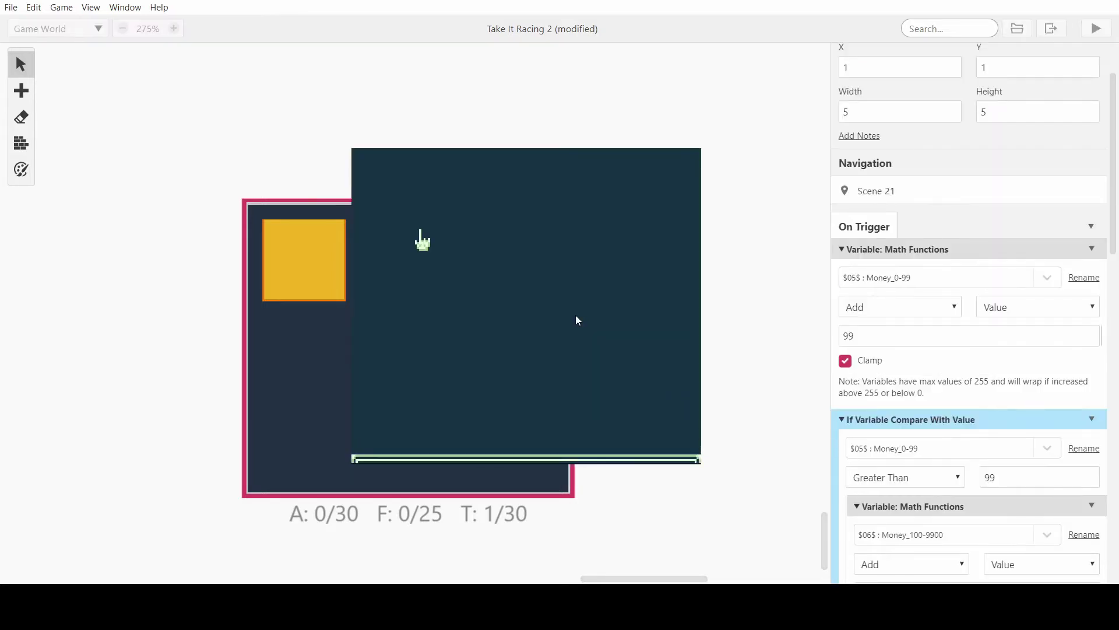
key(z)
key(z)
key(z)
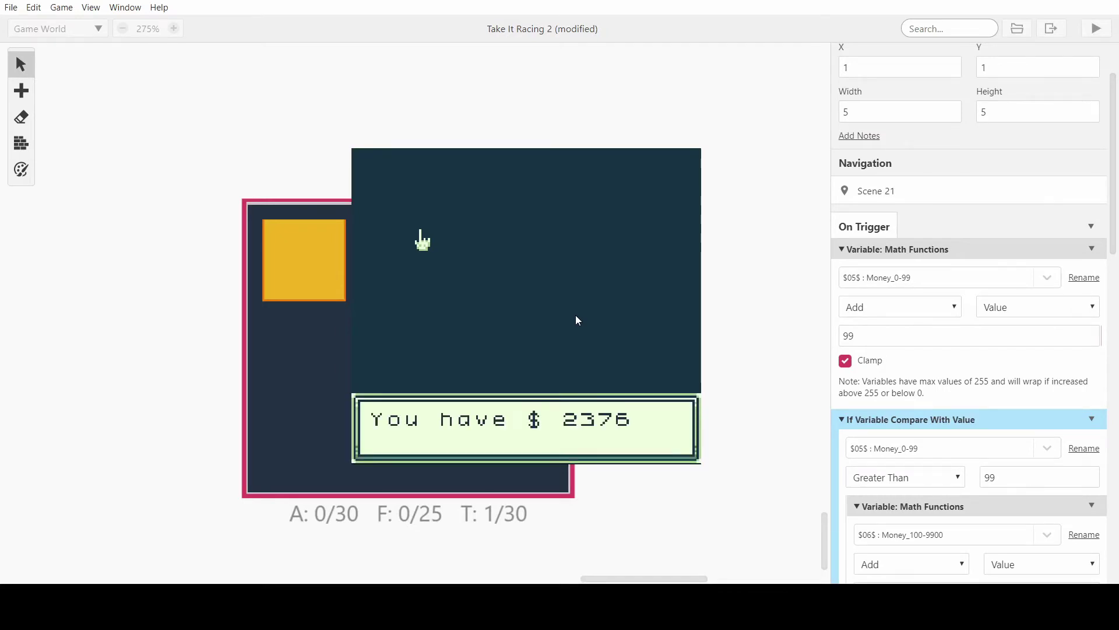
key(z)
key(z)
key(z)
key(z)
key(z)
key(z)
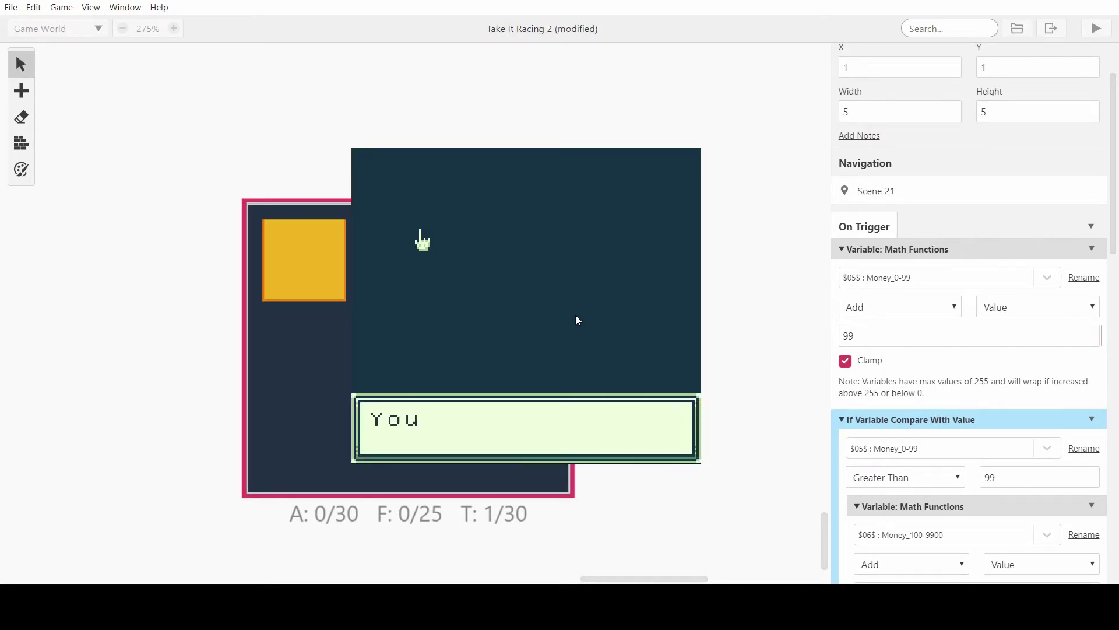
key(z)
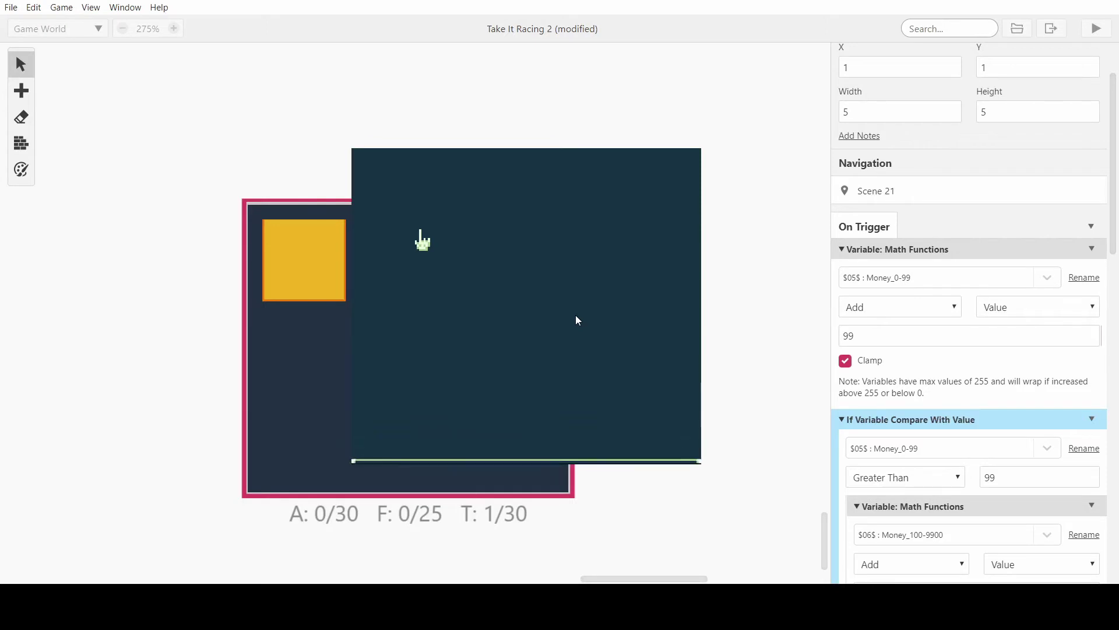
key(z)
key(z)
key(z)
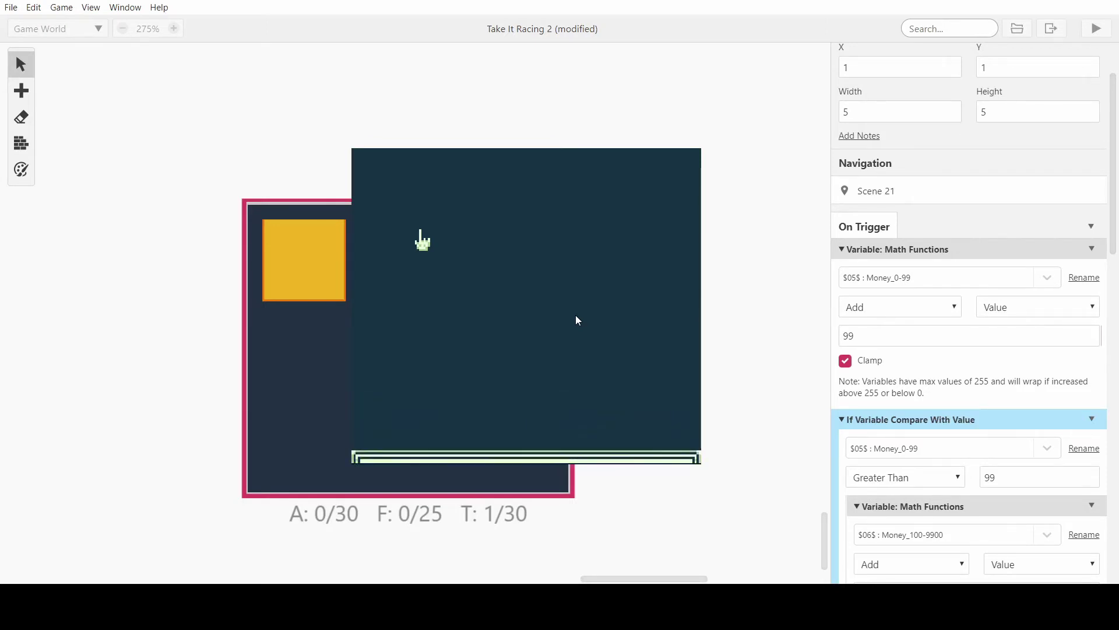
key(z)
key(z)
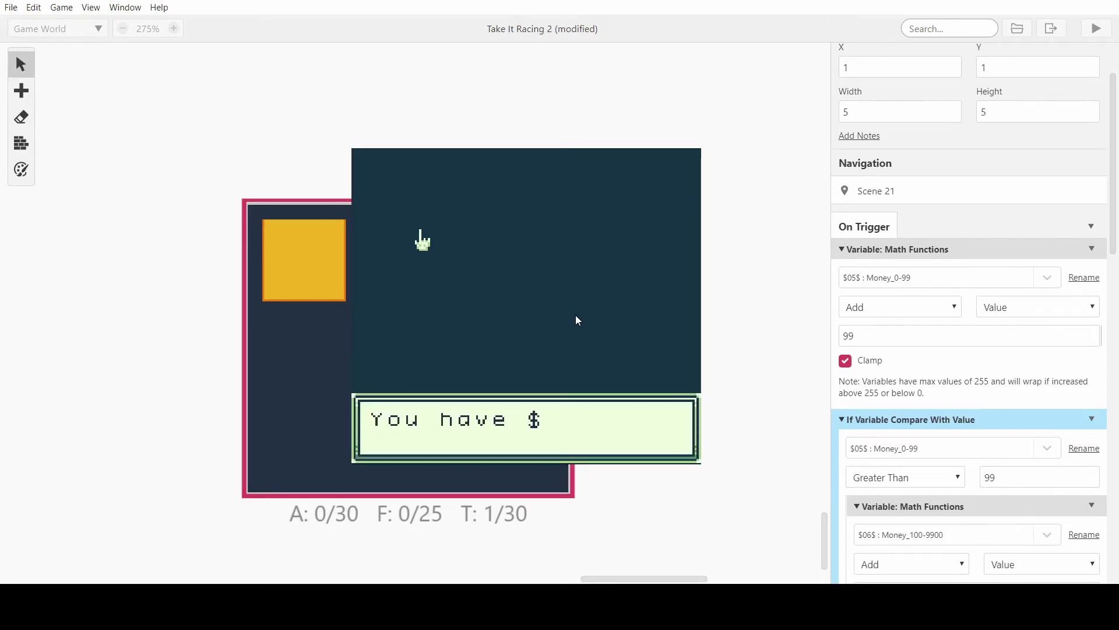
key(z)
key(z)
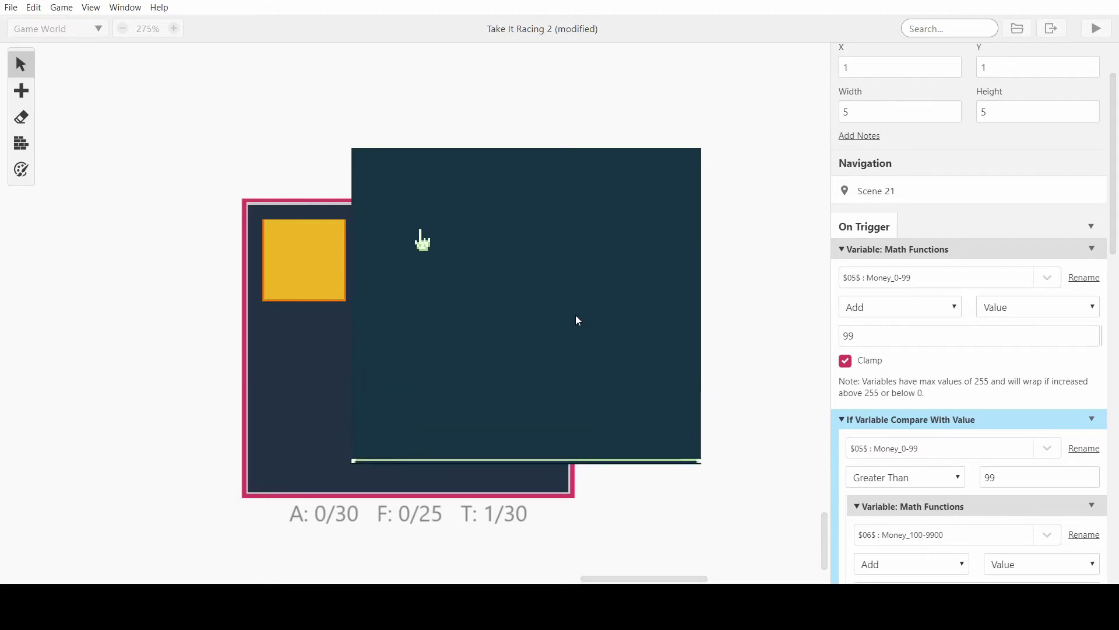
key(z)
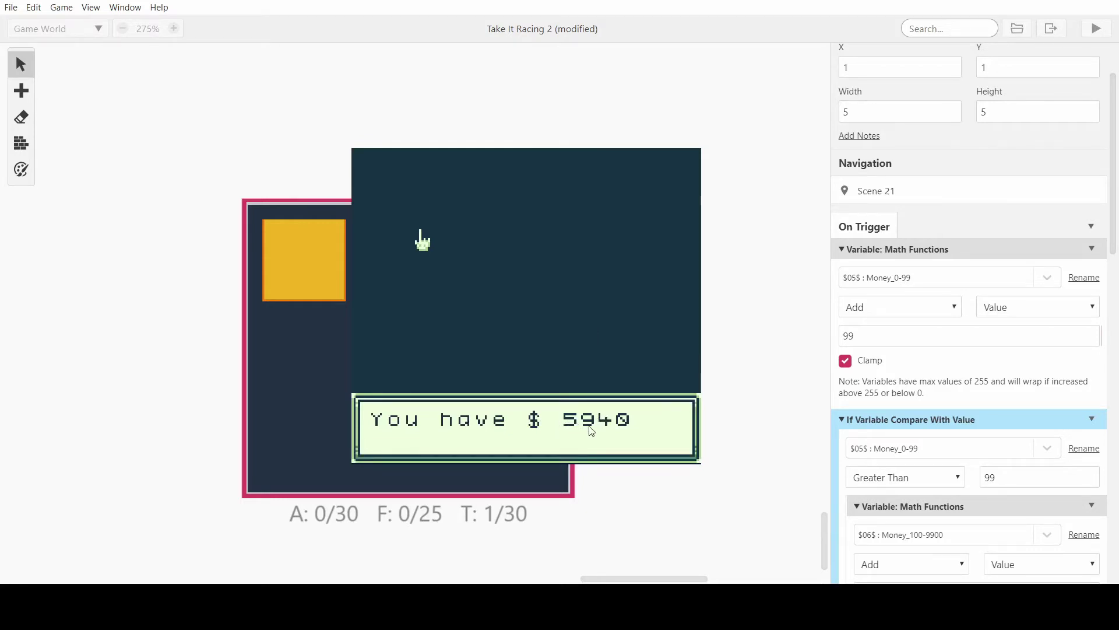
Examine the trigger's script from the carry condition through to the balance dialogue condition against the tested balance
scroll(972, 302, down, 8)
scroll(973, 302, up, 3)
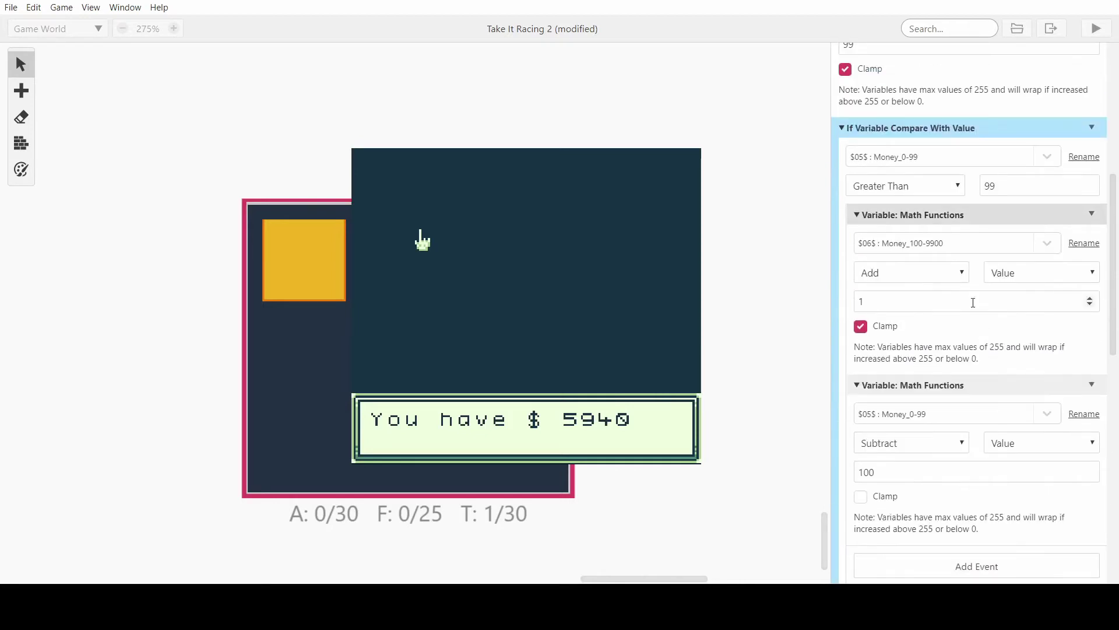
scroll(972, 315, down, 3)
scroll(950, 315, up, 3)
scroll(953, 333, down, 3)
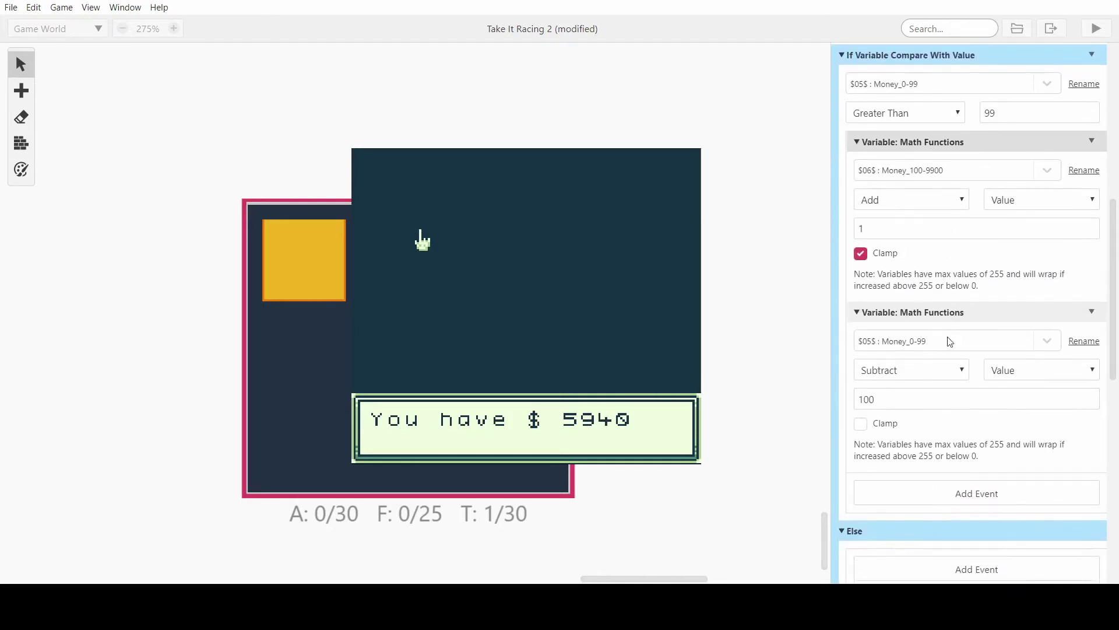
scroll(915, 373, down, 3)
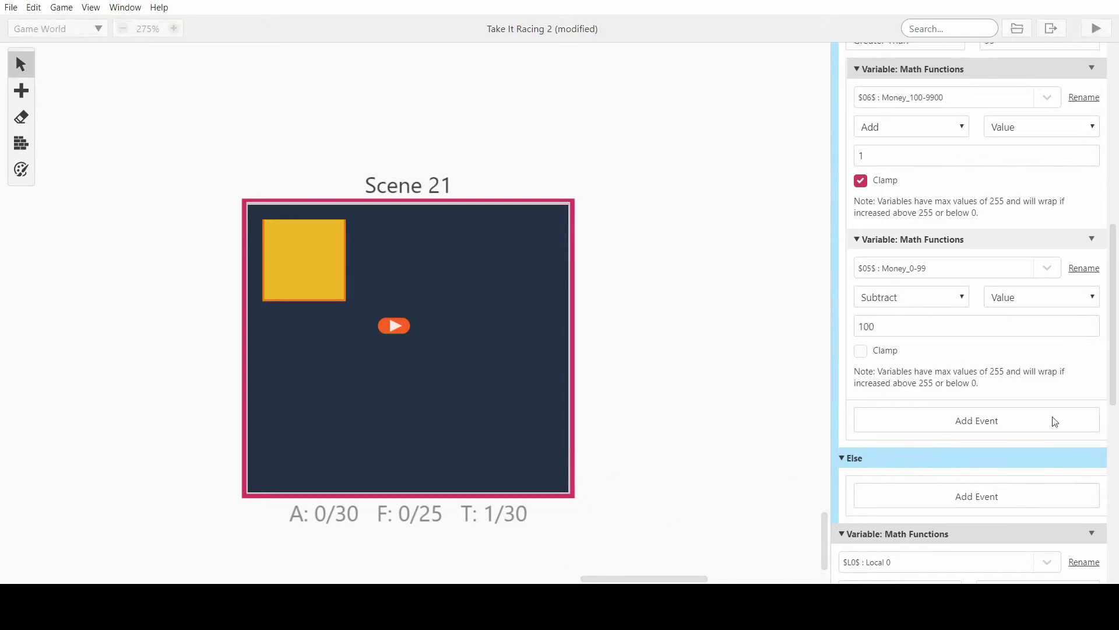
scroll(1005, 319, down, 7)
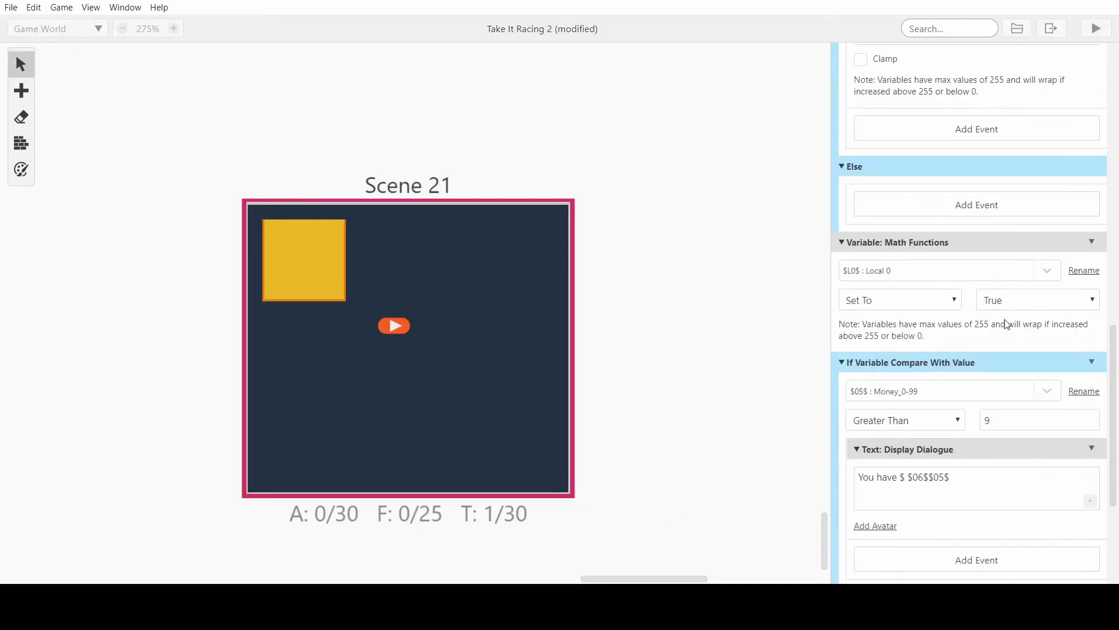
scroll(962, 292, up, 1)
scroll(931, 274, up, 8)
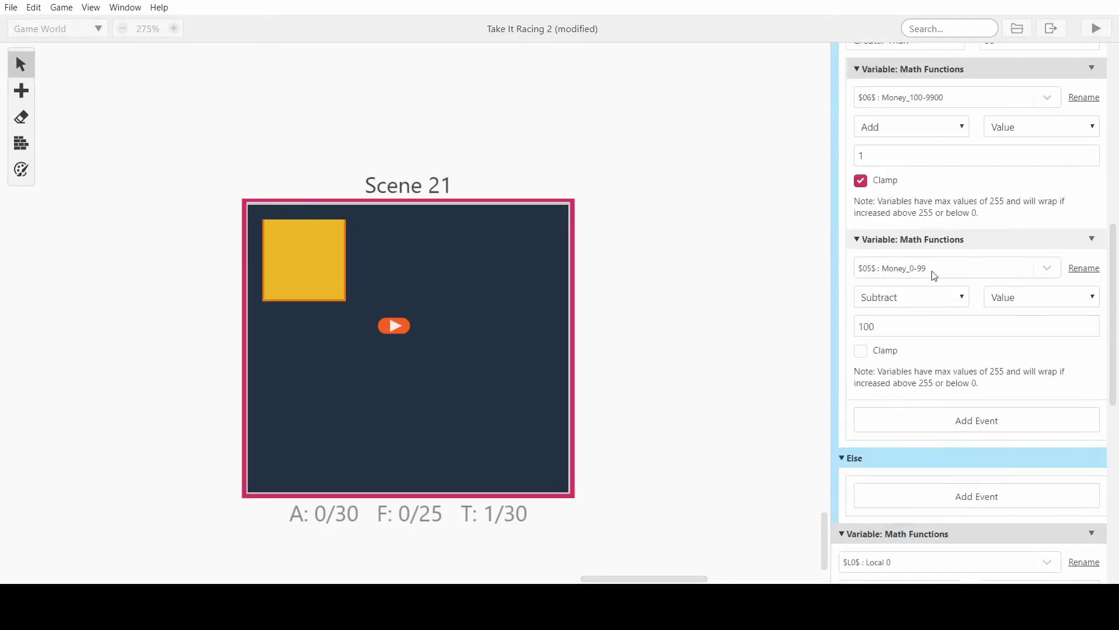
scroll(935, 279, down, 4)
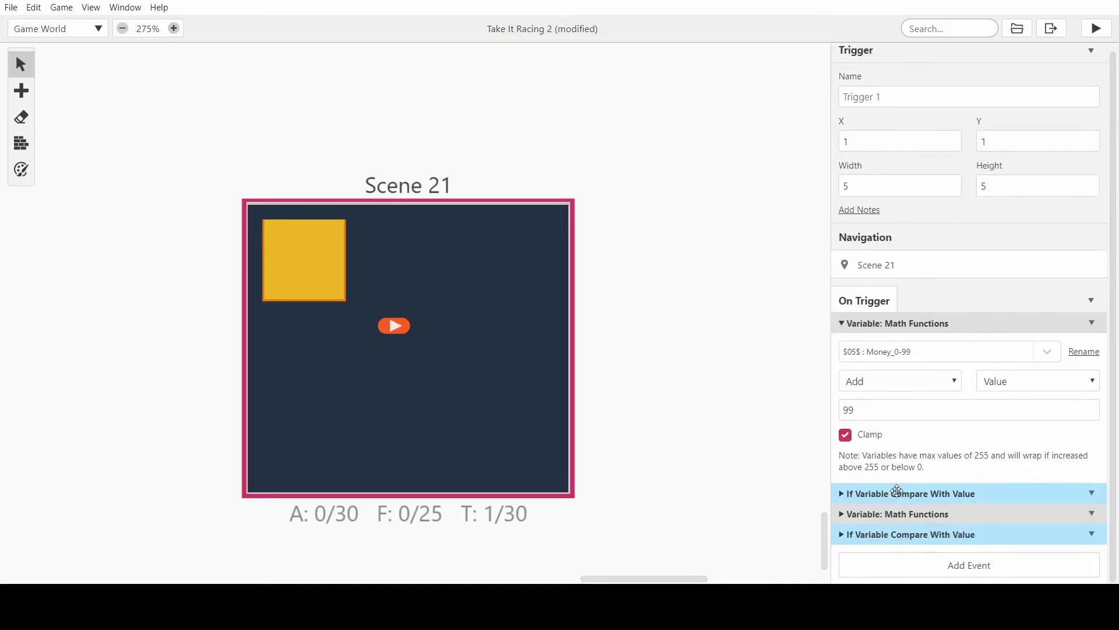
Expand the first If Variable Compare With Value event and review its nested add and subtract events
click(898, 490)
scroll(900, 349, down, 7)
scroll(900, 342, up, 4)
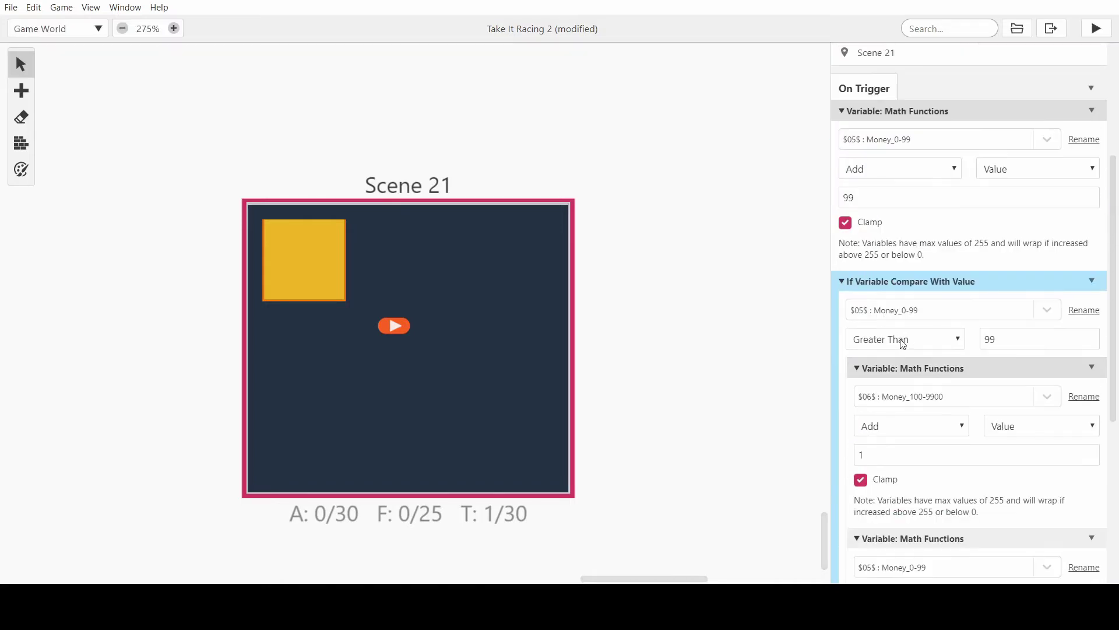
scroll(902, 326, down, 5)
scroll(904, 329, up, 8)
scroll(903, 330, down, 3)
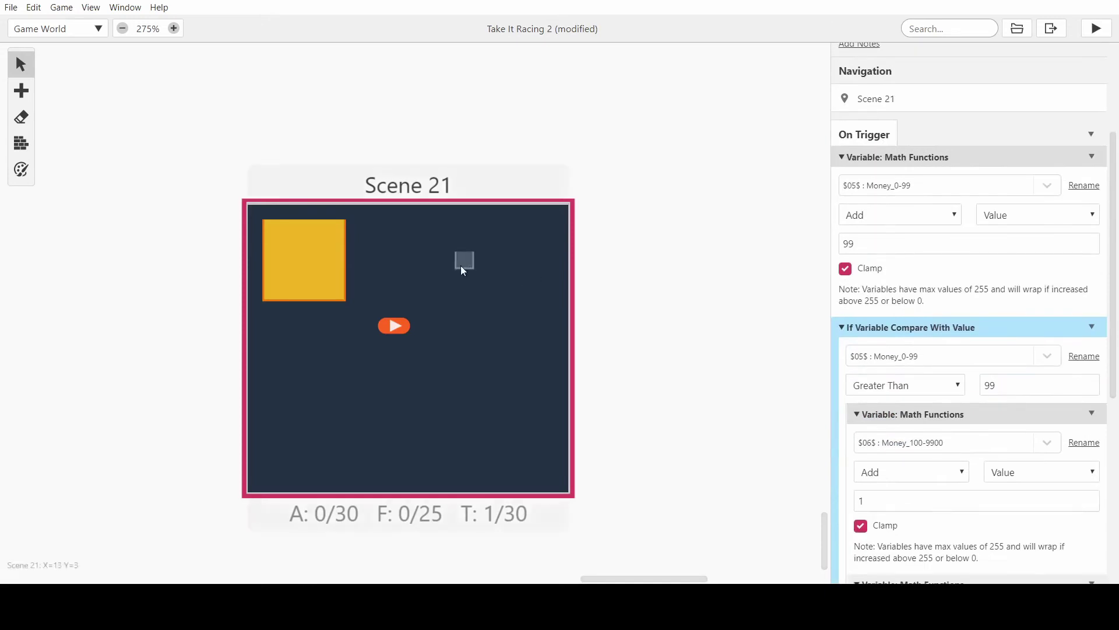
Move the trigger one tile right and three tiles down in Scene 21, and add an actor at X 11, Y 1
drag(318, 258, 283, 268)
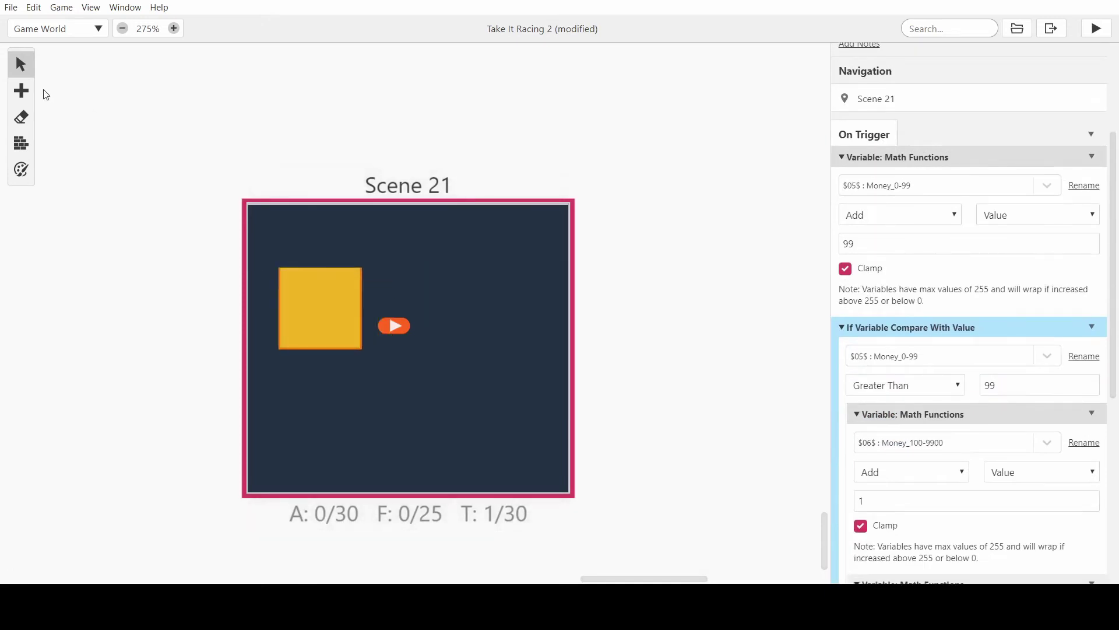
click(21, 93)
click(18, 95)
click(20, 95)
click(50, 88)
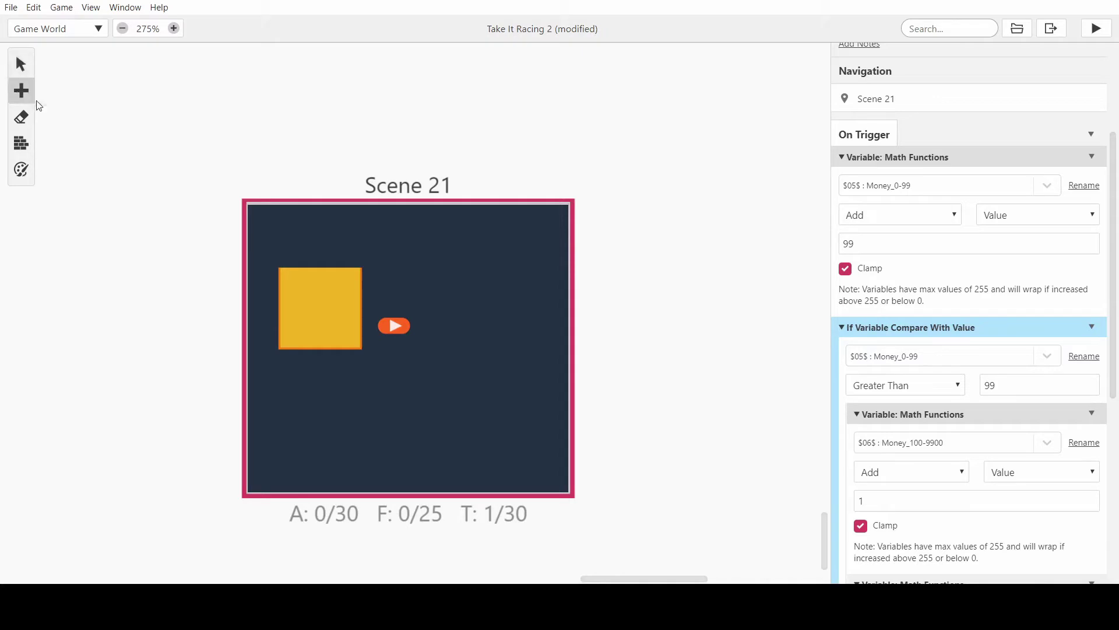
click(436, 229)
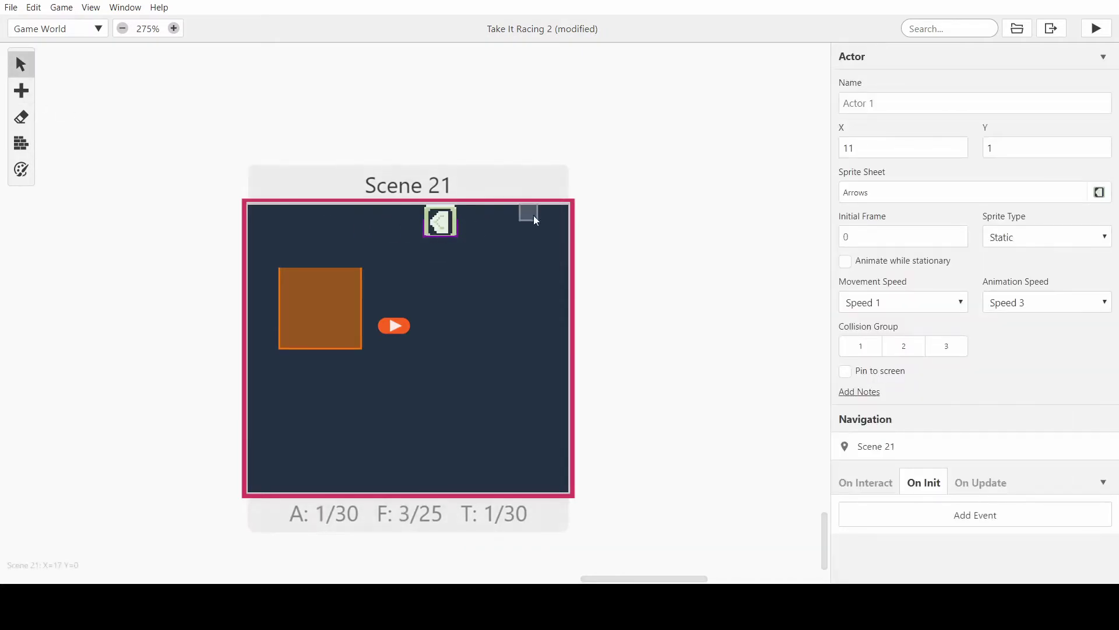
Set the new actor's sprite sheet to Money_0-9
click(985, 192)
scroll(963, 233, down, 3)
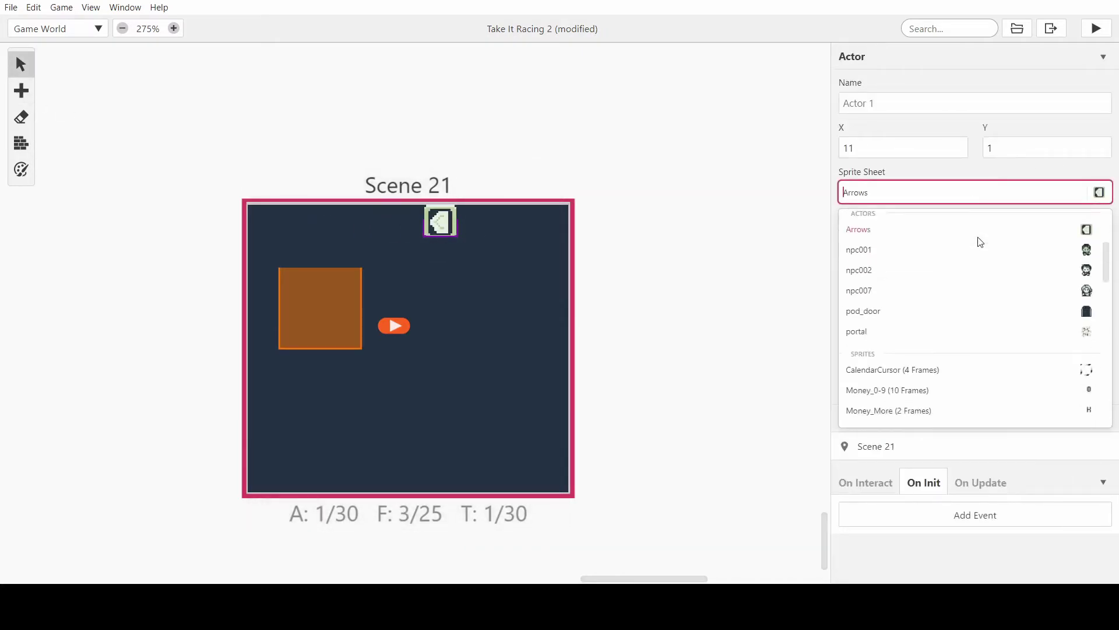
scroll(977, 239, down, 3)
click(977, 240)
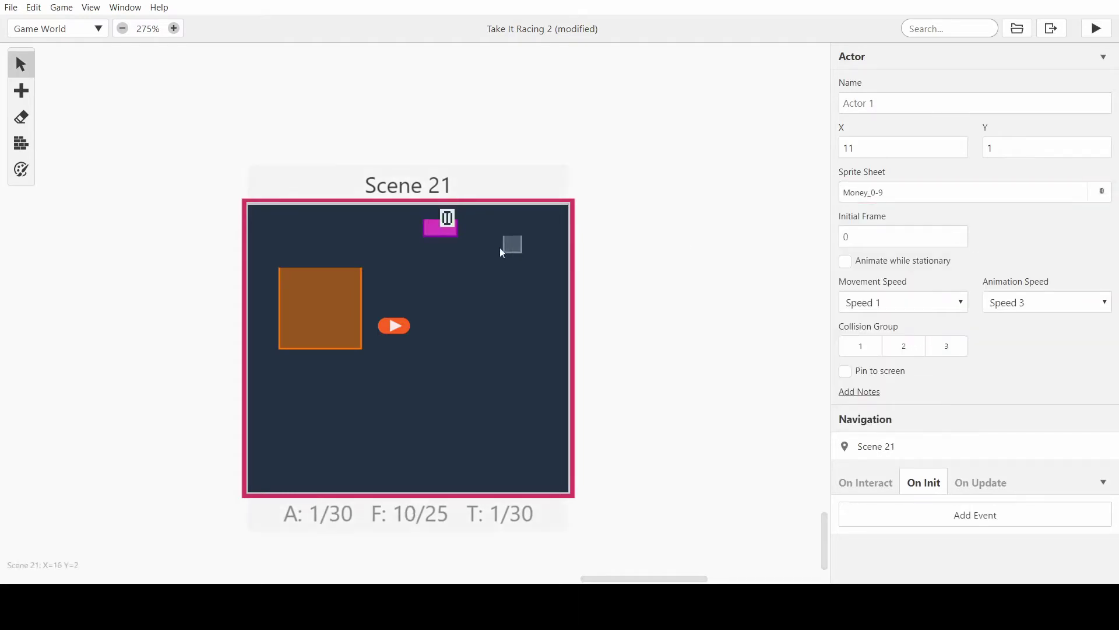
Duplicate the Money_0-9 actor twice in the same row, placing the copies at X 13 and X 15, Y 1
ctrl+scroll(449, 236, up, 5)
scroll(481, 221, up, 3)
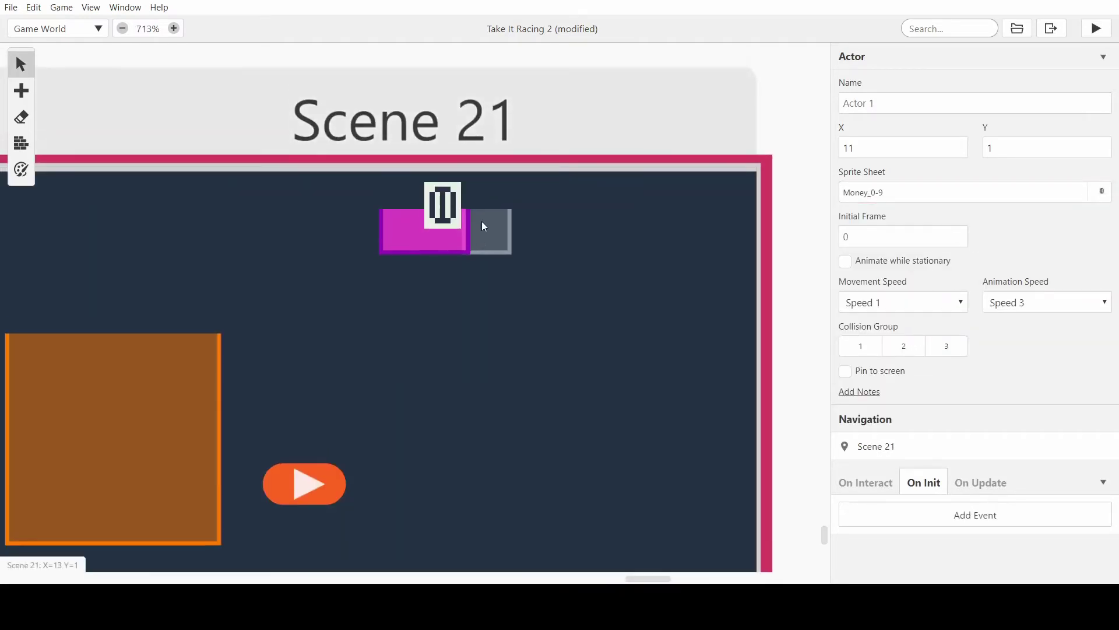
scroll(481, 222, right, 3)
alt+drag(348, 289, 512, 295)
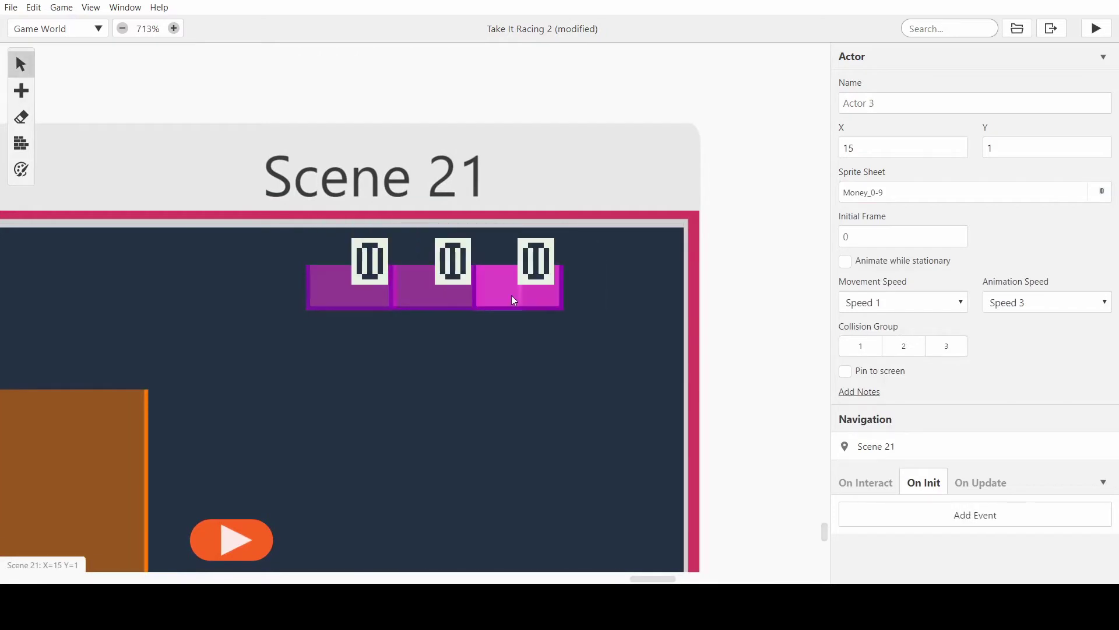
Shift the three digit actors two tiles left, to X 9, 11 and 13 in row Y 1
click(282, 295)
drag(351, 295, 252, 290)
drag(420, 292, 358, 289)
drag(495, 294, 422, 289)
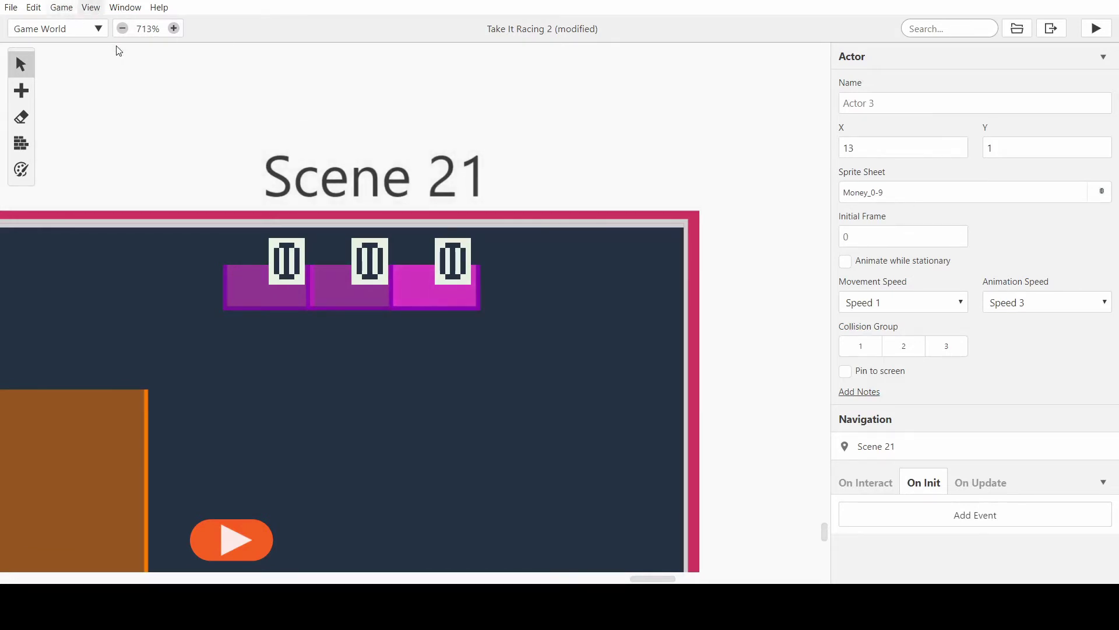
Examine the digit frames of the Money_0-9 sprite sheet and the letter frames of Money_More among the project's sprites
key(ctrl+2)
click(977, 141)
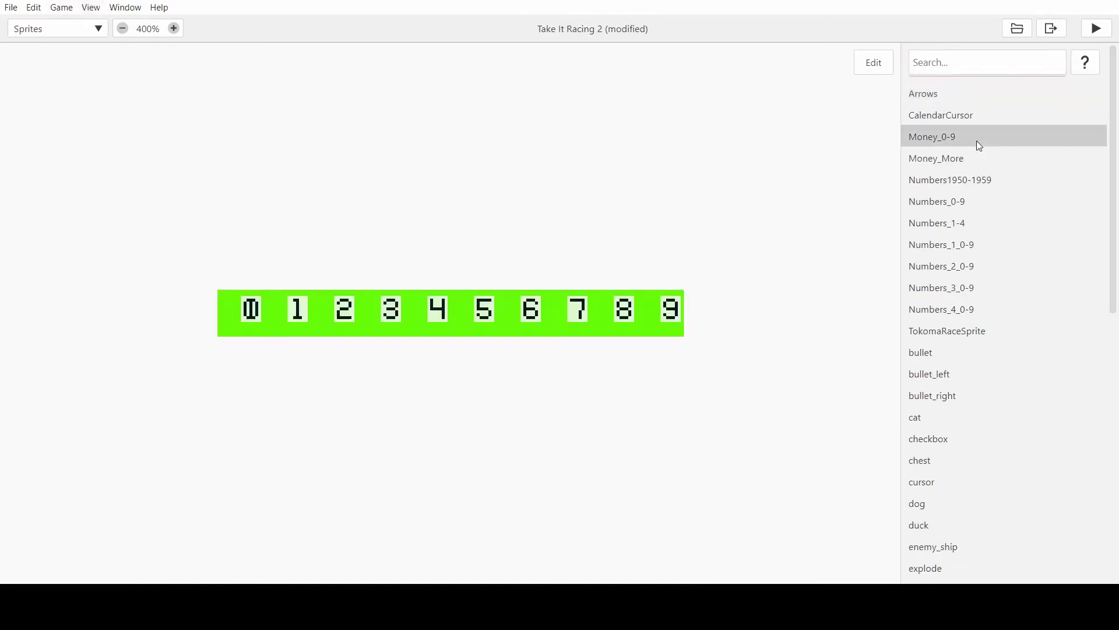
click(990, 177)
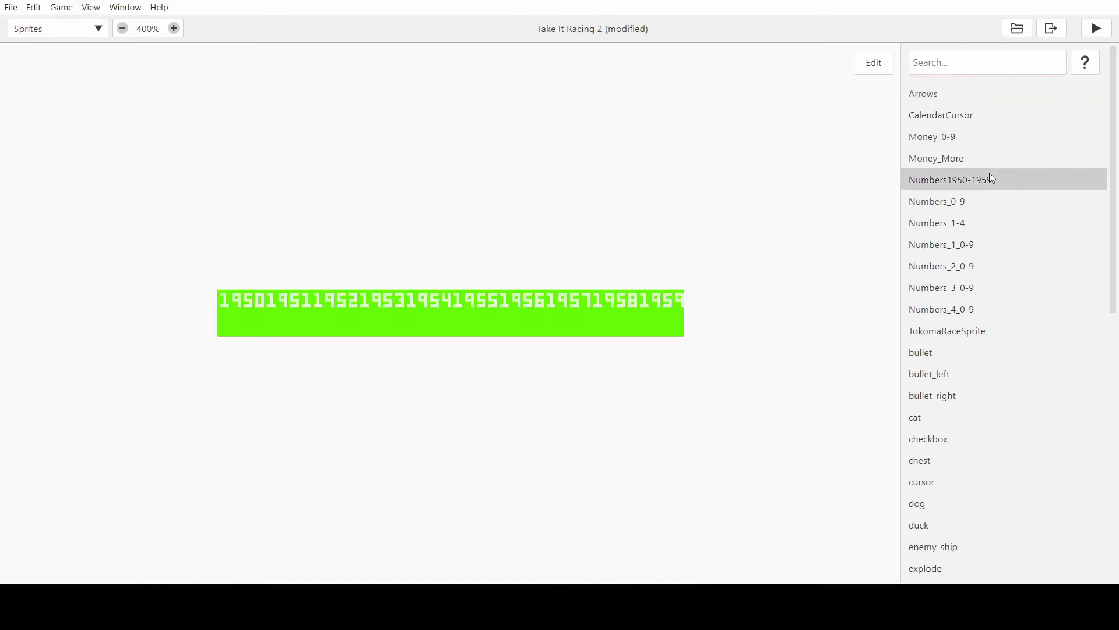
click(993, 158)
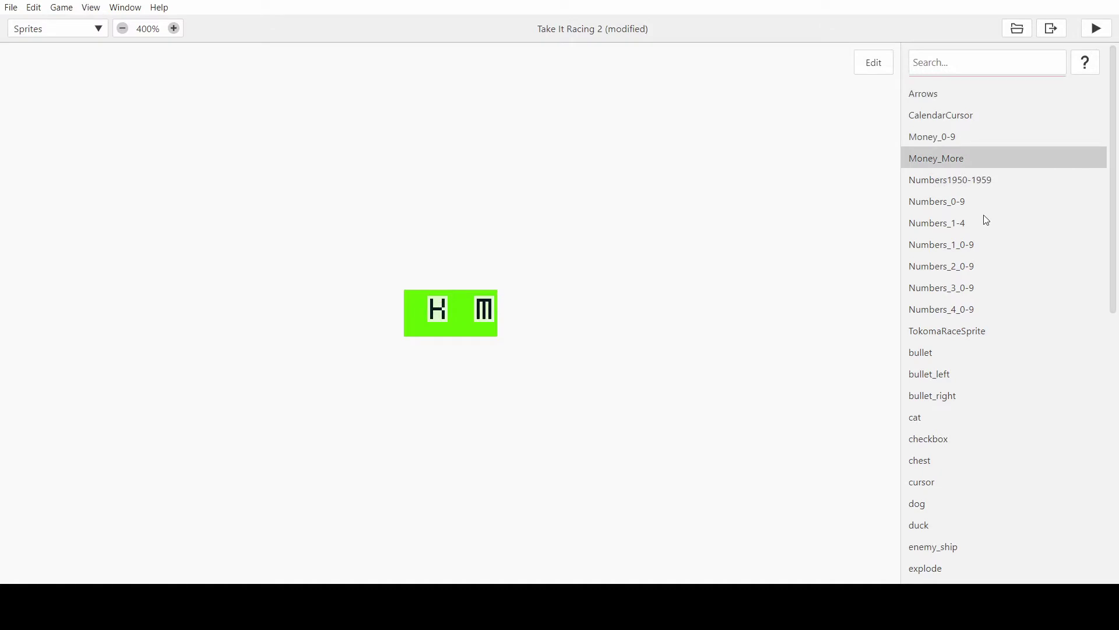
click(951, 135)
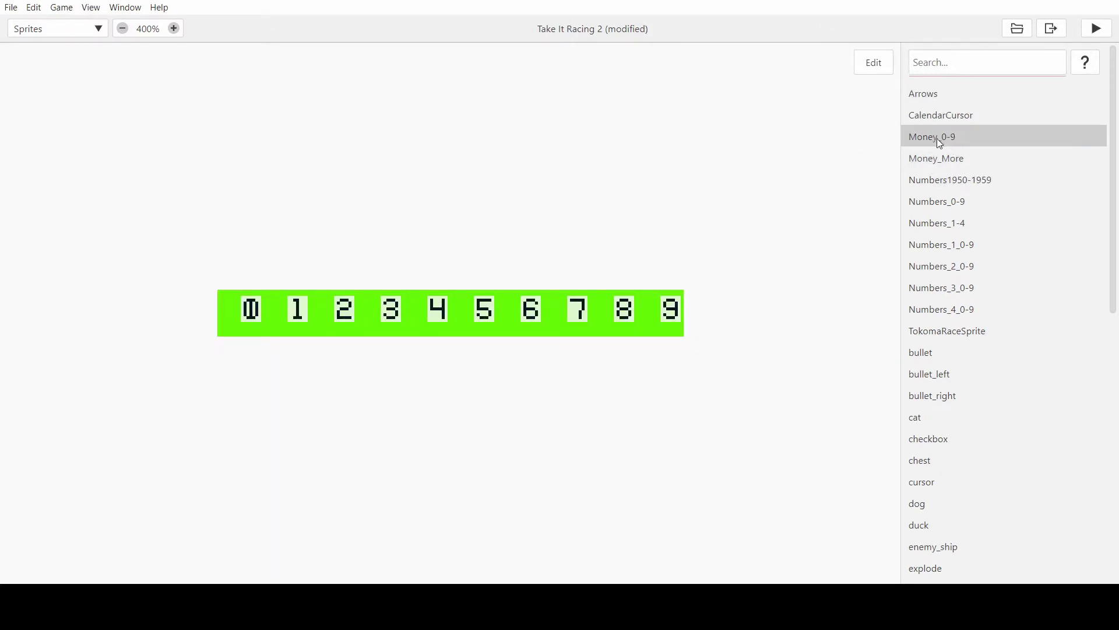
scroll(210, 317, up, 5)
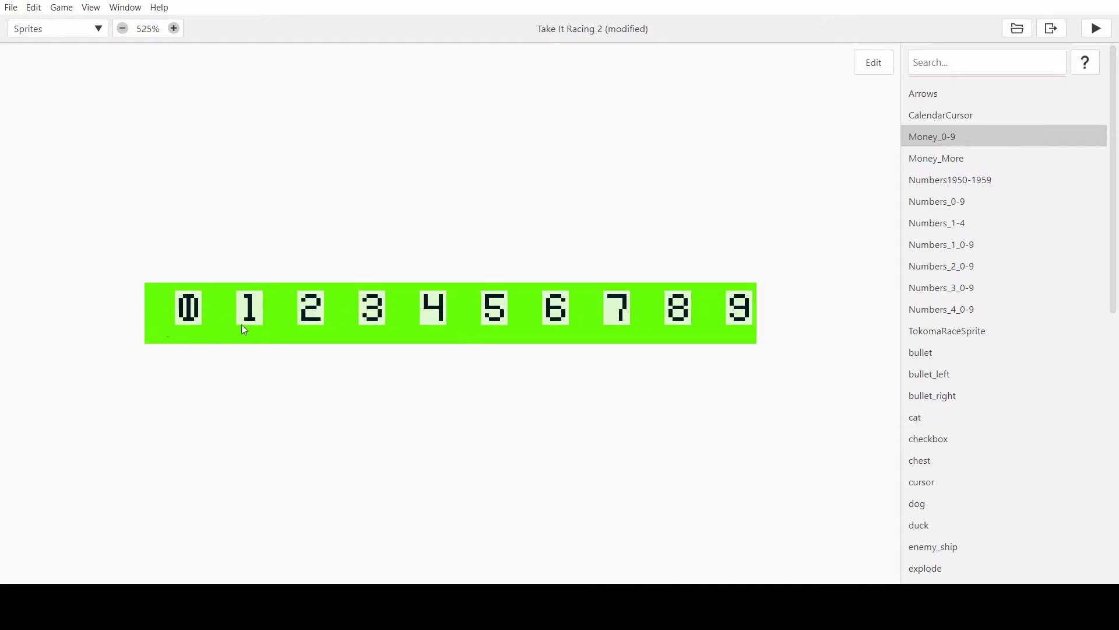
click(958, 166)
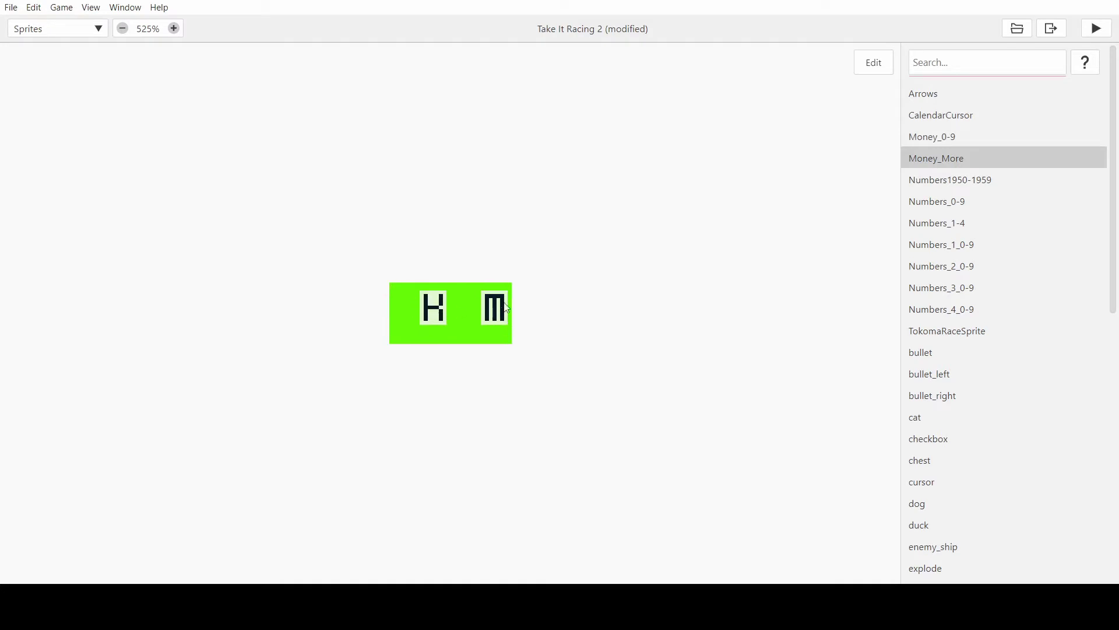
Save the project and return to the game world view of Scene 21
key(ctrl+s)
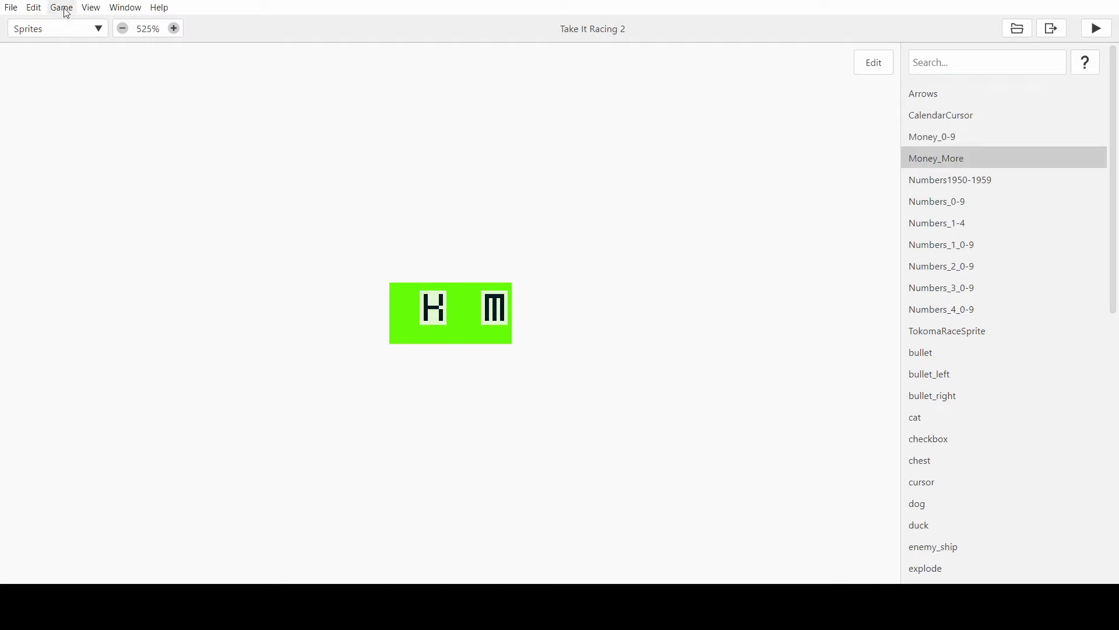
click(88, 8)
click(95, 24)
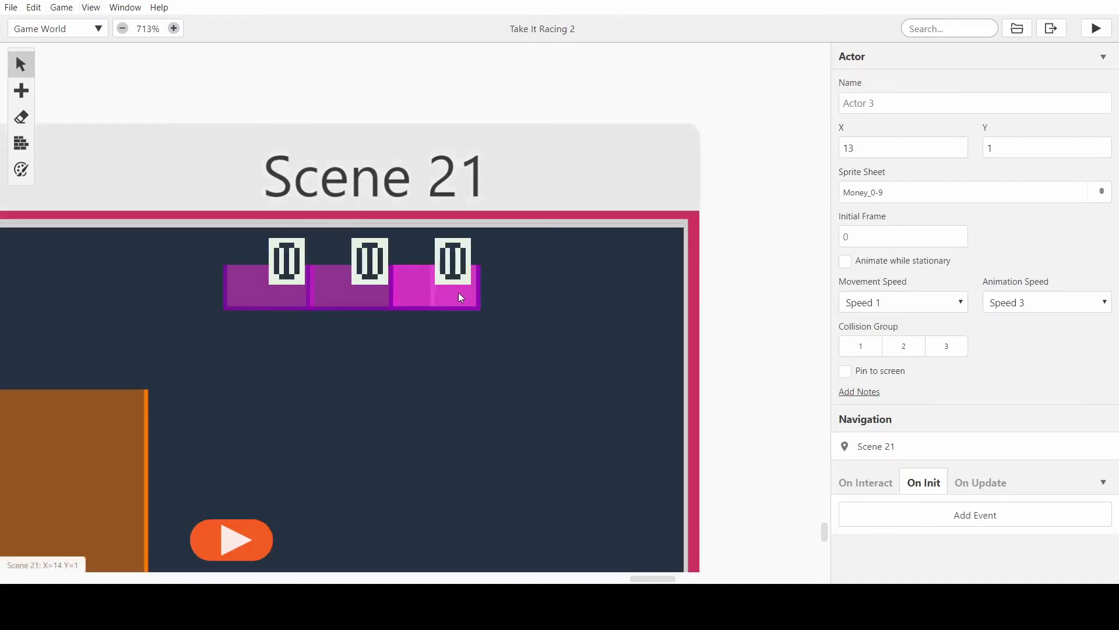
Add a fourth actor with the Money_More sprite sheet directly after the three digits, at X 15, Y 1
key(a)
click(561, 282)
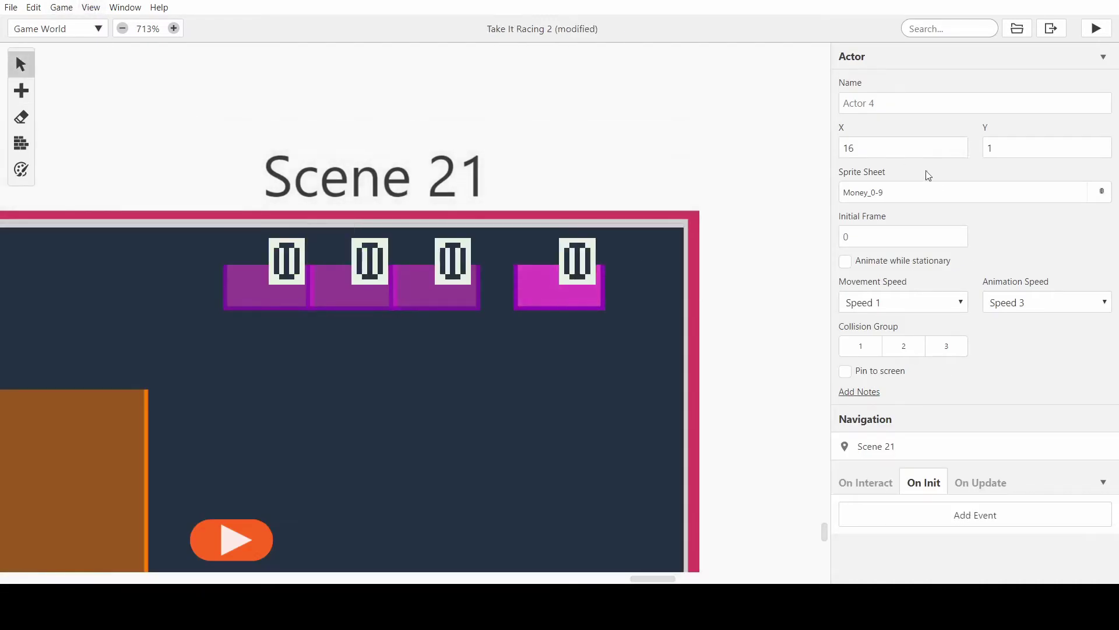
click(937, 188)
scroll(952, 257, down, 1)
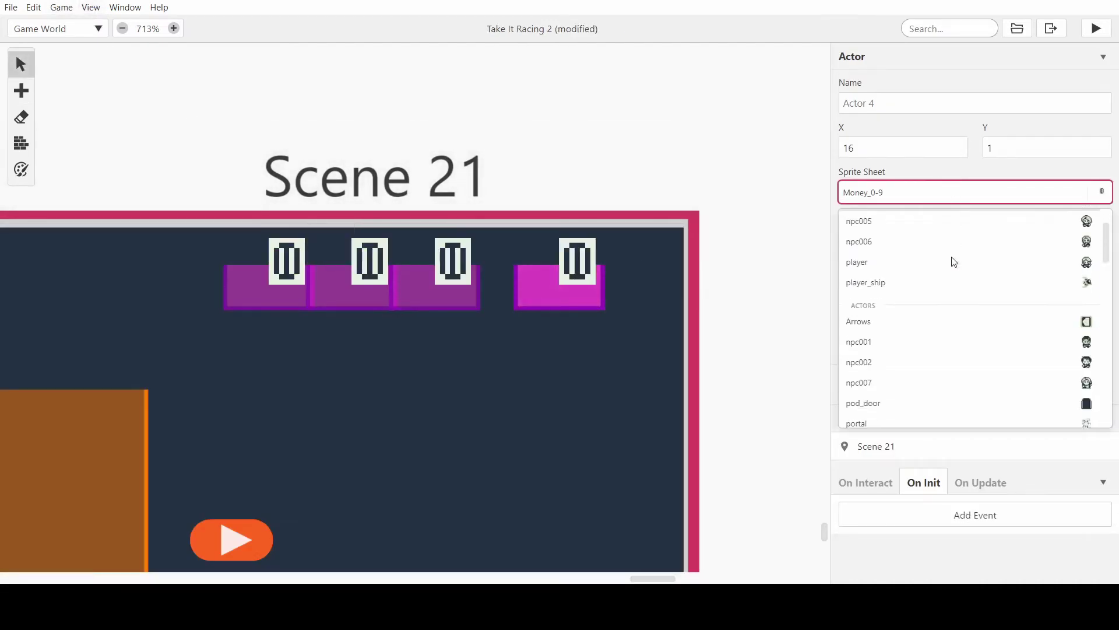
click(929, 193)
click(929, 193)
scroll(974, 282, down, 3)
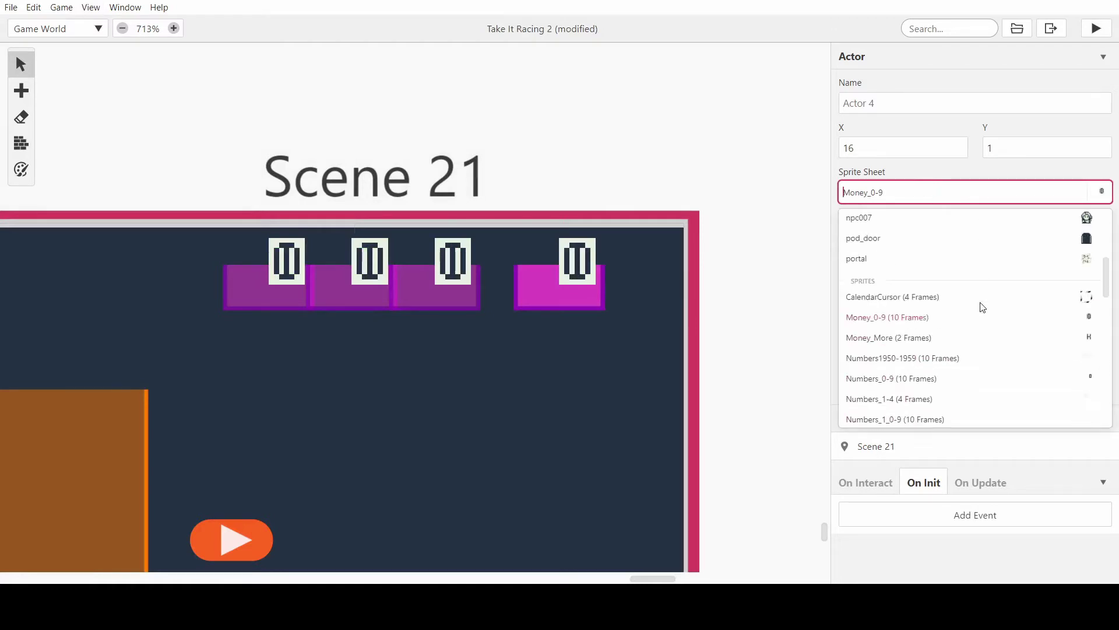
click(971, 323)
click(979, 197)
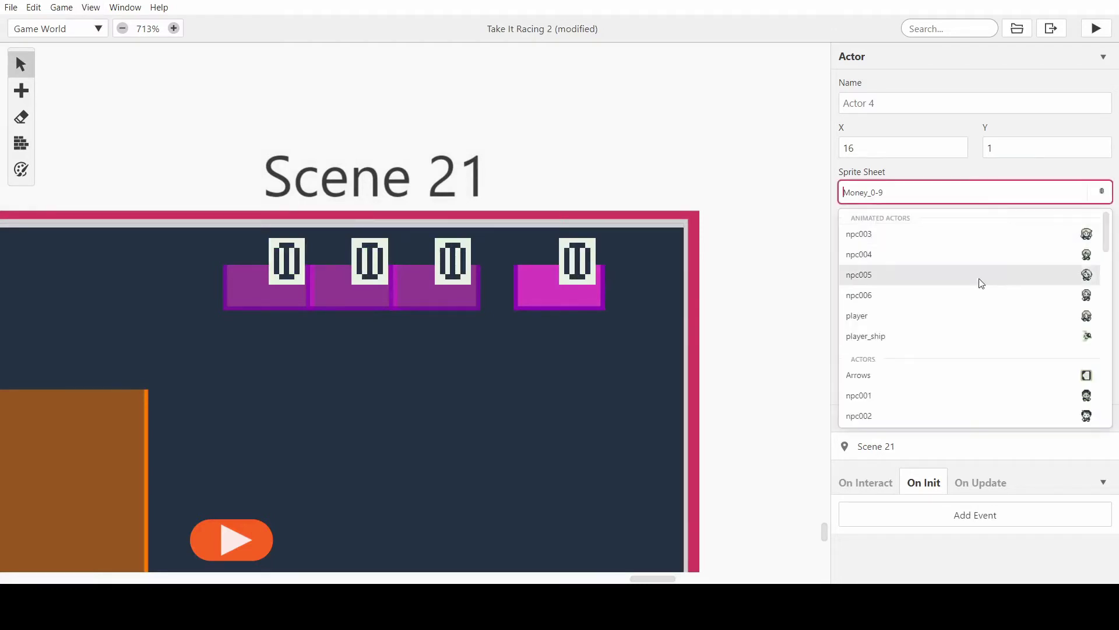
scroll(972, 297, down, 6)
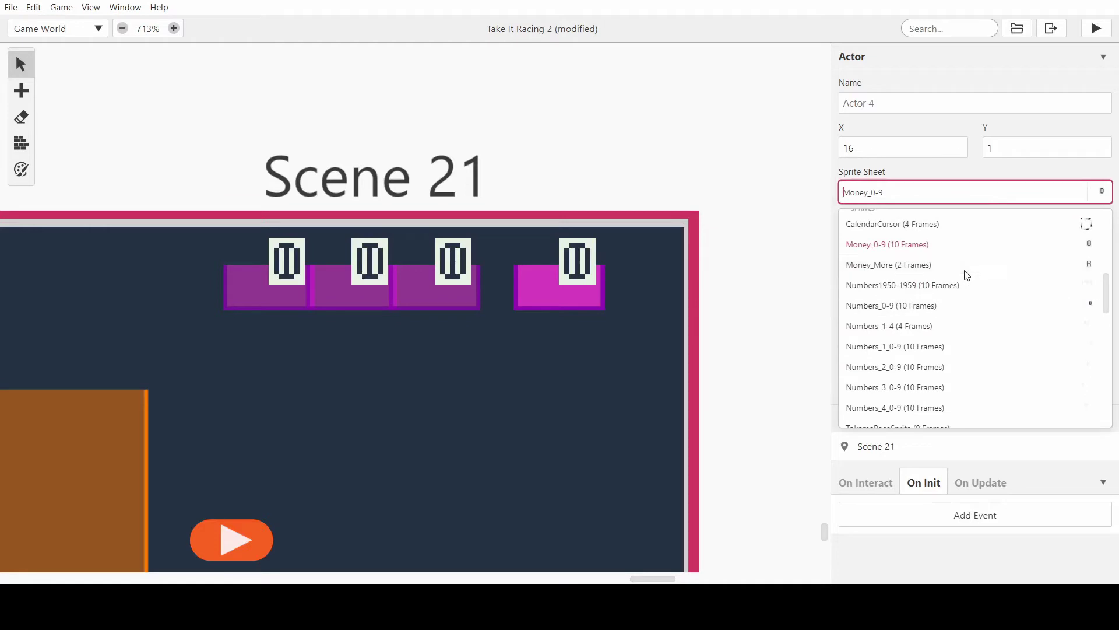
click(965, 266)
drag(558, 288, 515, 287)
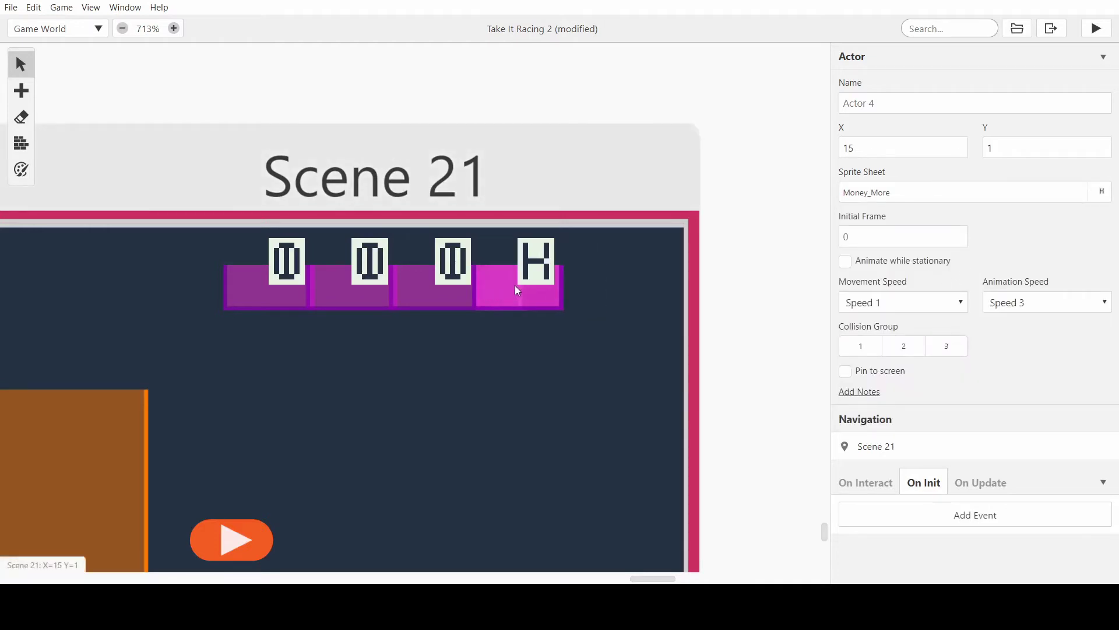
Inspect the three digit actors and the Money_More actor in Scene 21 one by one
ctrl+scroll(528, 297, down, 2)
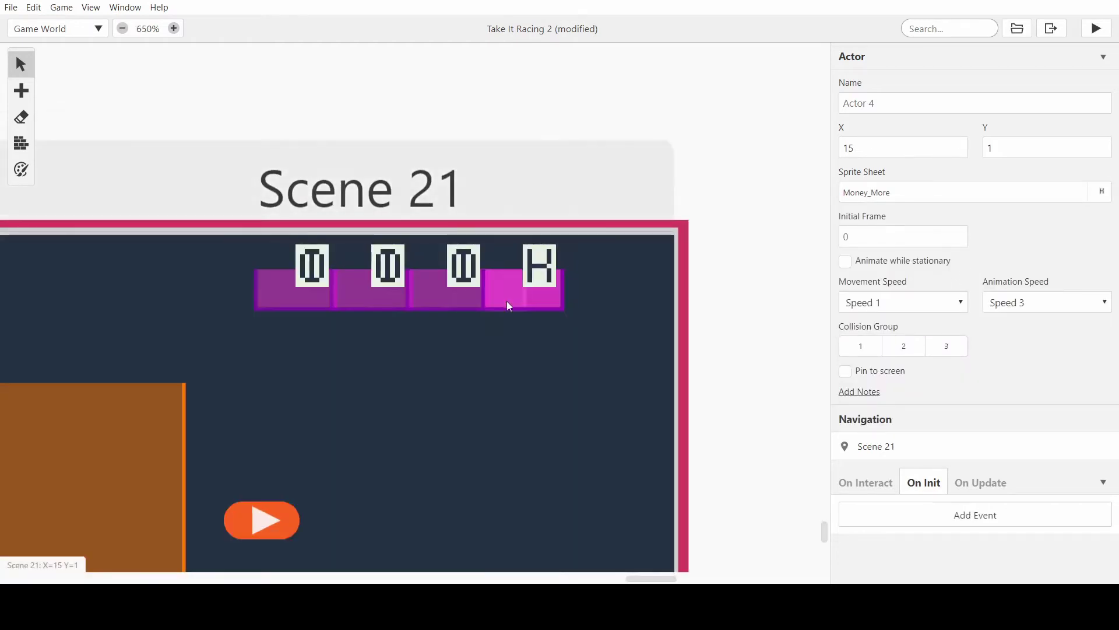
click(446, 297)
ctrl+scroll(417, 313, down, 3)
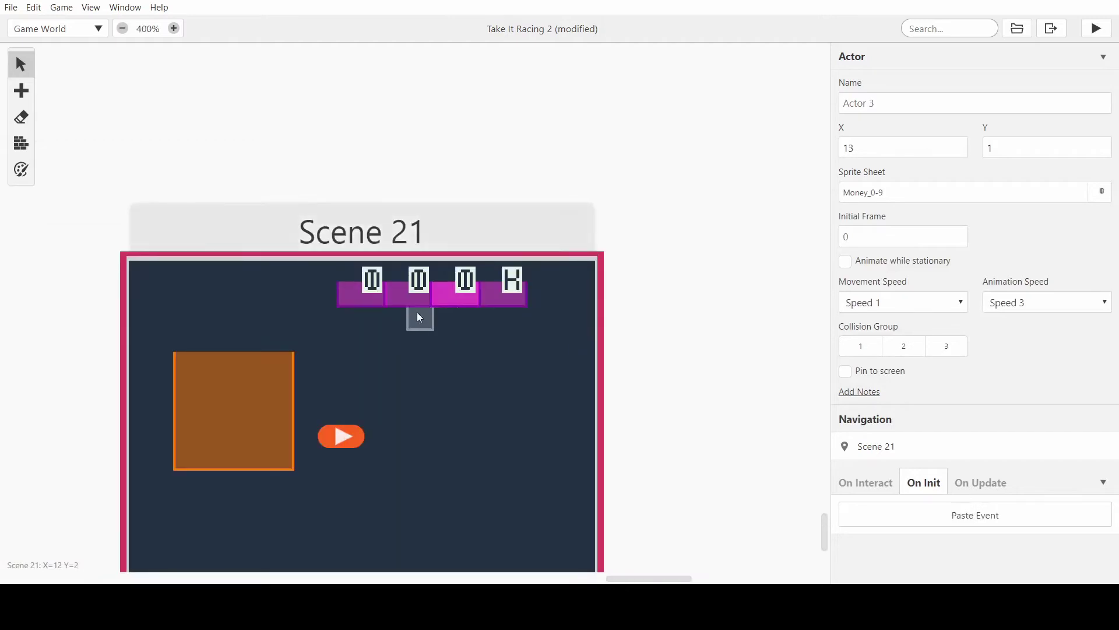
ctrl+scroll(344, 291, up, 2)
drag(461, 289, 341, 290)
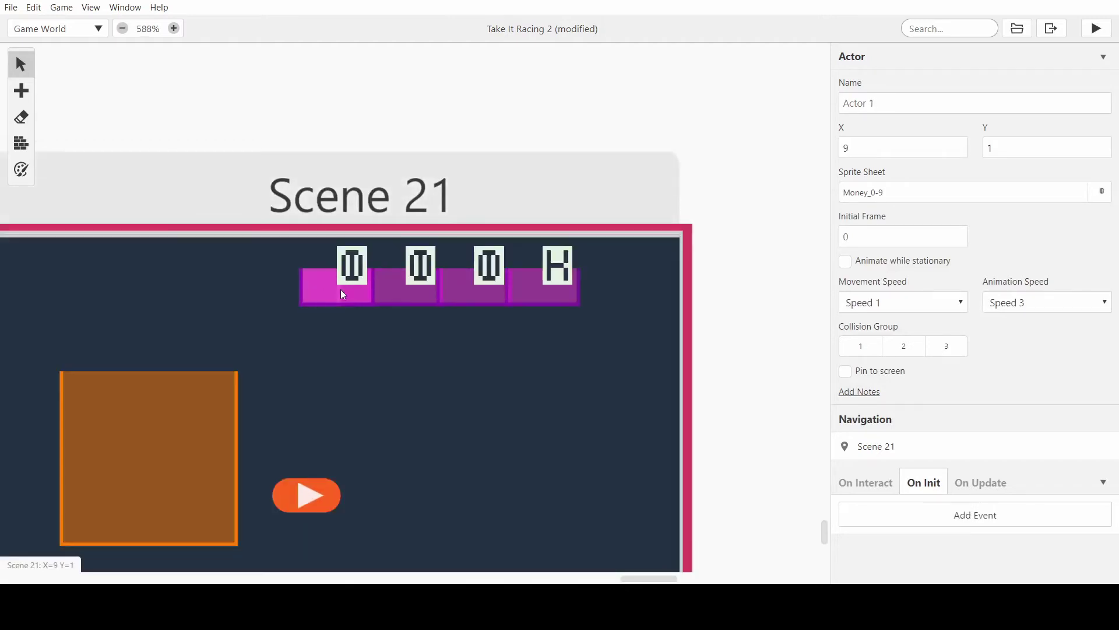
key(ctrl+z)
click(407, 292)
click(352, 288)
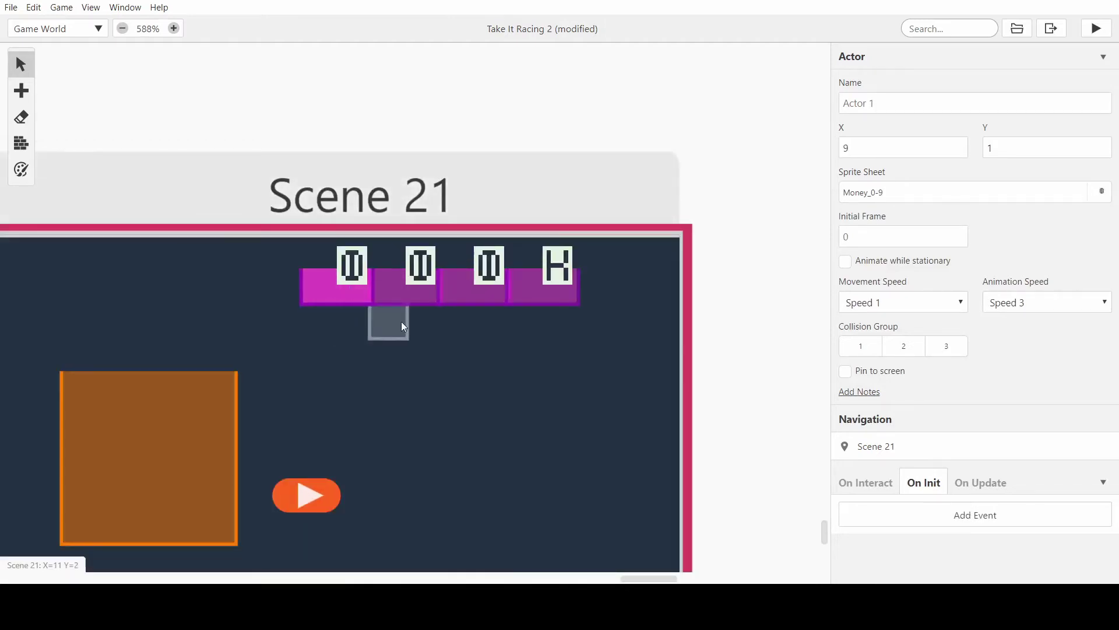
drag(473, 285, 422, 296)
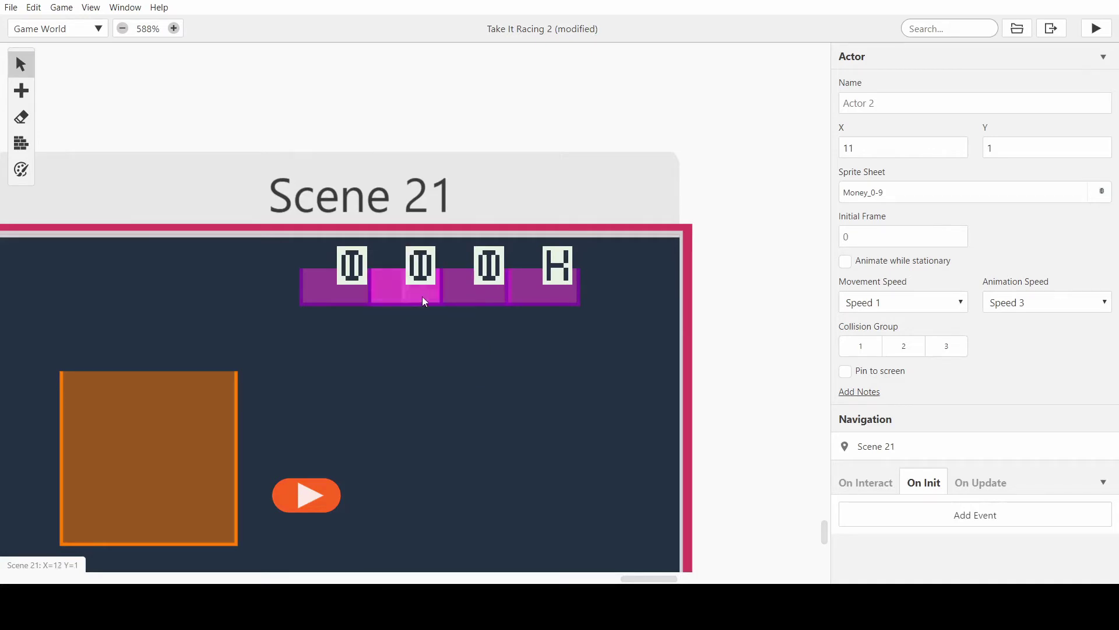
drag(328, 291, 352, 292)
click(541, 288)
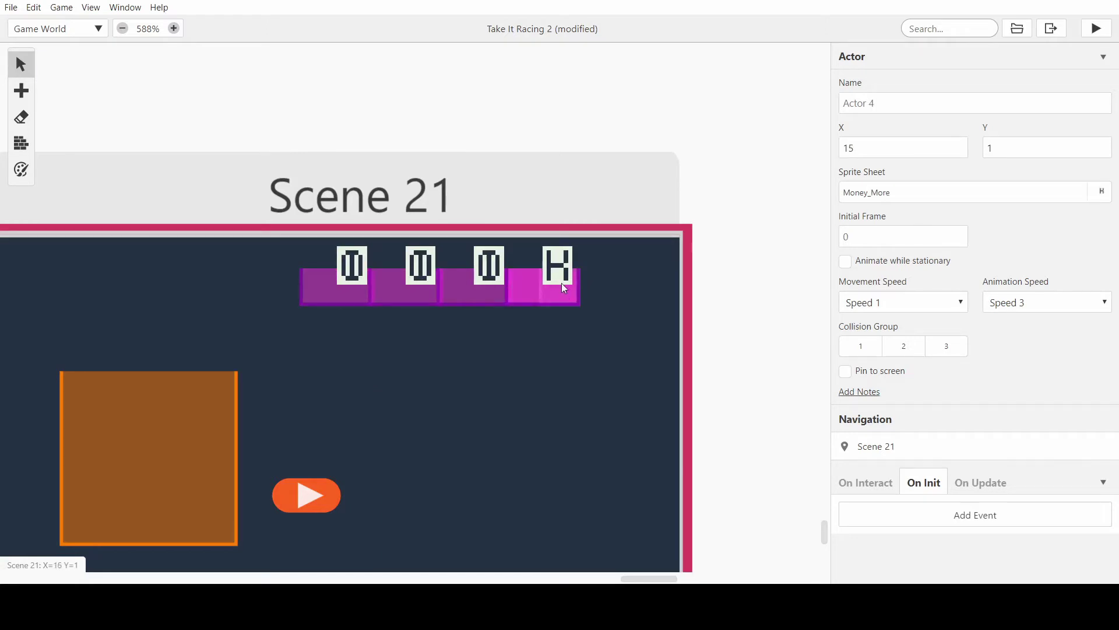
drag(553, 295, 473, 293)
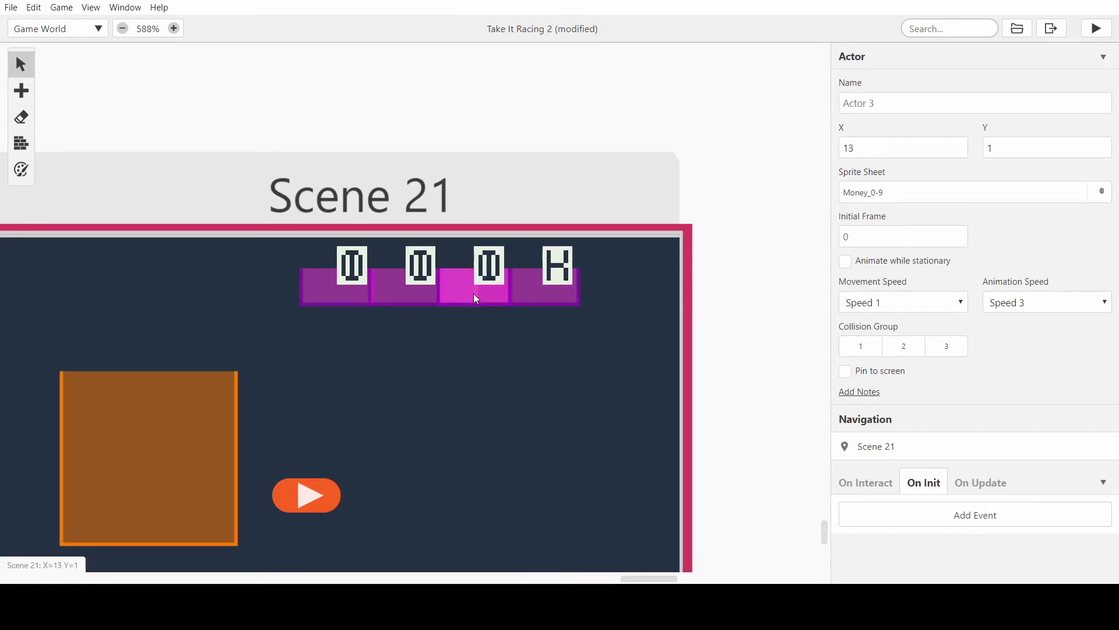
Arrange four Money_0-9 actors followed by the Money_More actor in row Y 2 of Scene 21, and save the project
ctrl+scroll(473, 295, down, 3)
ctrl+scroll(473, 295, up, 2)
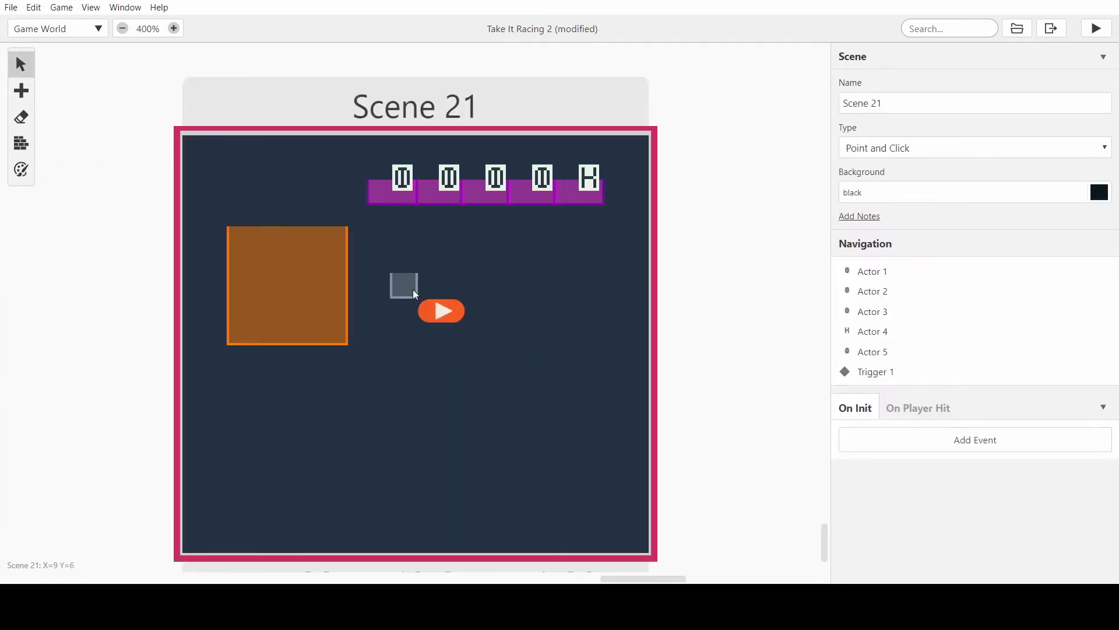
key(ctrl+s)
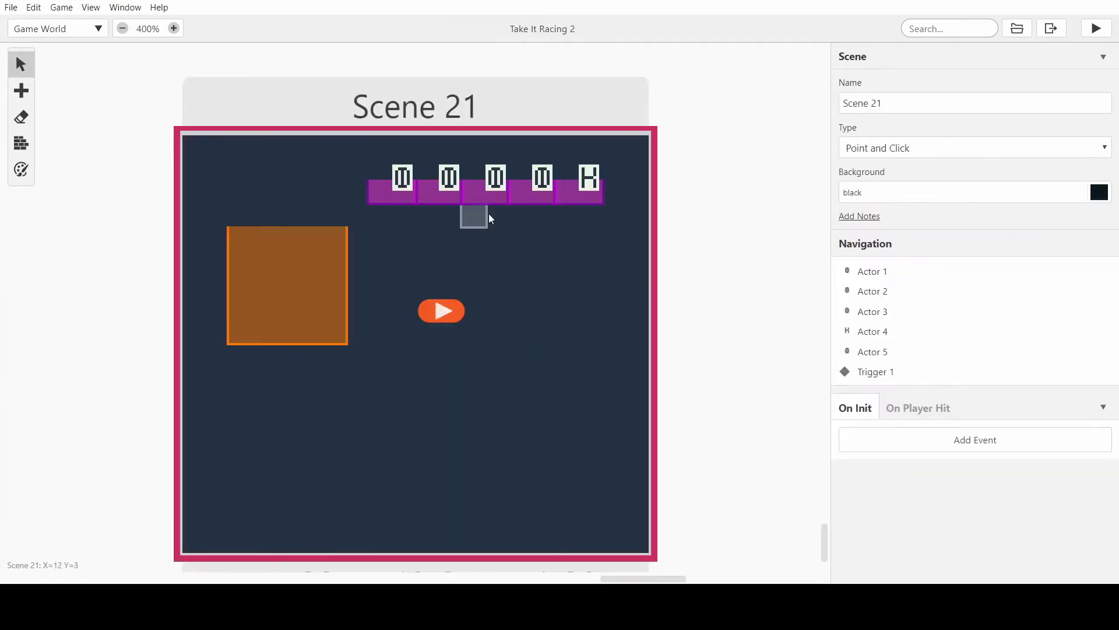
click(545, 192)
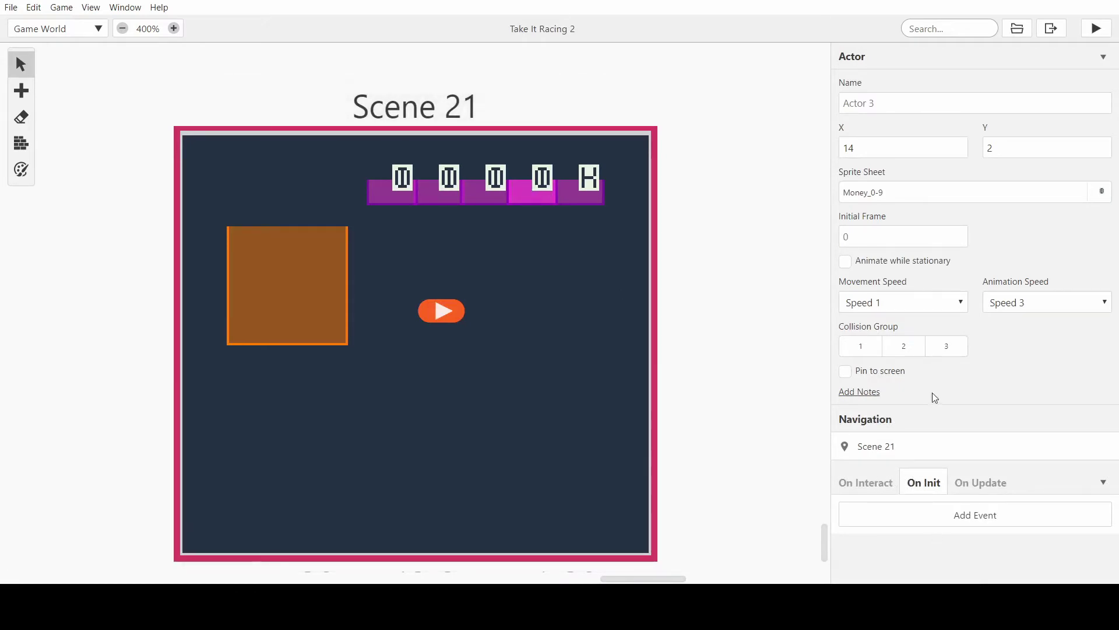
click(867, 482)
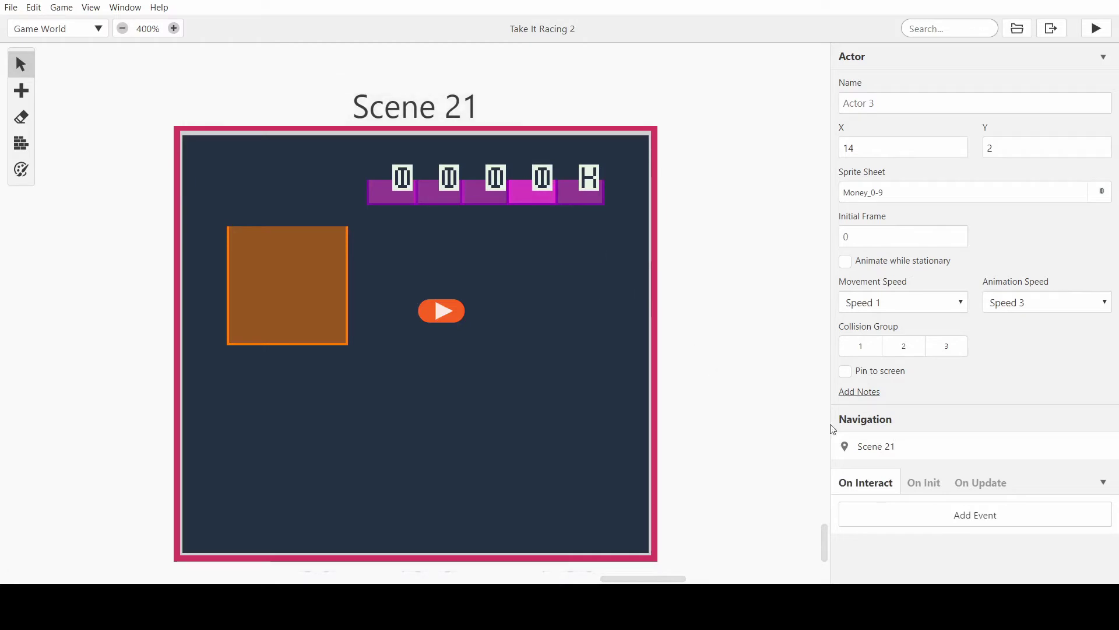
click(935, 484)
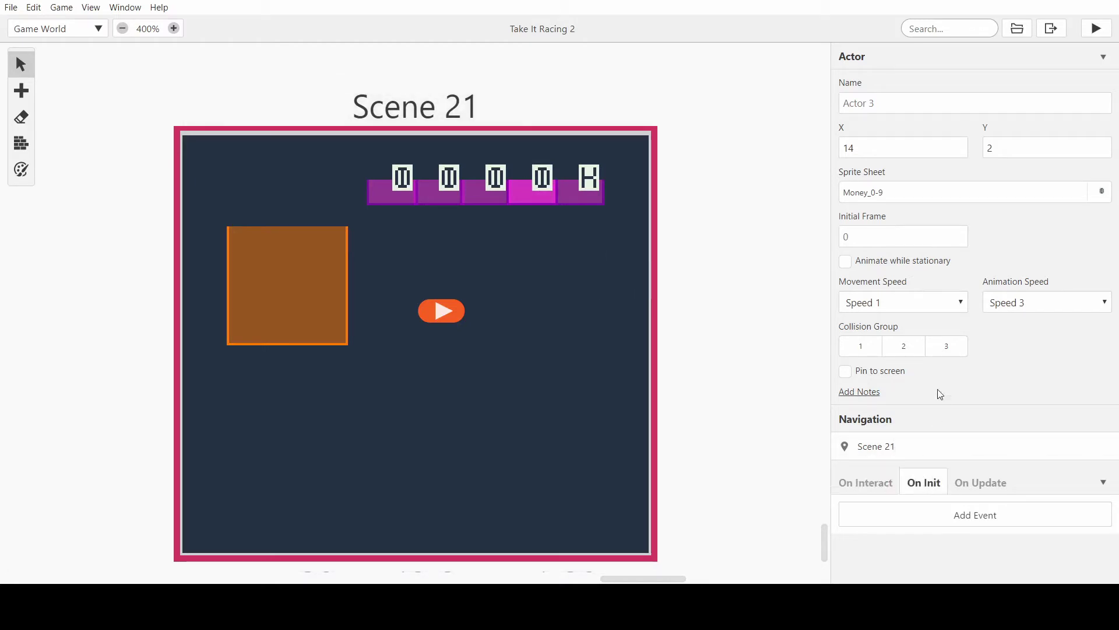
click(942, 517)
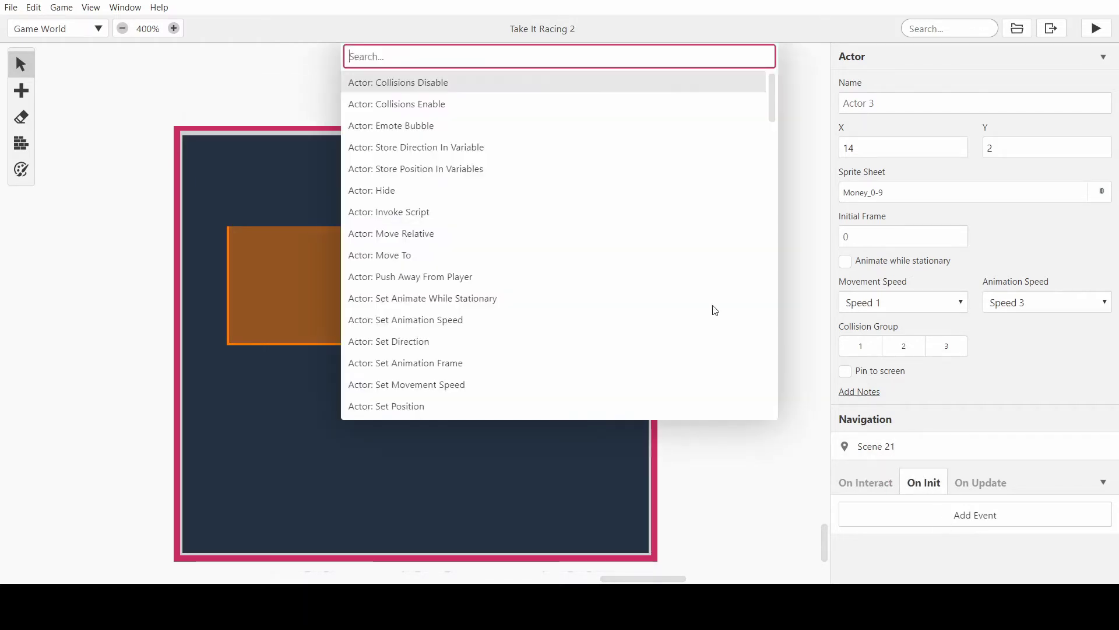
click(775, 487)
Add a Set Animation Frame event with frame 6 to the On Init script of the digit actor at X 14, Y 2
click(542, 191)
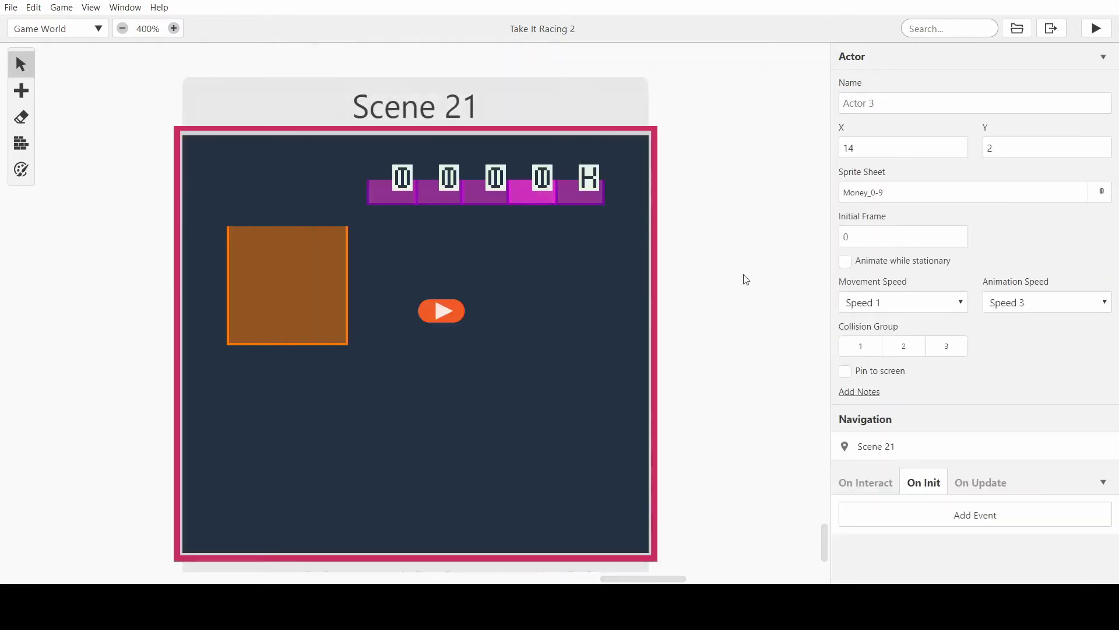
click(957, 516)
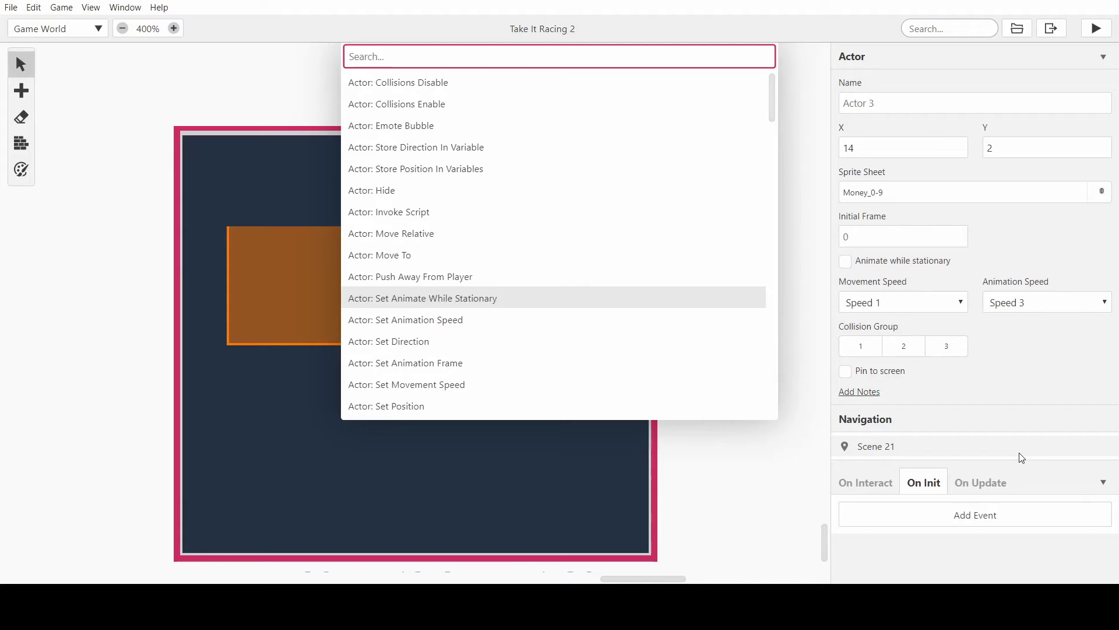
text(fram)
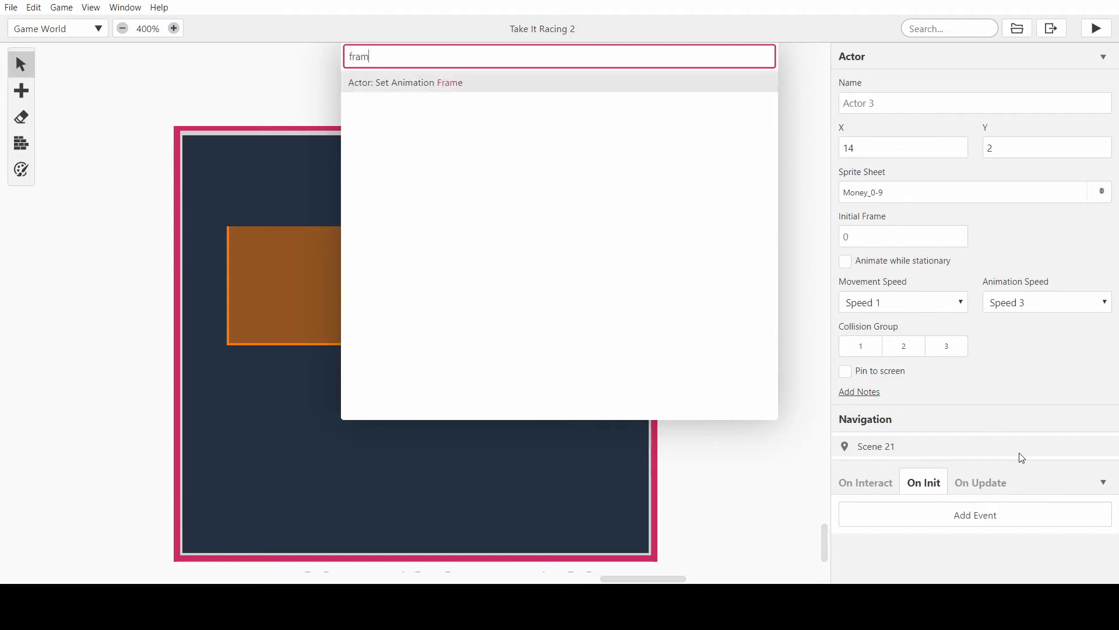
key(Return)
scroll(998, 408, down, 1)
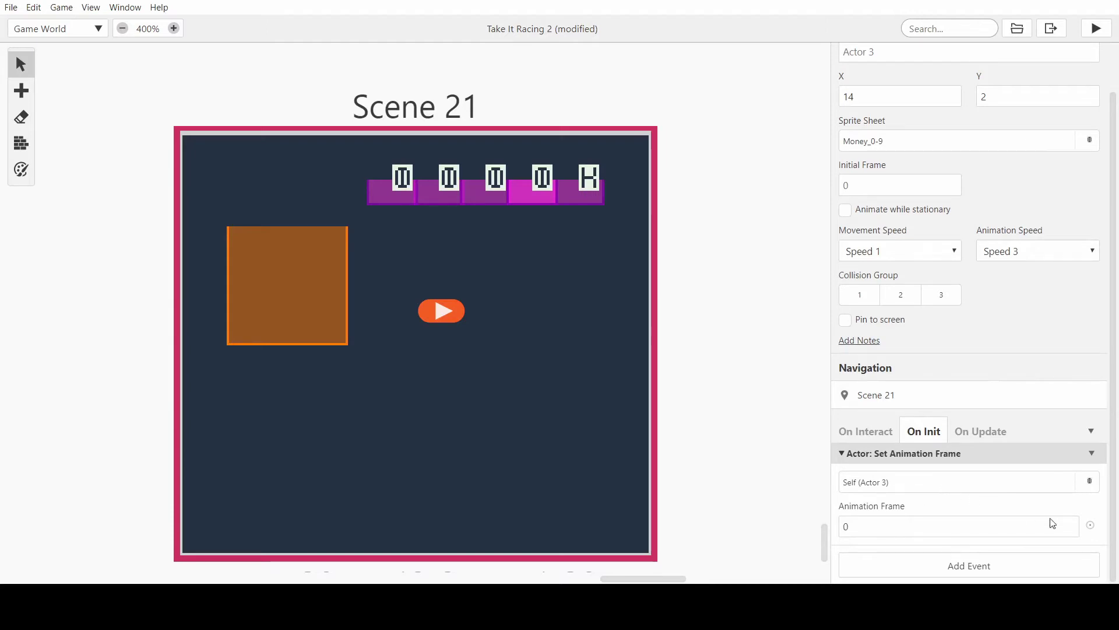
click(853, 528)
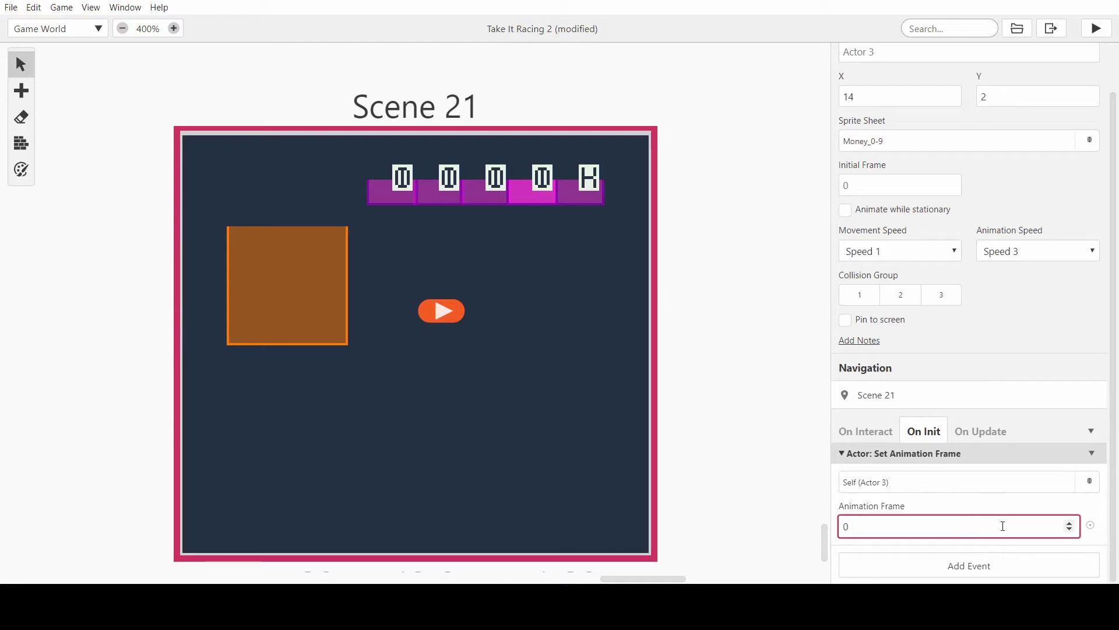
click(1070, 524)
click(1070, 524)
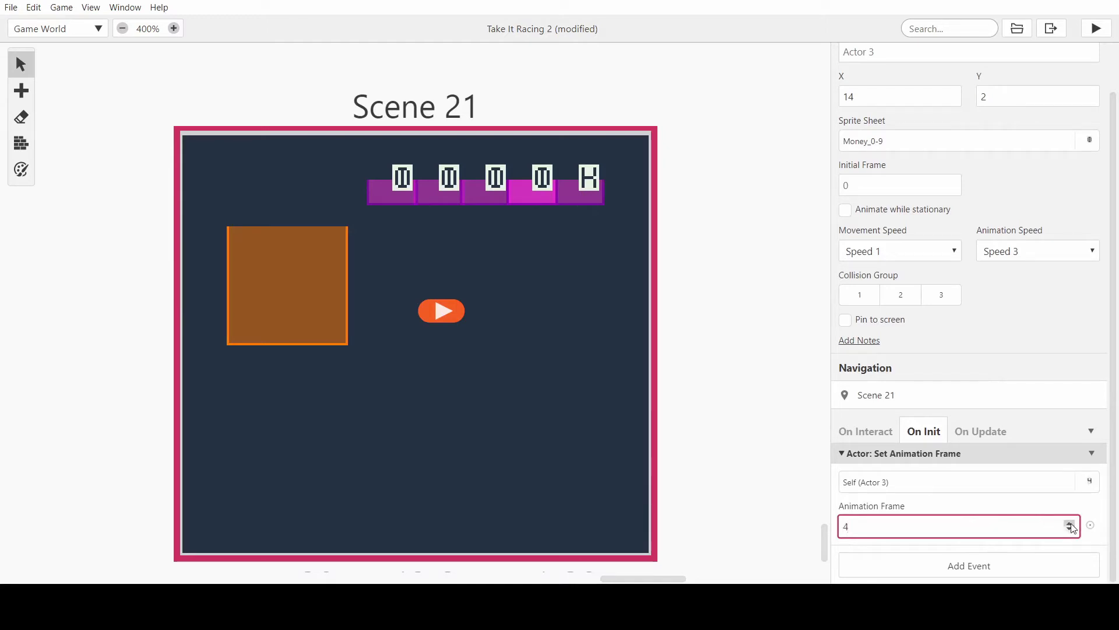
scroll(926, 228, up, 1)
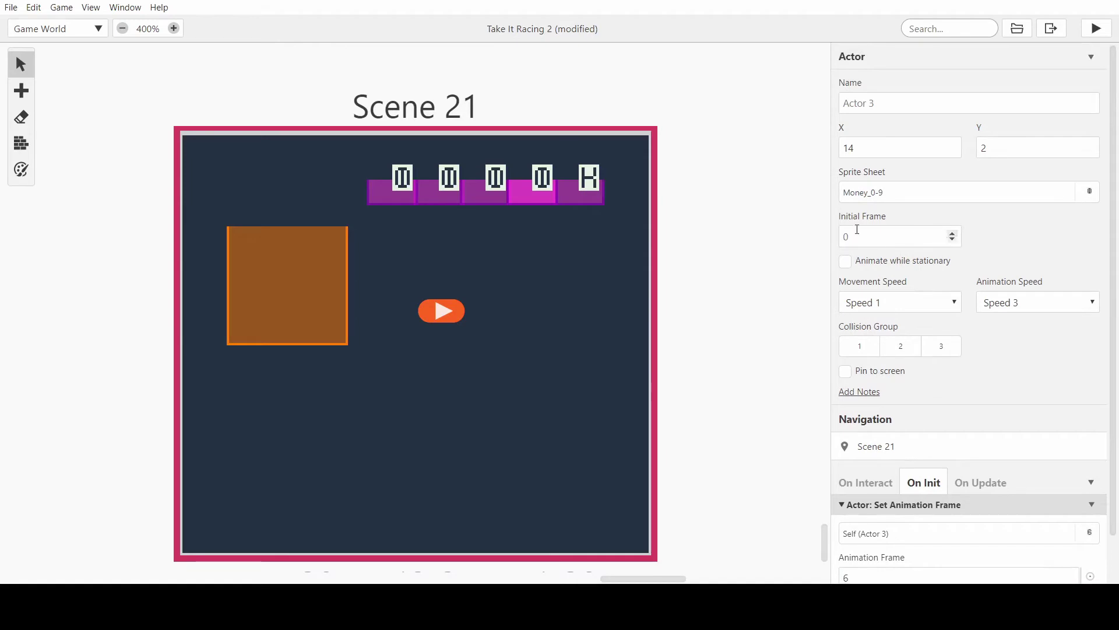
Move the fourth digit actor to X 15, Y 6 and try initial frames 2, 9 and 1 before resetting to 0
drag(539, 179, 562, 272)
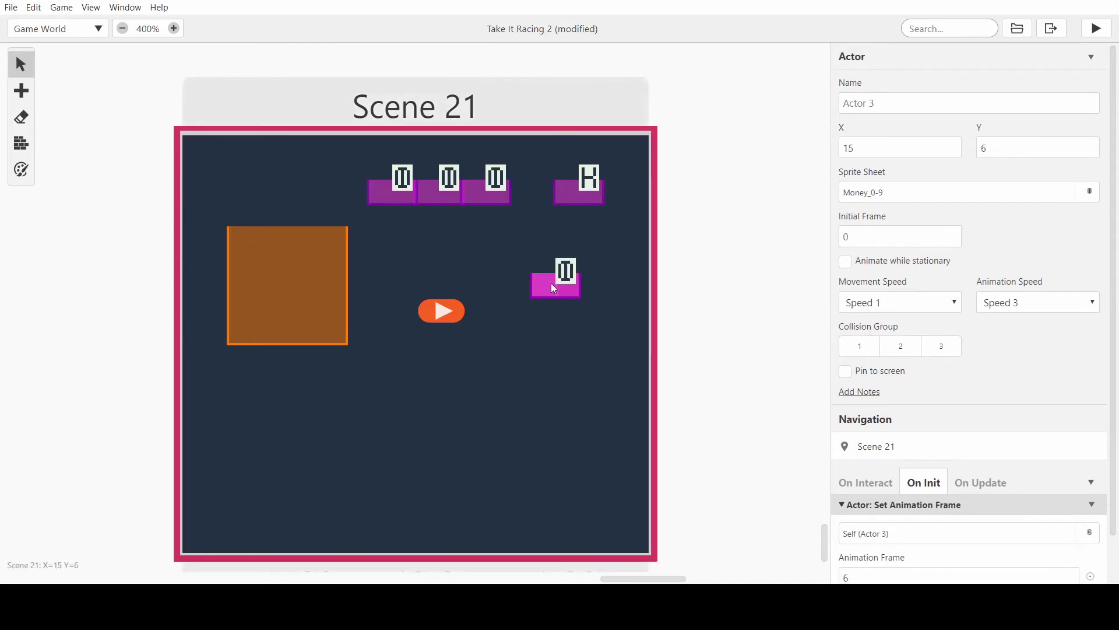
click(953, 234)
click(952, 234)
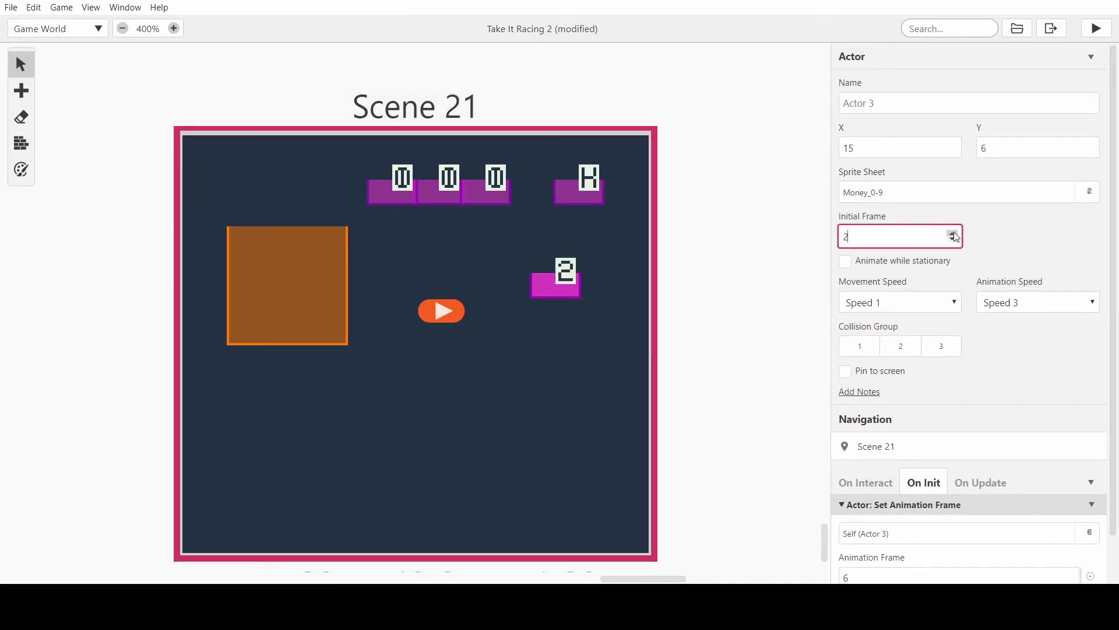
click(953, 234)
click(952, 233)
click(952, 233)
click(953, 234)
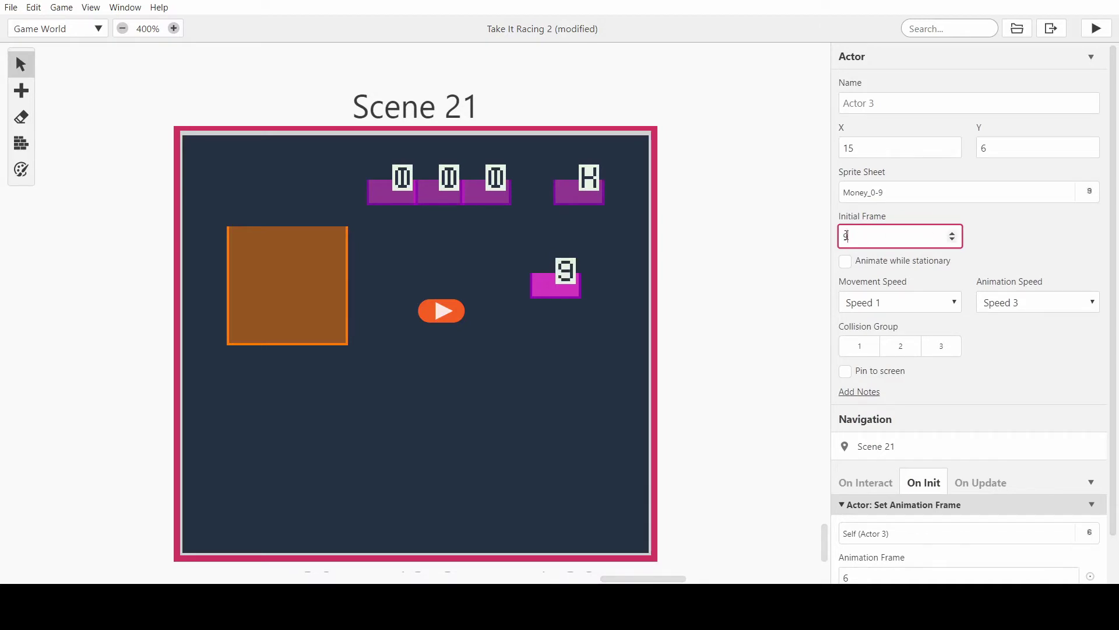
text(9)
key(BackSpace)
text(1)
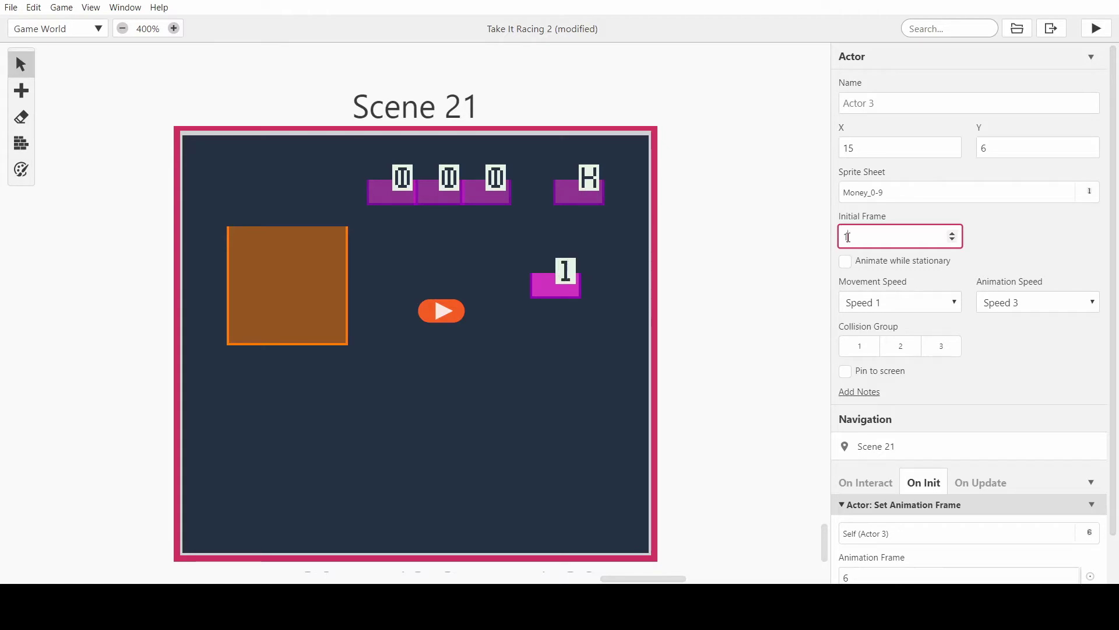
click(1005, 242)
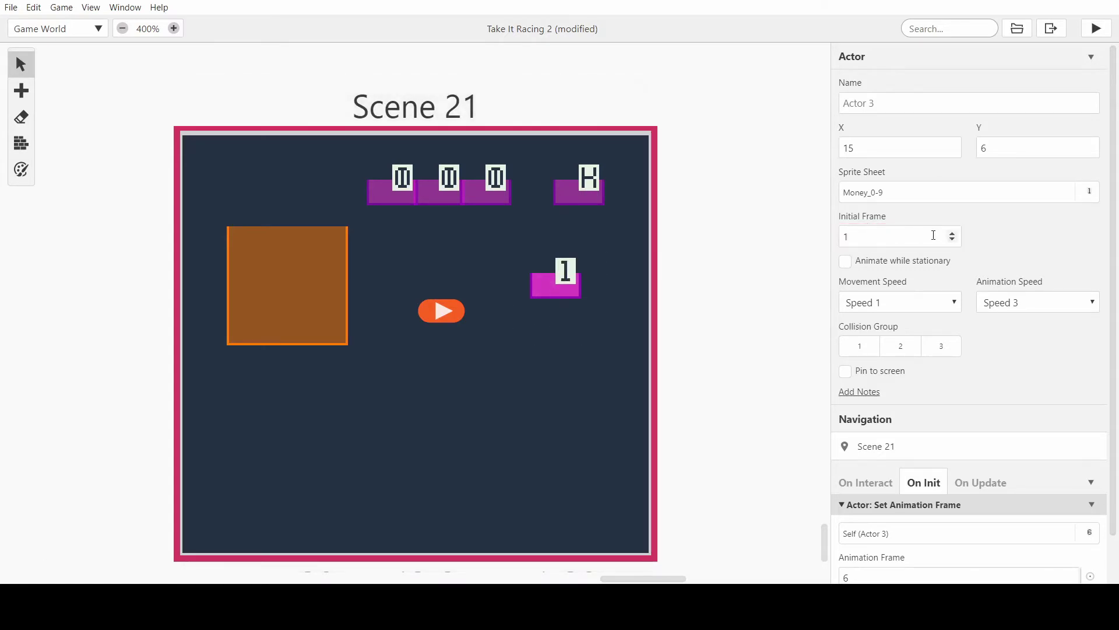
click(953, 240)
Try the digit actor at X 14, Y 4 and undo that move
drag(558, 289, 513, 244)
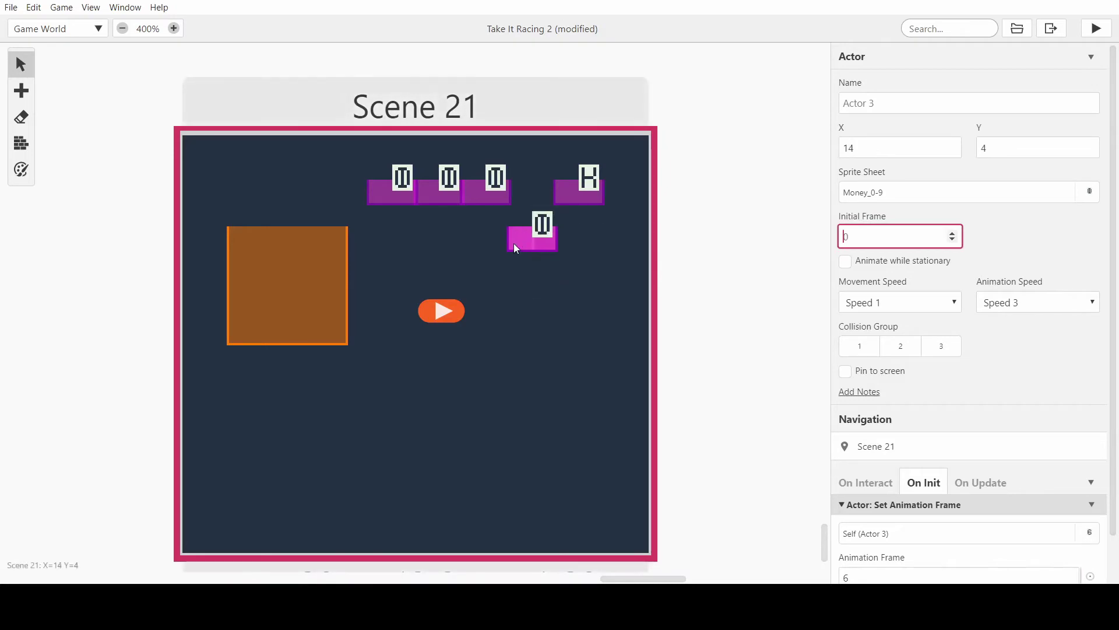
scroll(1051, 230, down, 1)
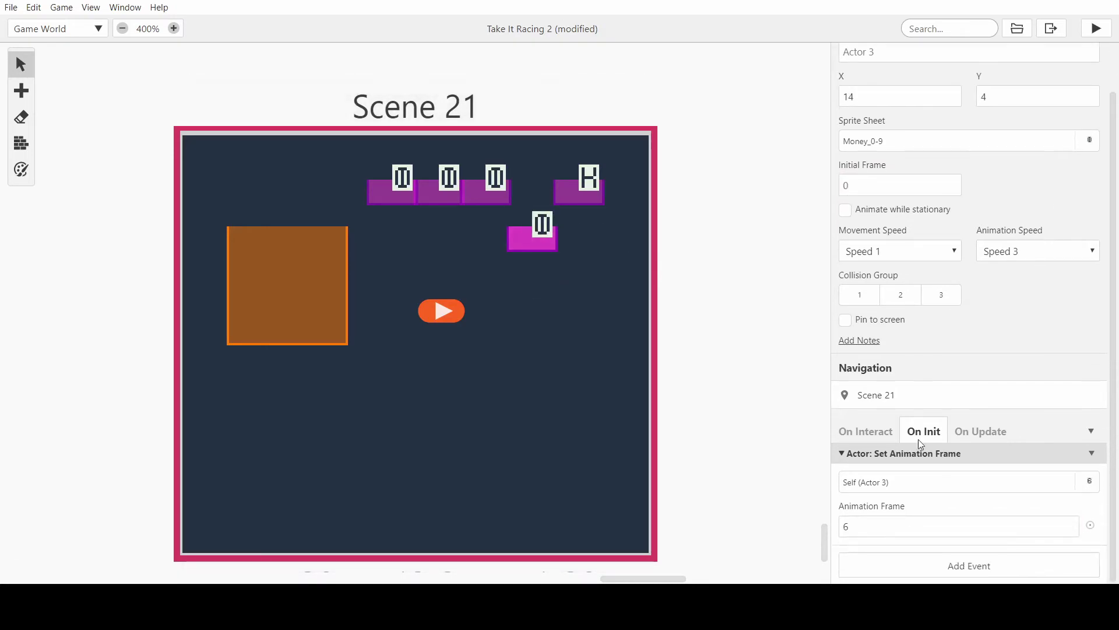
scroll(891, 215, up, 1)
scroll(891, 215, down, 1)
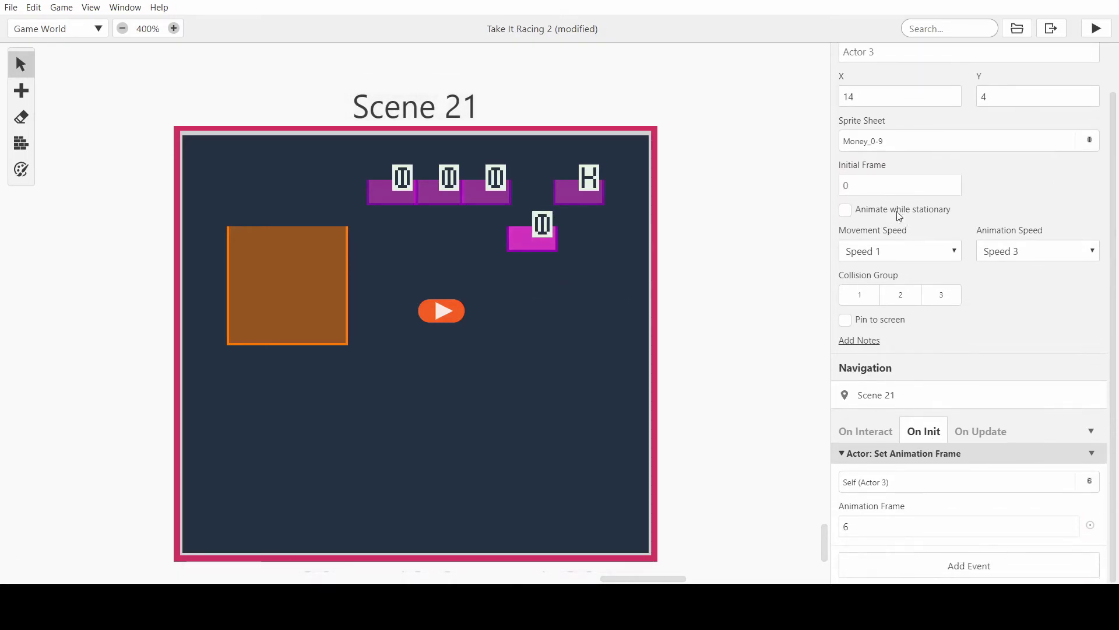
key(ctrl+z)
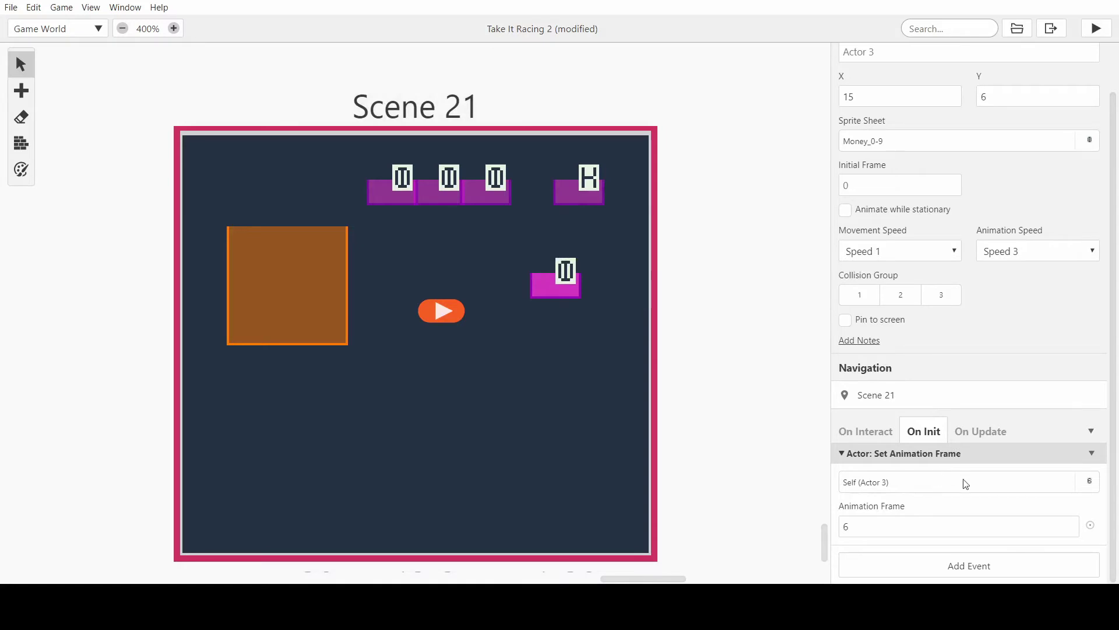
Add a Variable: Math Functions event to the digit actor's On Init script
click(931, 569)
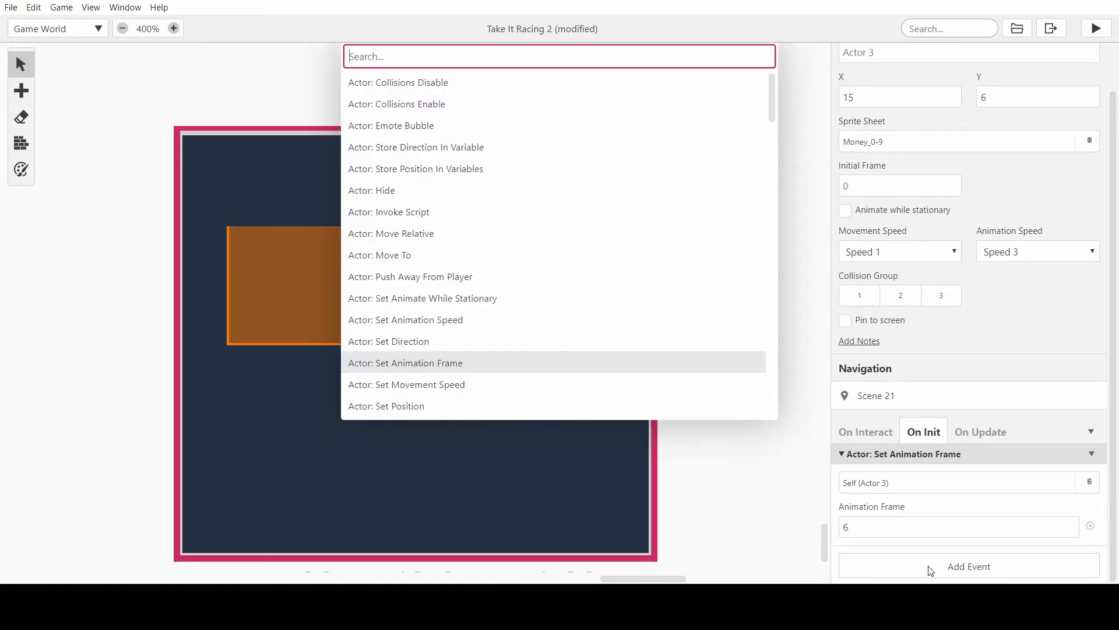
text(0-99)
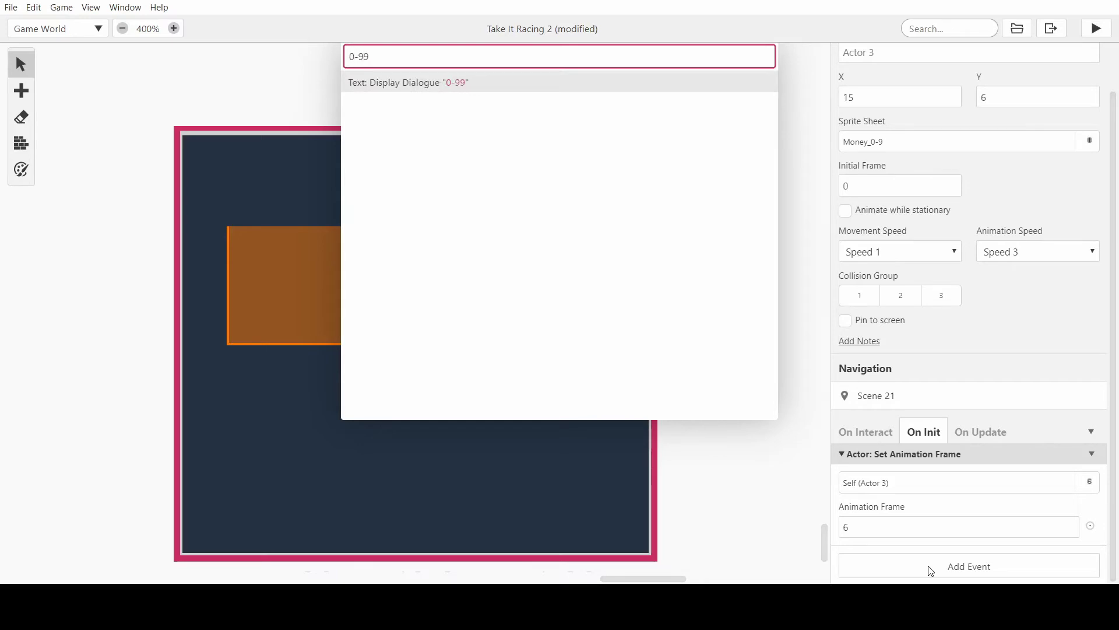
key(BackSpace)
key(BackSpace)
key(BackSpace)
key(BackSpace)
text(math)
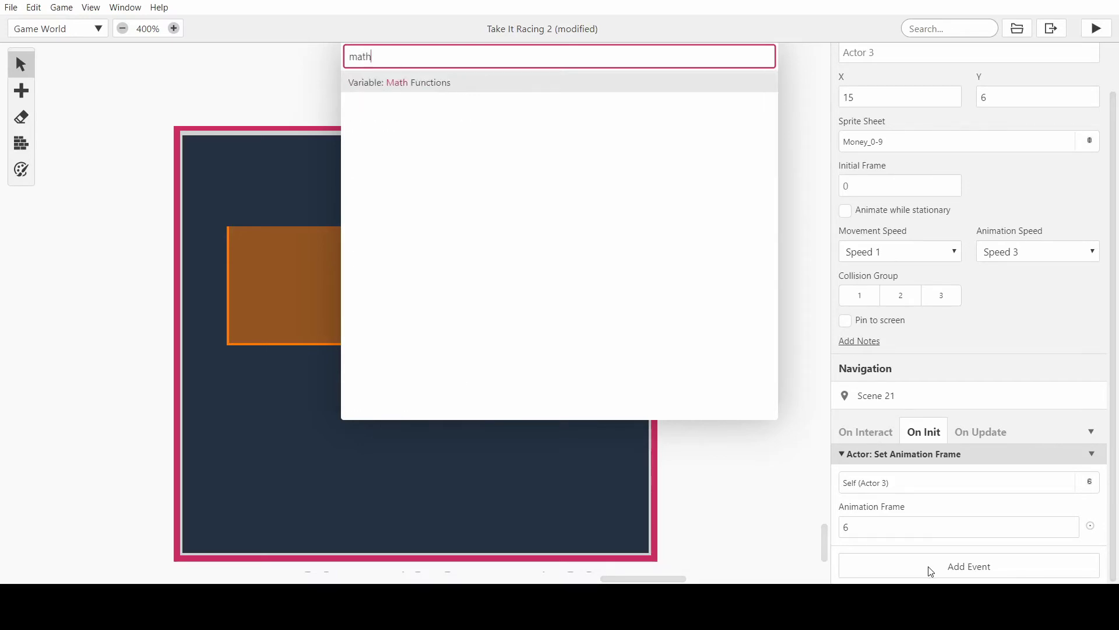
key(Return)
Configure the Math Functions event to apply Modulus with value 10 to the Money_0-99 variable
scroll(933, 408, down, 2)
click(954, 467)
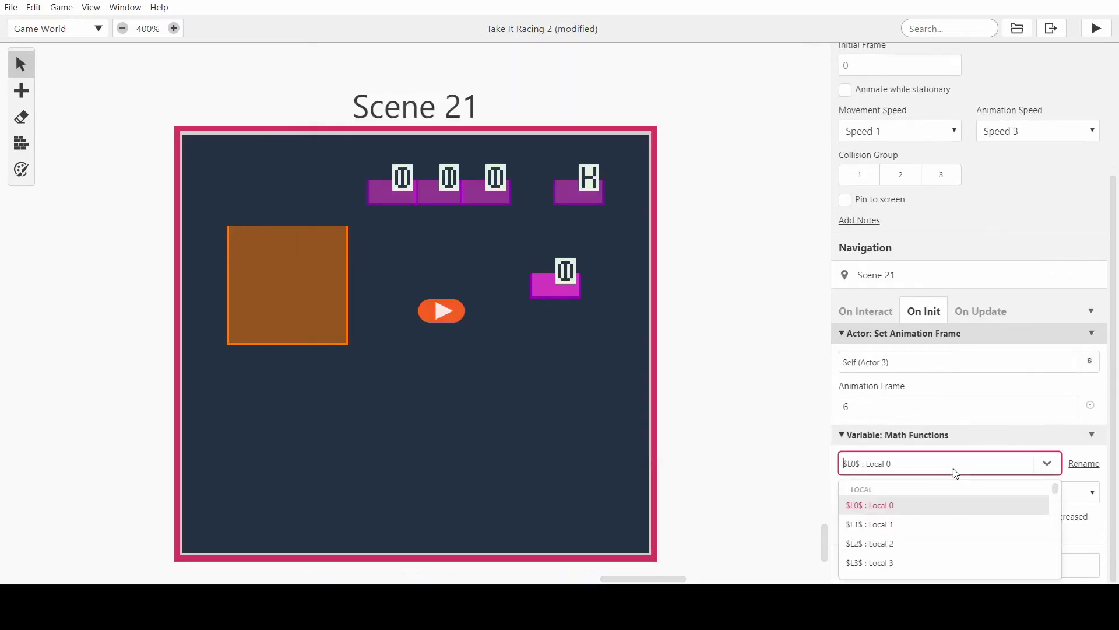
text(0-9)
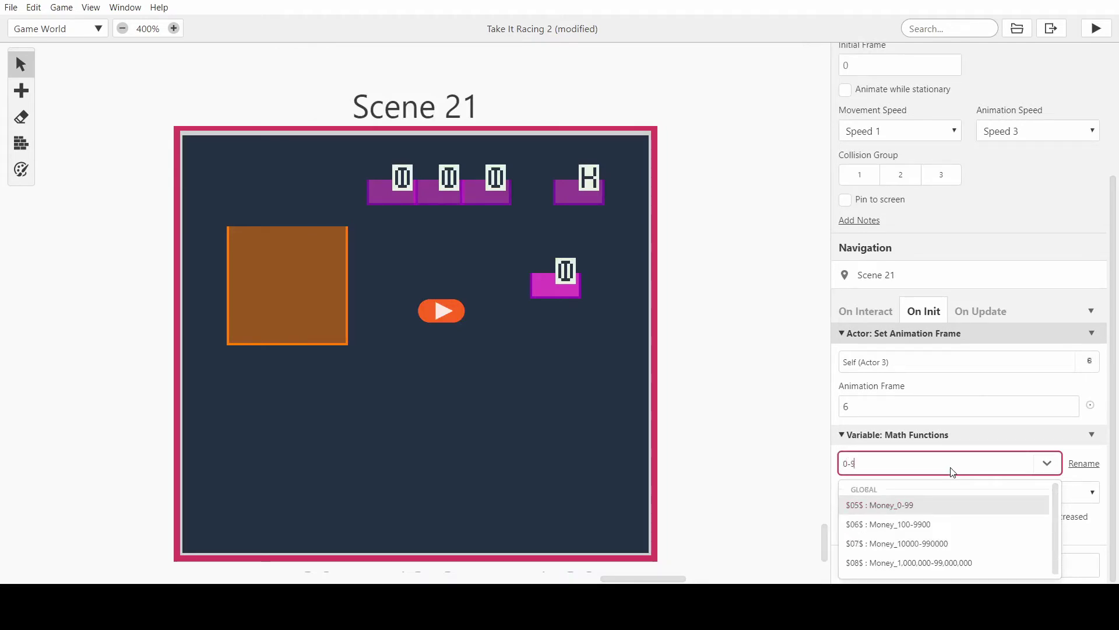
text(9)
click(939, 505)
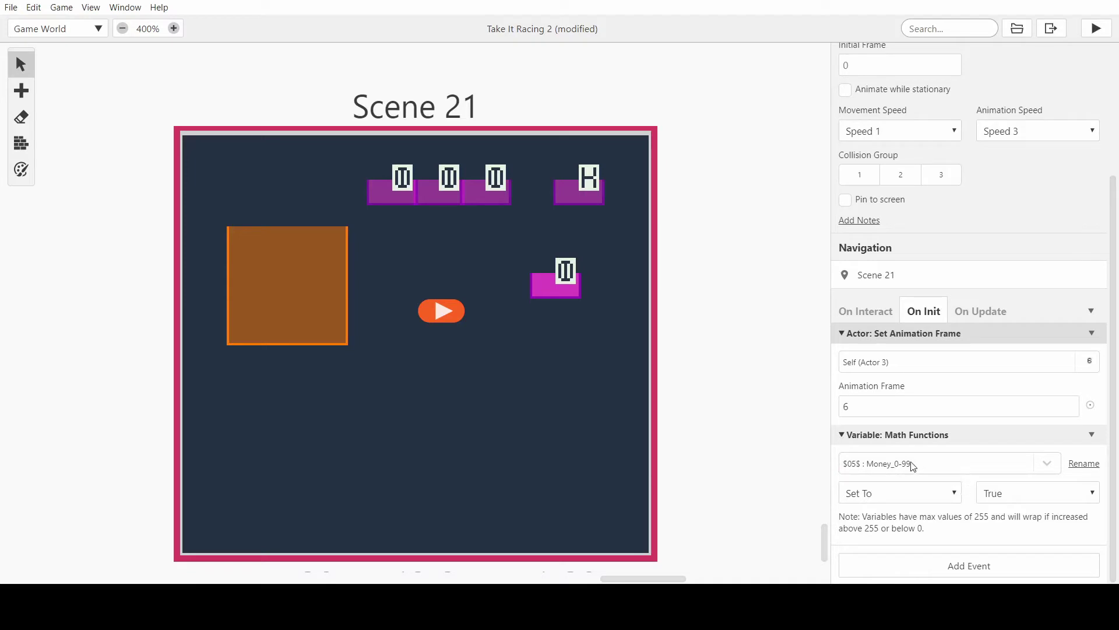
click(932, 493)
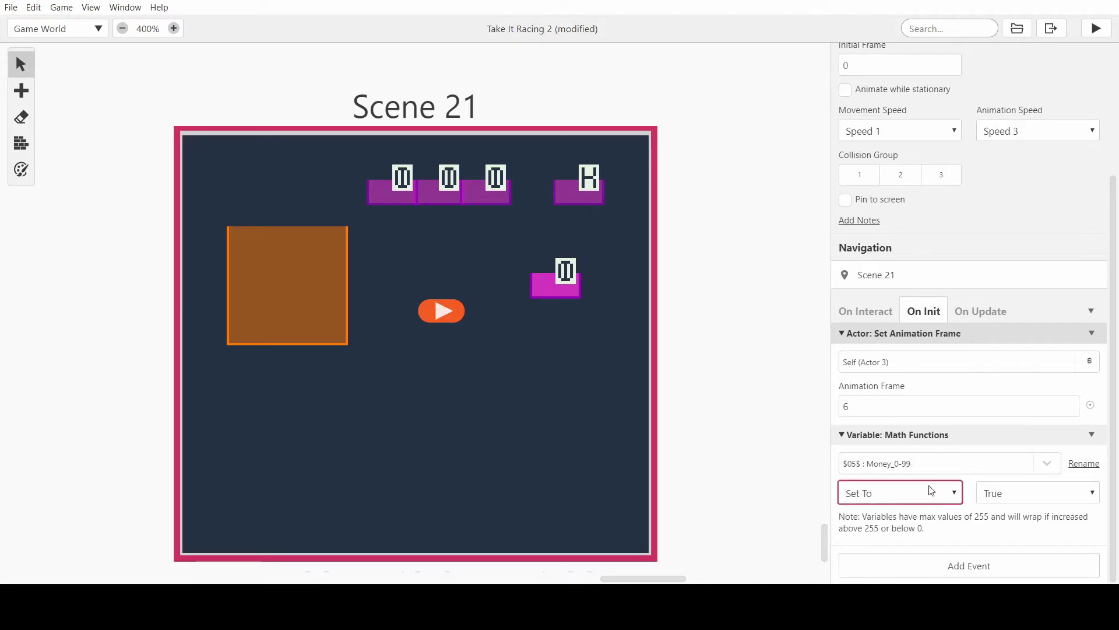
click(894, 473)
click(1037, 494)
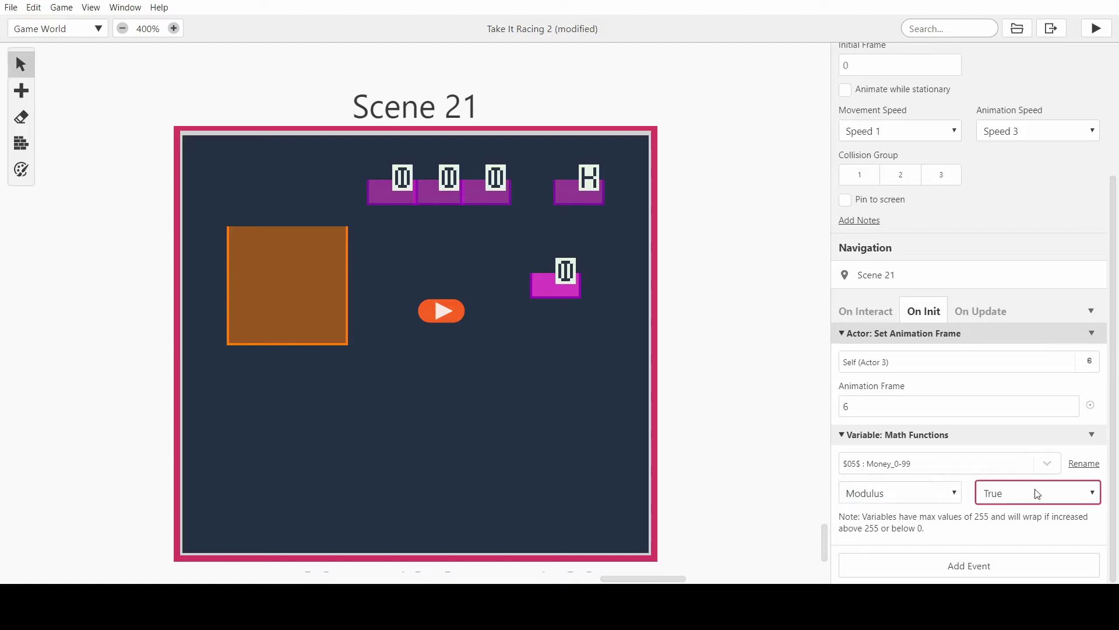
click(1012, 554)
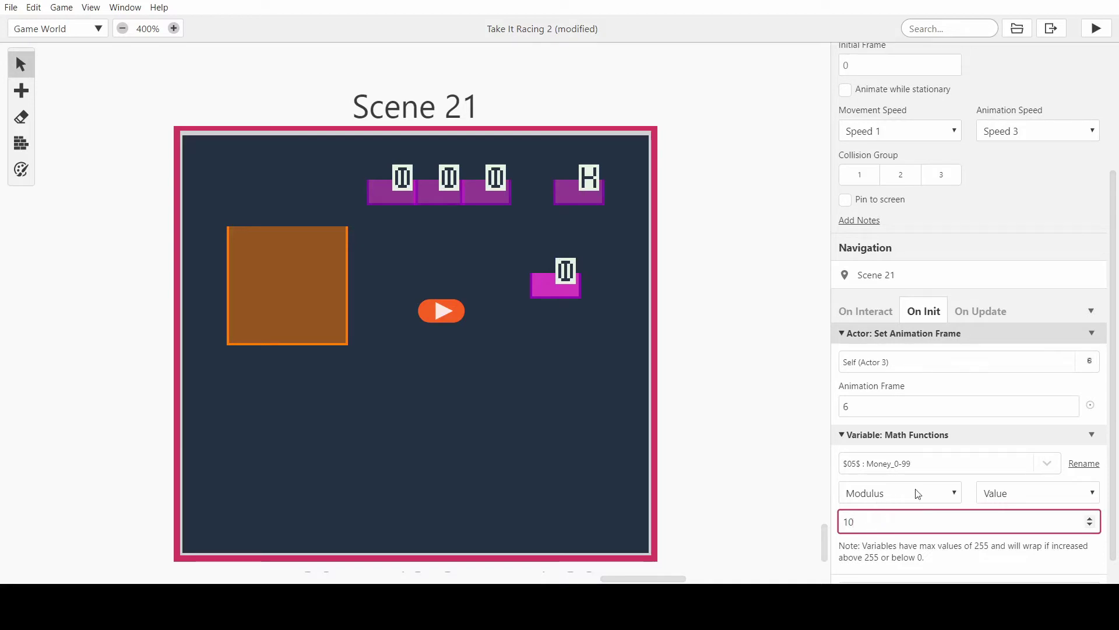
click(933, 501)
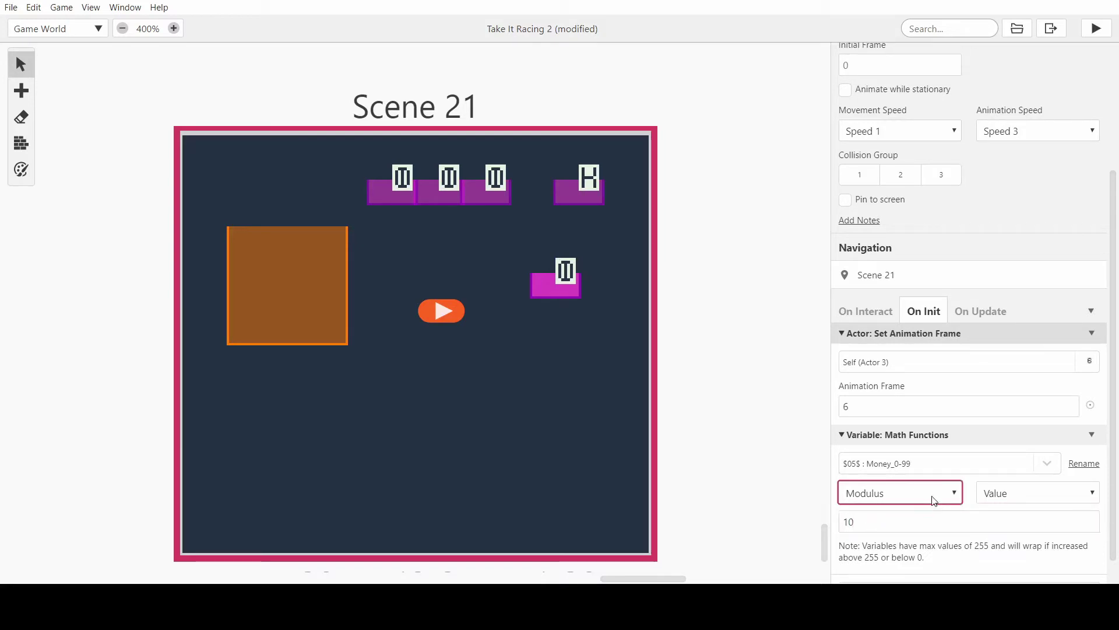
click(902, 519)
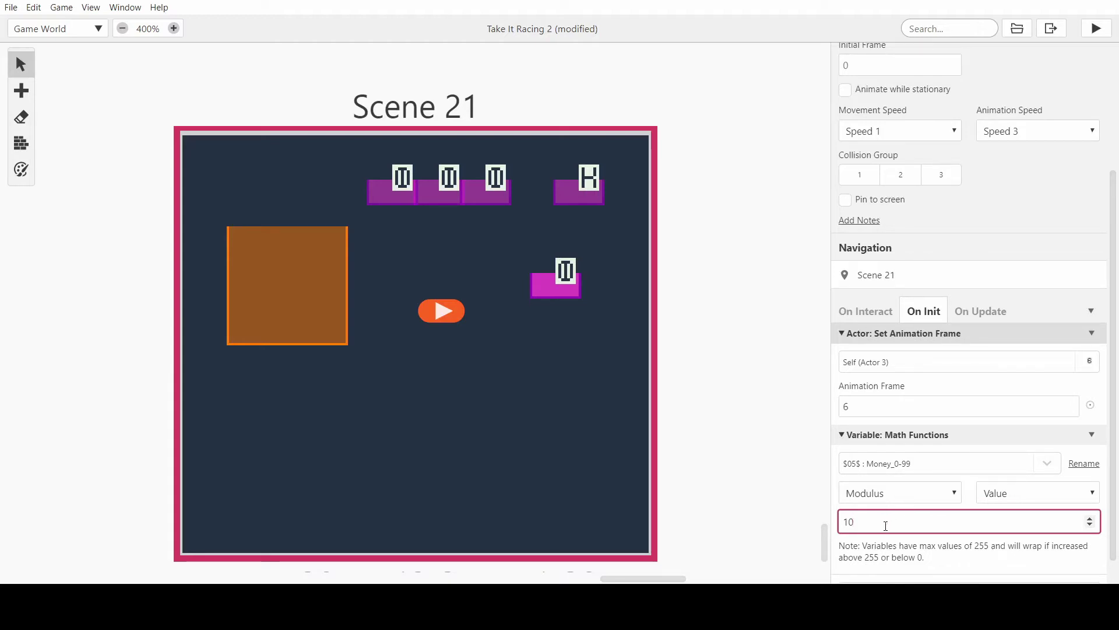
double_click(874, 520)
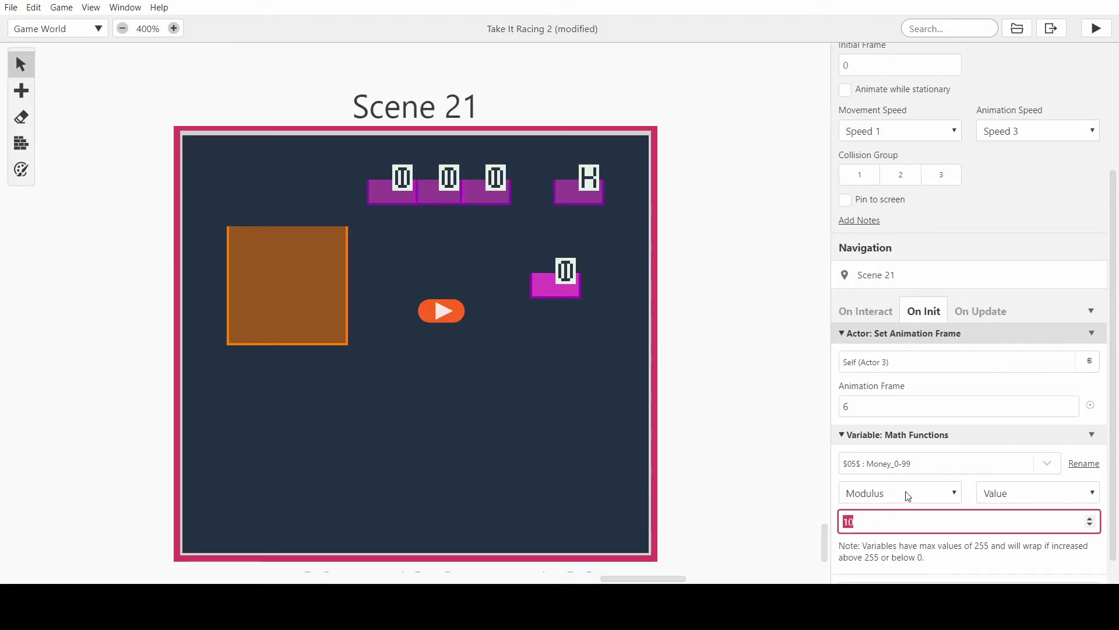
click(864, 525)
scroll(874, 513, down, 1)
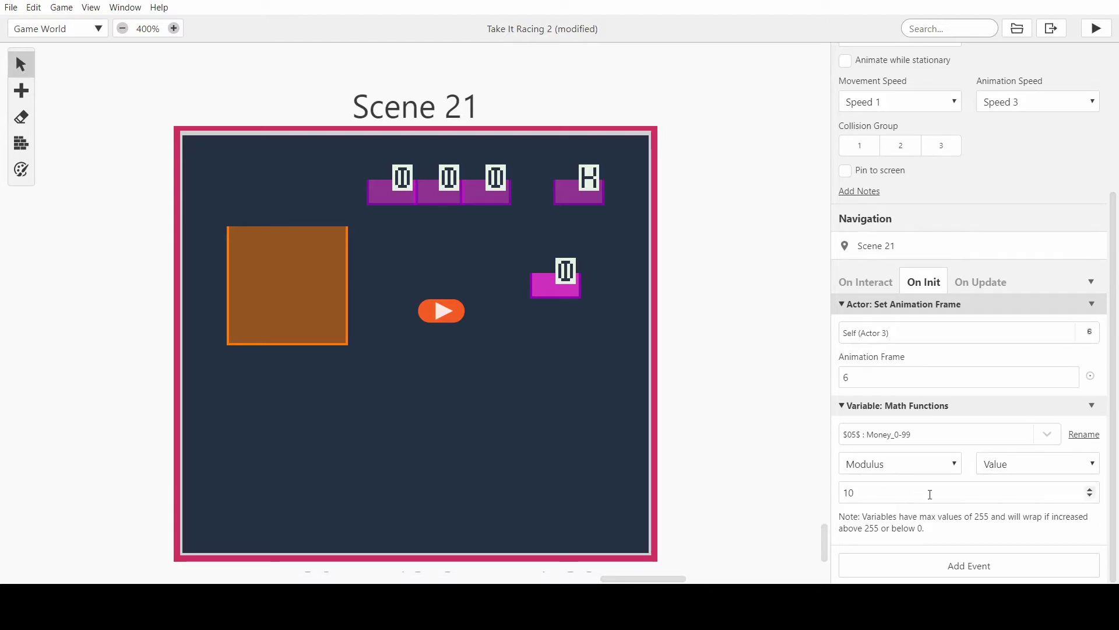
click(915, 462)
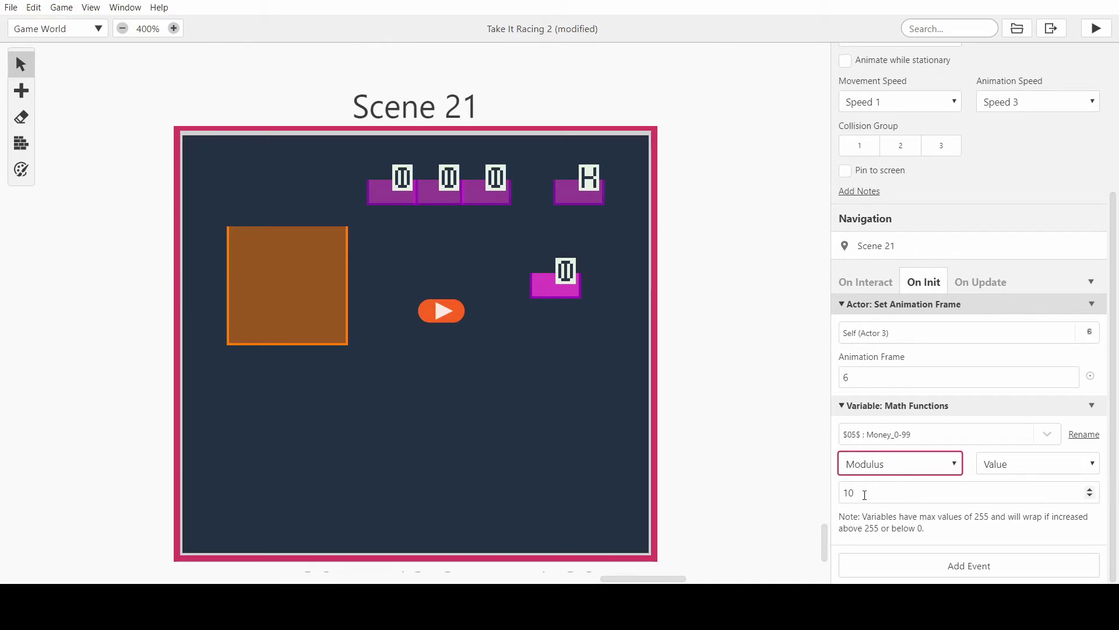
Move the digit actor to X 14, Y 4 and reorder its Set Animation Frame event below the Math Functions event
drag(558, 291, 535, 243)
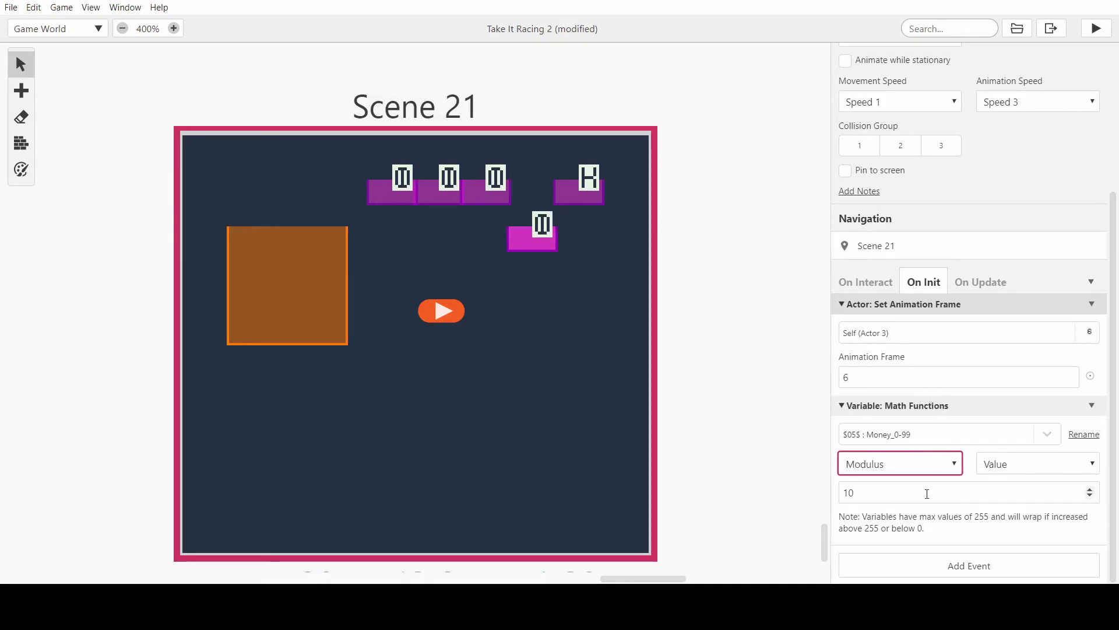
drag(960, 303, 956, 450)
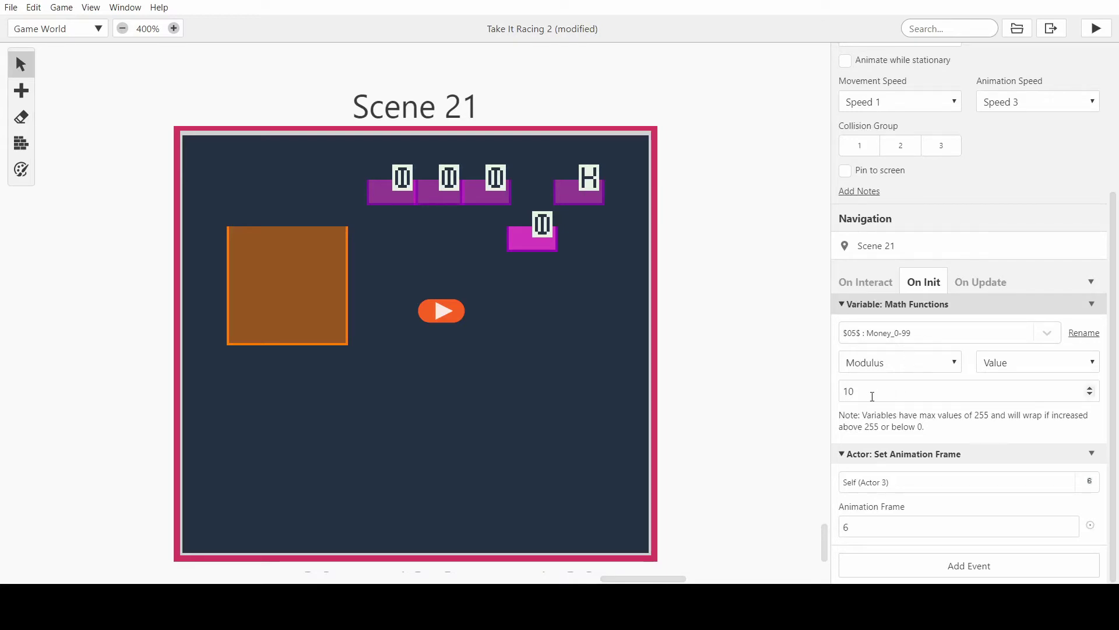
Duplicate the Modulus Math Functions event and place the copy before the Set Animation Frame event
click(1092, 308)
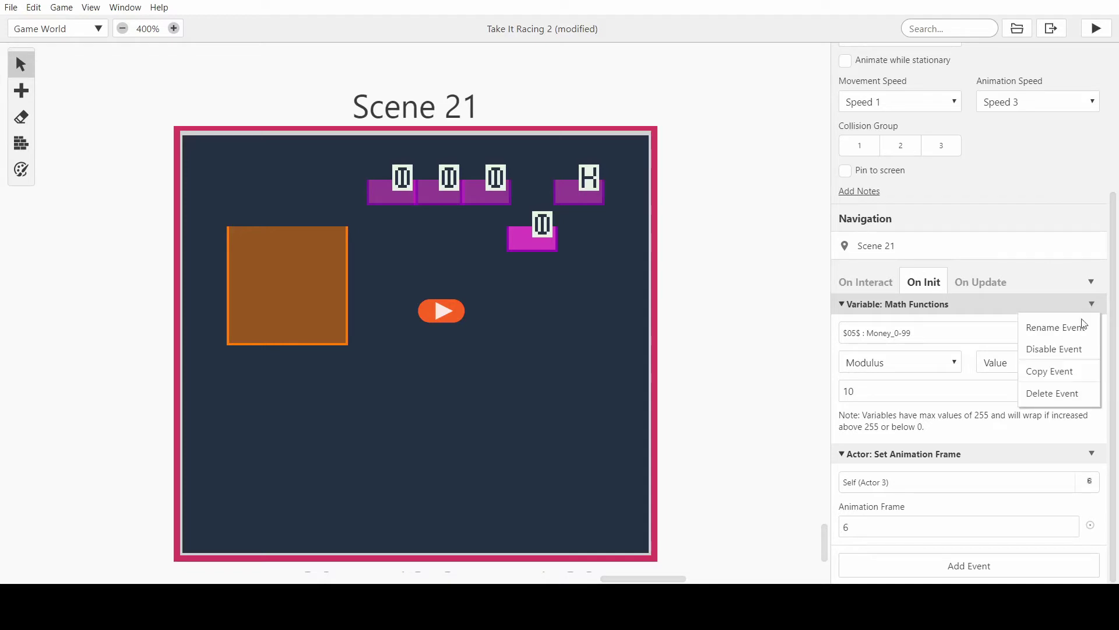
click(1048, 370)
click(946, 566)
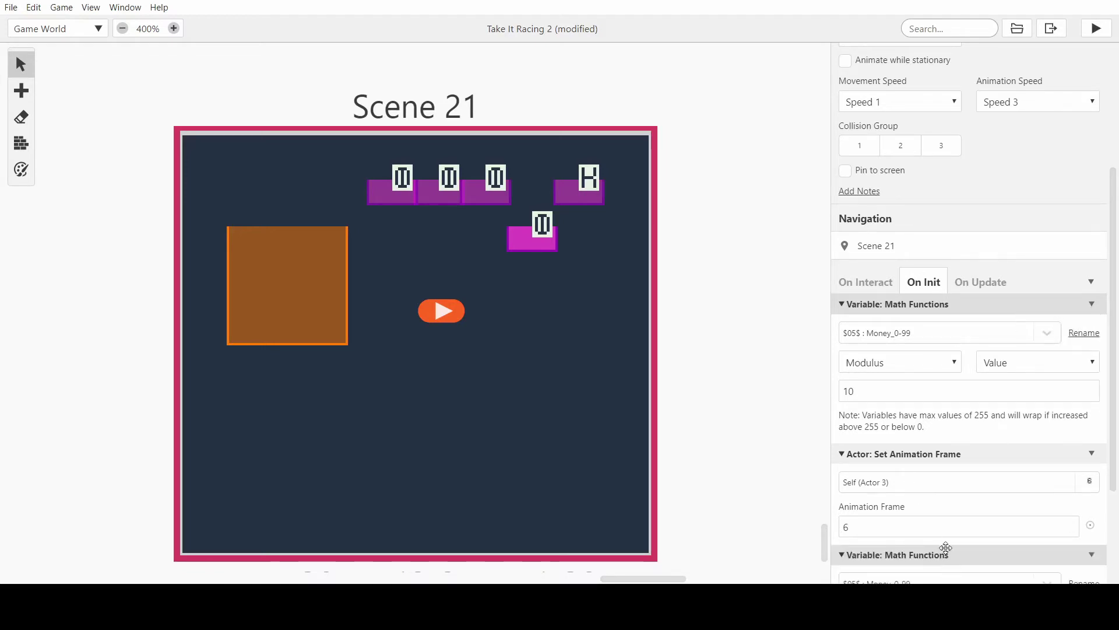
Change the first Math Functions event so that Local 0 is set to the variable Money_0-99
click(942, 333)
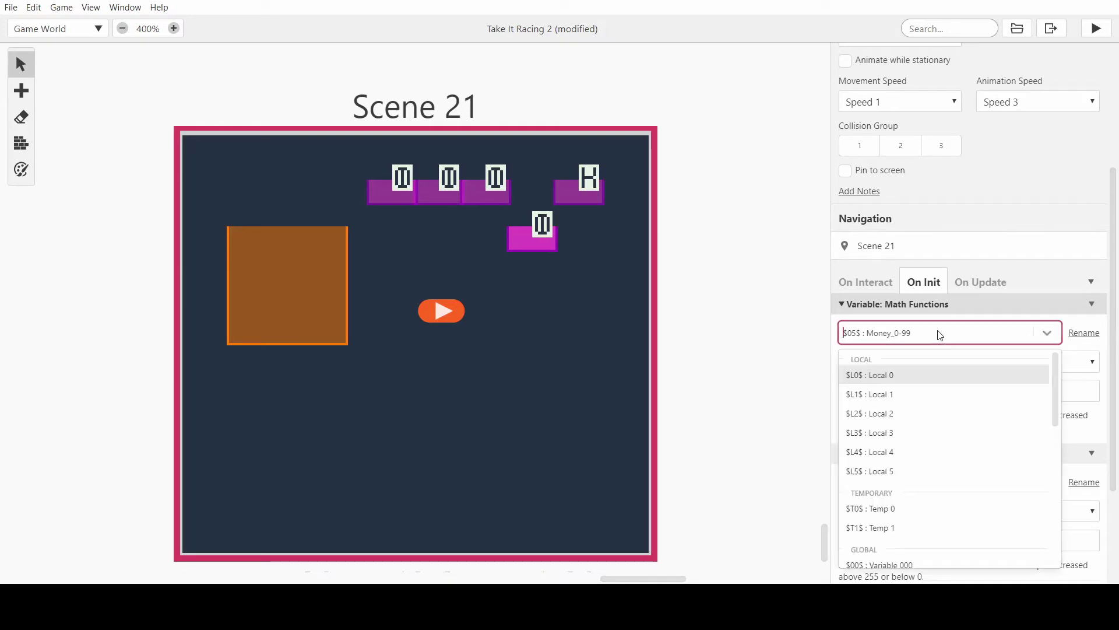
click(932, 369)
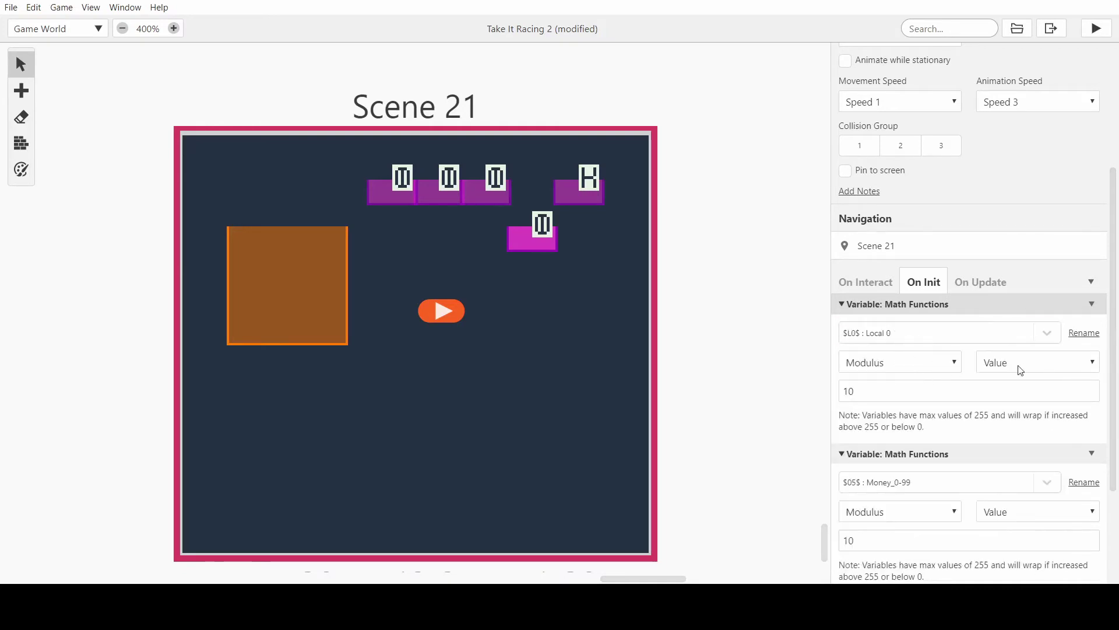
click(939, 367)
click(907, 386)
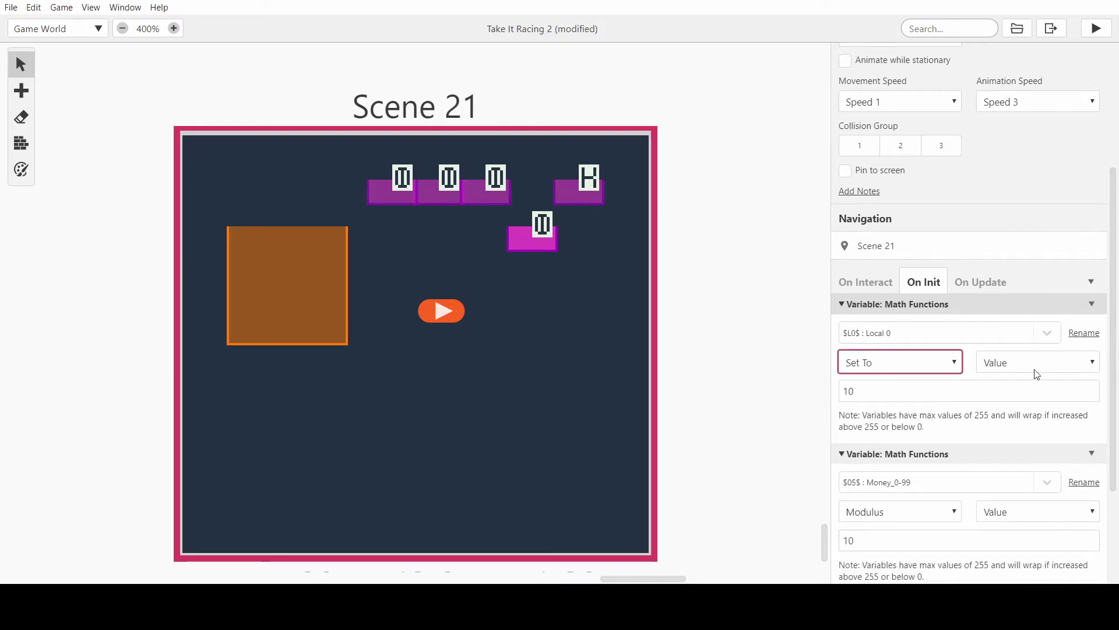
click(1035, 371)
click(1017, 411)
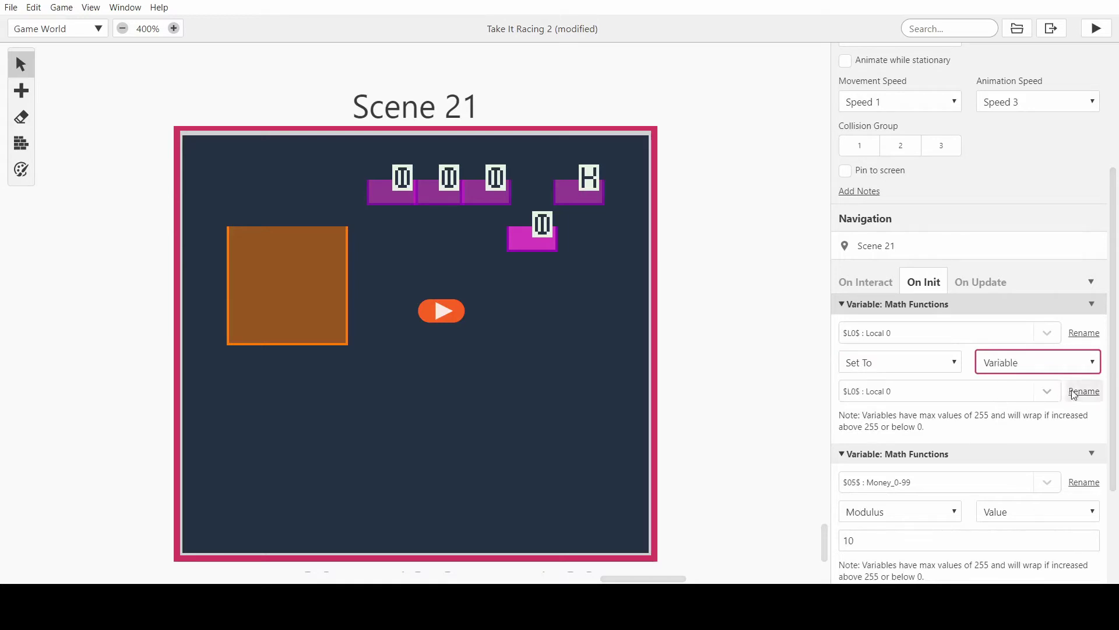
click(1046, 392)
text(0-99)
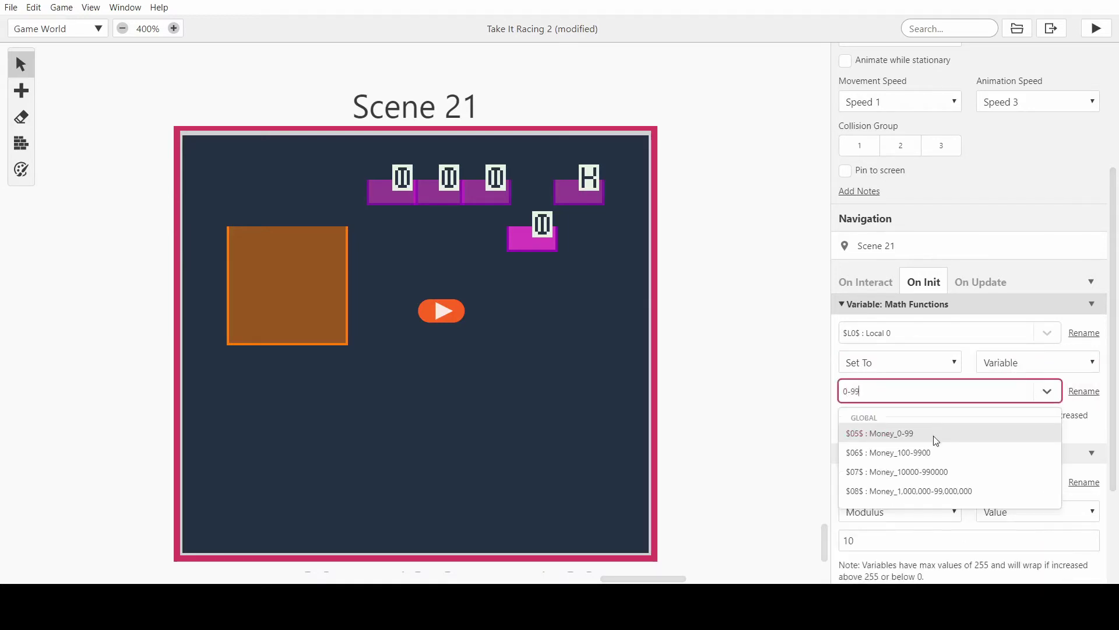
click(935, 434)
Make the second Math Functions event apply its Modulus 10 to Local 0
scroll(933, 391, down, 3)
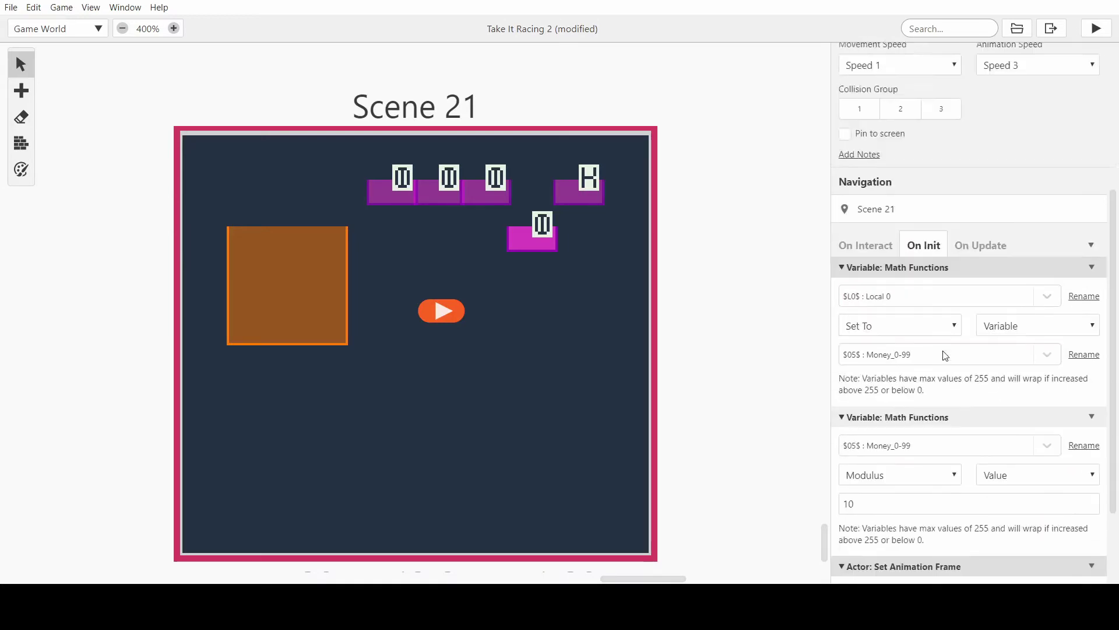
click(945, 334)
click(909, 376)
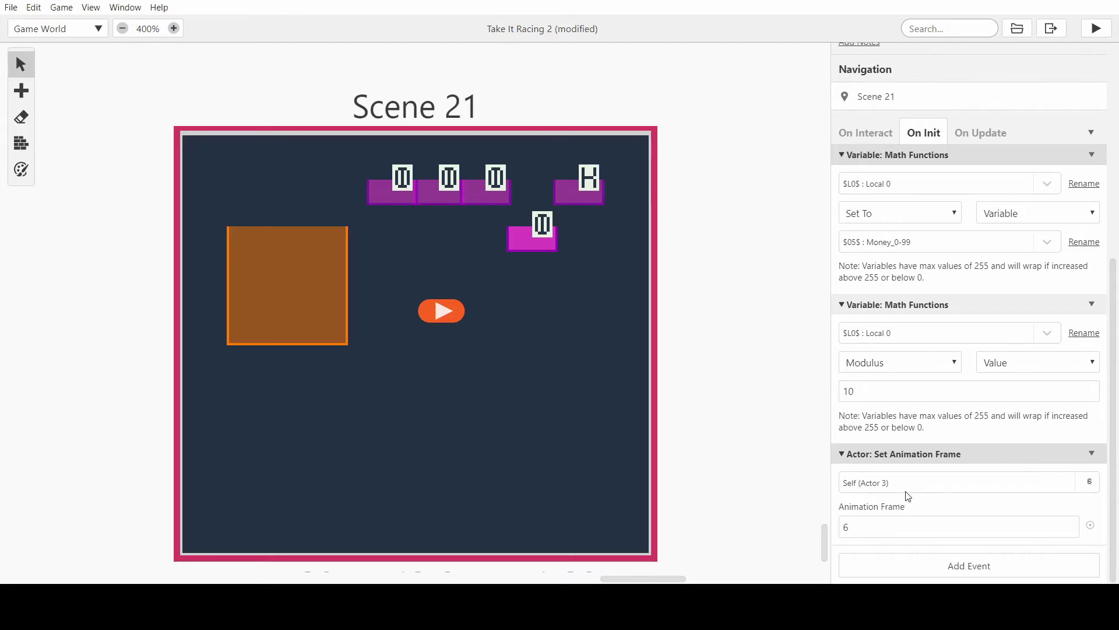
Make the Set Animation Frame event take its frame from the variable Local 0 and save the project
click(1090, 524)
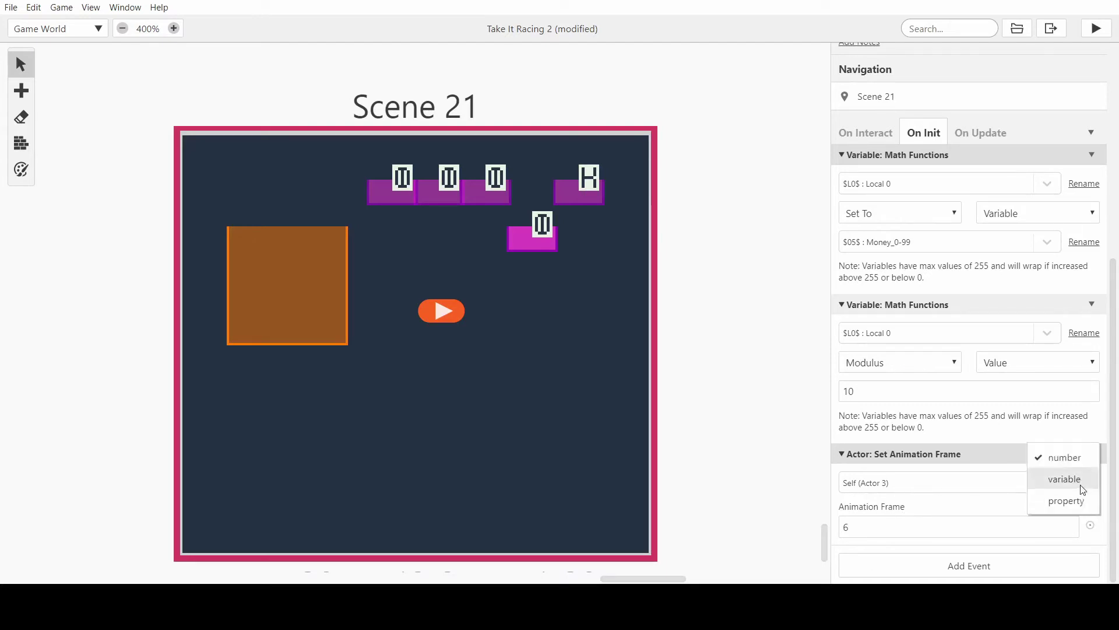
click(1052, 481)
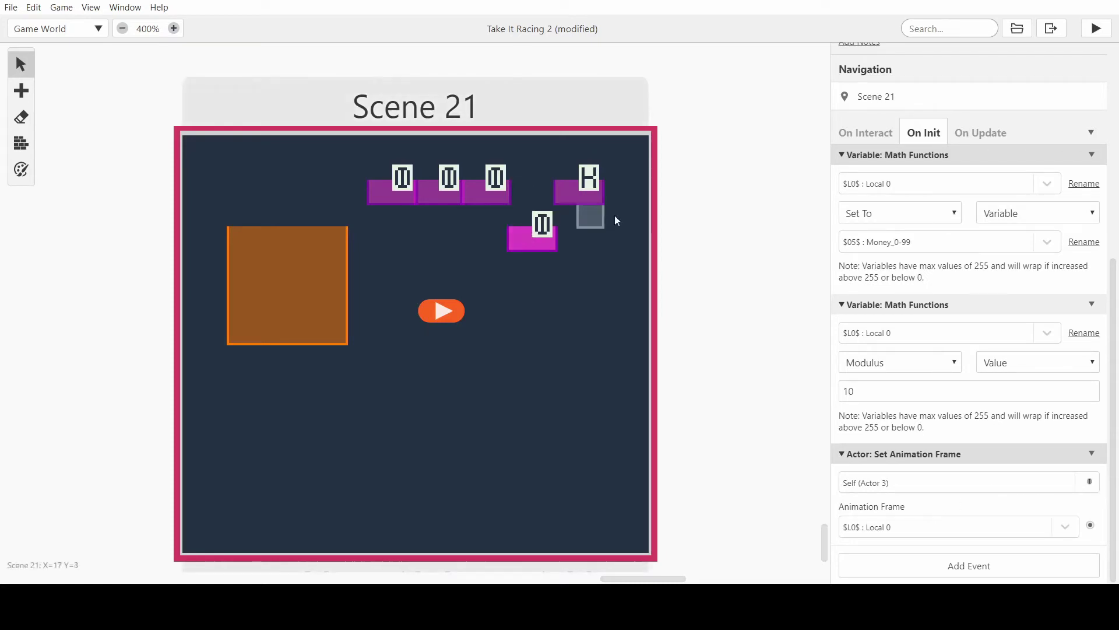
key(ctrl+s)
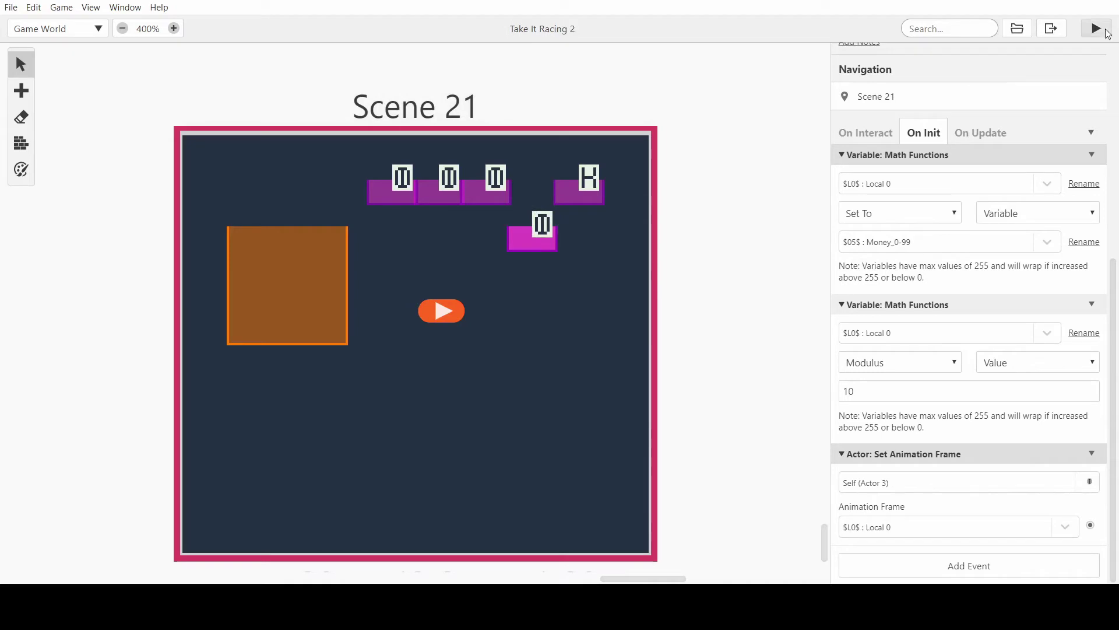
Run the game to test the digit actor's display, then close the preview
click(1108, 33)
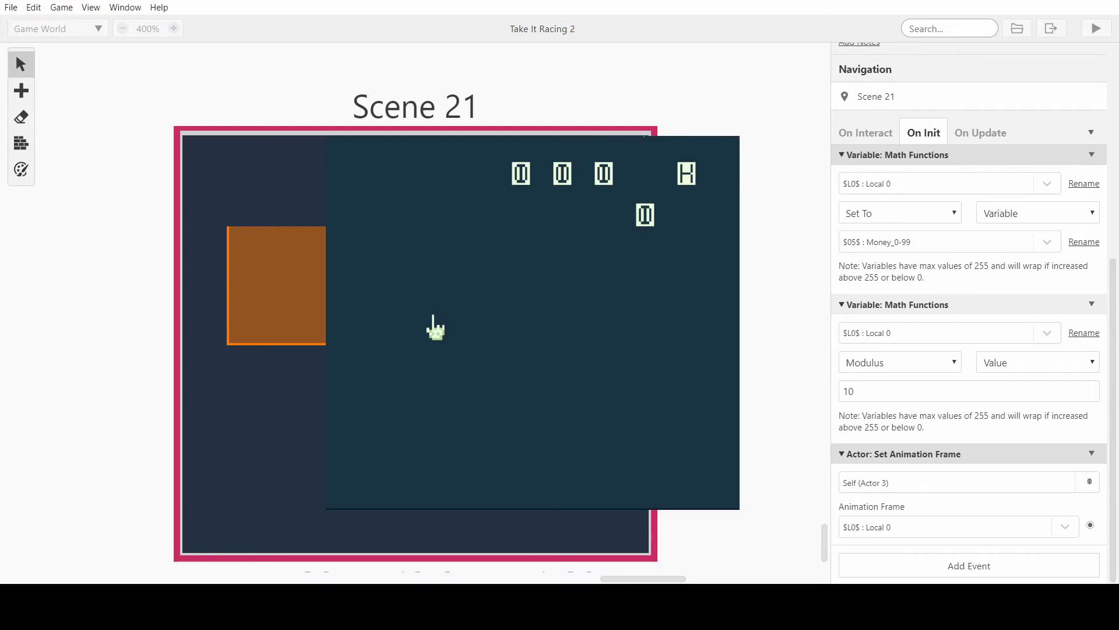
click(677, 195)
click(813, 211)
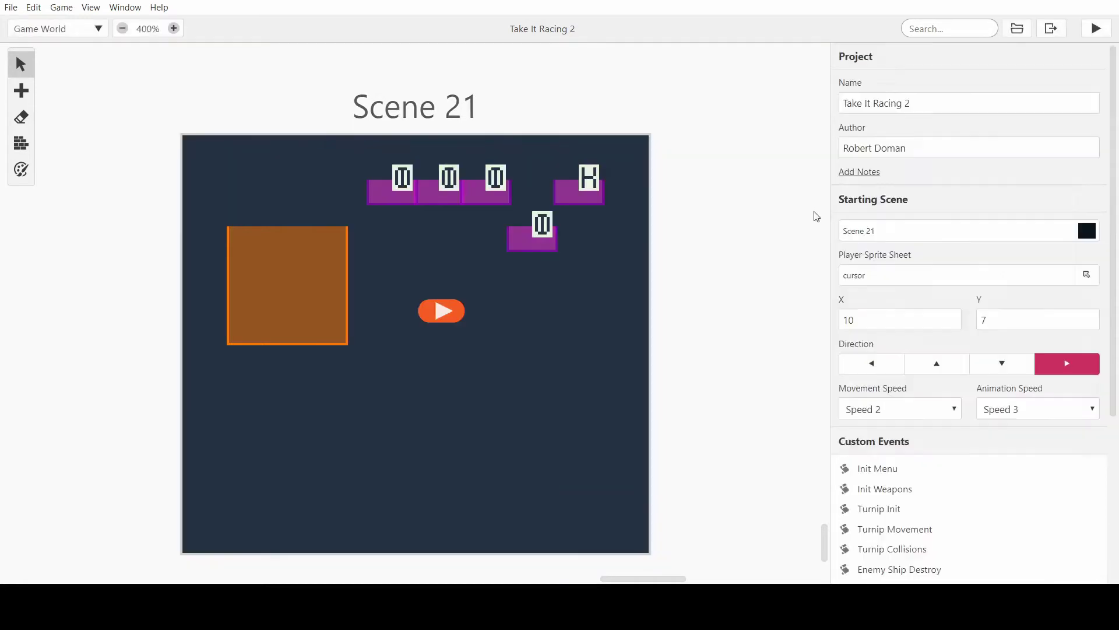
Collapse the trigger's events below the first Math Functions event
click(629, 304)
click(285, 263)
scroll(1001, 286, down, 5)
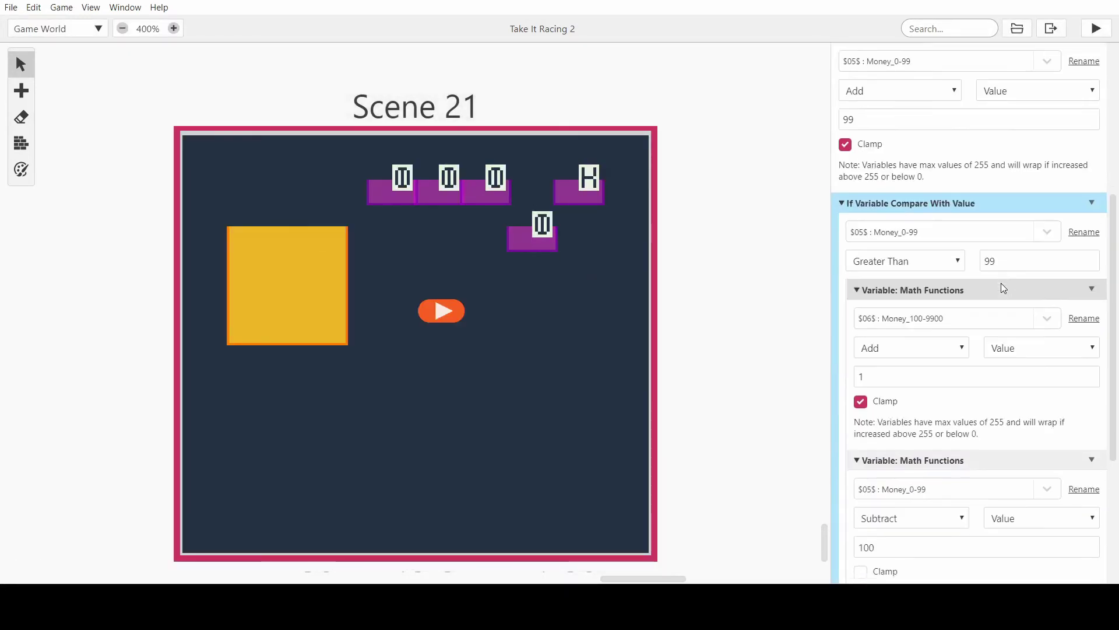
scroll(1001, 282, up, 10)
click(443, 240)
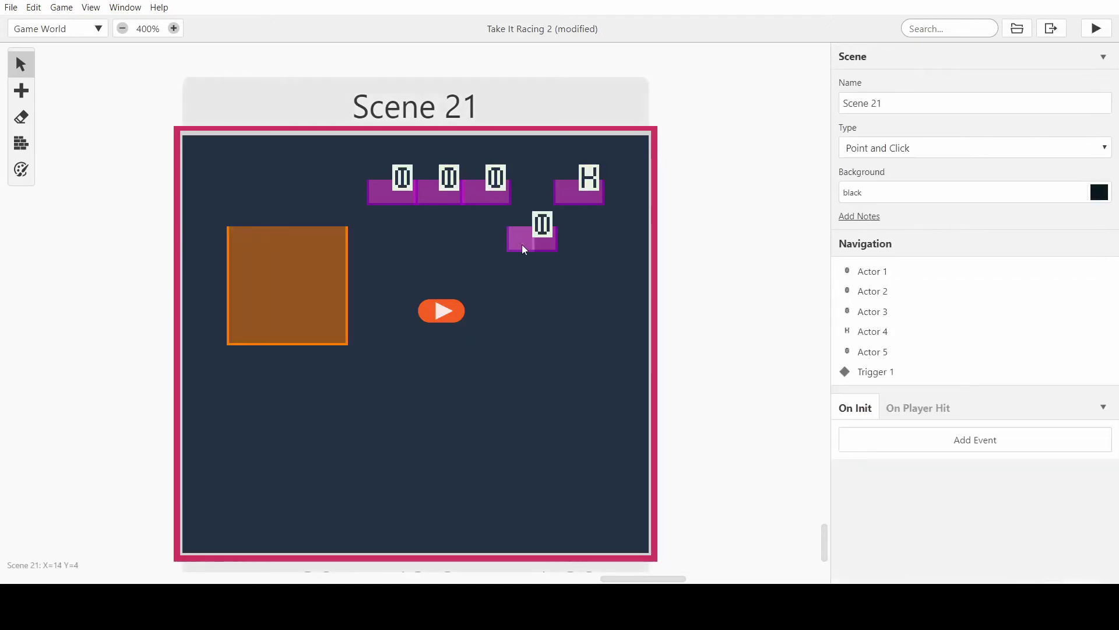
Collapse the two Math Functions events and the Set Animation Frame event in Actor 3's On Init script
click(525, 249)
scroll(1014, 355, down, 5)
scroll(967, 233, up, 2)
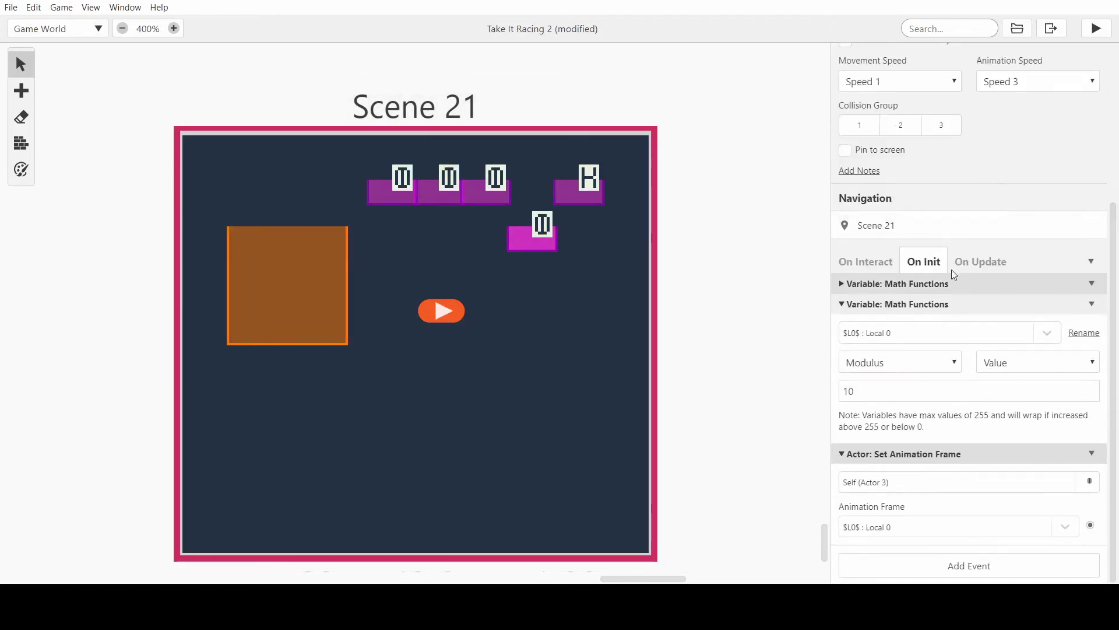
click(941, 328)
click(943, 306)
click(931, 453)
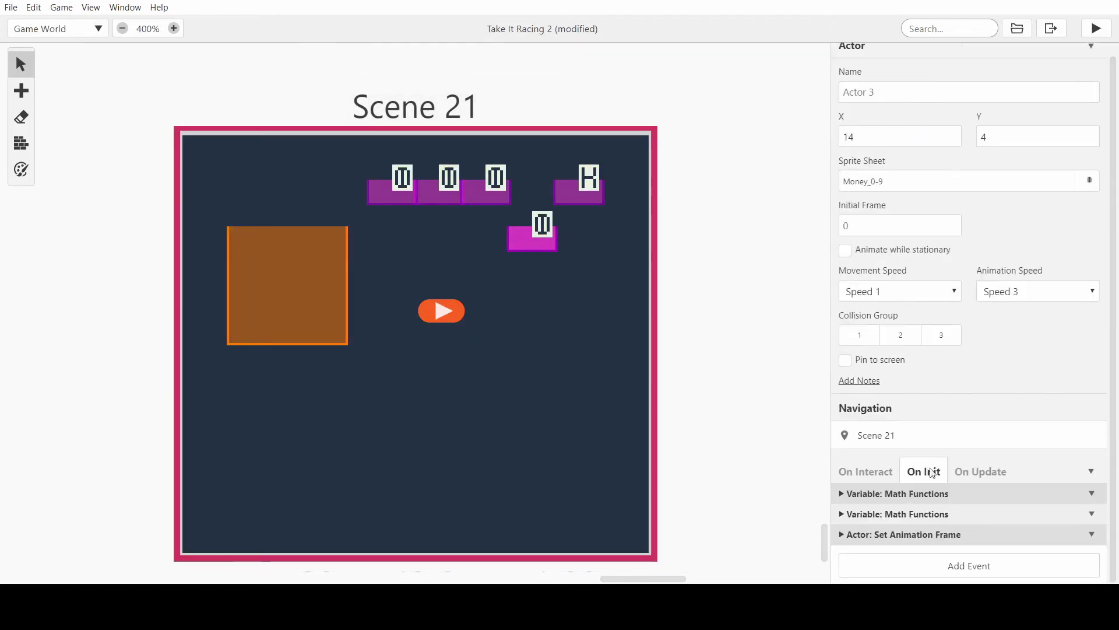
Add an Event Group to Actor 3's On Init script and put both Math Functions events and the Set Animation Frame event inside it
click(902, 570)
text(gr)
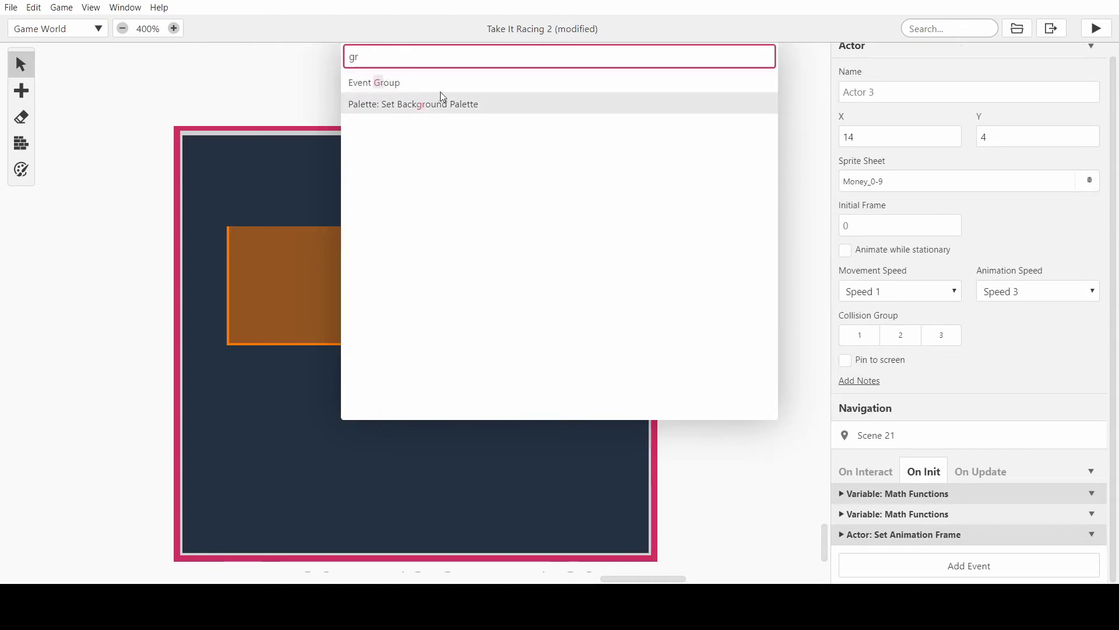
click(408, 82)
drag(940, 435, 936, 469)
mouse_move(934, 513)
mouse_down()
mouse_move(939, 497)
mouse_move(946, 513)
mouse_up()
Copy the On Init Event Group and paste it into Actor 3's On Interact script
click(1092, 417)
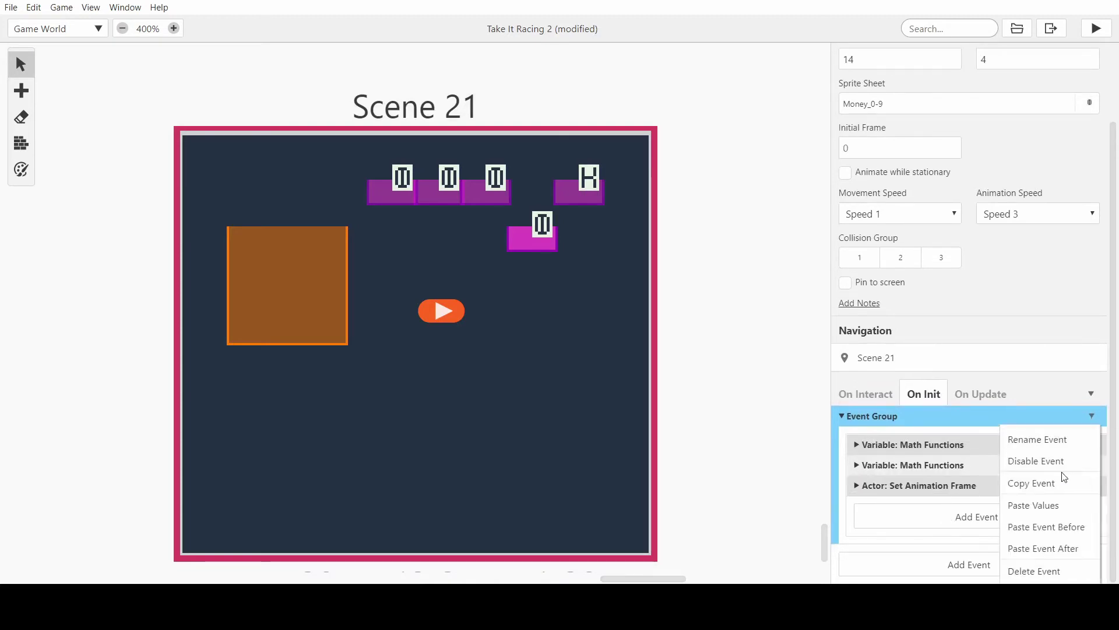
click(1058, 481)
click(867, 396)
alt+click(959, 517)
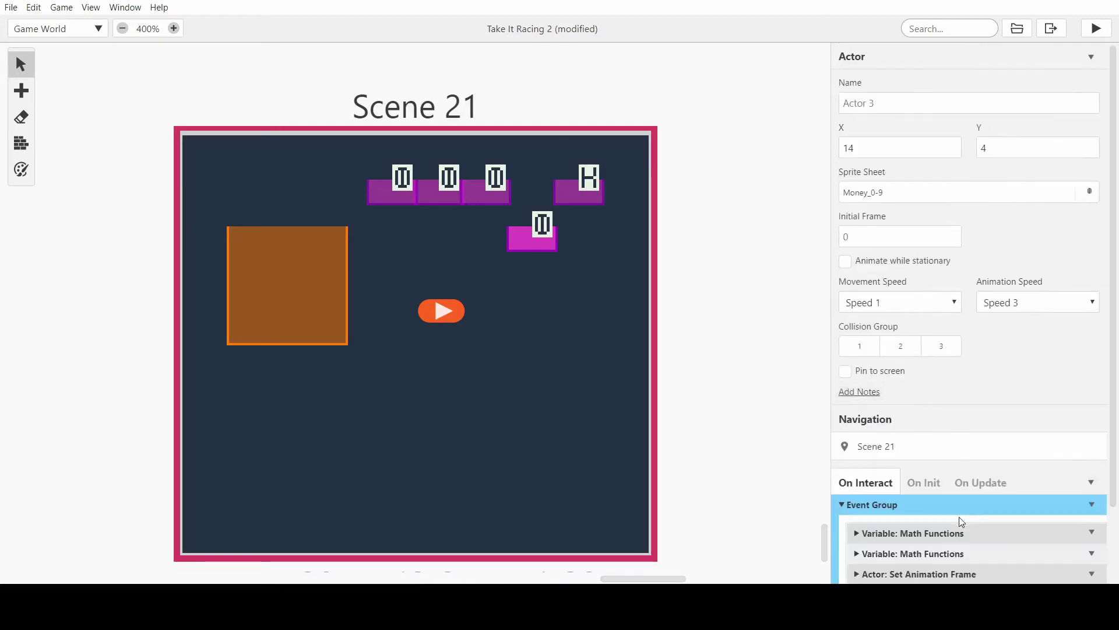
scroll(974, 442, down, 2)
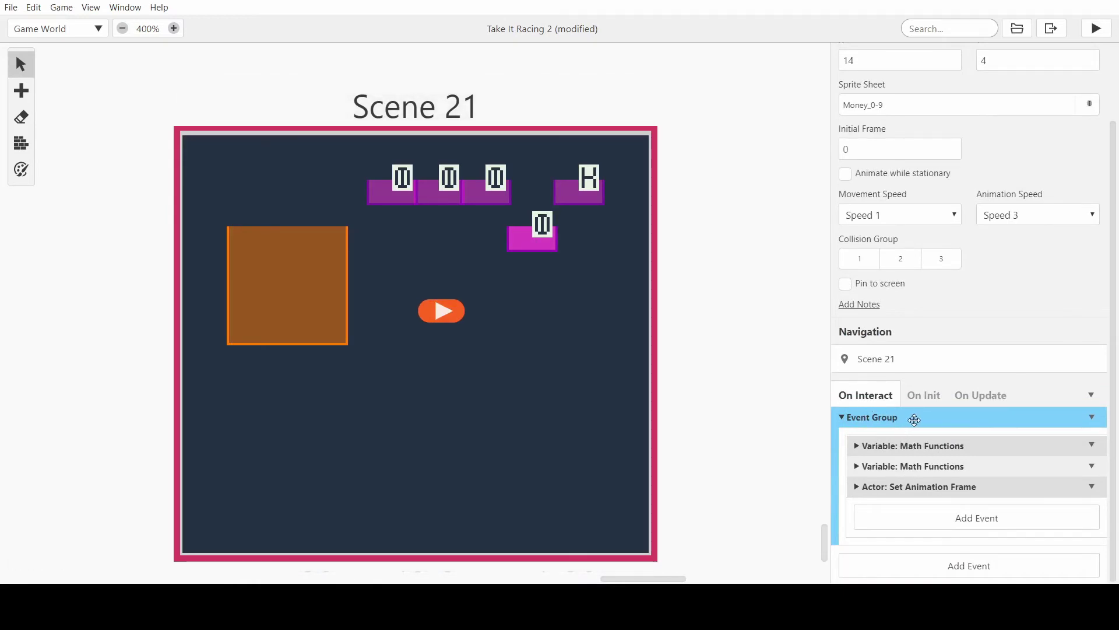
Add an Actor: Invoke Script event at the end of the orange trigger's On Trigger script
click(311, 301)
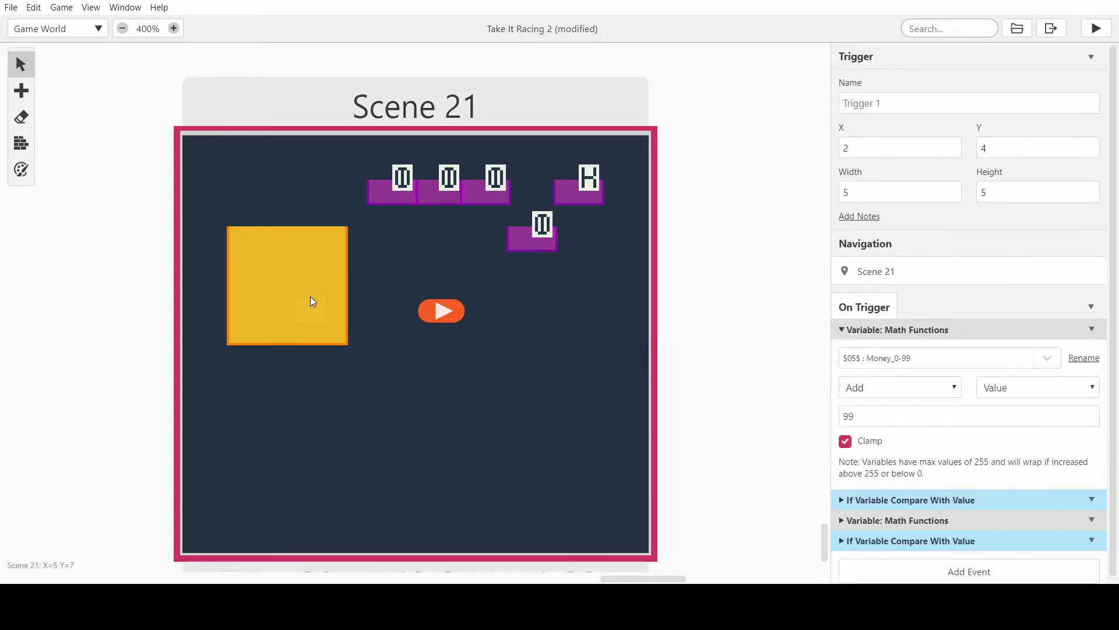
scroll(991, 338, down, 1)
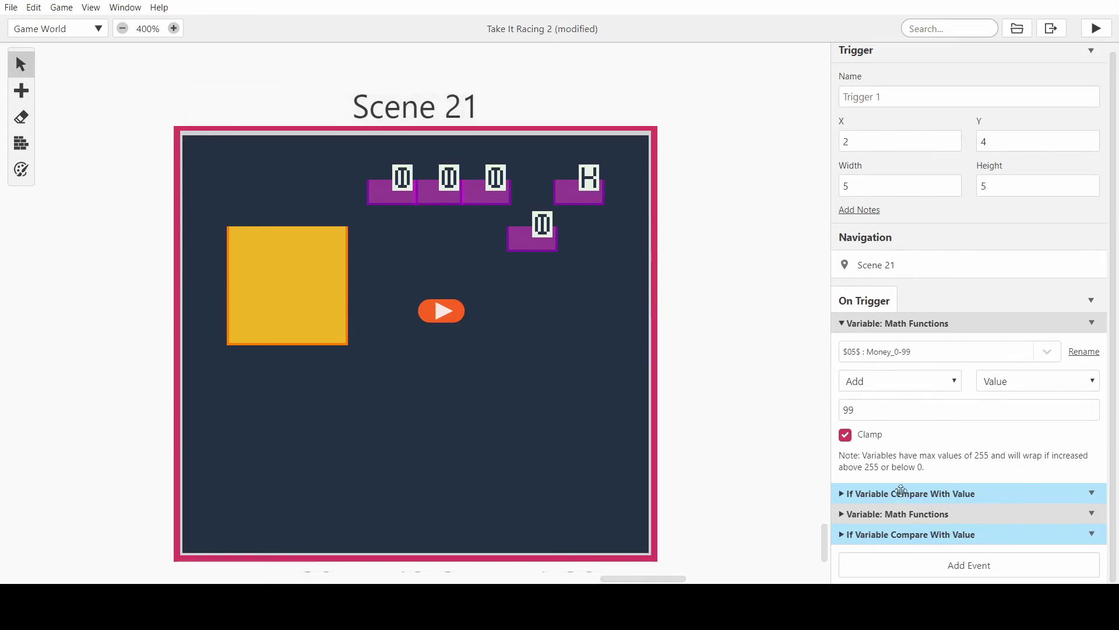
click(901, 570)
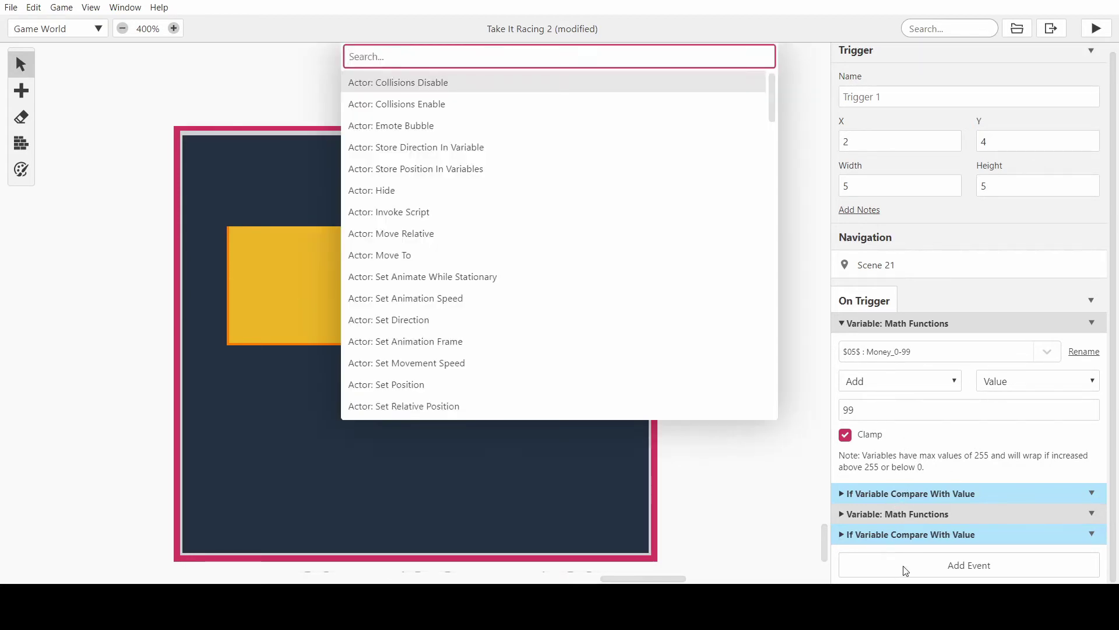
text(in)
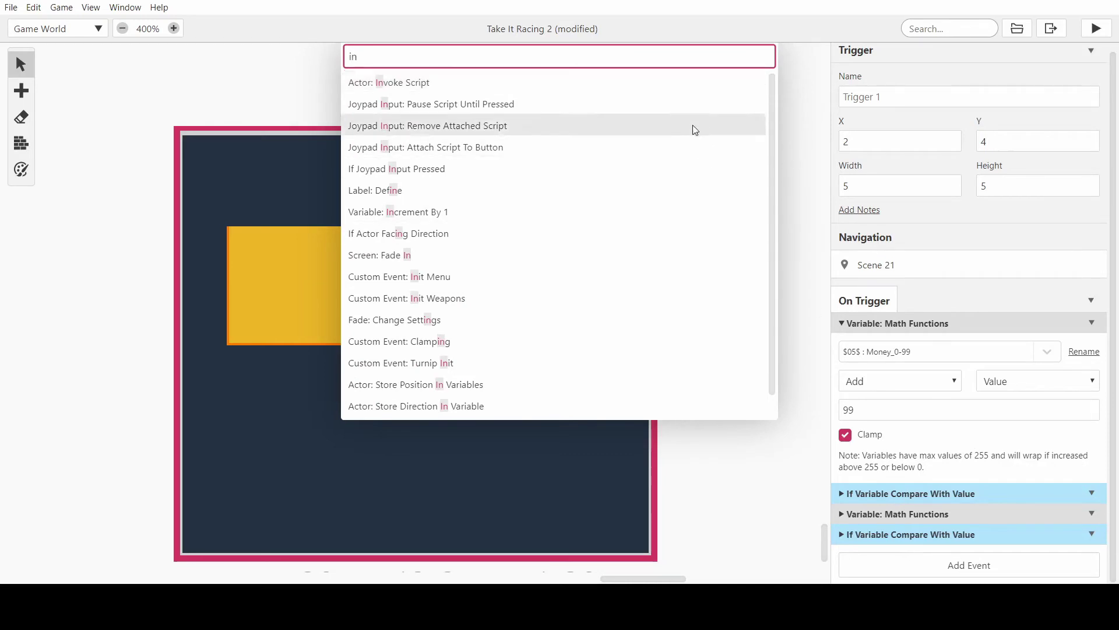
click(680, 88)
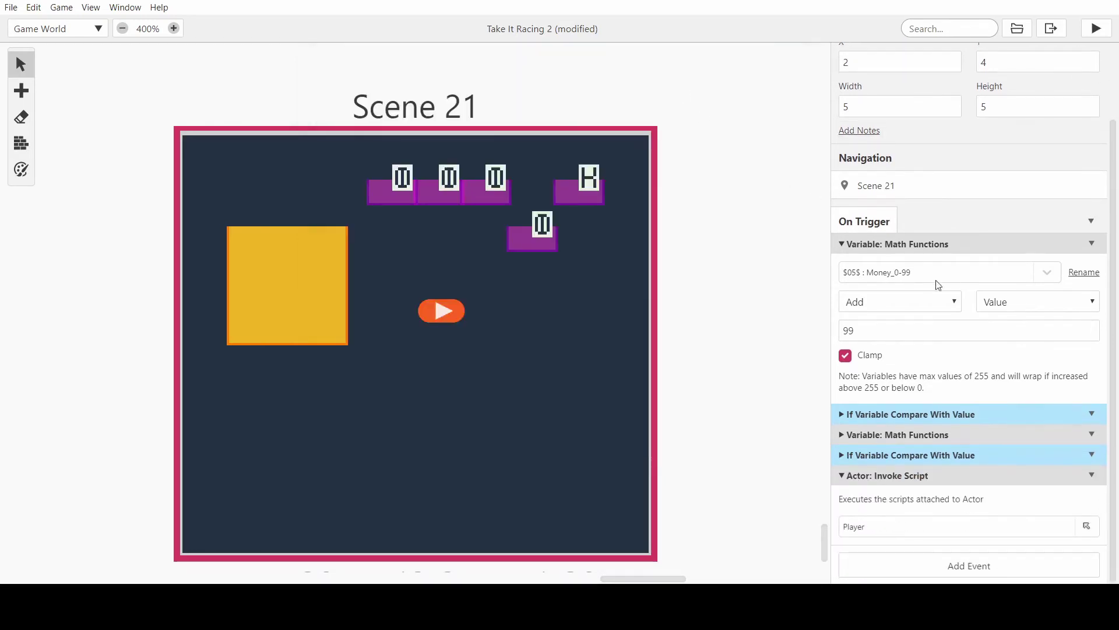
Rename Actor 3 to Money Single Unit Value and move it to X 14, Y 5
click(537, 240)
click(919, 101)
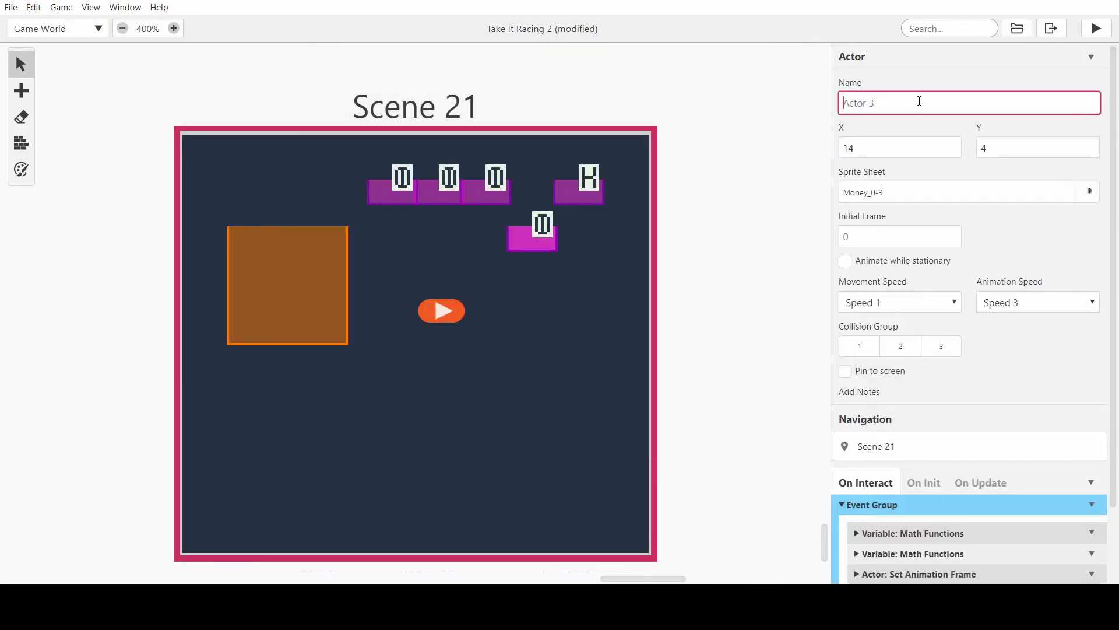
text(S)
key(BackSpace)
text(Money )
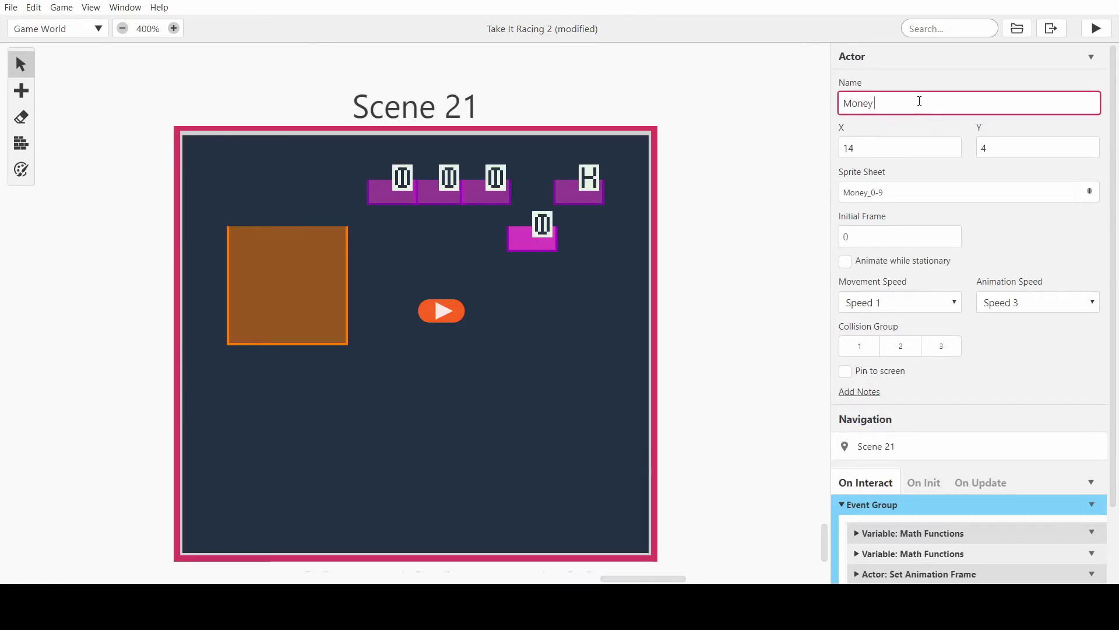
text(Unit)
text(Single)
scroll(964, 102, down, 2)
scroll(943, 128, up, 2)
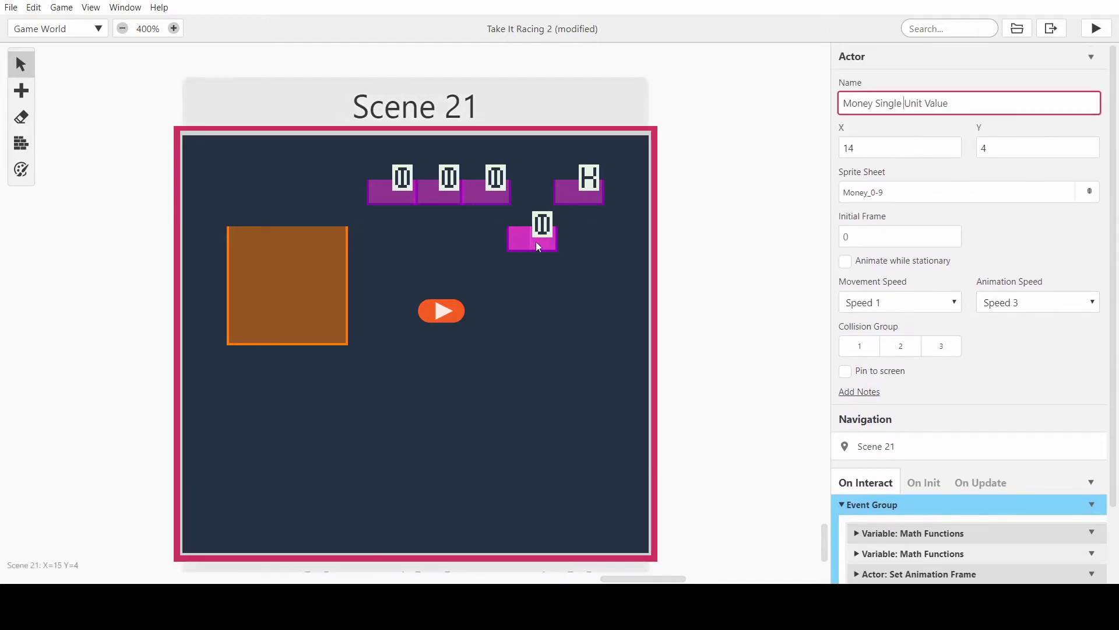
drag(530, 240, 528, 249)
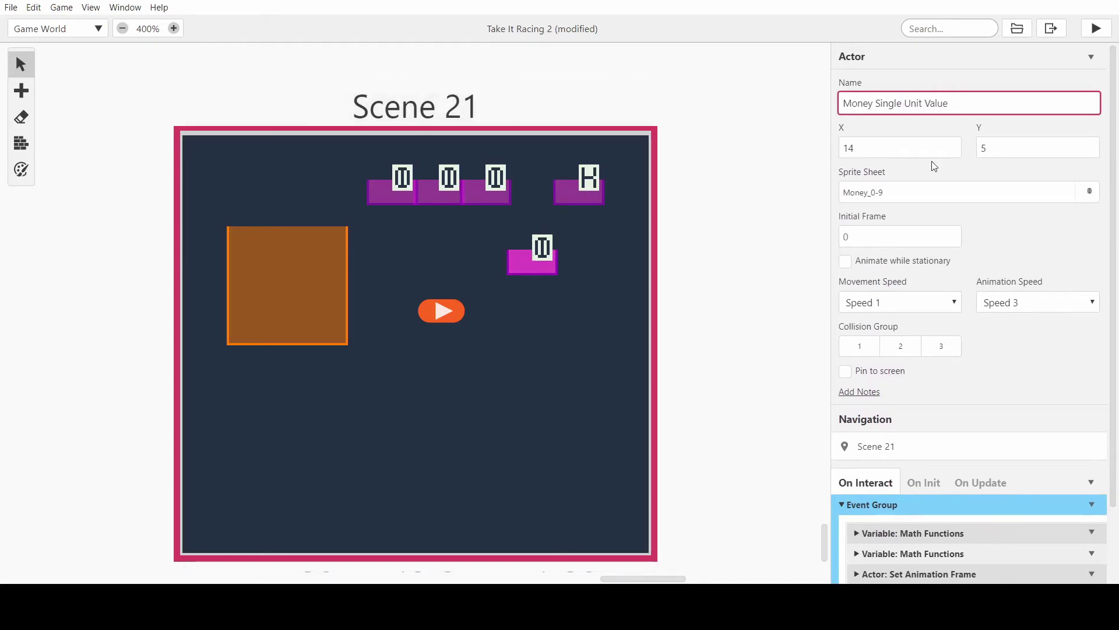
scroll(956, 128, down, 2)
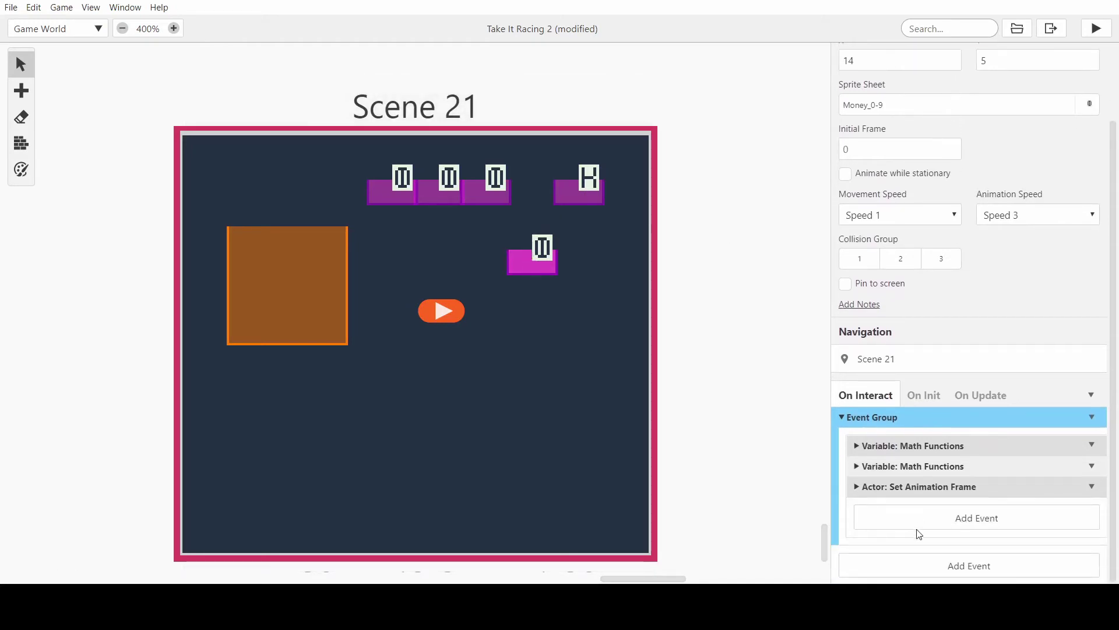
Set the trigger's Invoke Script event to the Money Single Unit Value actor and save the project
click(306, 300)
scroll(885, 511, down, 2)
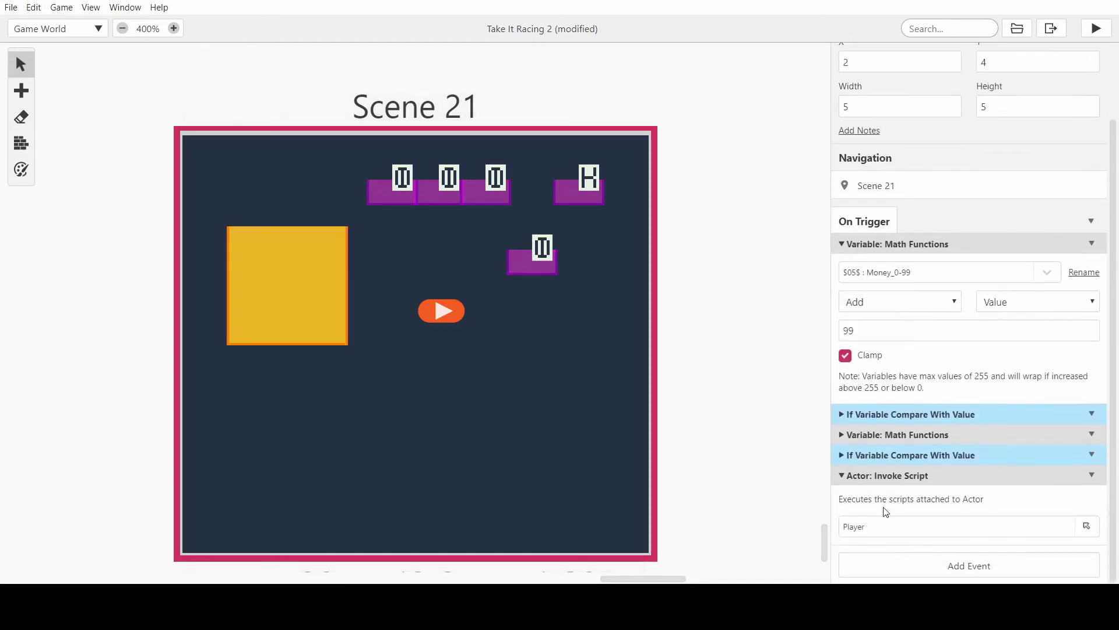
click(915, 527)
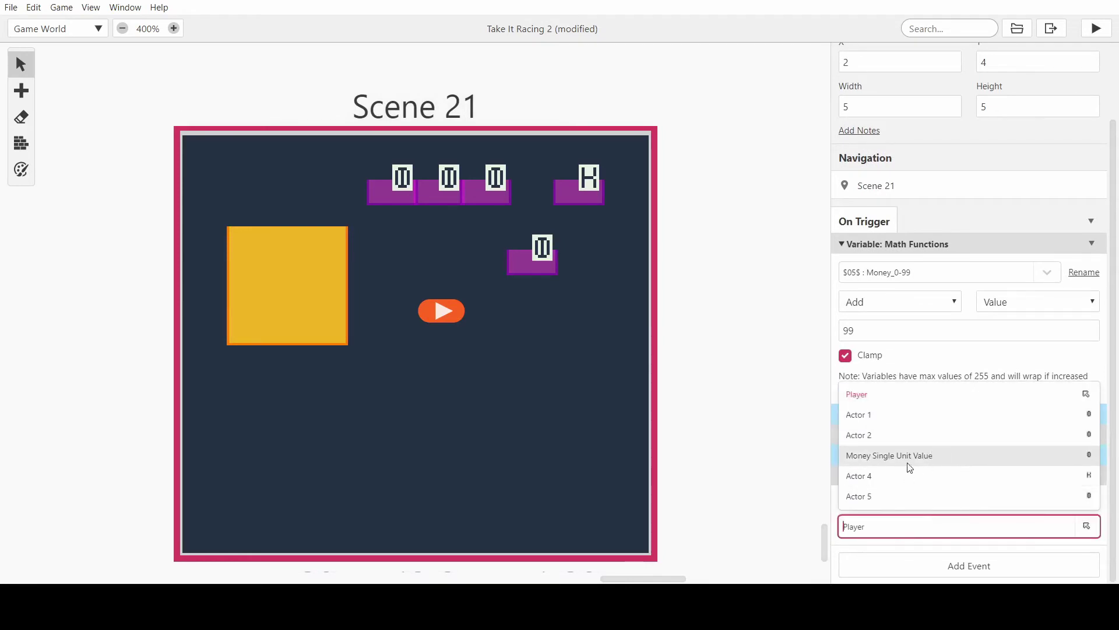
click(902, 461)
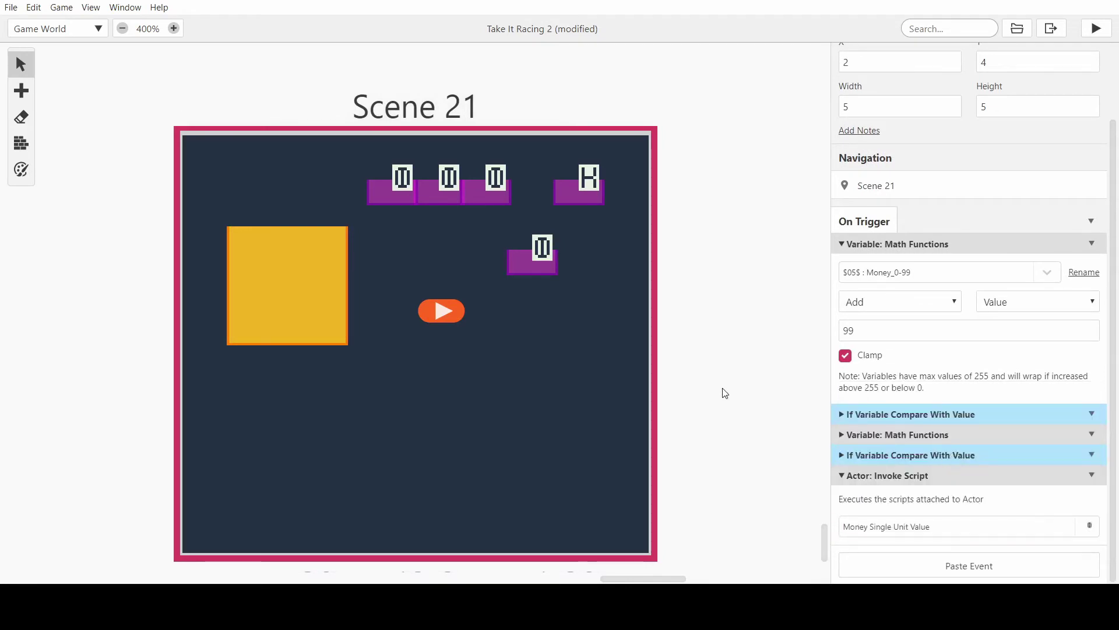
key(ctrl+s)
Run the game, activate the money trigger with the in-game cursor and dismiss the balance dialogue
click(1096, 28)
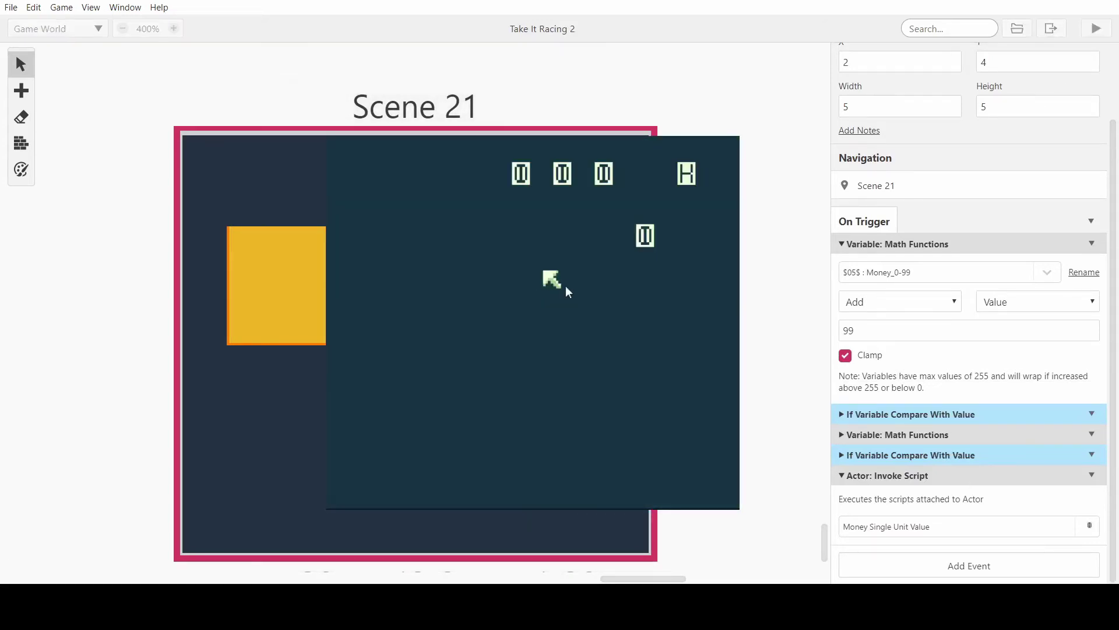
key(Up)
key(Right)
key(Down)
key(Left)
key(Up)
key(z)
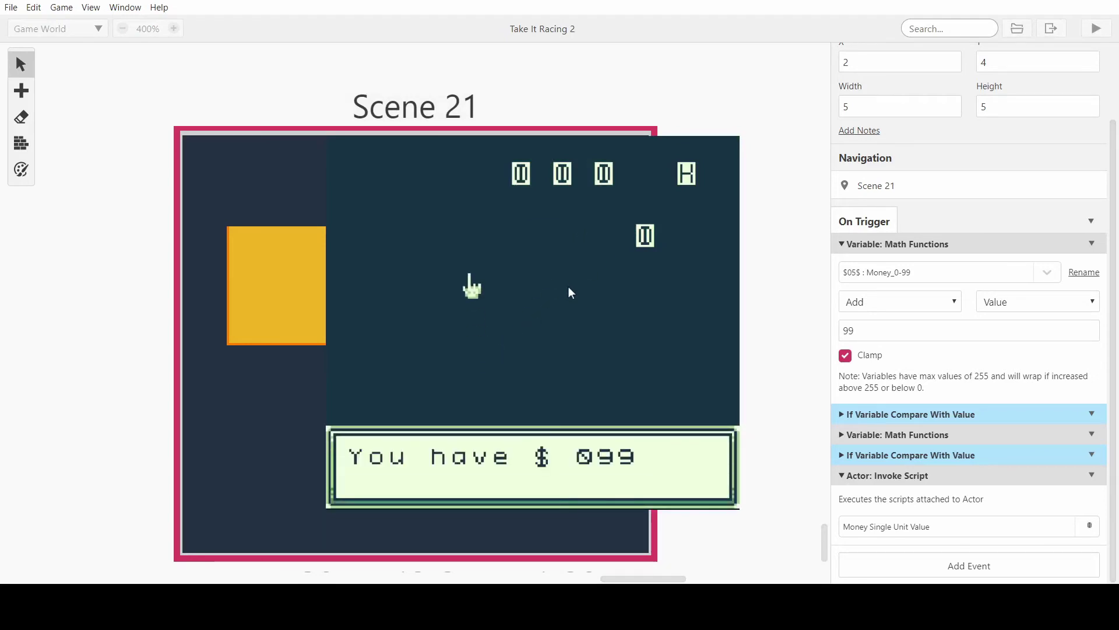
key(z)
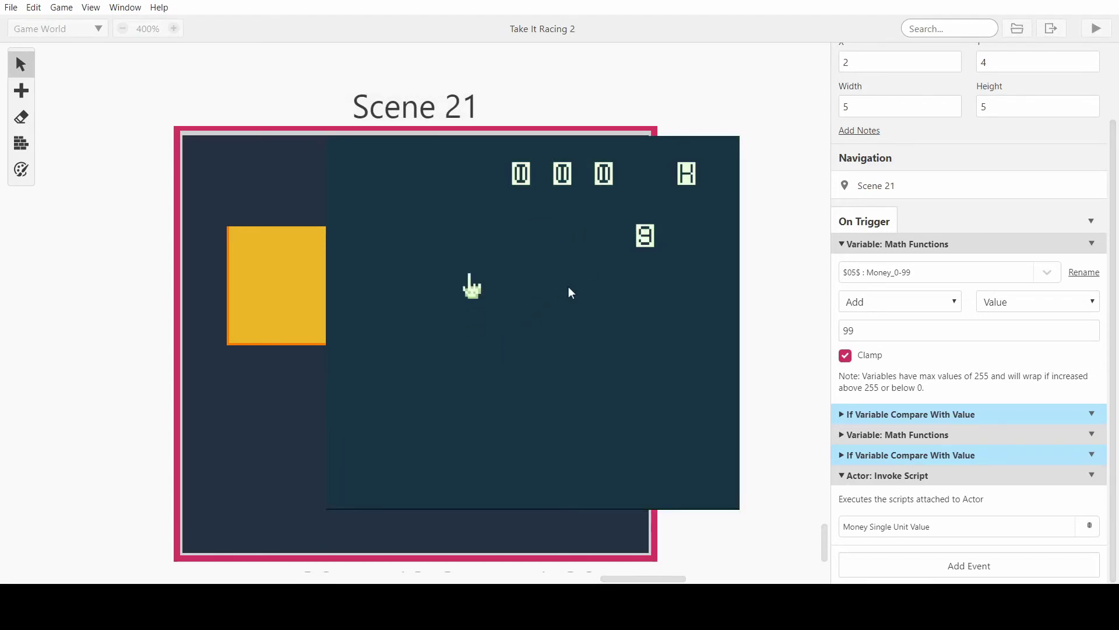
Move the in-game cursor over to the single-unit digit to examine its displayed value
key(Up)
key(Right)
key(Down)
key(Left)
key(Up)
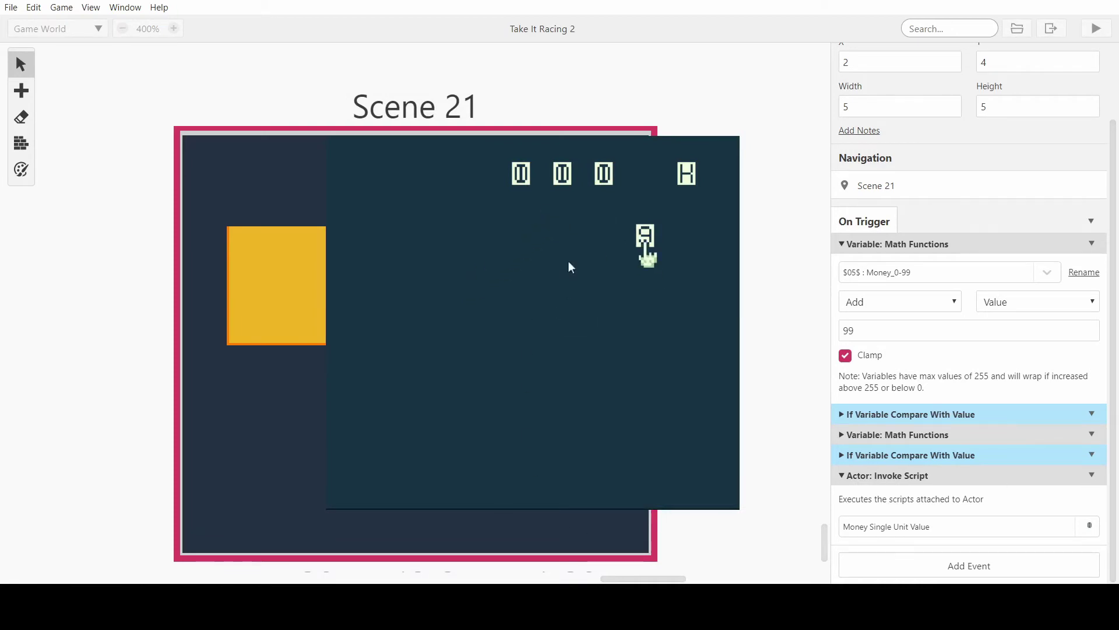
key(Left)
key(Up)
key(Right)
key(Down)
key(Up)
key(Down)
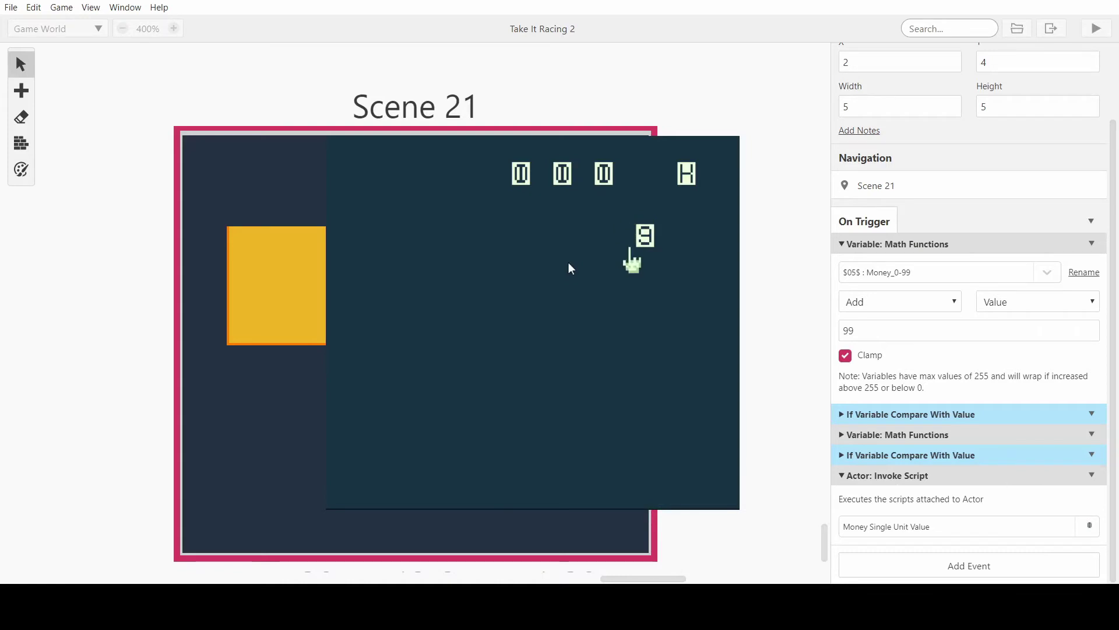
key(Right)
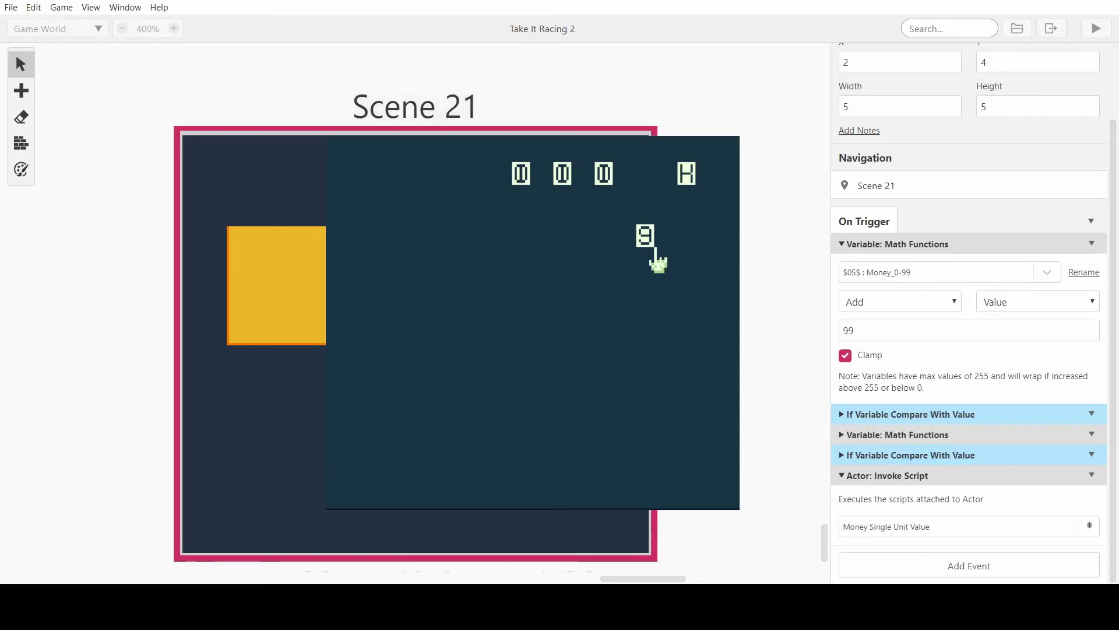
Copy the event group from the Money Single Unit Value actor's On Init script into Actor 2's On Init script
click(496, 193)
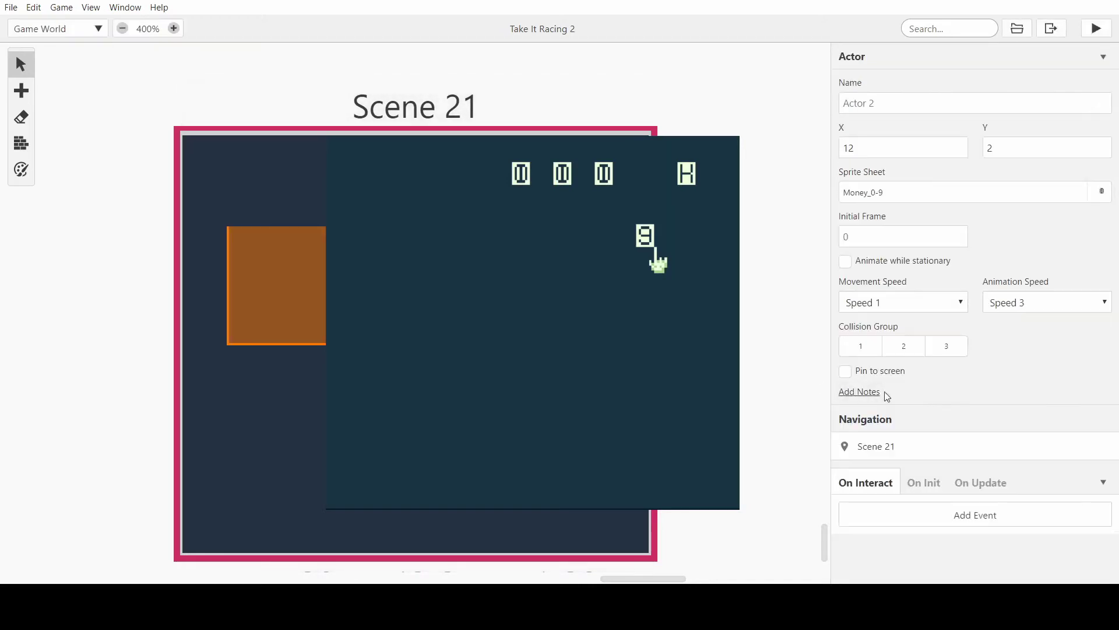
click(526, 264)
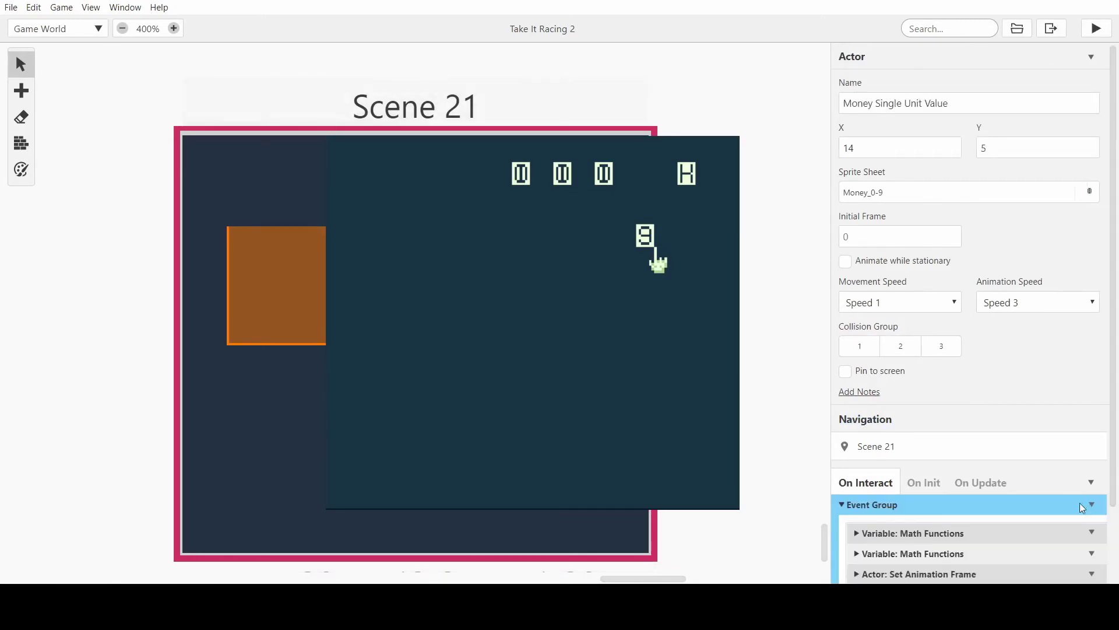
scroll(1002, 454, down, 2)
click(916, 398)
click(1092, 418)
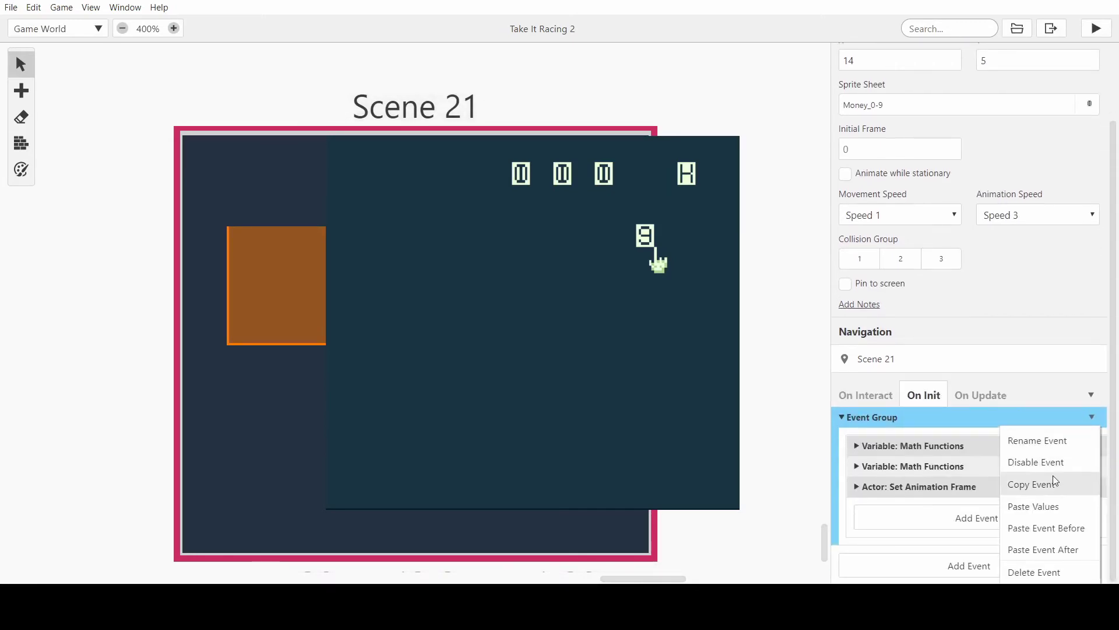
click(1054, 482)
click(496, 194)
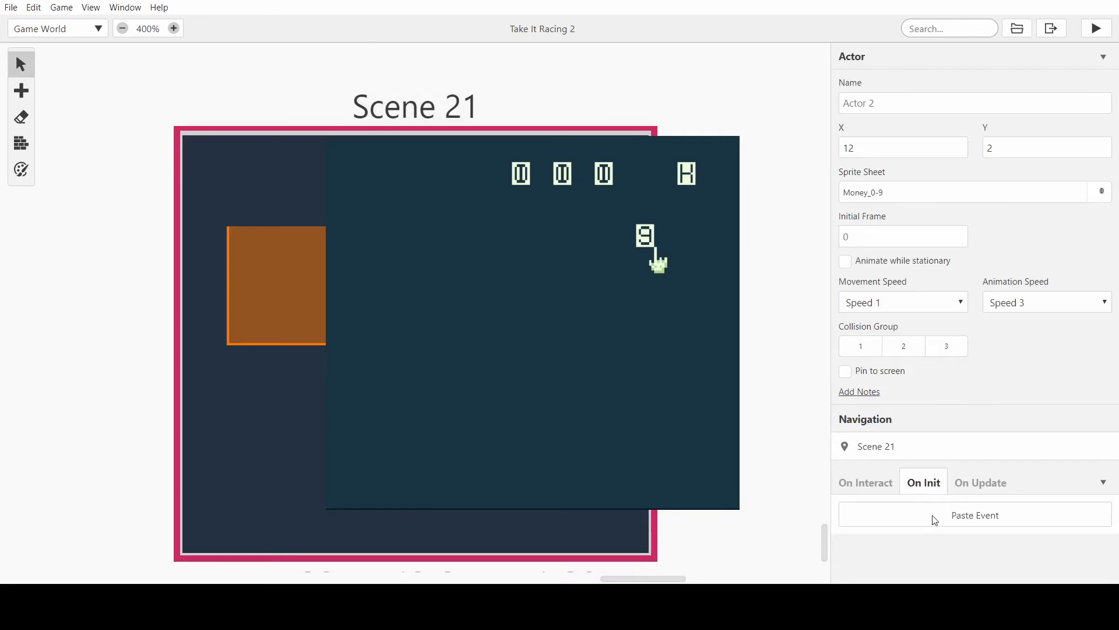
alt+click(932, 516)
Expand the events in Actor 2's On Init group and set the second math event's operation to Divide
click(898, 445)
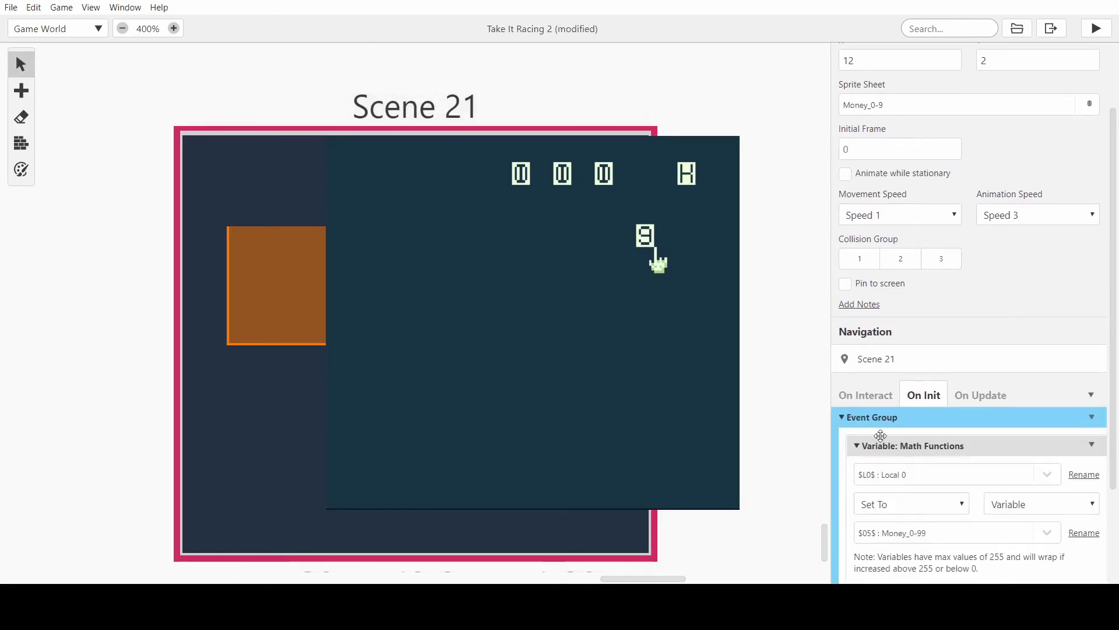
scroll(890, 396, down, 2)
click(914, 462)
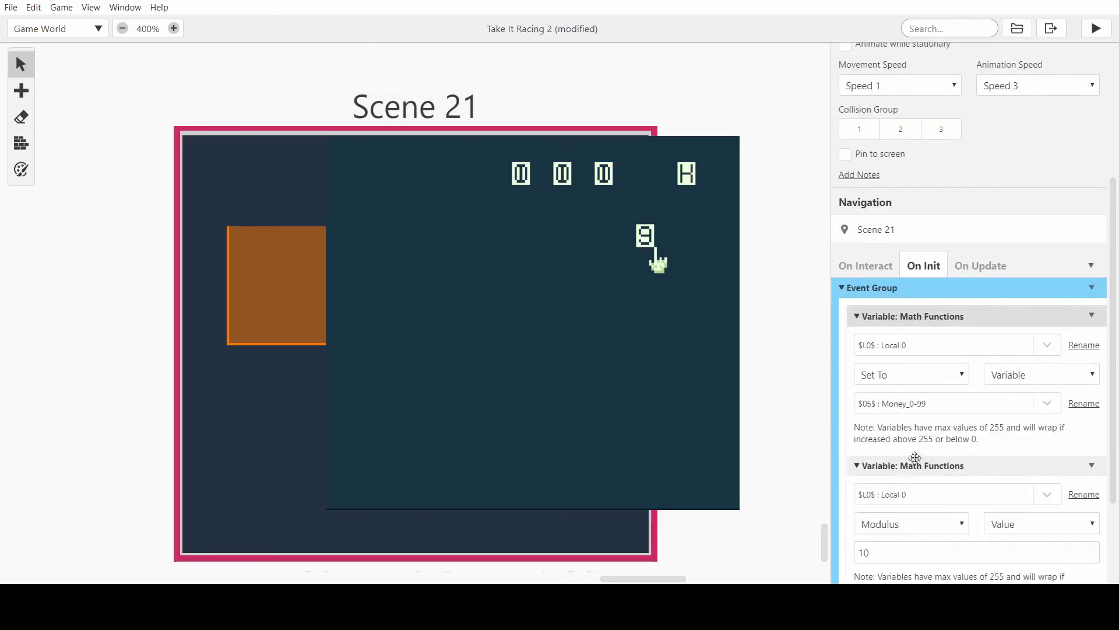
scroll(914, 460, down, 2)
click(890, 490)
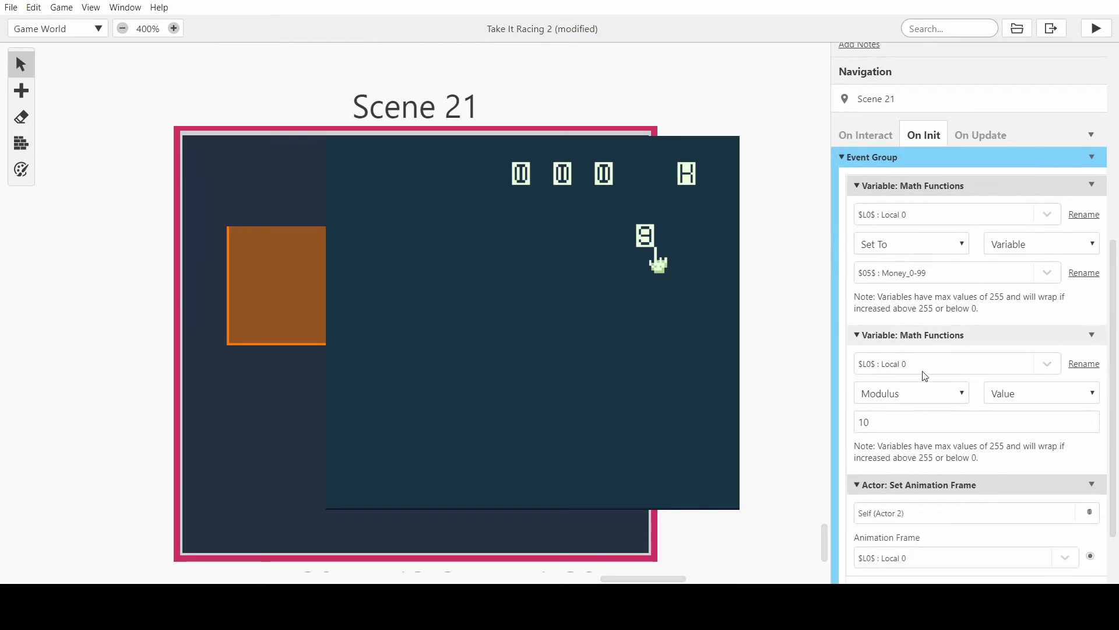
scroll(933, 349, down, 2)
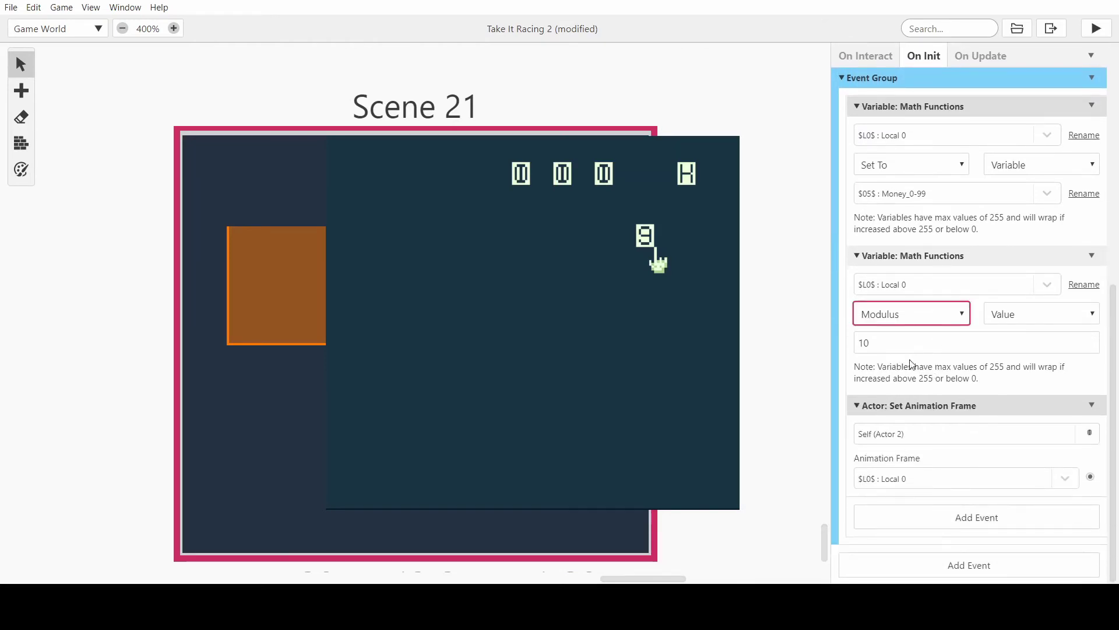
click(908, 387)
scroll(929, 453, up, 3)
scroll(927, 461, down, 3)
scroll(981, 267, up, 5)
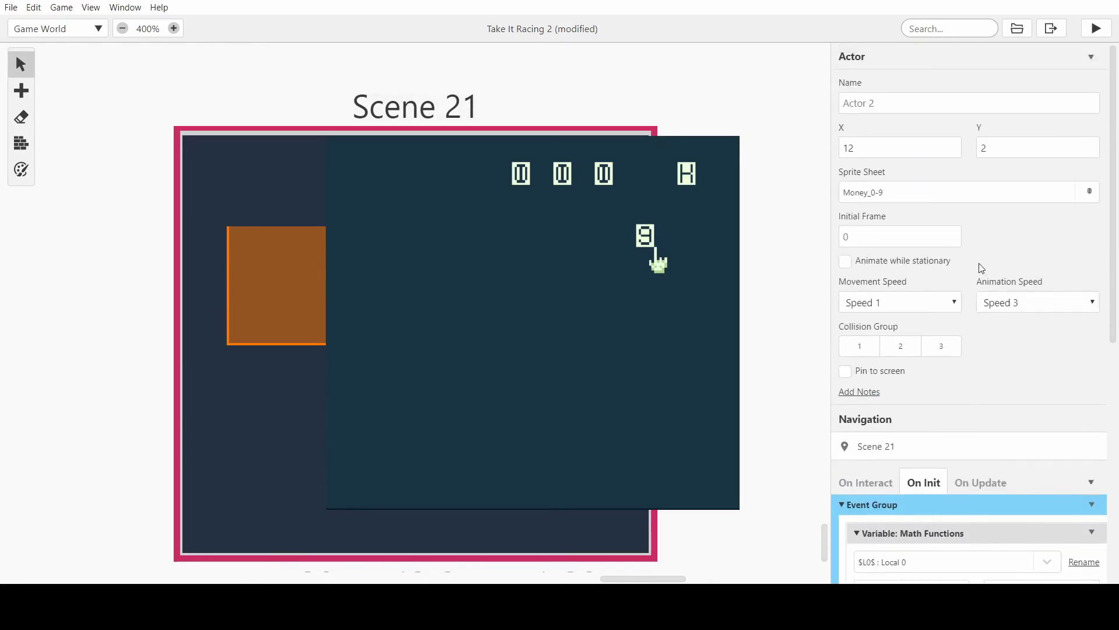
scroll(981, 267, down, 3)
Copy Actor 2's On Init event group and paste it into the same actor's On Interact script
click(876, 269)
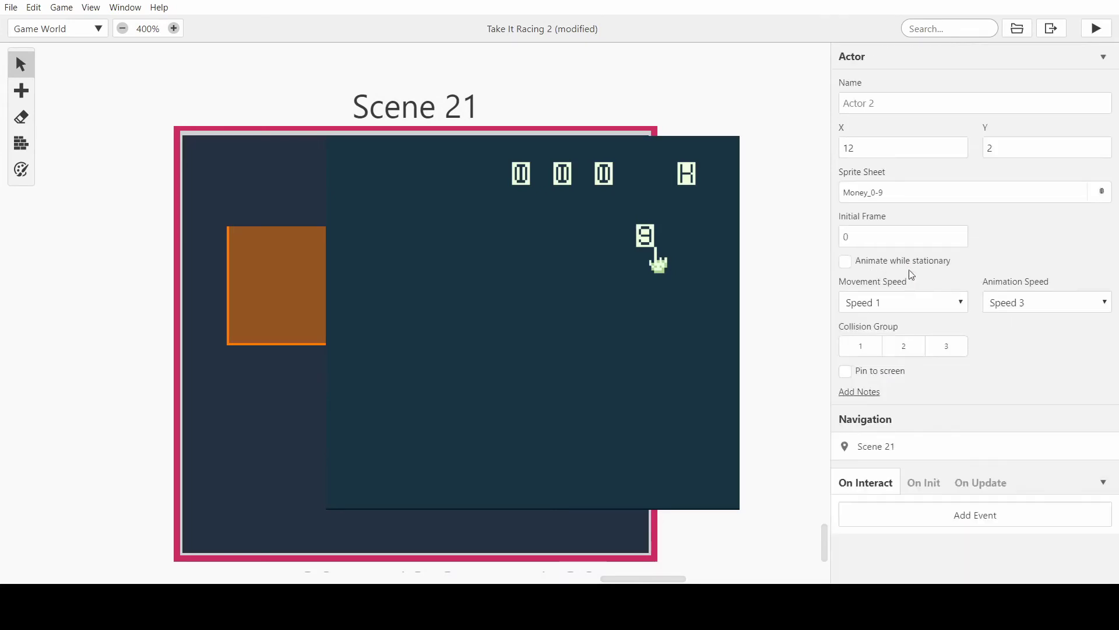
click(924, 477)
scroll(1118, 349, down, 5)
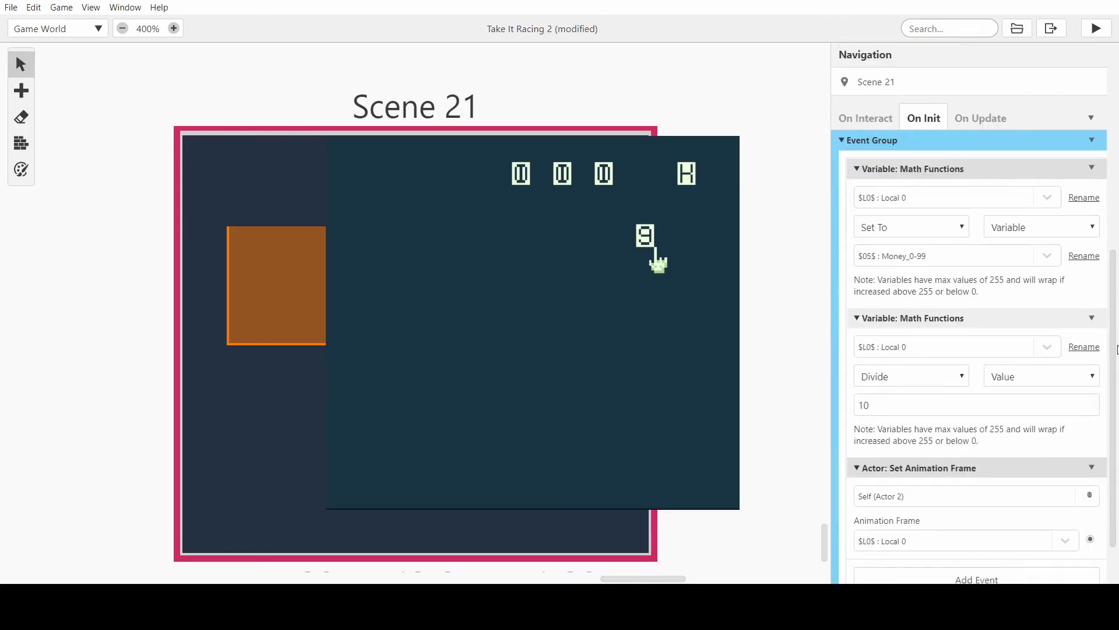
click(1092, 140)
click(1031, 207)
click(883, 122)
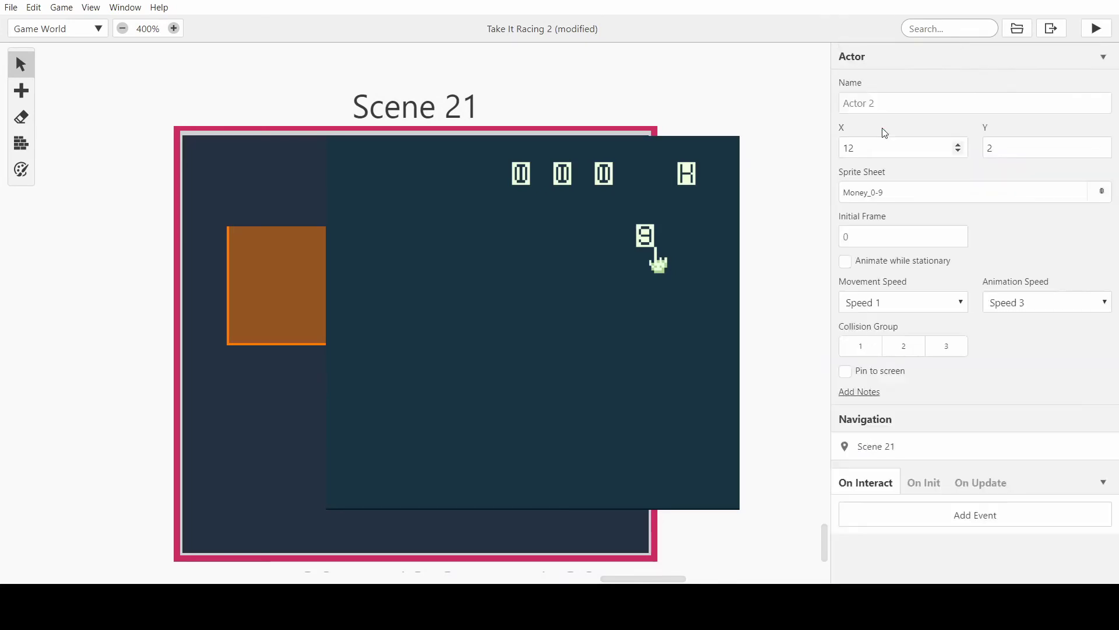
alt+click(910, 516)
Duplicate the Actor: Invoke Script event at the end of the trigger's On Trigger script
click(307, 272)
scroll(906, 449, down, 3)
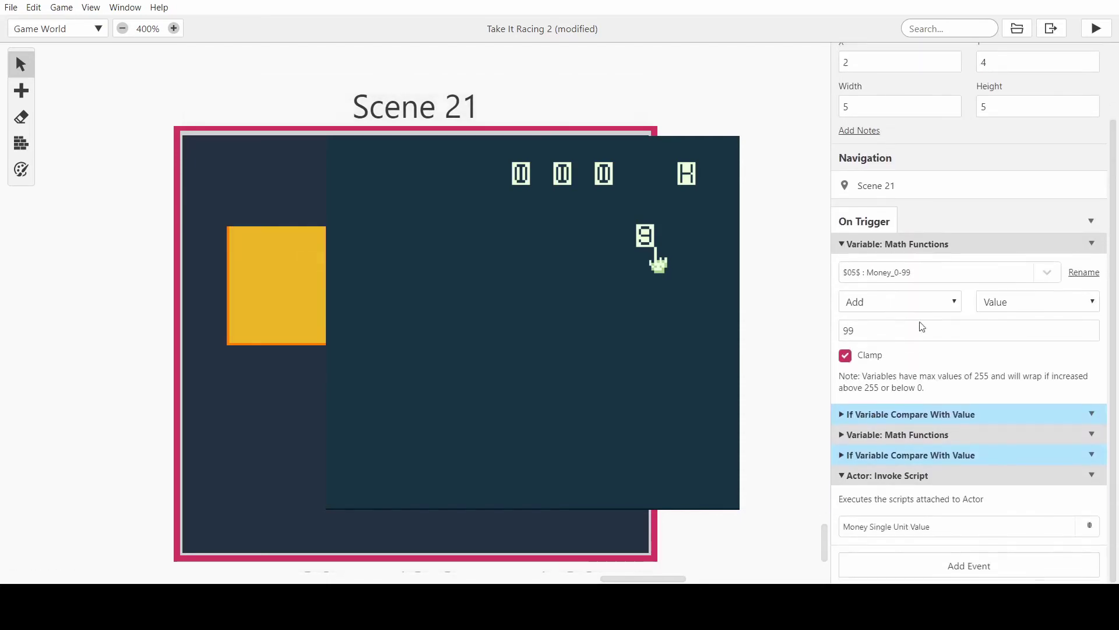
click(1092, 475)
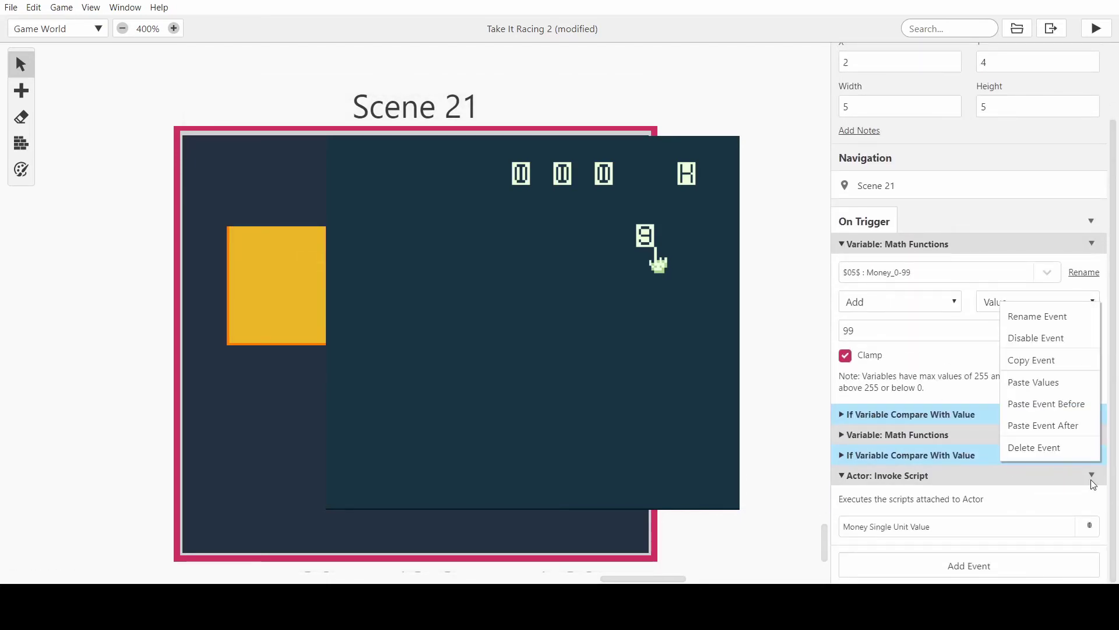
click(1031, 359)
alt+click(935, 565)
scroll(935, 542, down, 2)
Select the Money Single Unit Value actor's name text for reuse and open Actor 2's name for editing
click(485, 192)
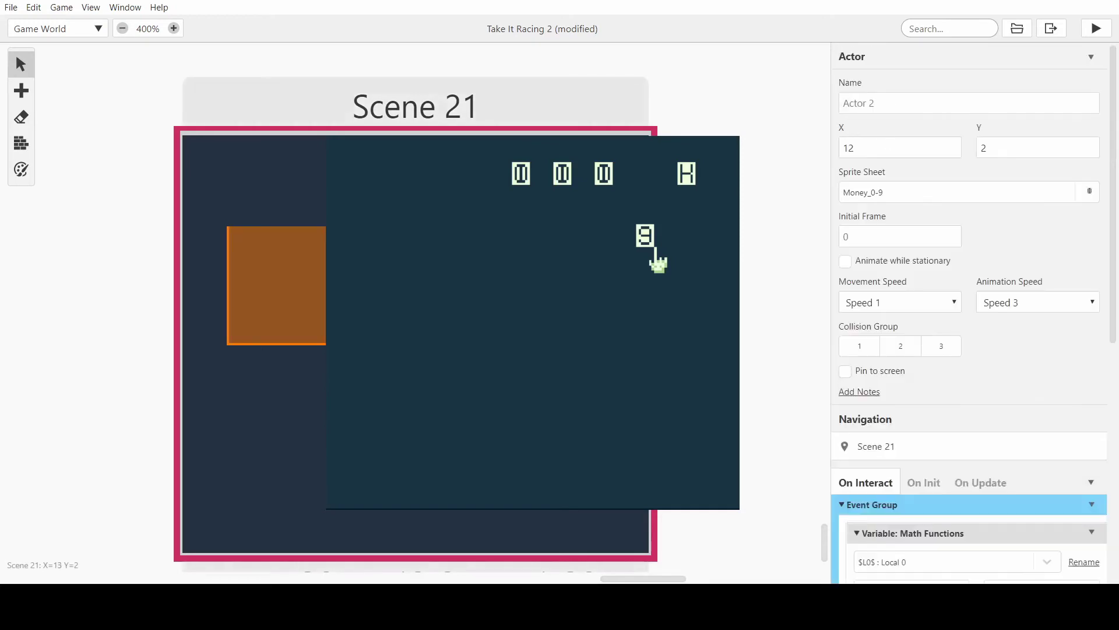
click(656, 251)
click(961, 103)
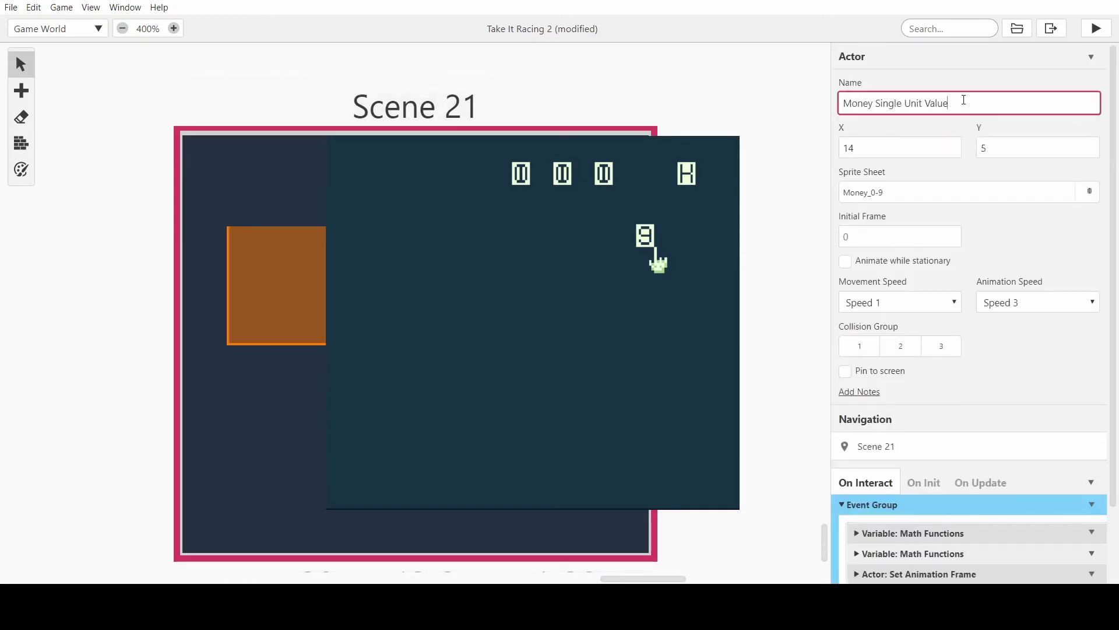
drag(962, 103, 755, 105)
click(655, 257)
click(954, 102)
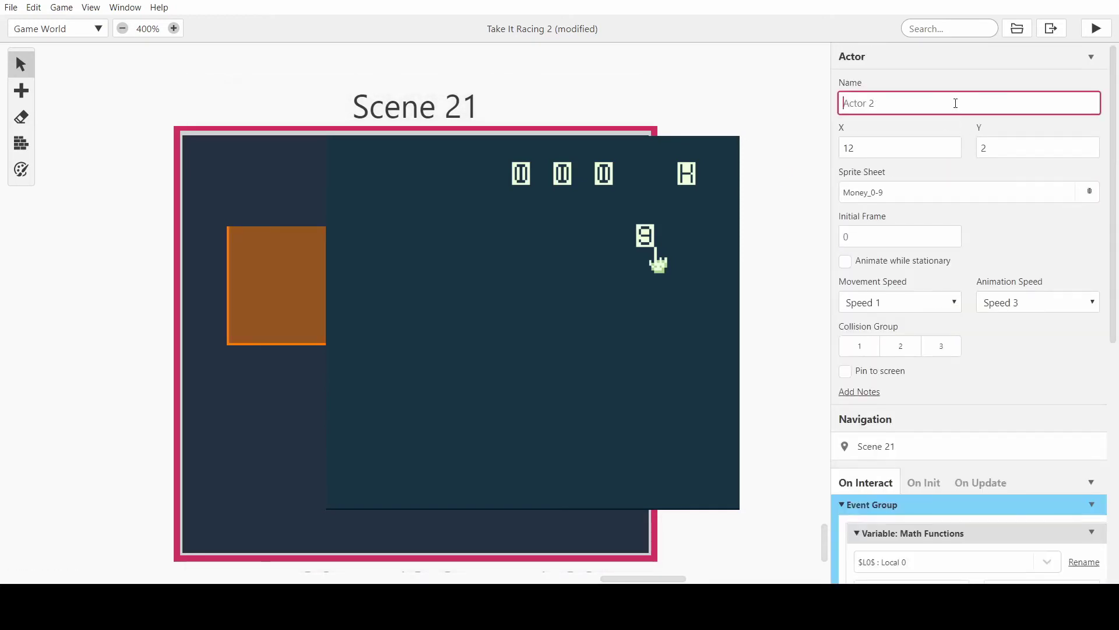
Rename Actor 2, the tens digit at X 12, Y 2, as Money Tens Unit Value
key(ctrl+v)
double_click(878, 105)
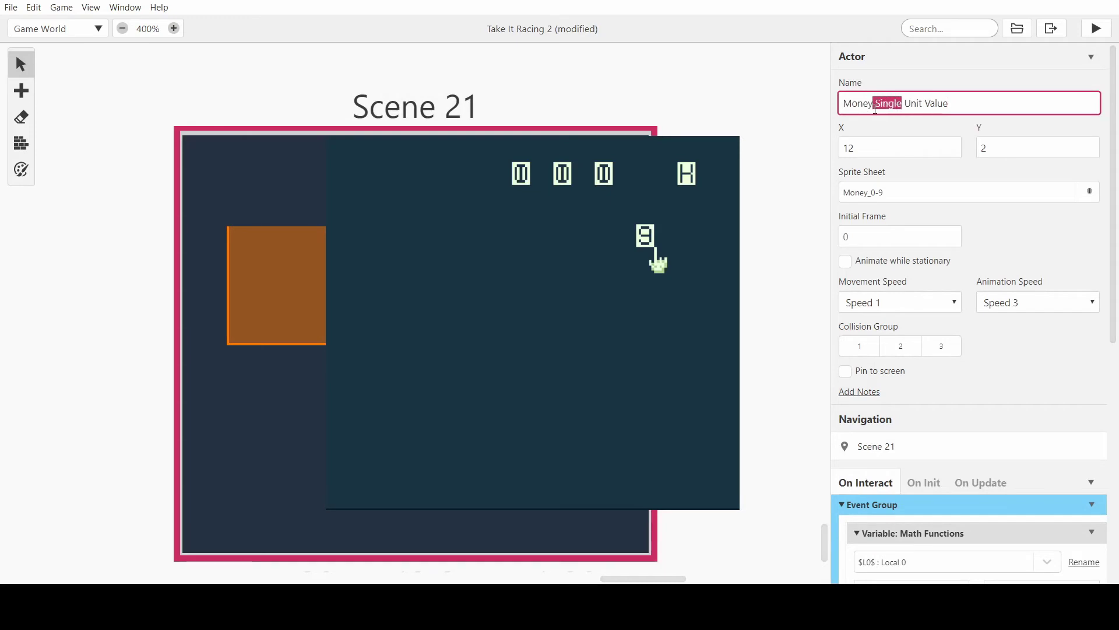
text(Tens)
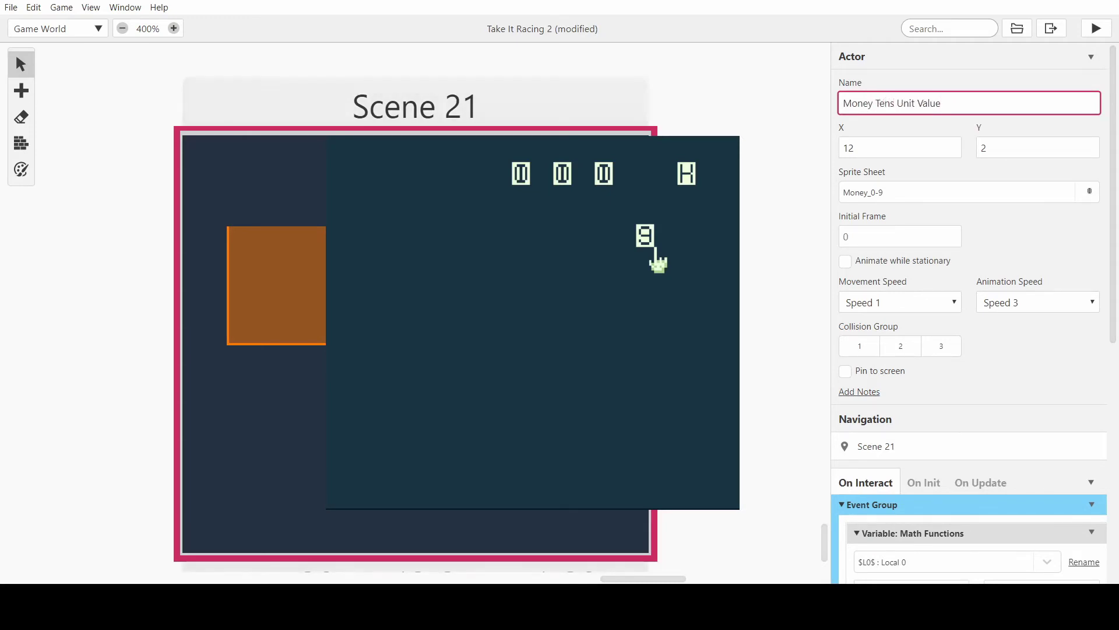
Set the trigger's last Actor: Invoke Script event to the Money Tens Unit Value actor and save the project
click(277, 285)
scroll(980, 350, down, 3)
click(941, 526)
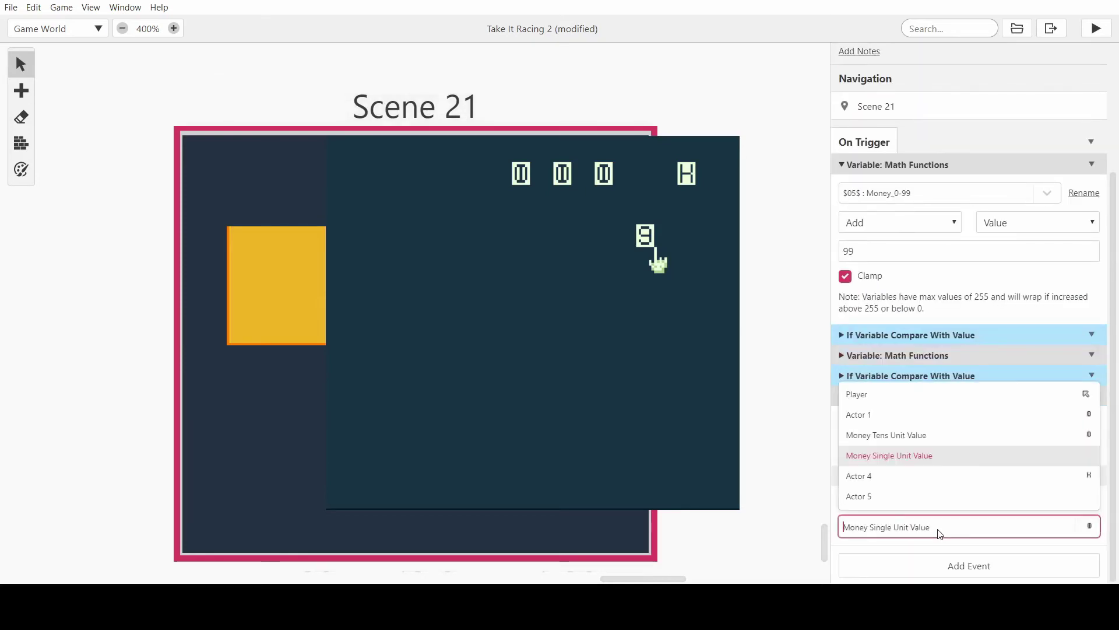
click(907, 436)
key(ctrl+s)
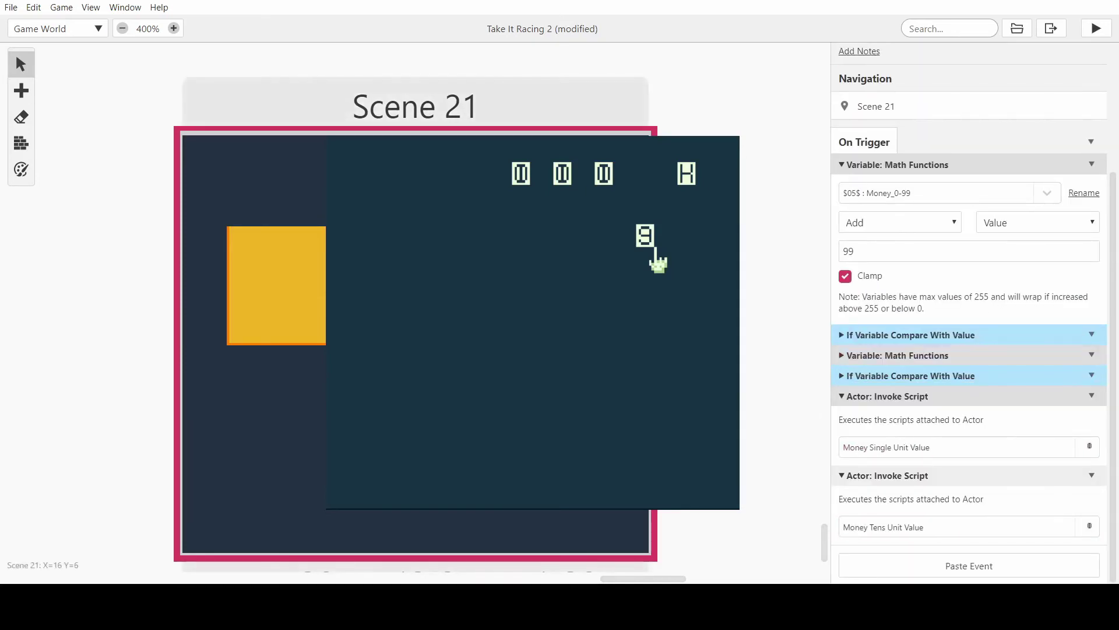
Run the game, move the cursor around the digits to the trigger area, and activate it repeatedly to test the money digits
click(1096, 28)
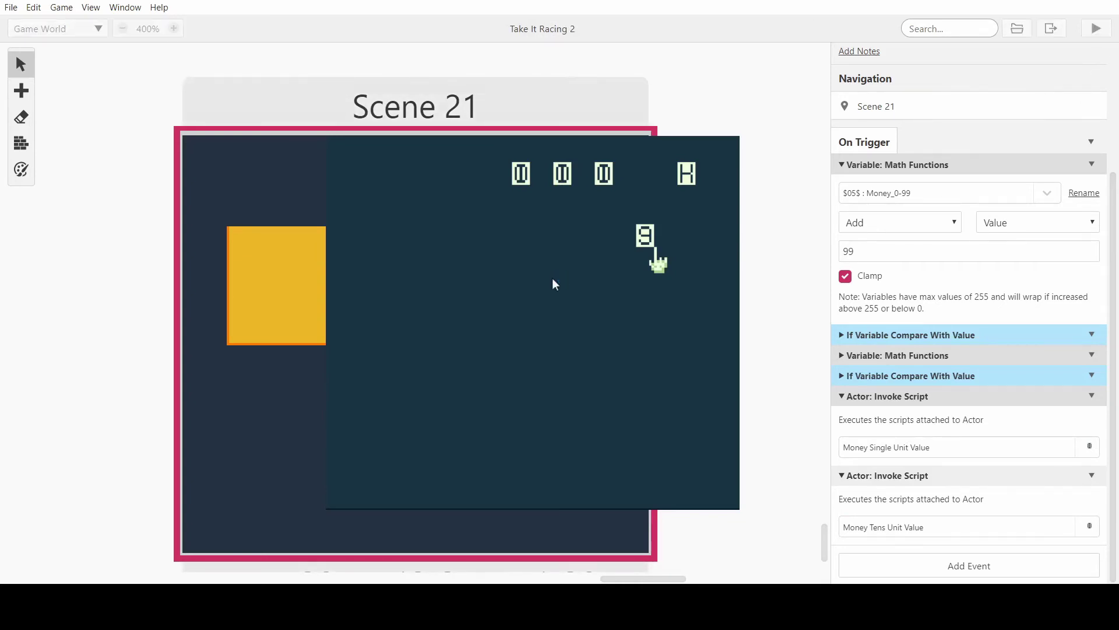
key(Left)
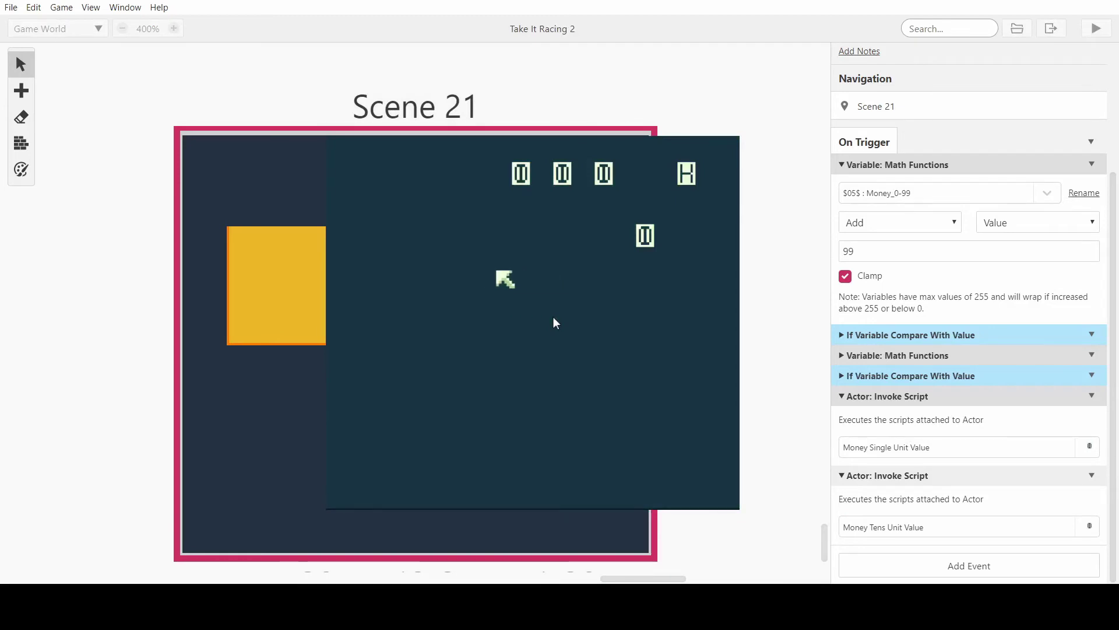
key(Right)
key(Right)
key(Up)
key(Up)
key(Right)
key(Down)
key(Right)
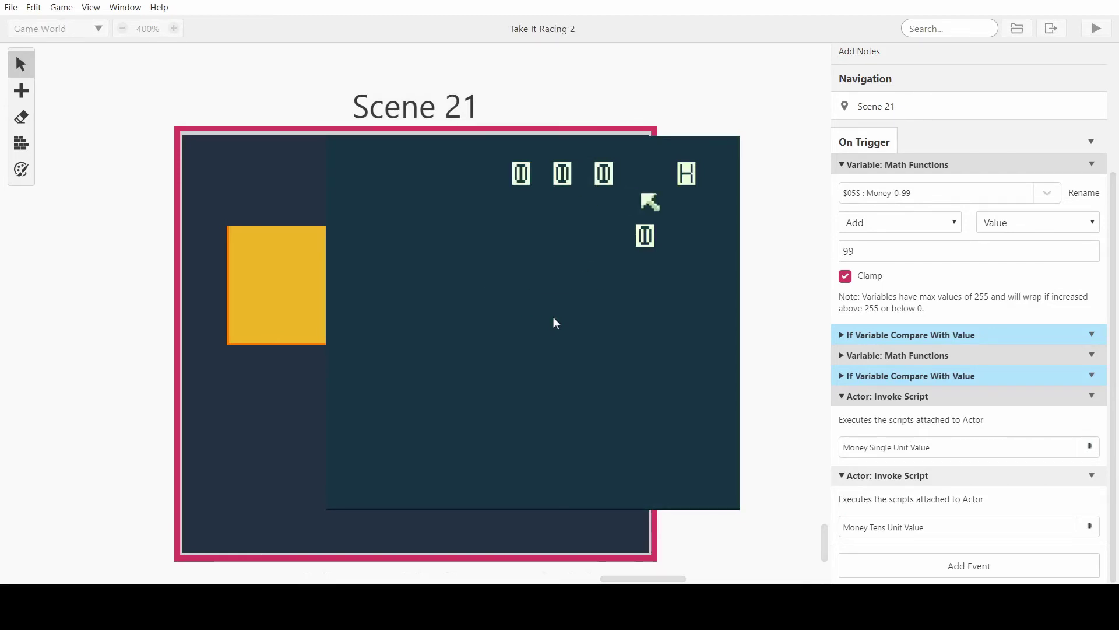
key(Down)
key(Left)
key(Down)
key(Left)
key(Left)
key(Left)
key(z)
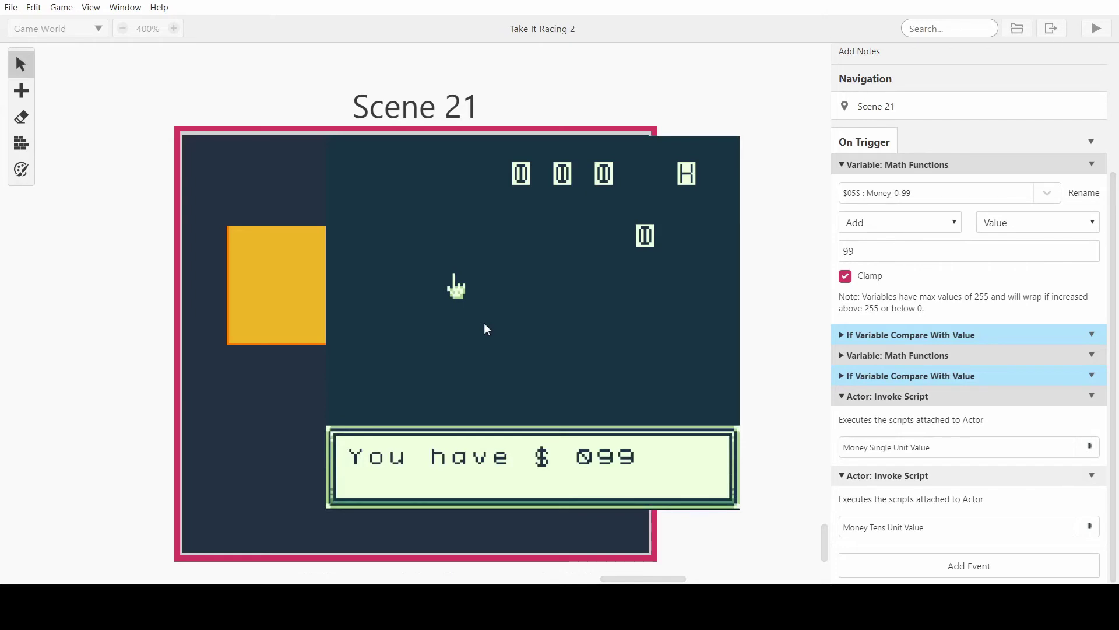
key(z)
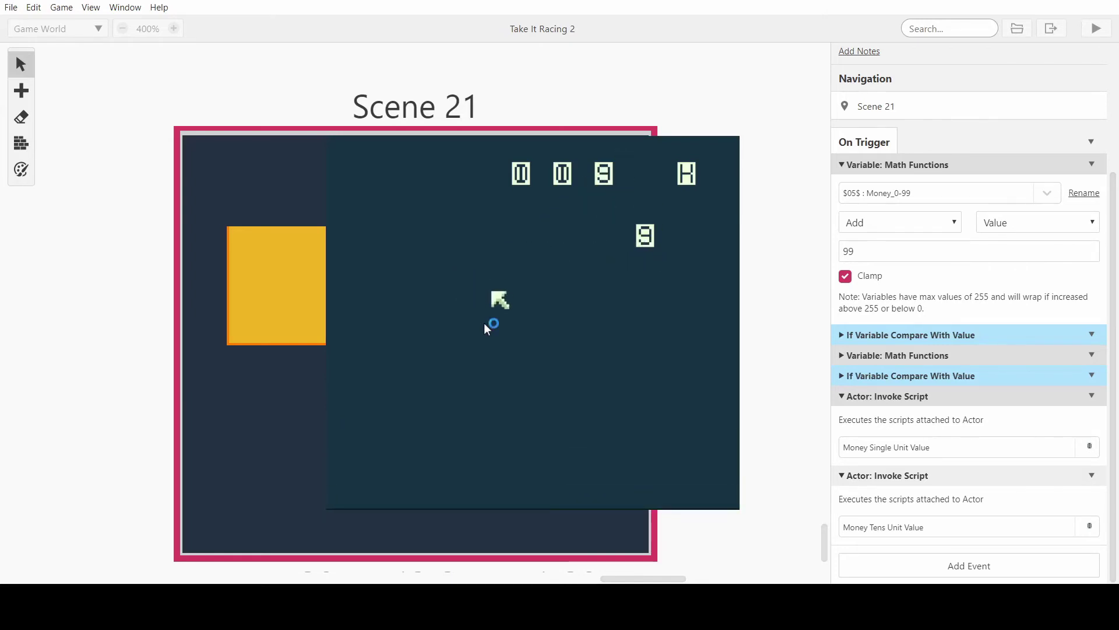
key(z)
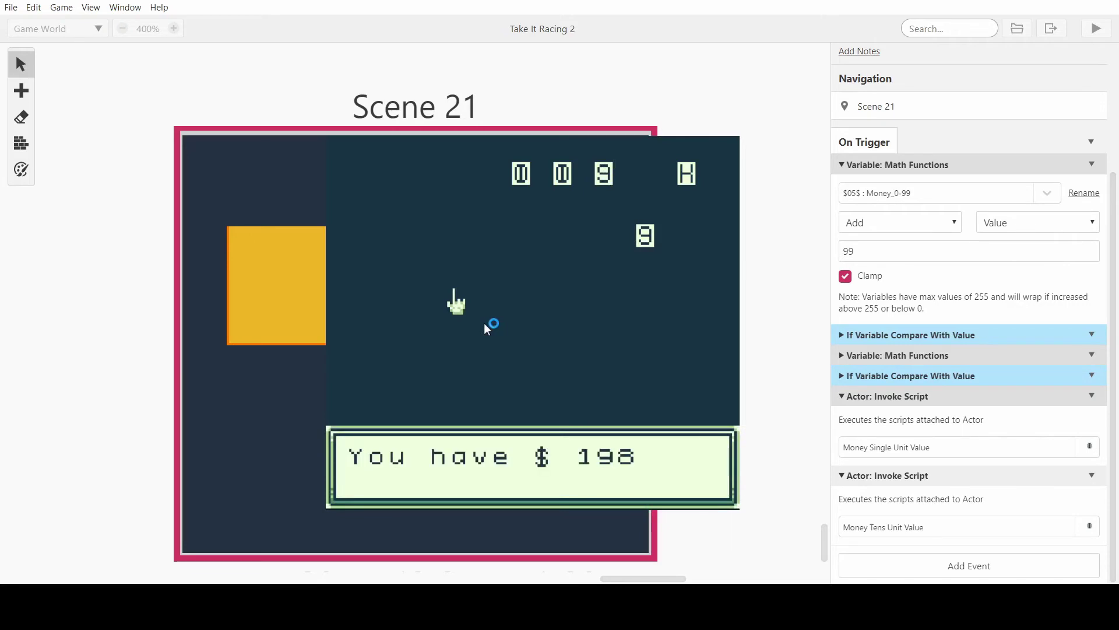
key(z)
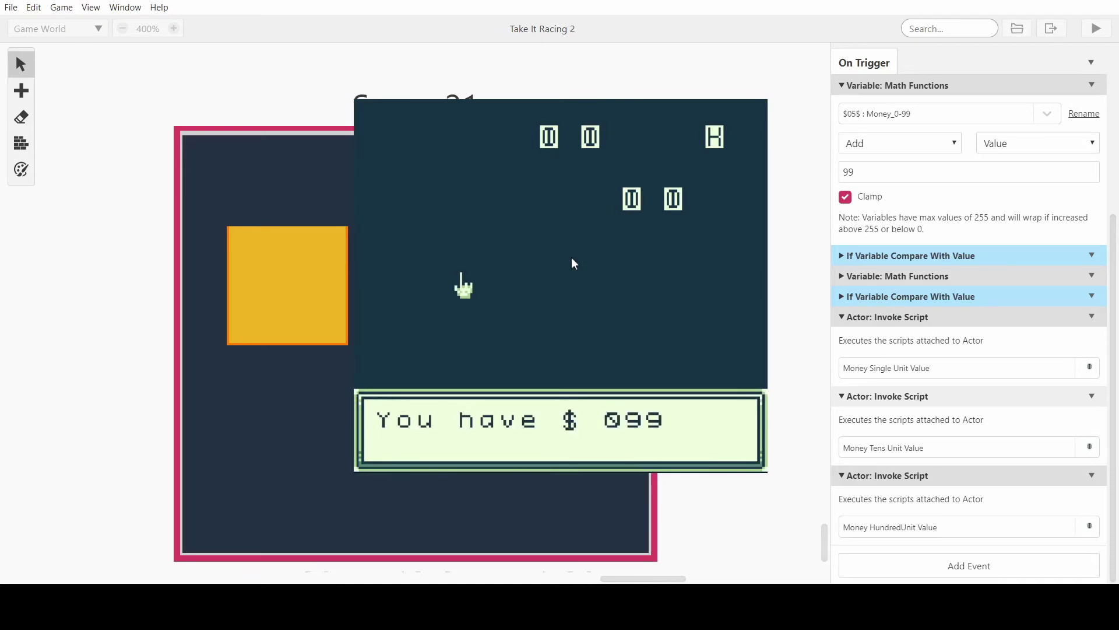
Activate the money trigger repeatedly to test the single, tens and hundreds digits past $1000, and close the game
key(z)
key(z)
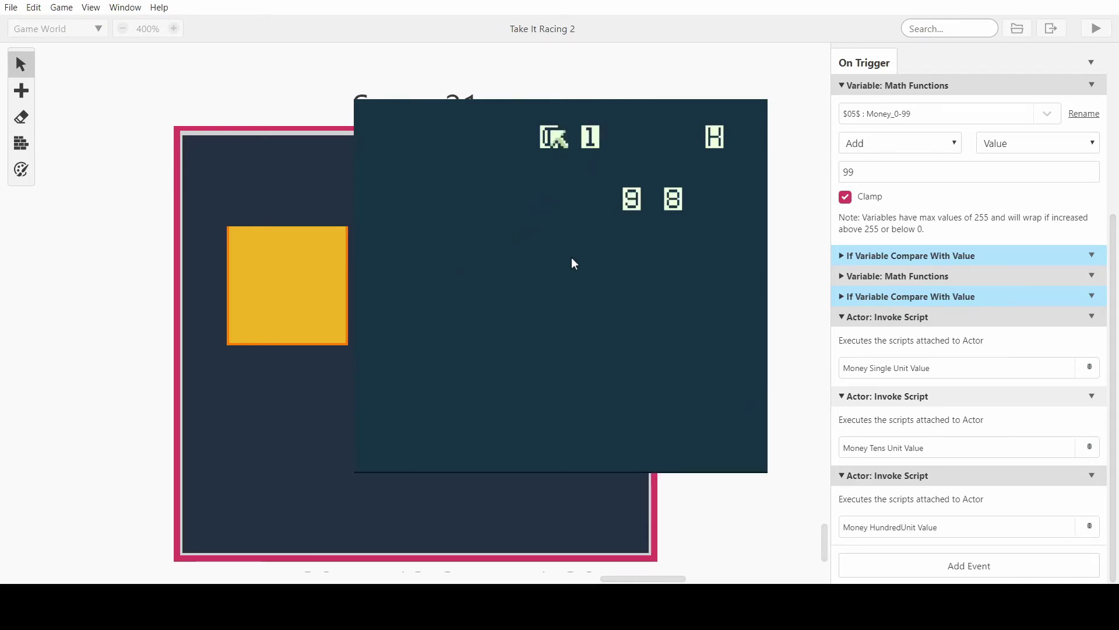
key(z)
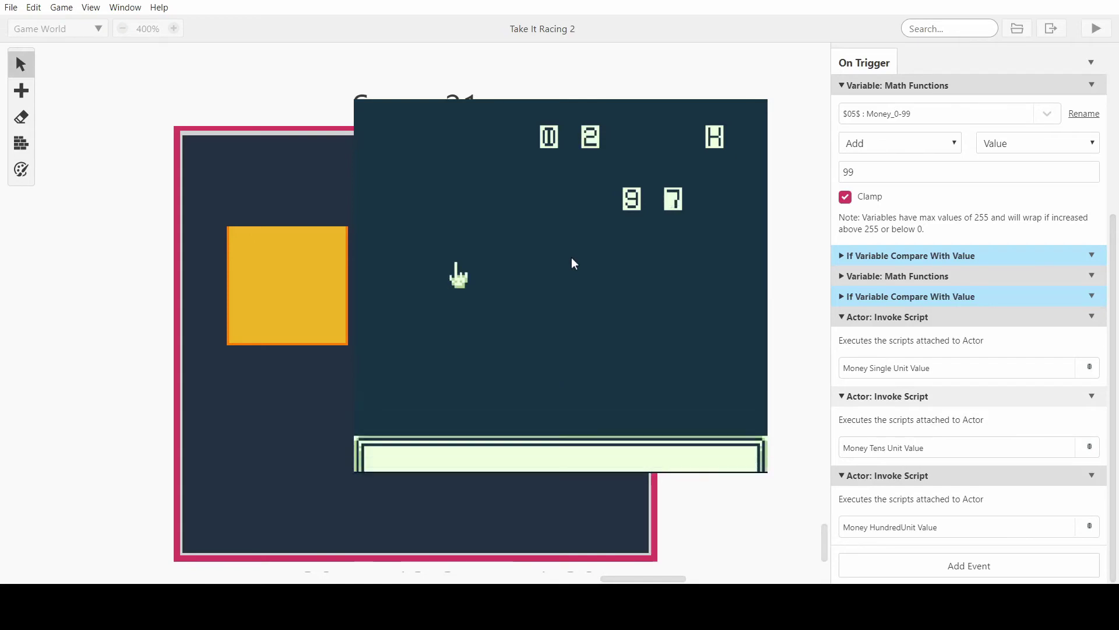
key(z)
key(z)
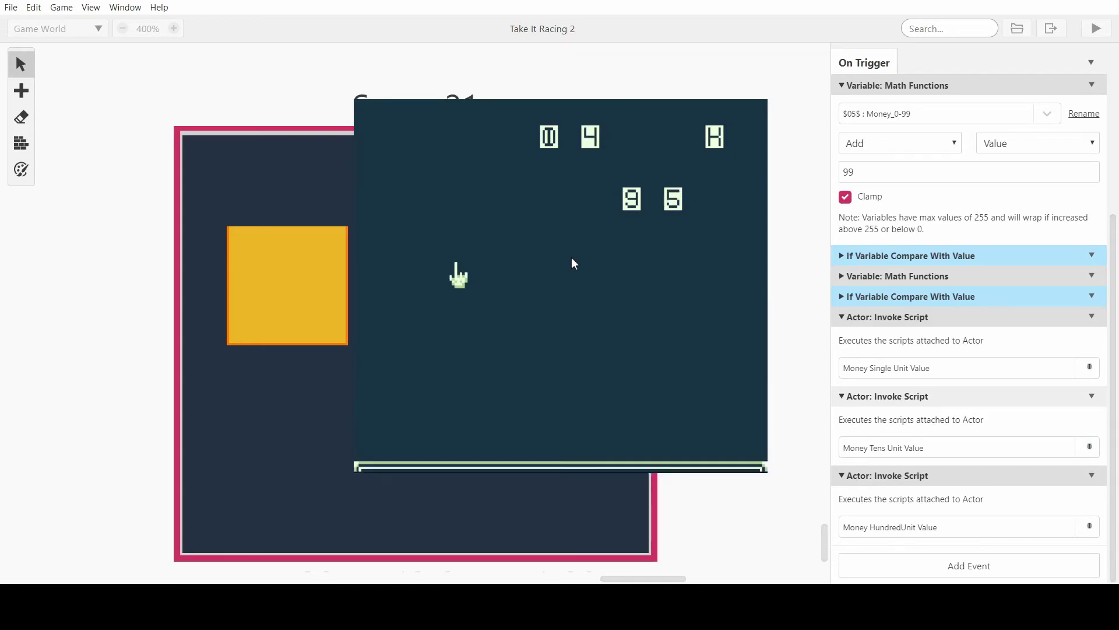
key(z)
key(z)
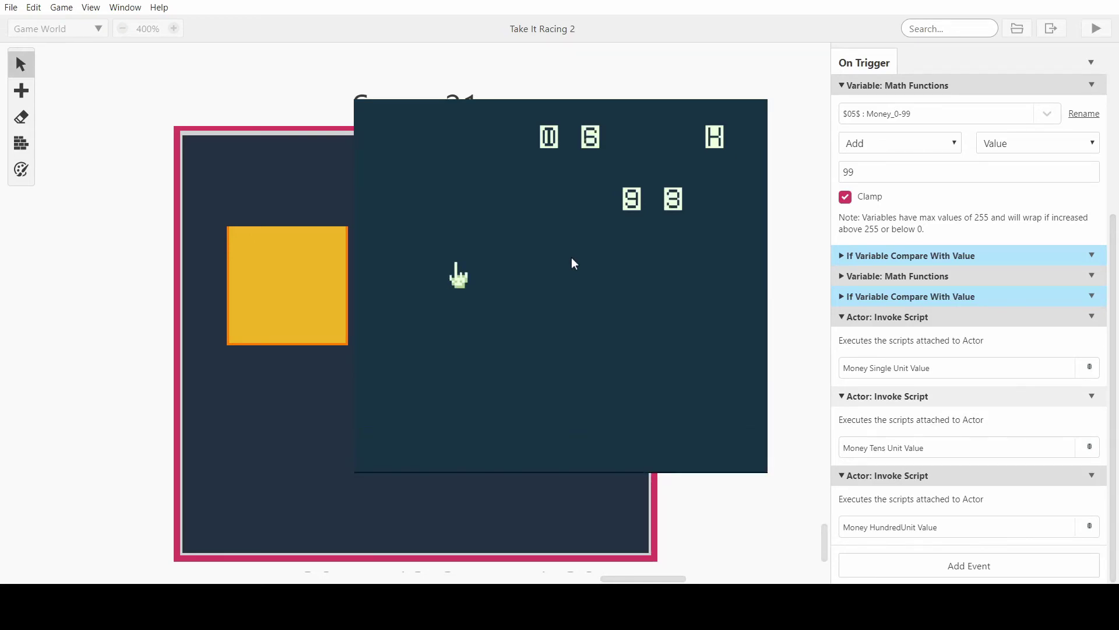
key(z)
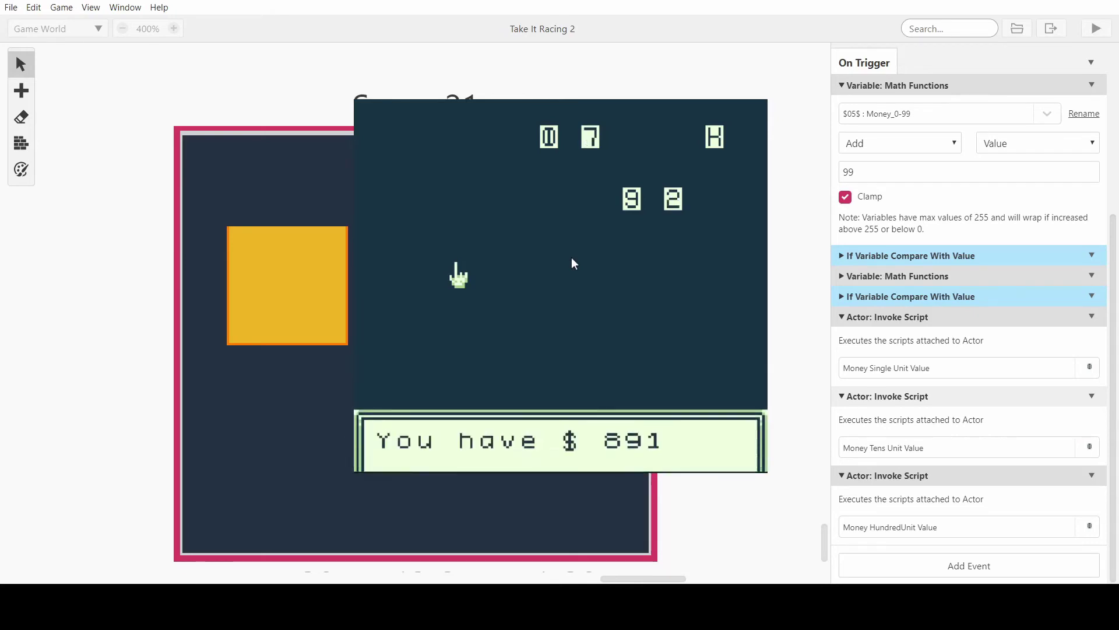
key(z)
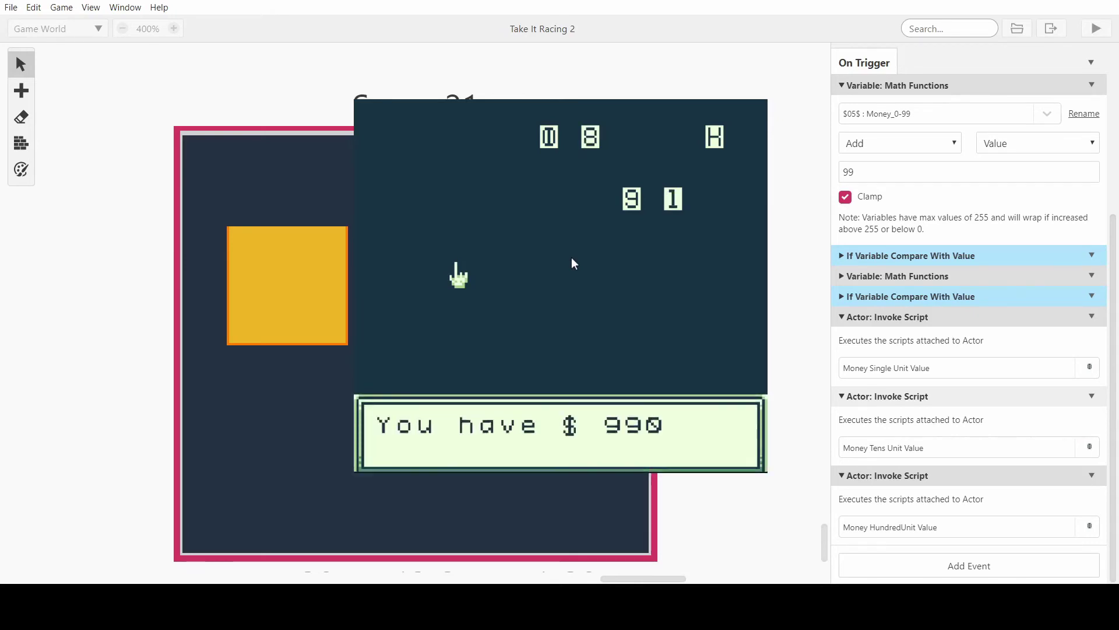
key(z)
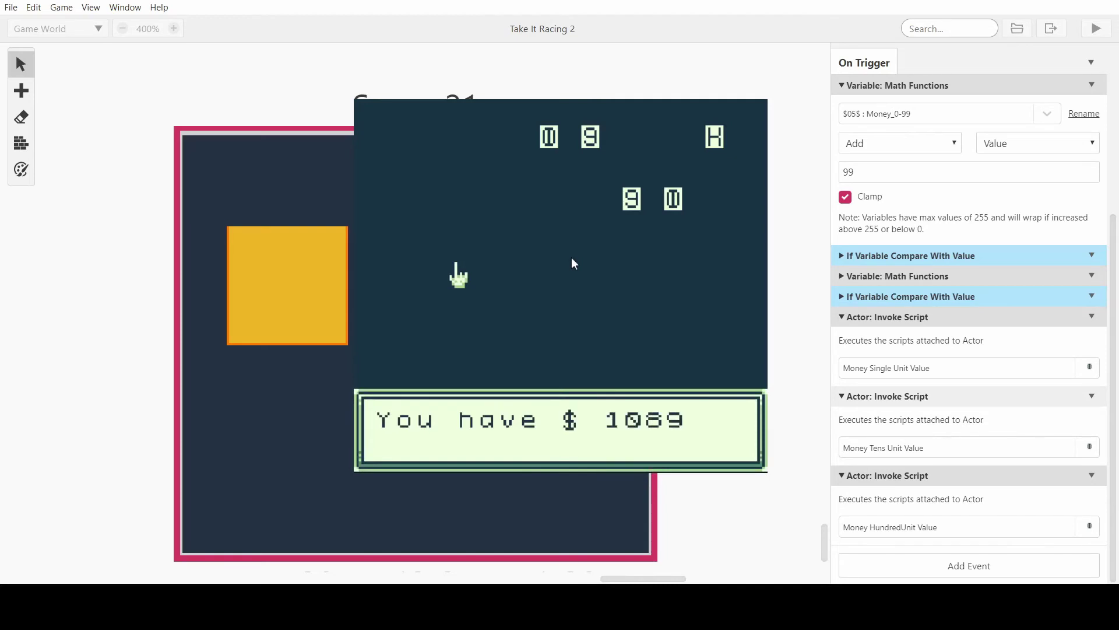
key(z)
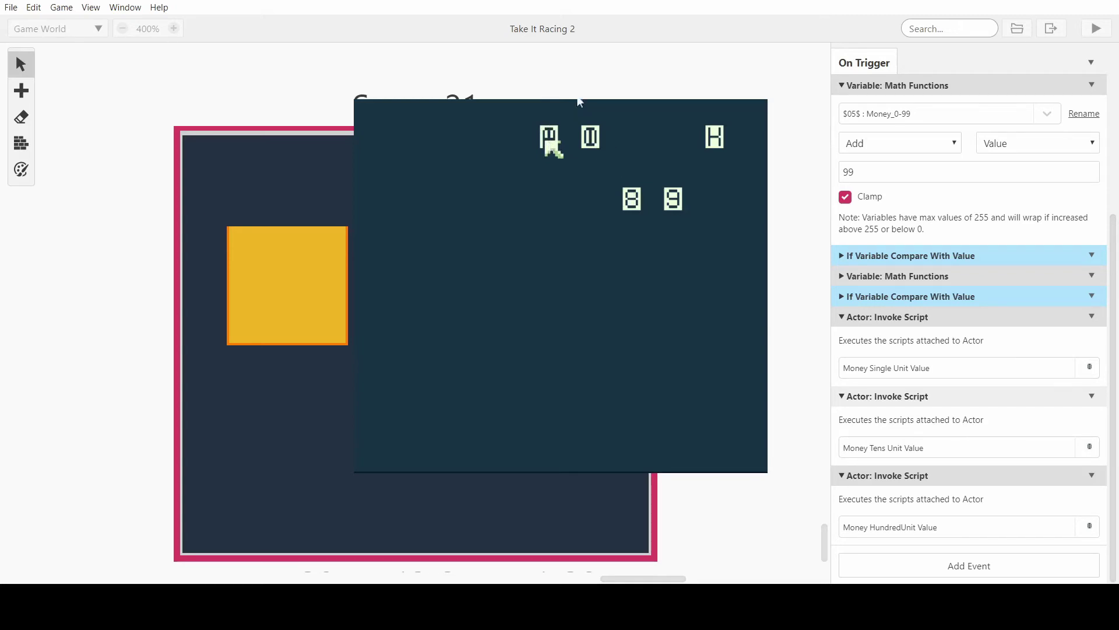
click(615, 97)
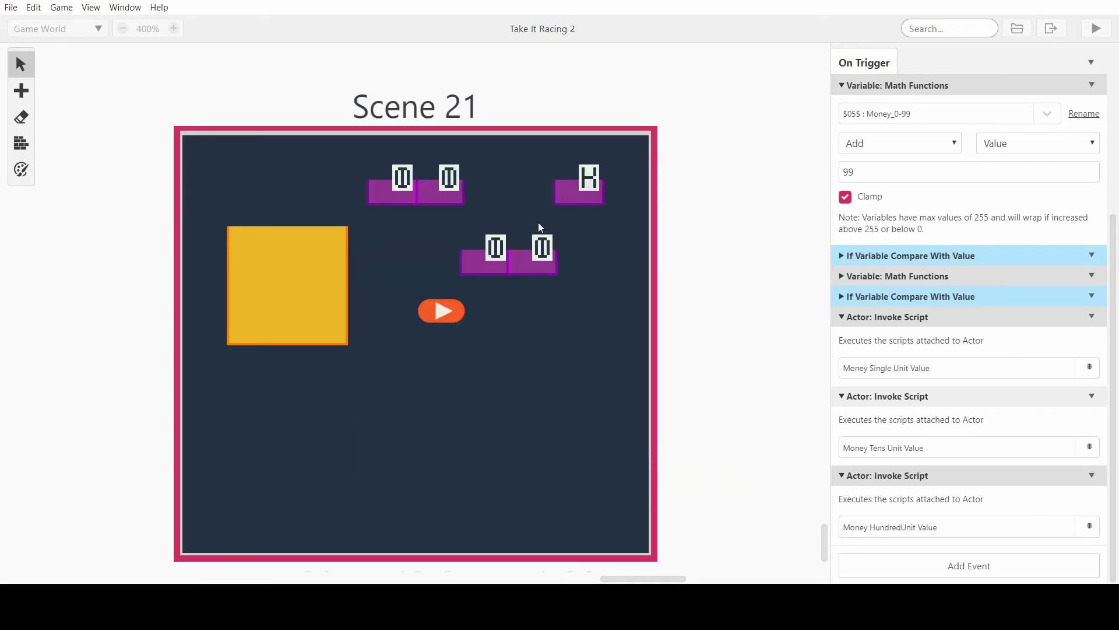
Move the Money HundredUnit Value actor down to the row of the tens and single digits, directly before the tens digit
click(565, 529)
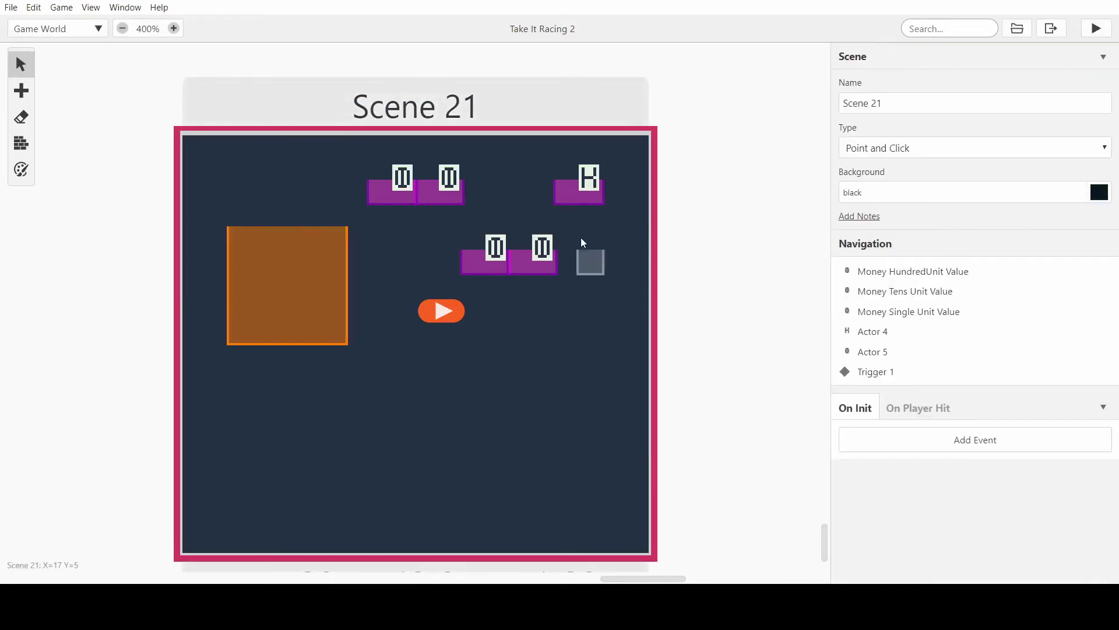
click(590, 190)
click(542, 259)
drag(431, 198, 428, 268)
Delete the unused Actor 5 digit and move the H actor to X 16, Y 5 at the end of the digit row
click(408, 190)
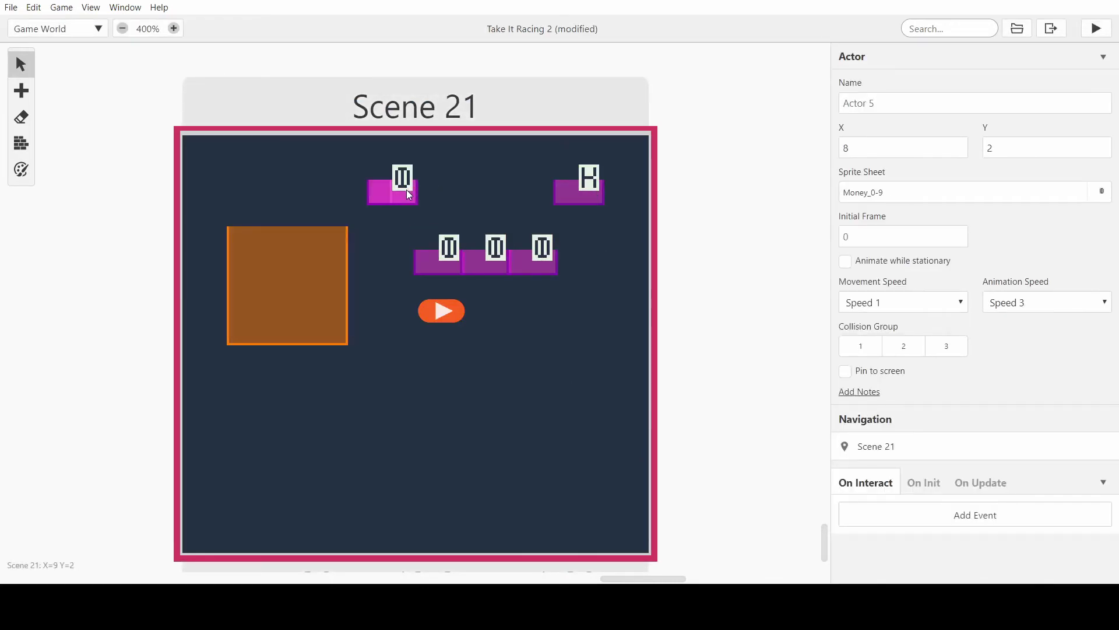
key(Delete)
click(565, 194)
drag(564, 195, 578, 252)
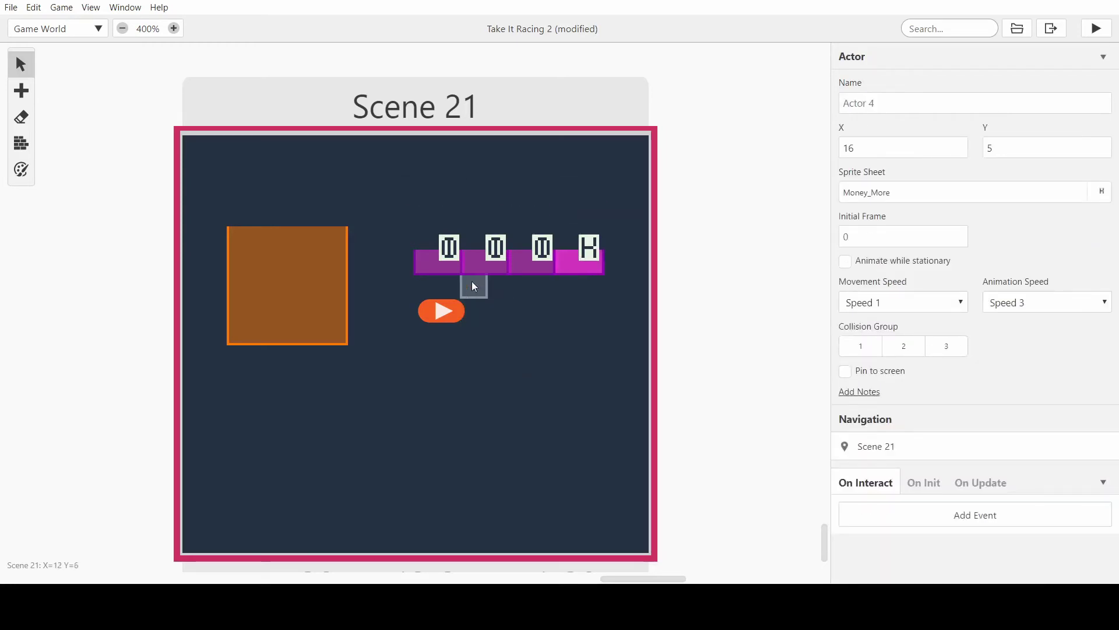
Place a copy of the Money Single Unit Value actor in the scene and delete it
click(455, 268)
click(527, 264)
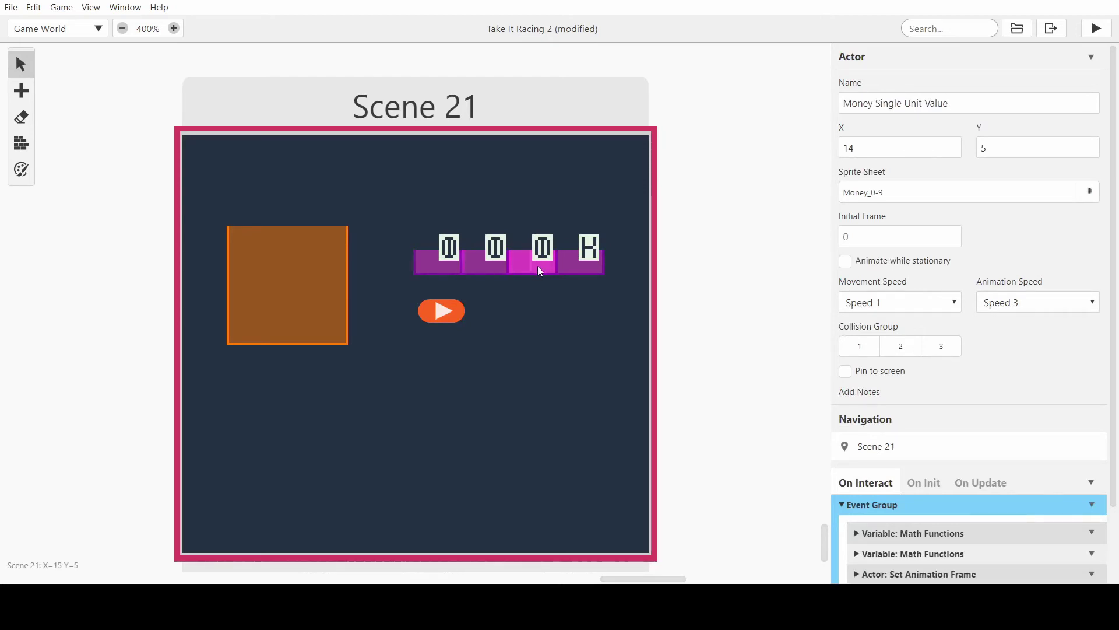
alt+drag(537, 266, 394, 264)
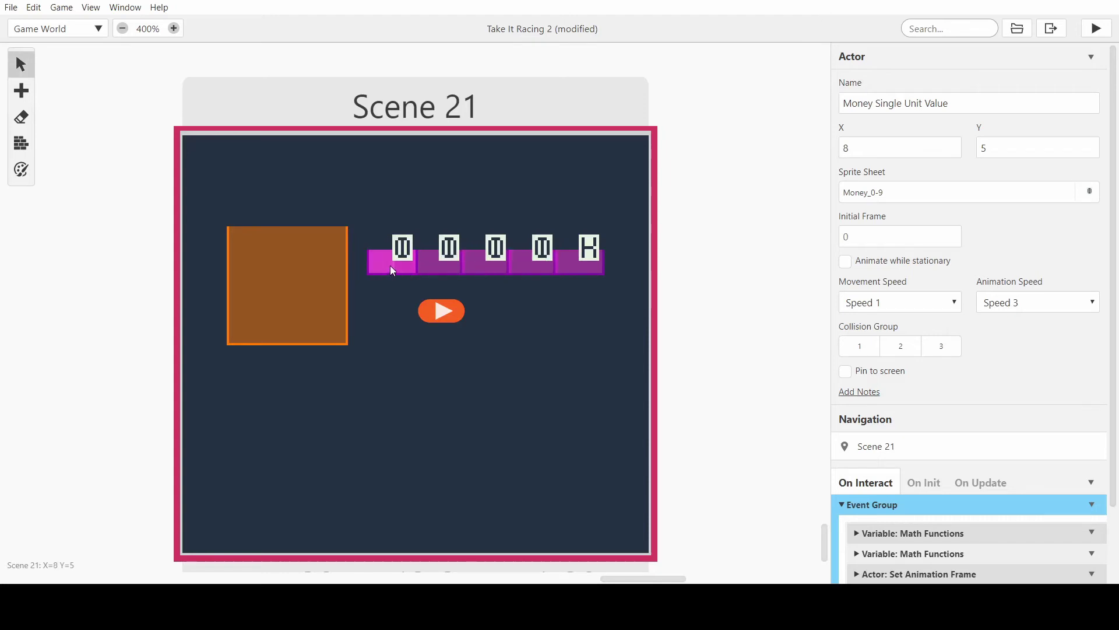
drag(390, 265, 480, 204)
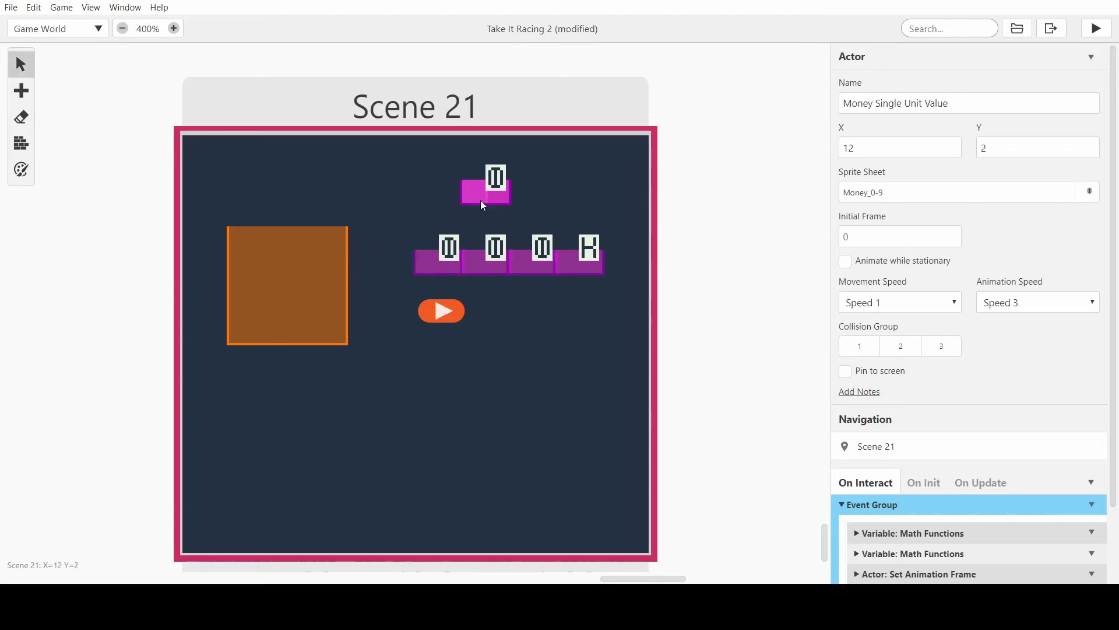
key(Delete)
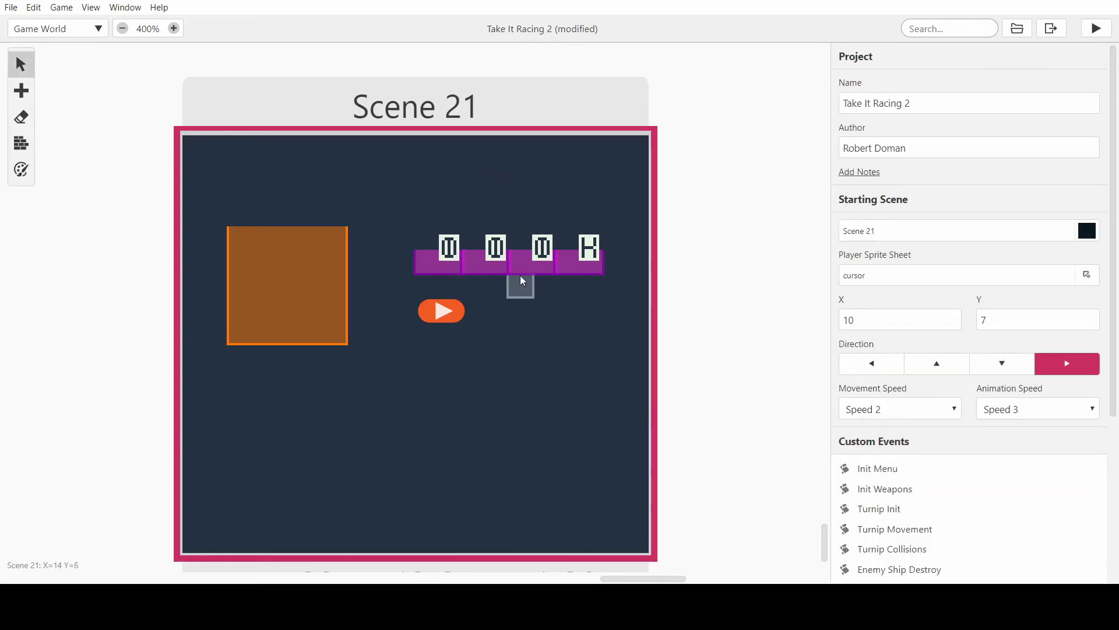
click(574, 257)
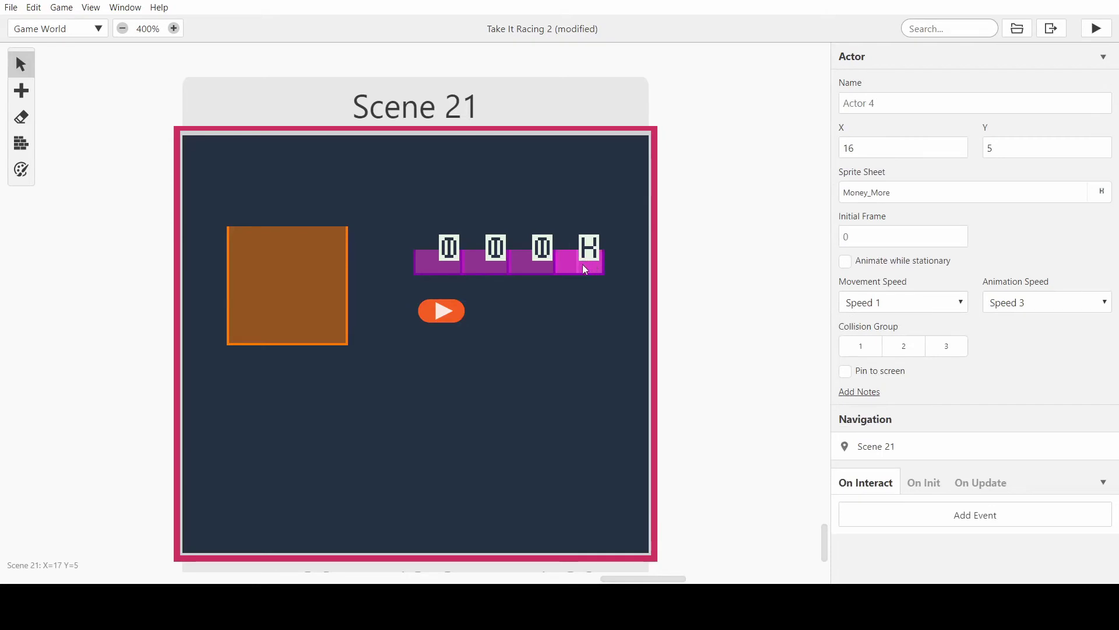
mouse_move(571, 262)
mouse_down()
mouse_move(590, 254)
mouse_move(571, 254)
mouse_up()
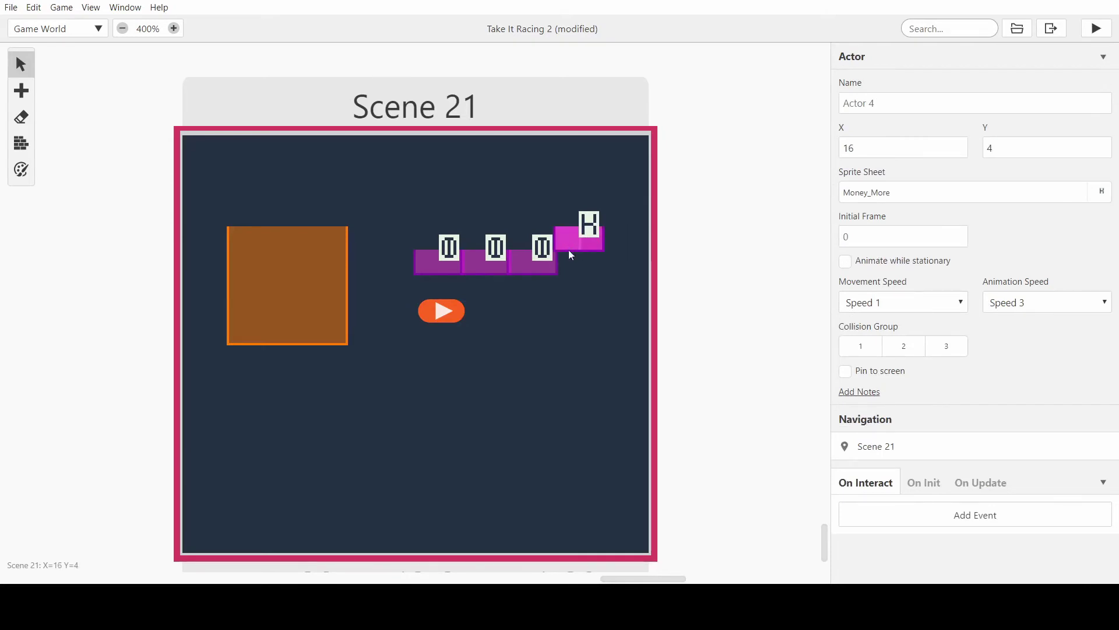
click(534, 258)
click(498, 261)
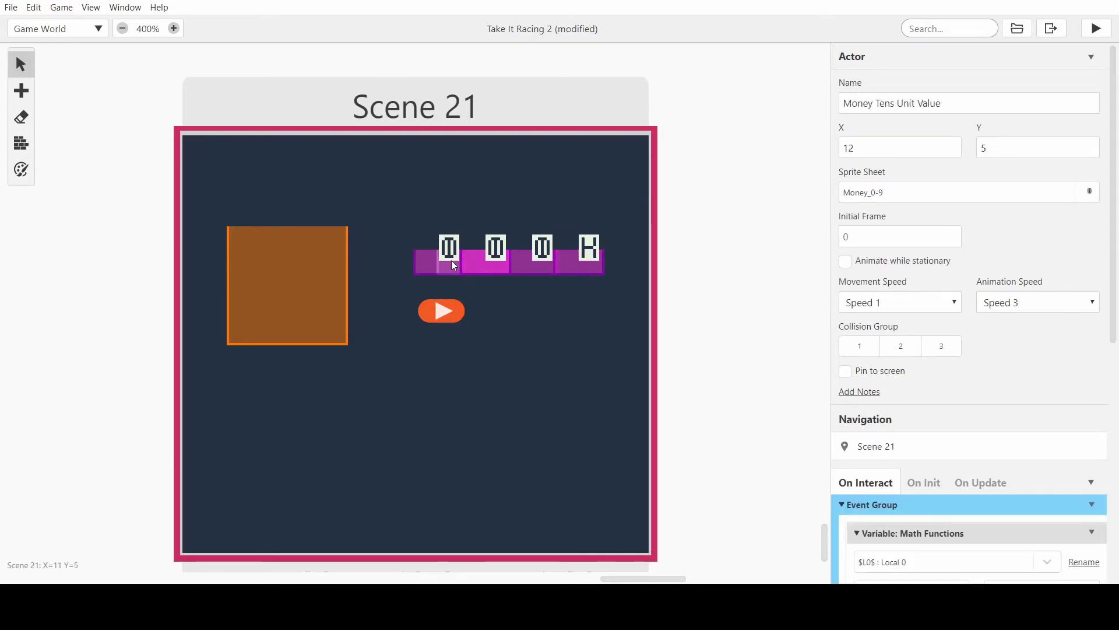
click(451, 260)
click(547, 258)
Add an If Variable Compare With Value event to the On Init script of the H actor
click(567, 267)
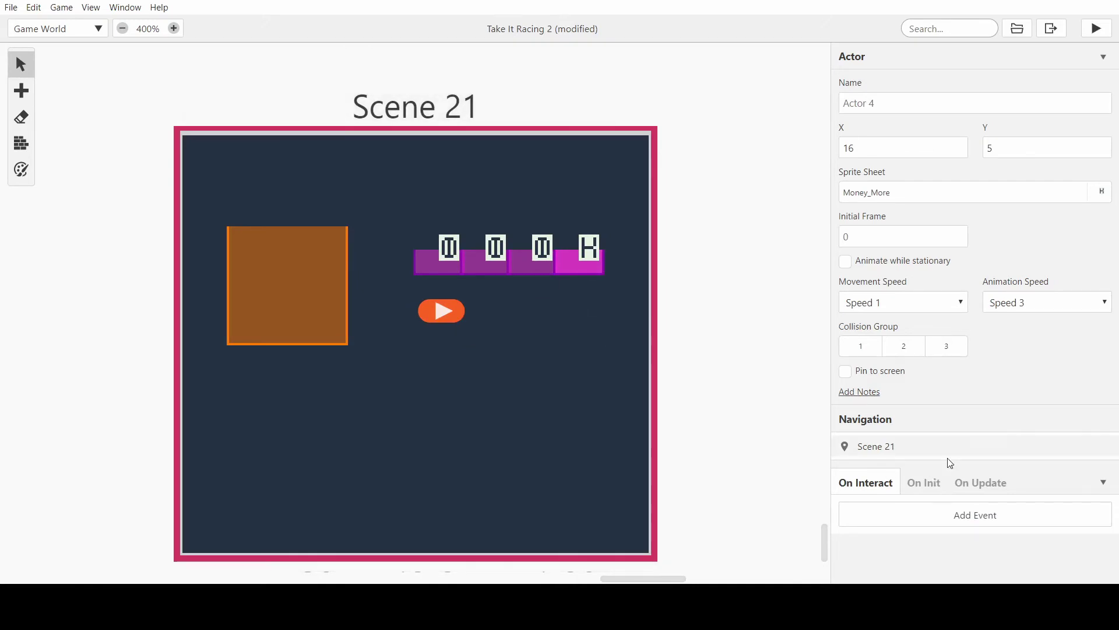
click(925, 485)
click(941, 515)
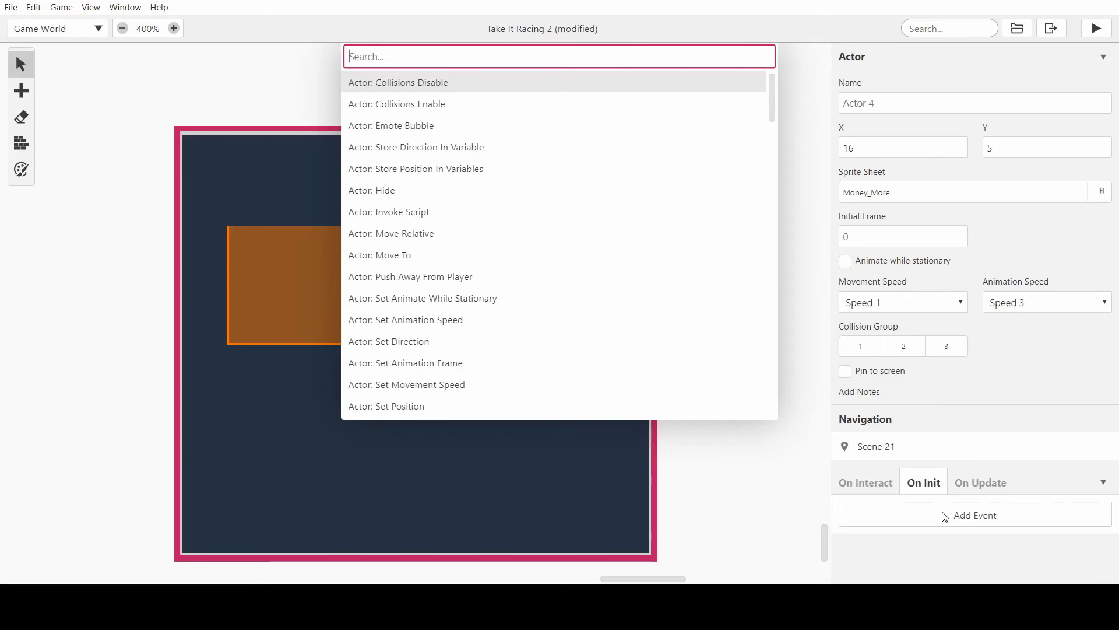
text(if)
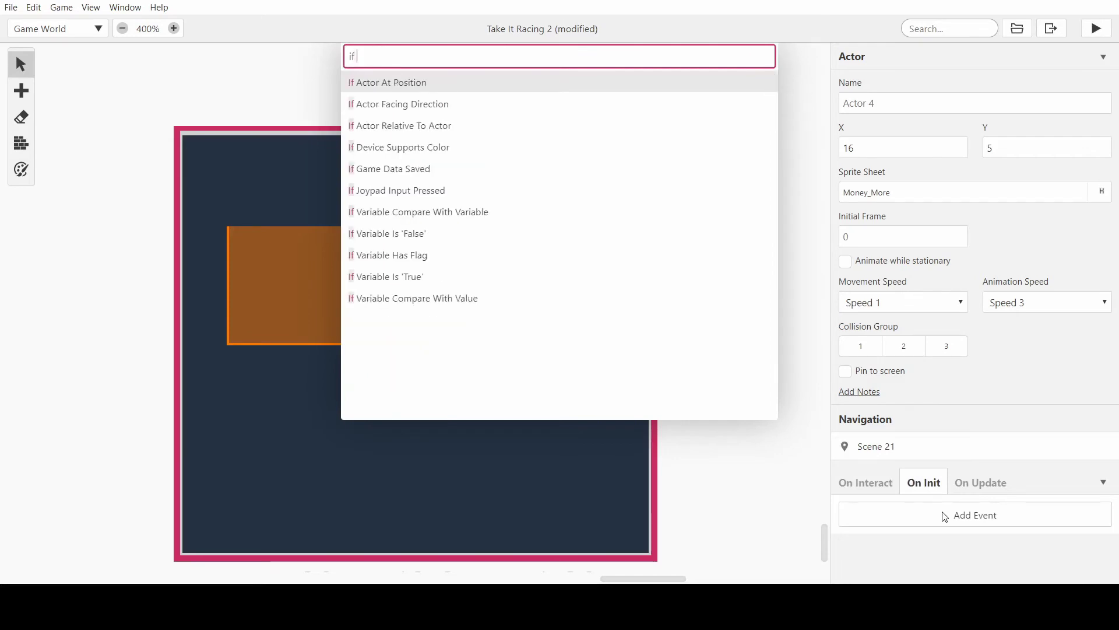
click(466, 303)
Set the If Variable Compare With Value condition to $06$ : Money_100-9900 Greater Than 9
scroll(963, 432, down, 3)
click(921, 374)
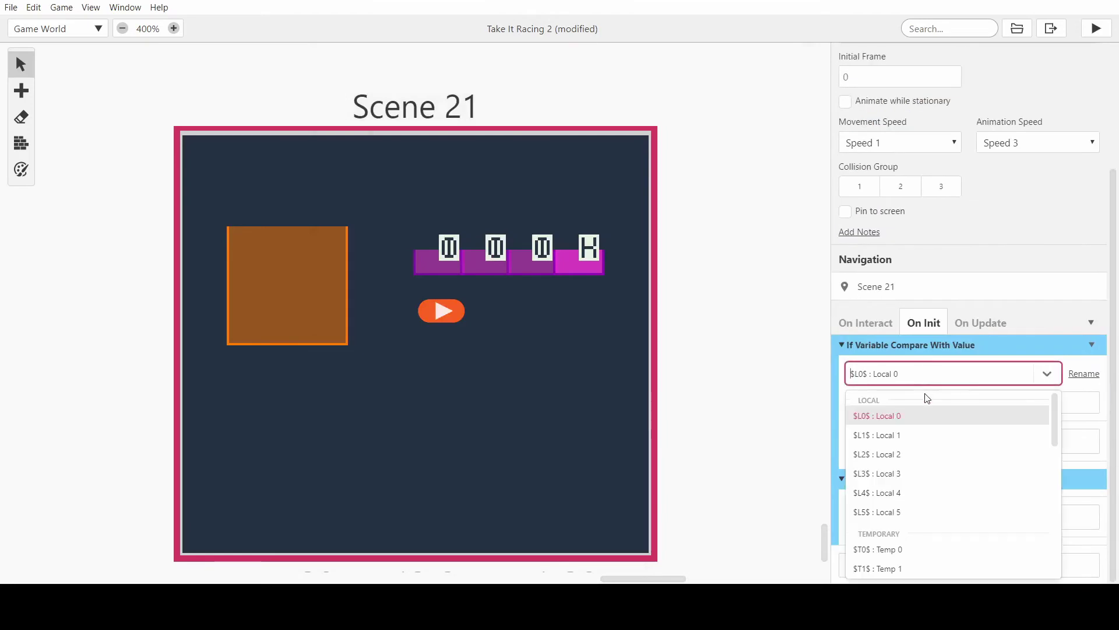
scroll(944, 437, down, 2)
scroll(950, 437, down, 3)
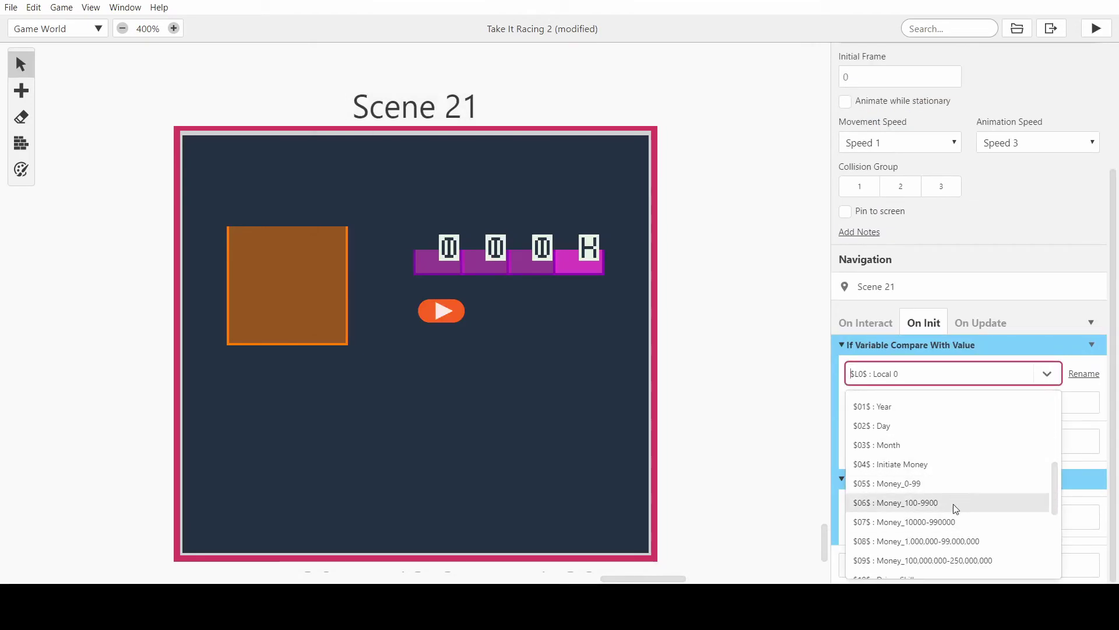
click(961, 506)
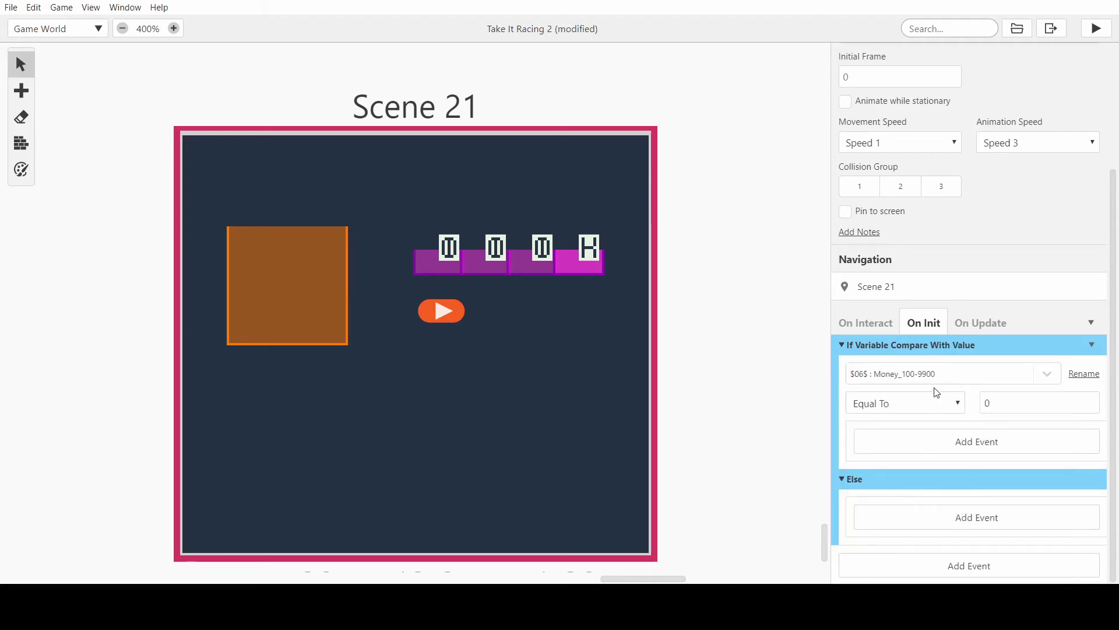
click(954, 408)
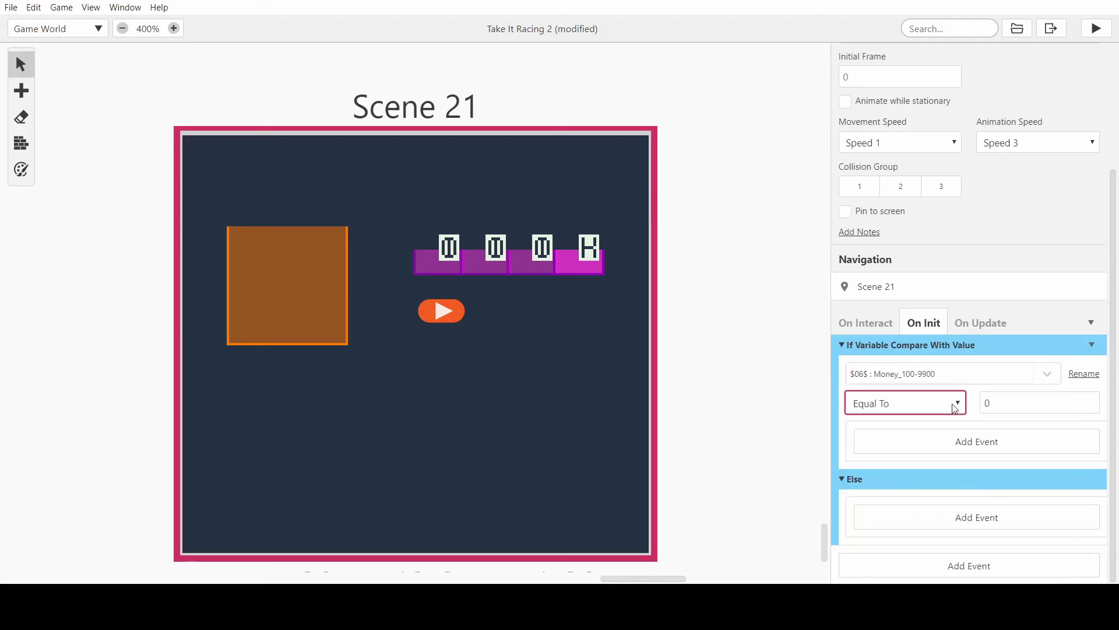
click(929, 460)
key(Tab)
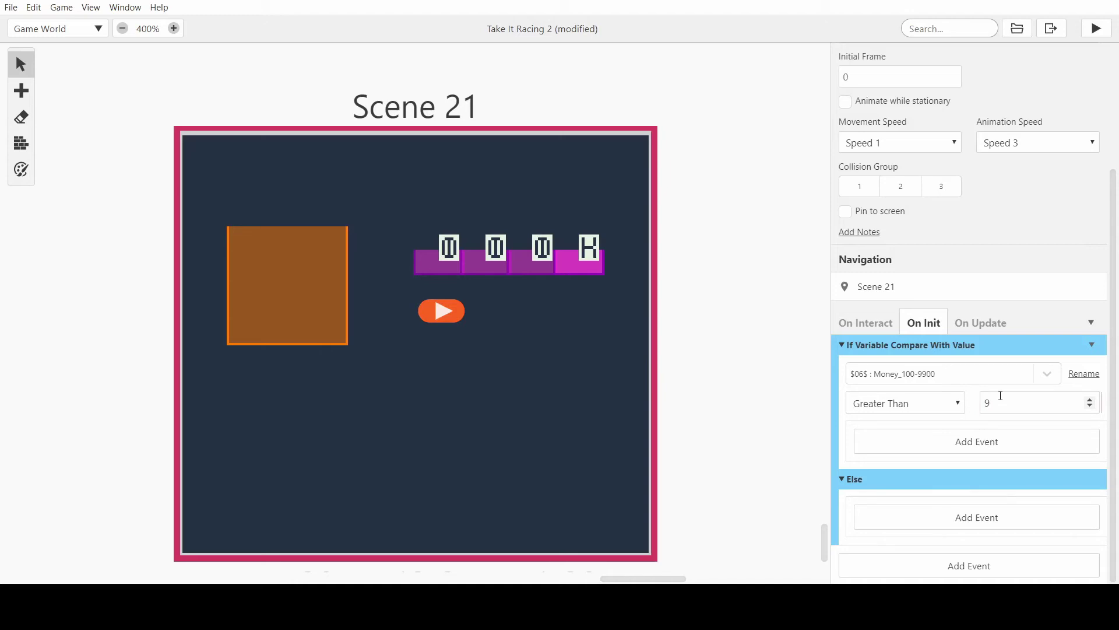
Add an Actor: Show event to the condition's true branch and an Actor: Hide event to its Else branch
click(989, 447)
text(show)
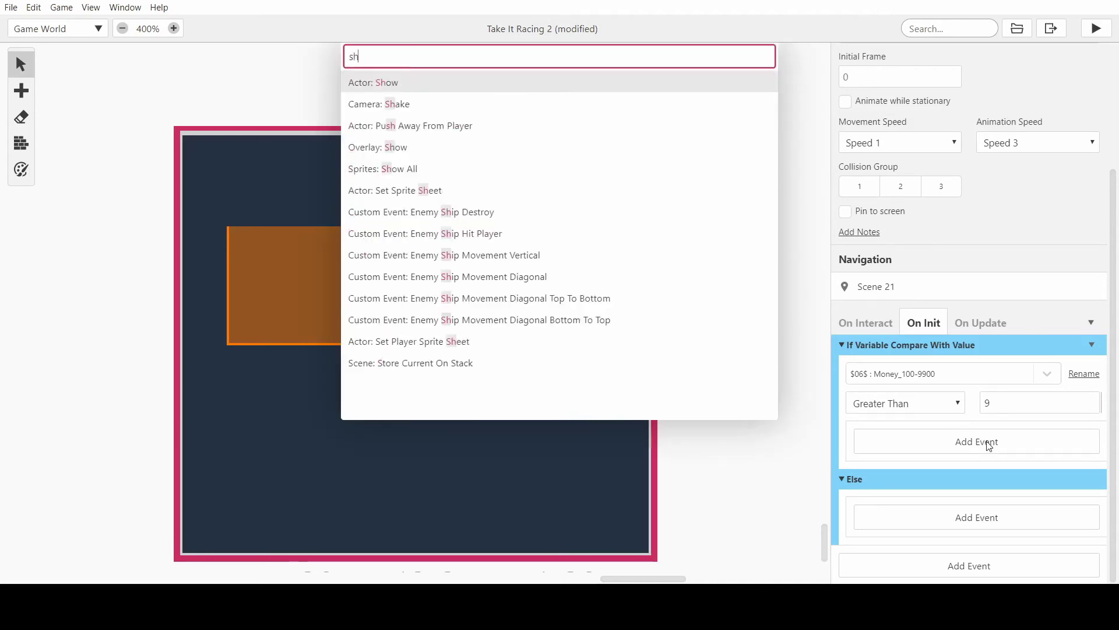
click(719, 92)
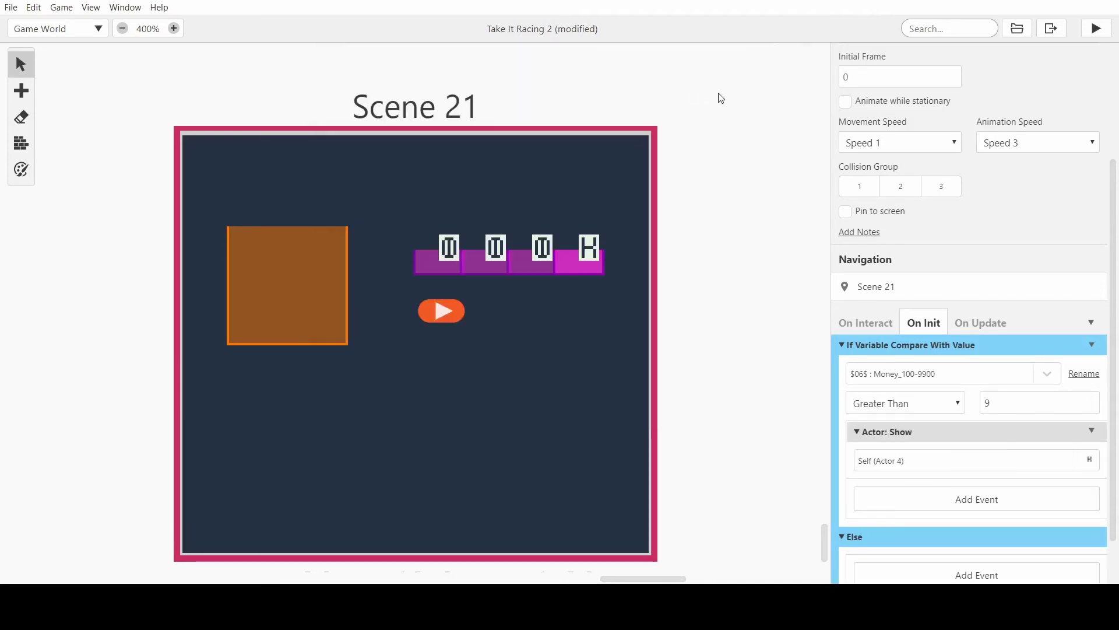
scroll(1012, 400, down, 1)
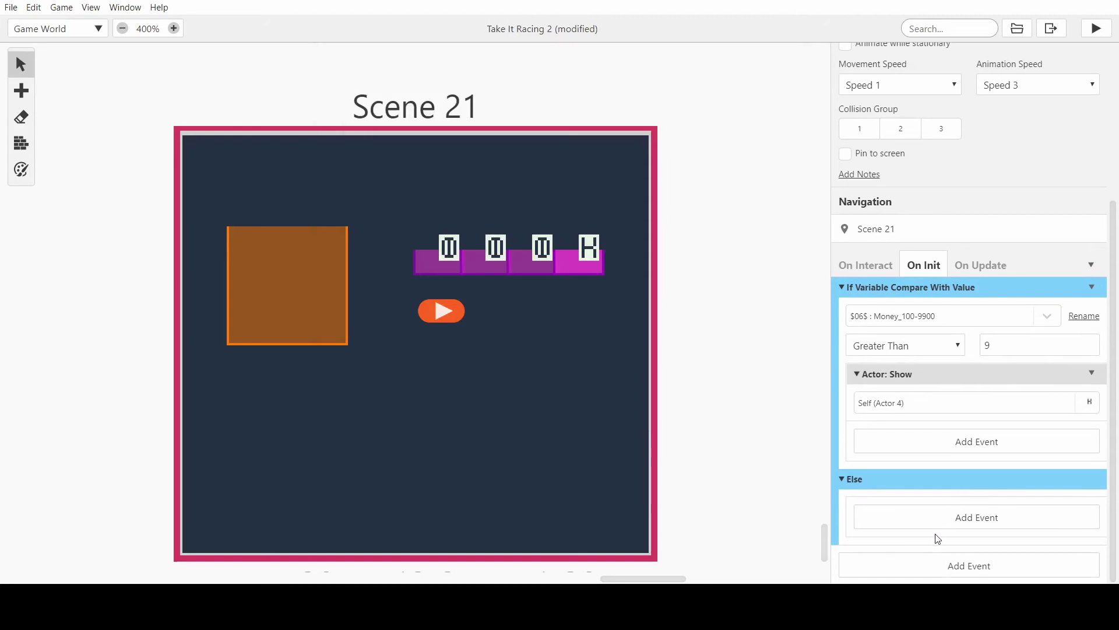
click(933, 517)
text(hide)
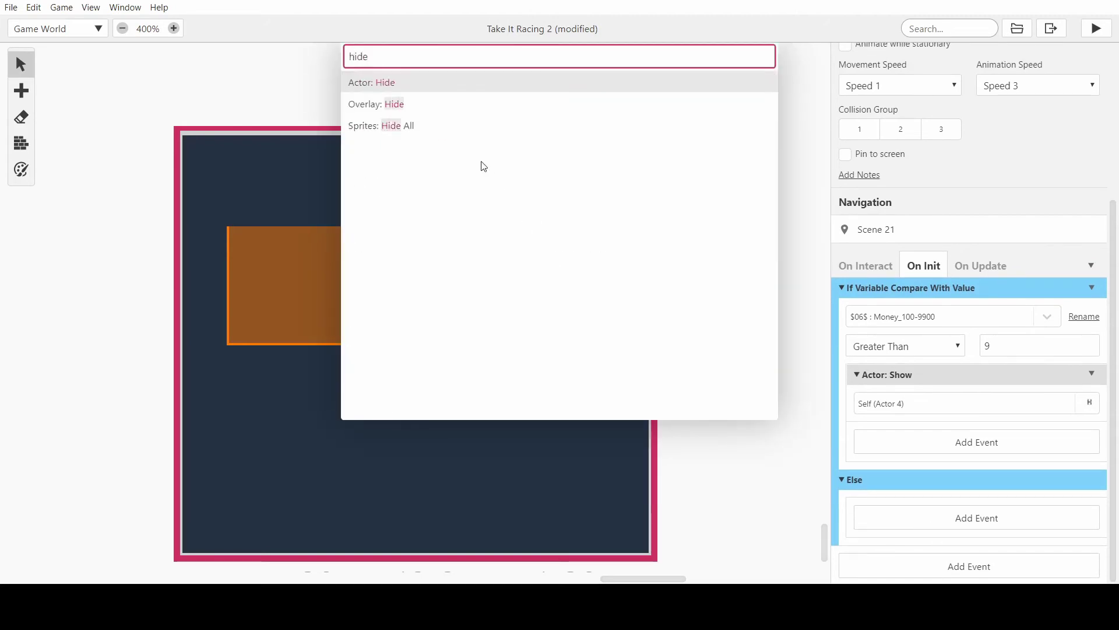
click(484, 88)
scroll(988, 339, down, 1)
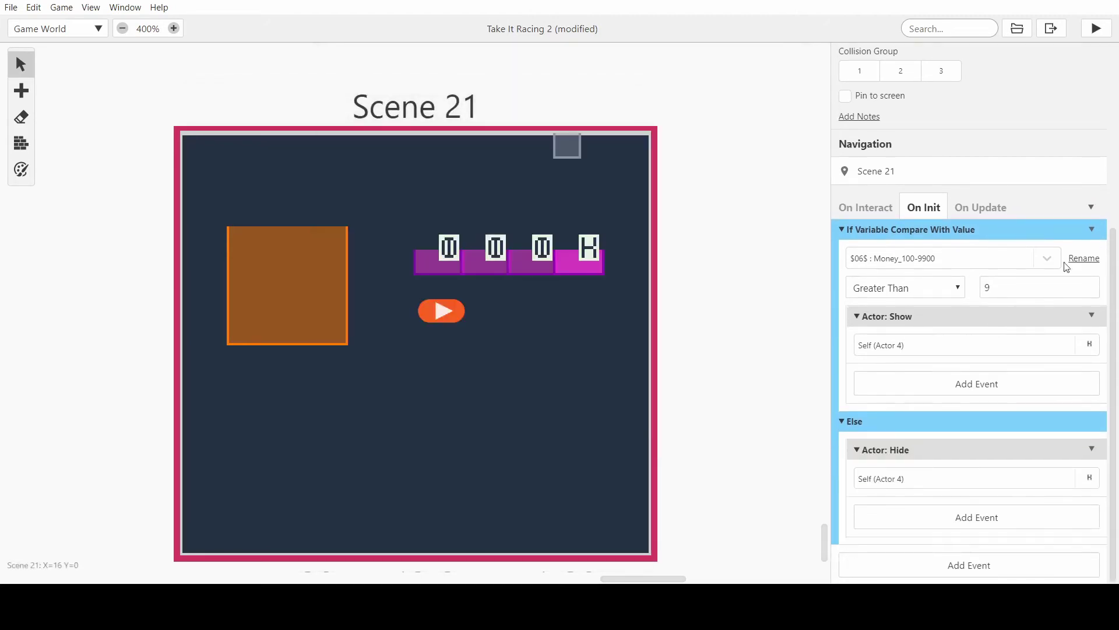
Copy the If Variable Compare With Value event and paste it into the H actor's On Interact script
click(1092, 231)
click(1048, 318)
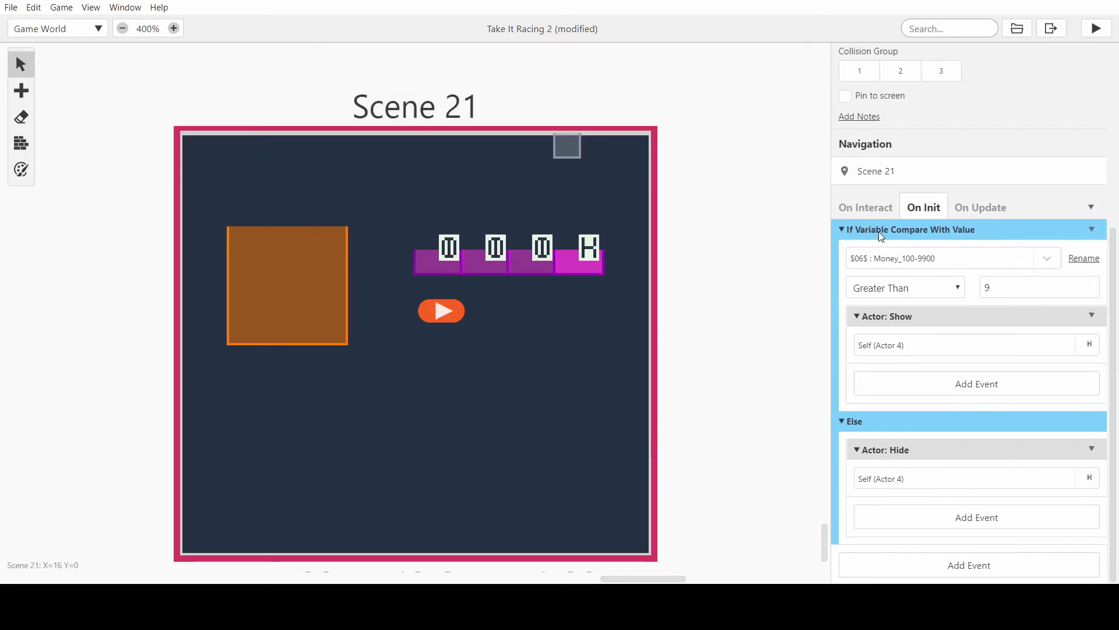
click(865, 207)
click(952, 522)
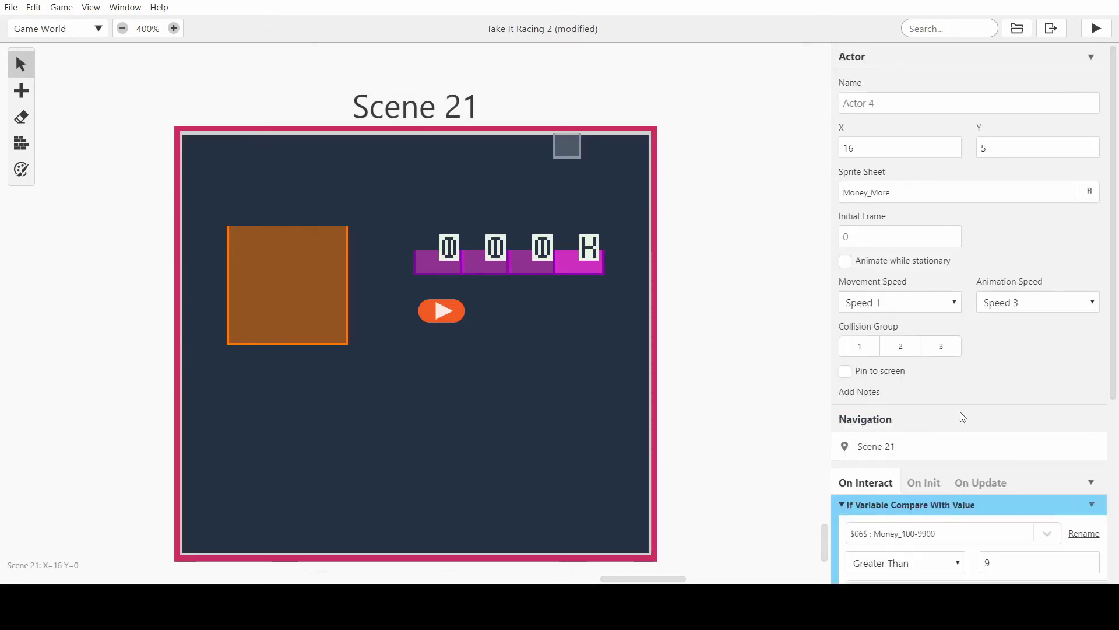
scroll(968, 408, down, 5)
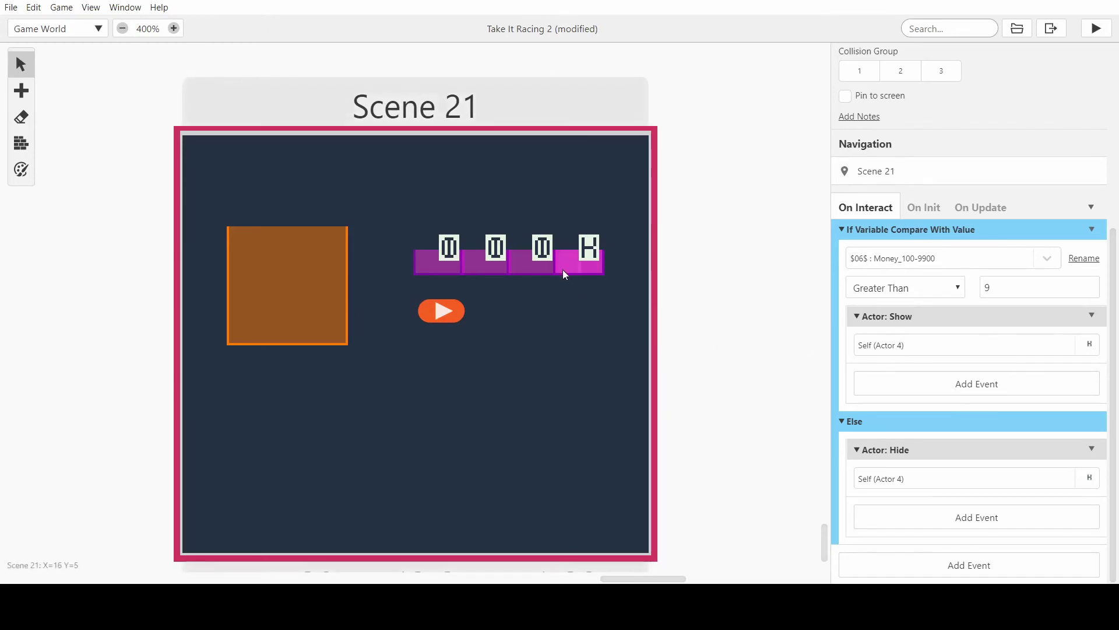
Examine the On Interact scripts of the Money Single Unit Value actor and the H actor
click(545, 262)
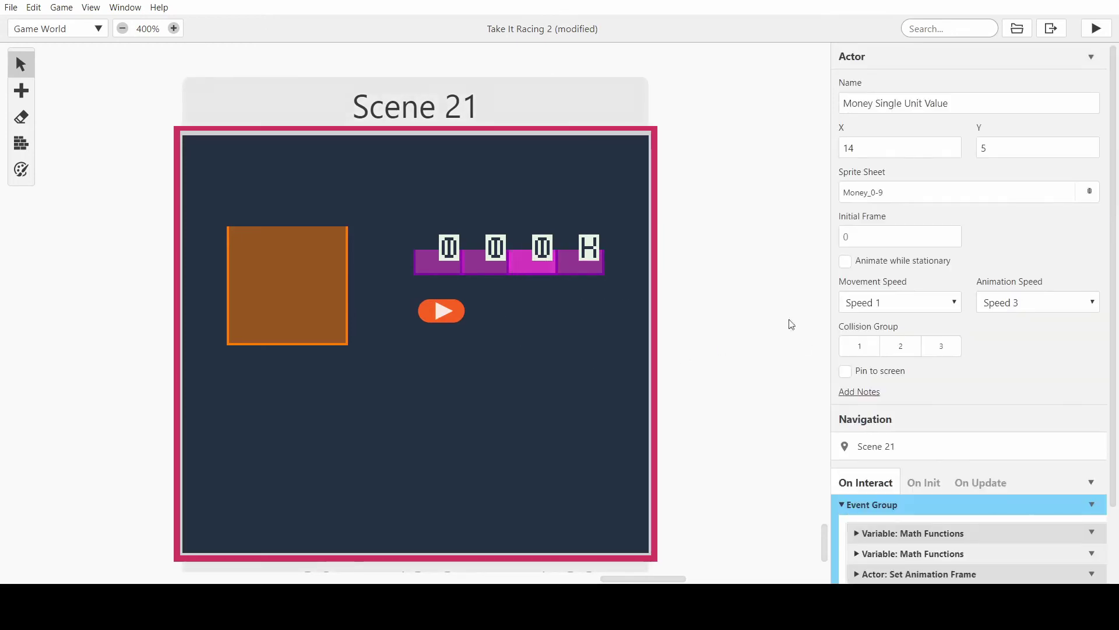
scroll(935, 342, down, 2)
click(539, 262)
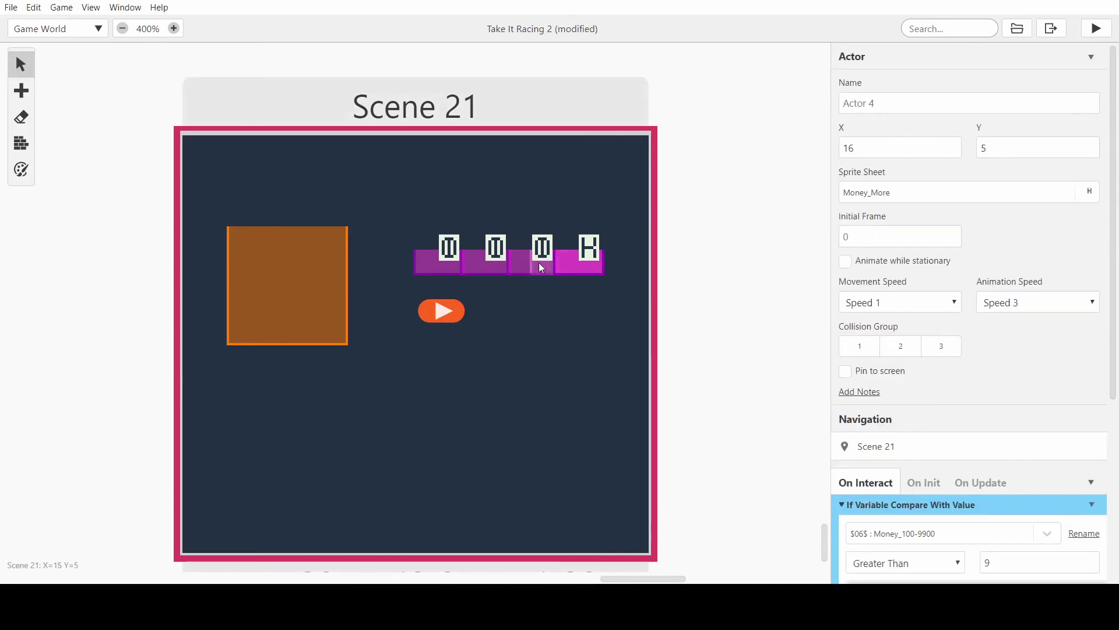
click(529, 262)
scroll(932, 391, down, 3)
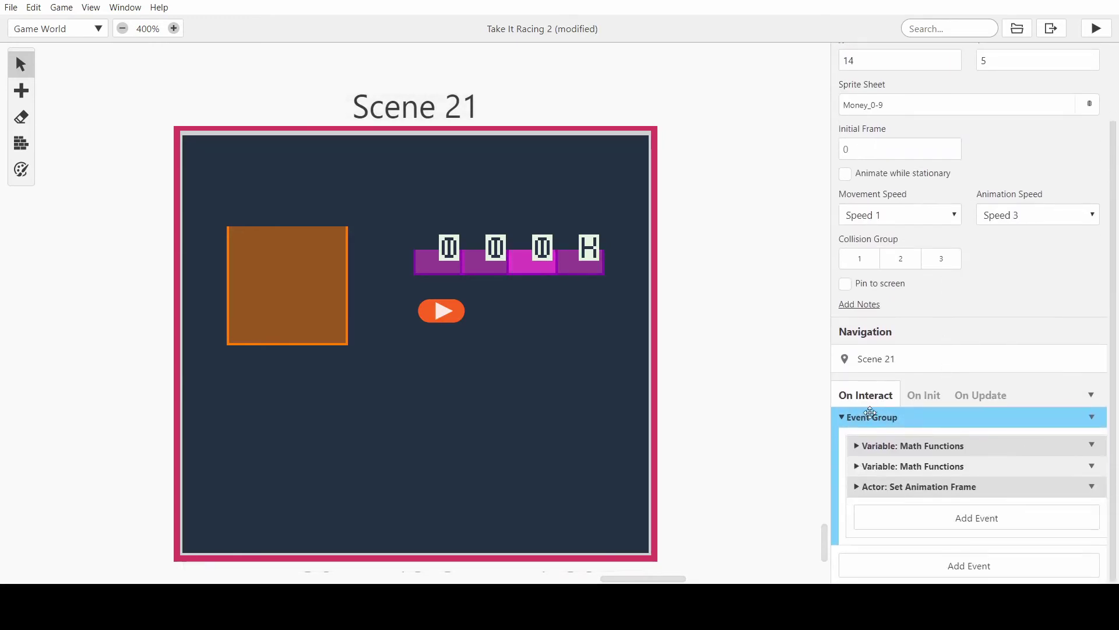
click(870, 415)
click(873, 501)
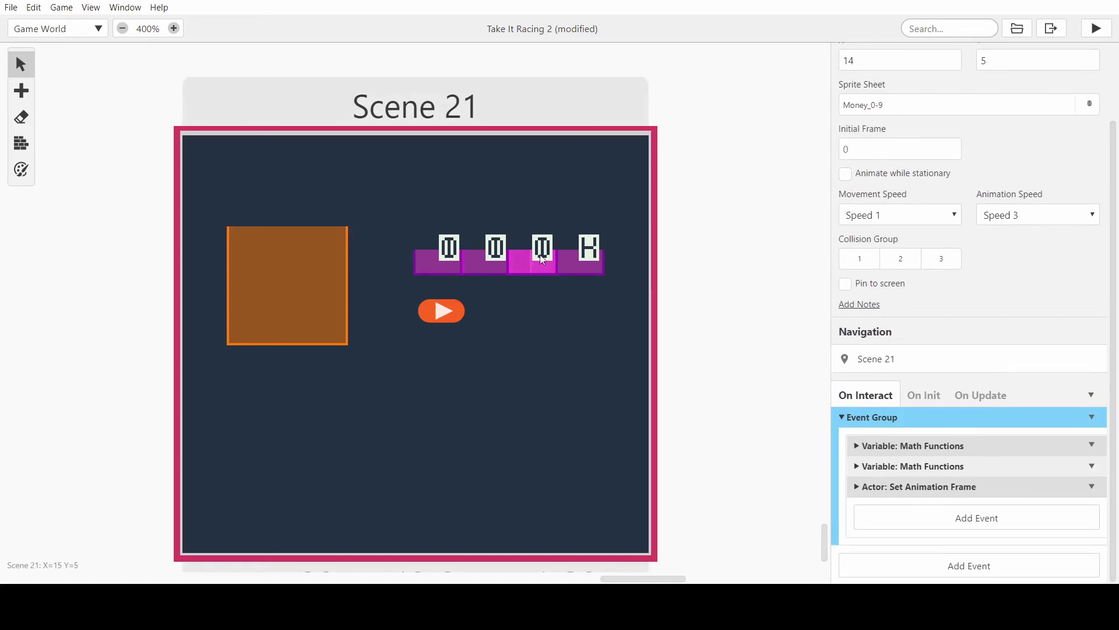
click(590, 264)
scroll(915, 393, down, 3)
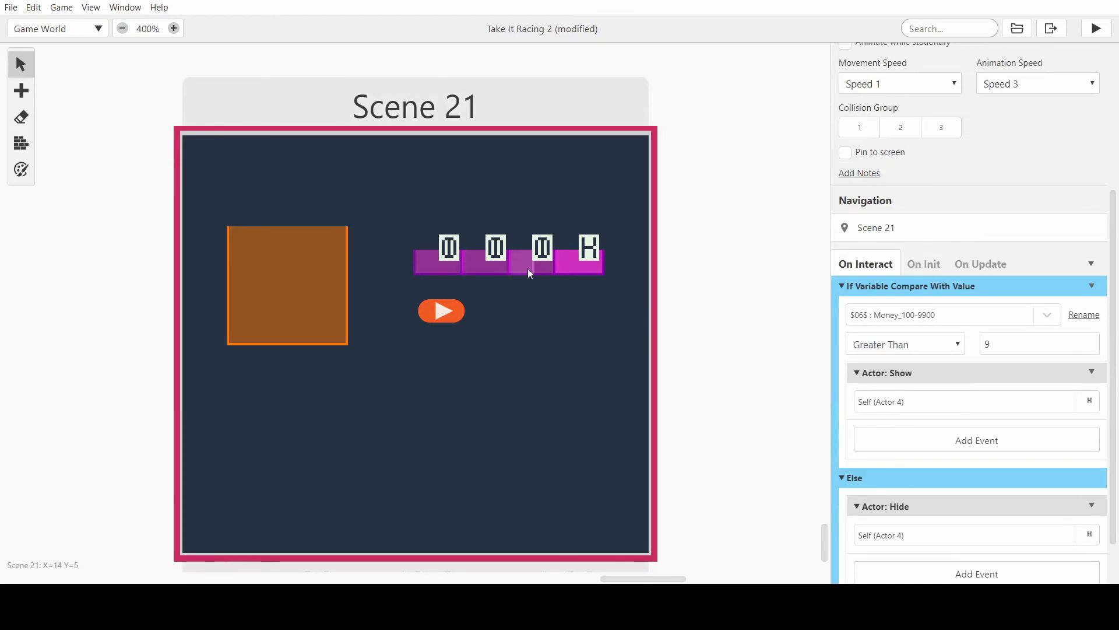
drag(529, 269, 480, 331)
click(506, 267)
mouse_move(445, 256)
mouse_down()
mouse_move(446, 391)
mouse_move(431, 387)
mouse_move(432, 247)
mouse_move(433, 269)
mouse_up()
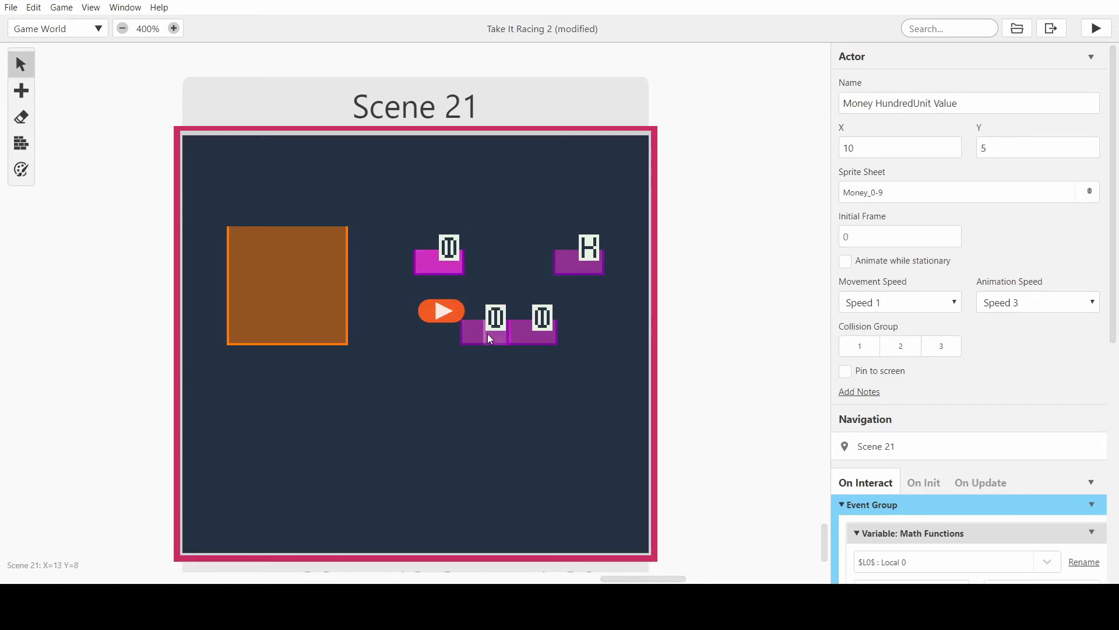
drag(488, 333, 477, 284)
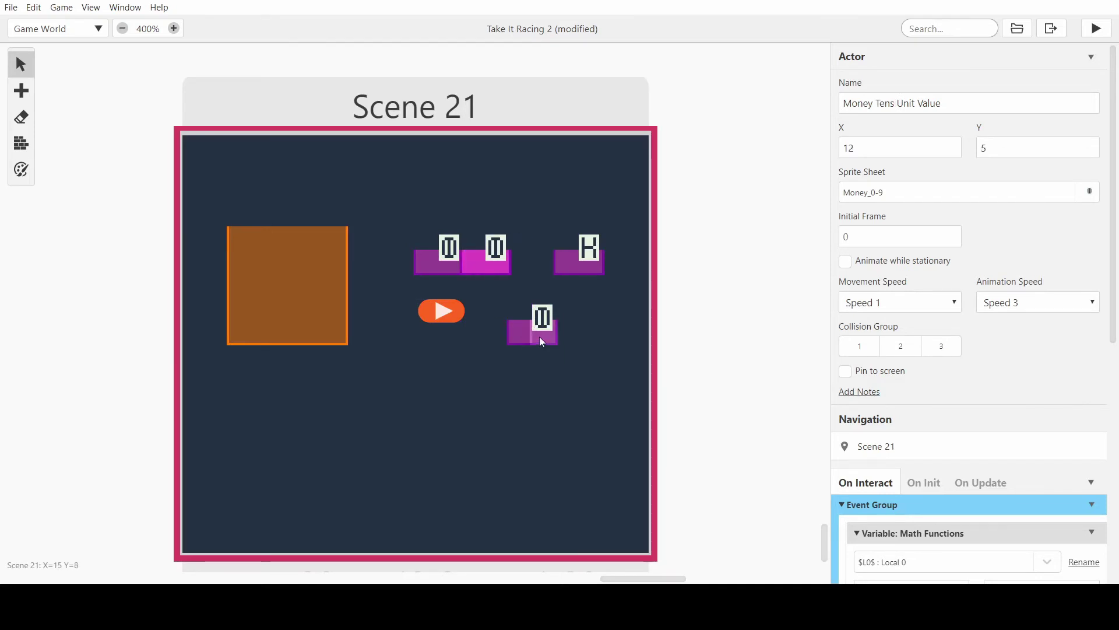
drag(541, 343, 526, 262)
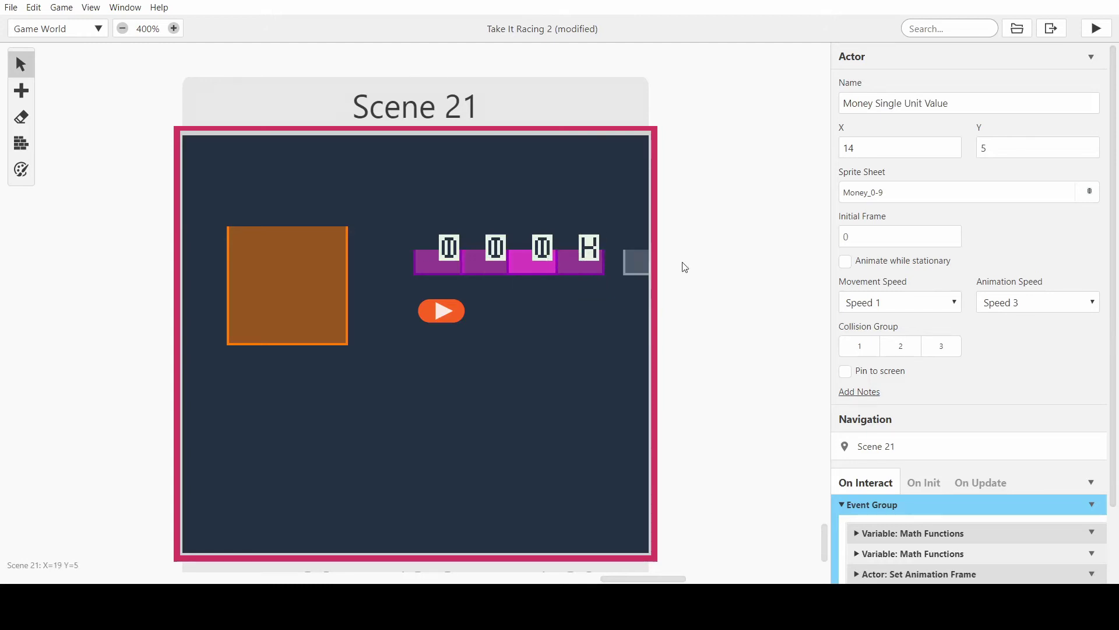
Collapse the Money Single Unit Value actor's On Interact Event Group and copy the H actor's If Variable Compare With Value event
scroll(937, 317, down, 2)
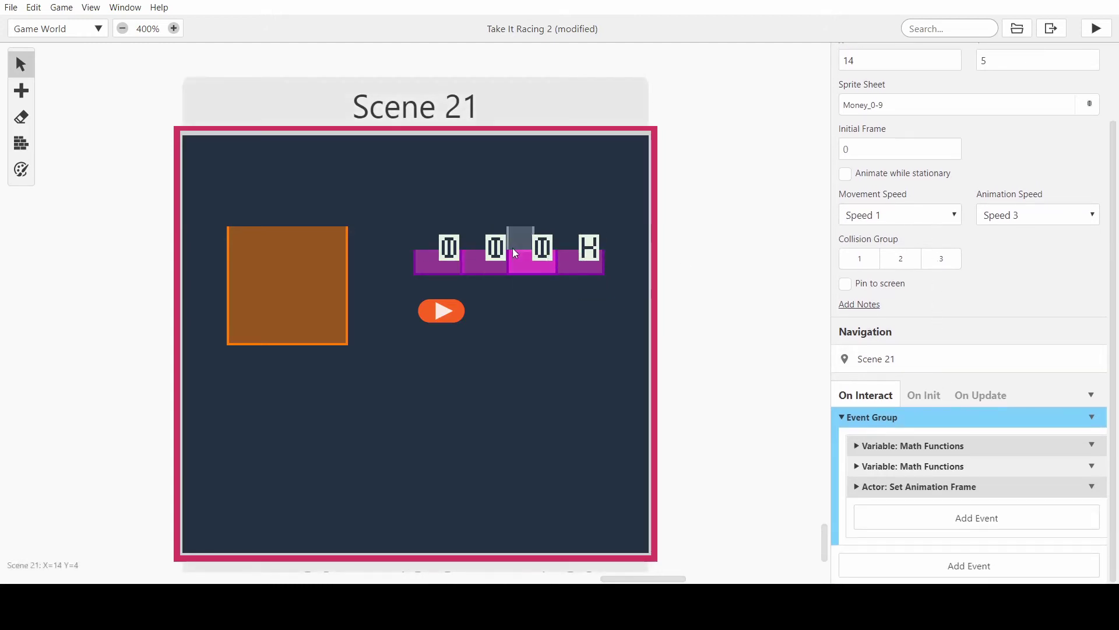
click(911, 416)
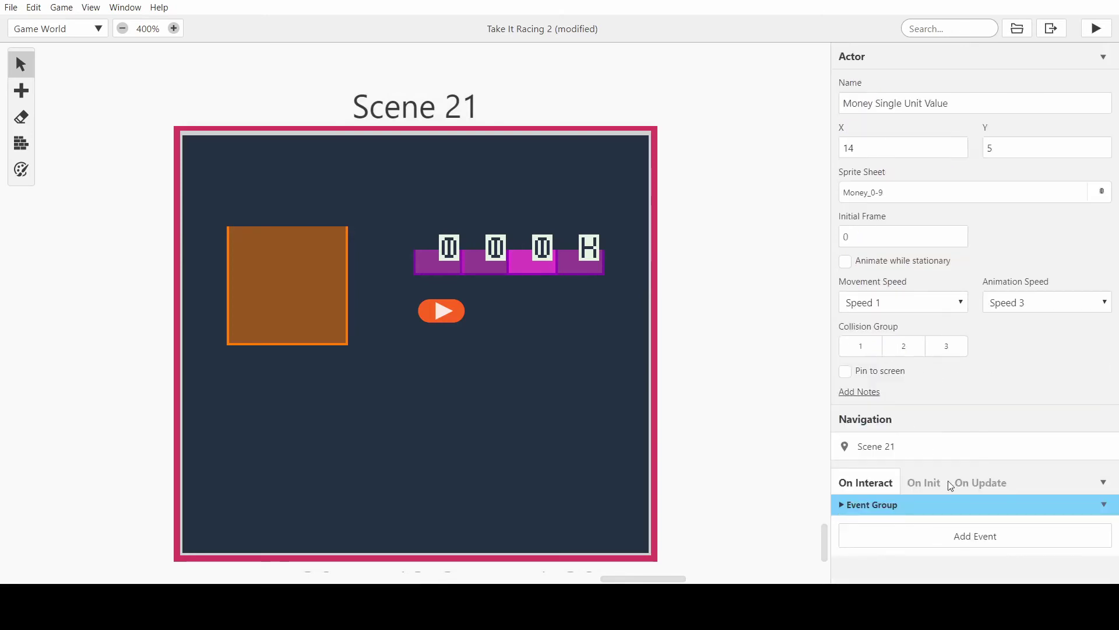
click(589, 256)
scroll(956, 420, down, 5)
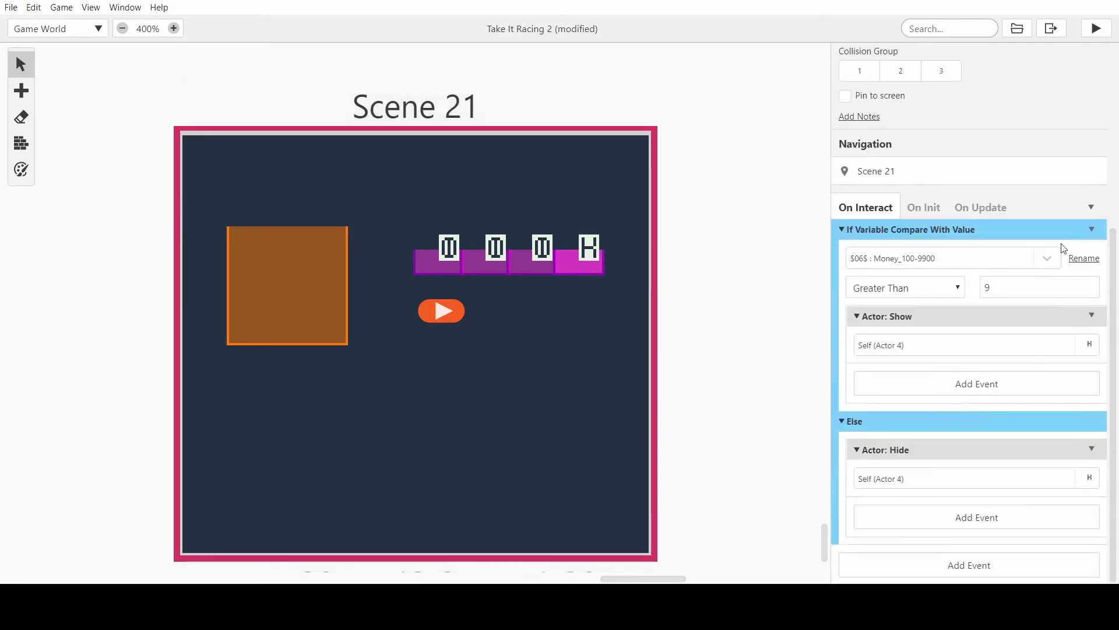
click(1091, 229)
click(1050, 312)
Paste the copied event into the Money Single Unit Value actor's On Init script and place it above the Event Group
click(542, 256)
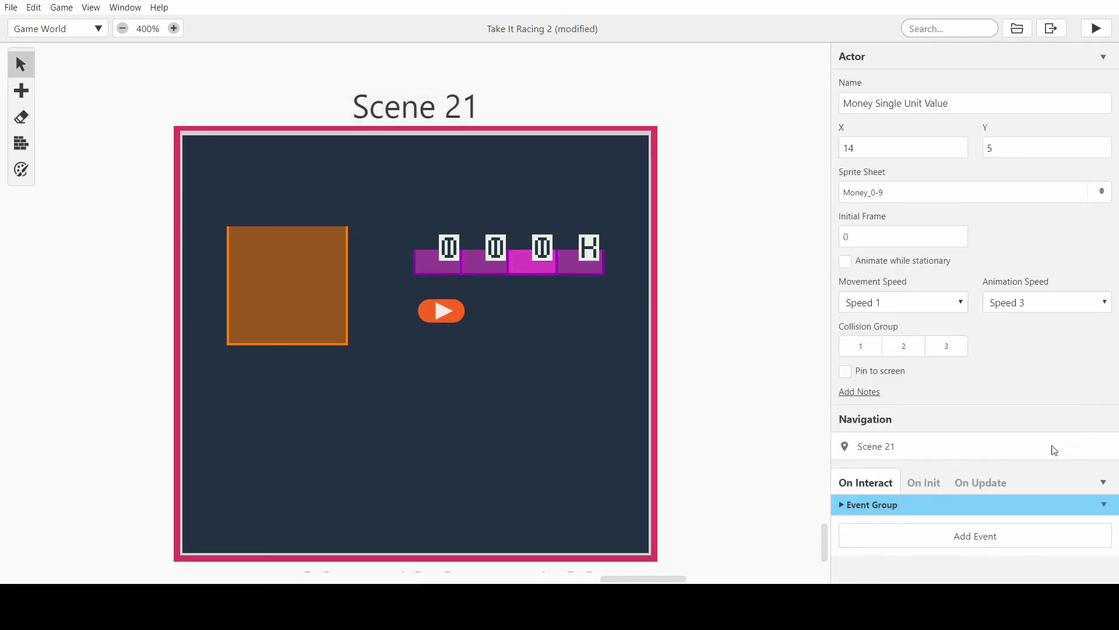
click(921, 480)
scroll(961, 466, down, 2)
click(872, 415)
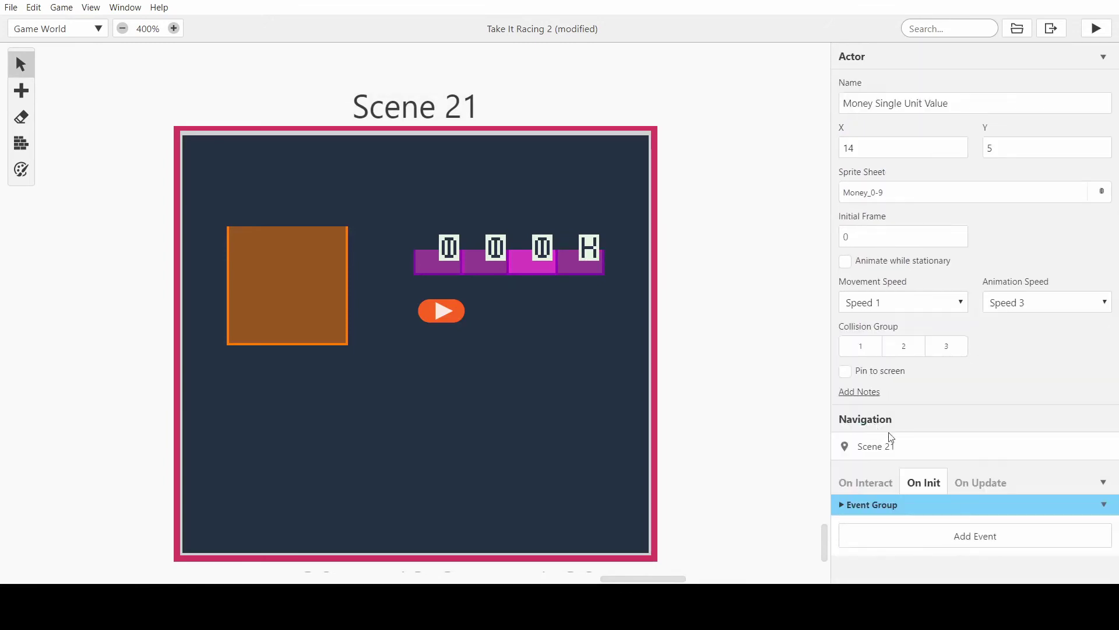
alt+click(950, 539)
drag(955, 529, 935, 503)
scroll(962, 447, down, 5)
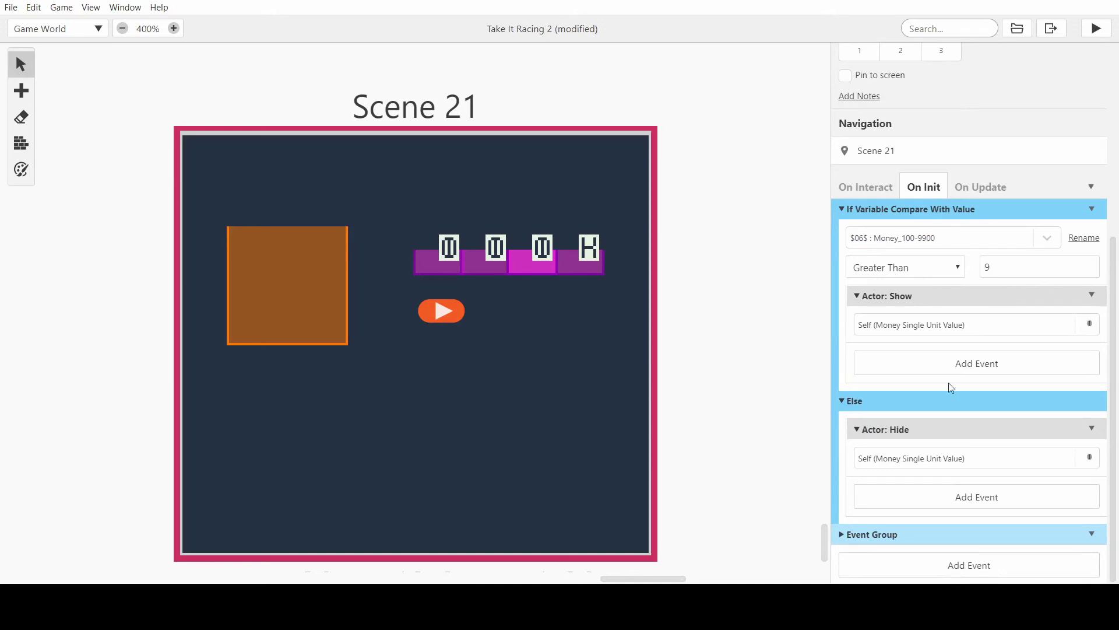
Move the expanded Event Group into the condition's Else branch, after the Actor: Hide event
click(872, 534)
scroll(907, 460, down, 2)
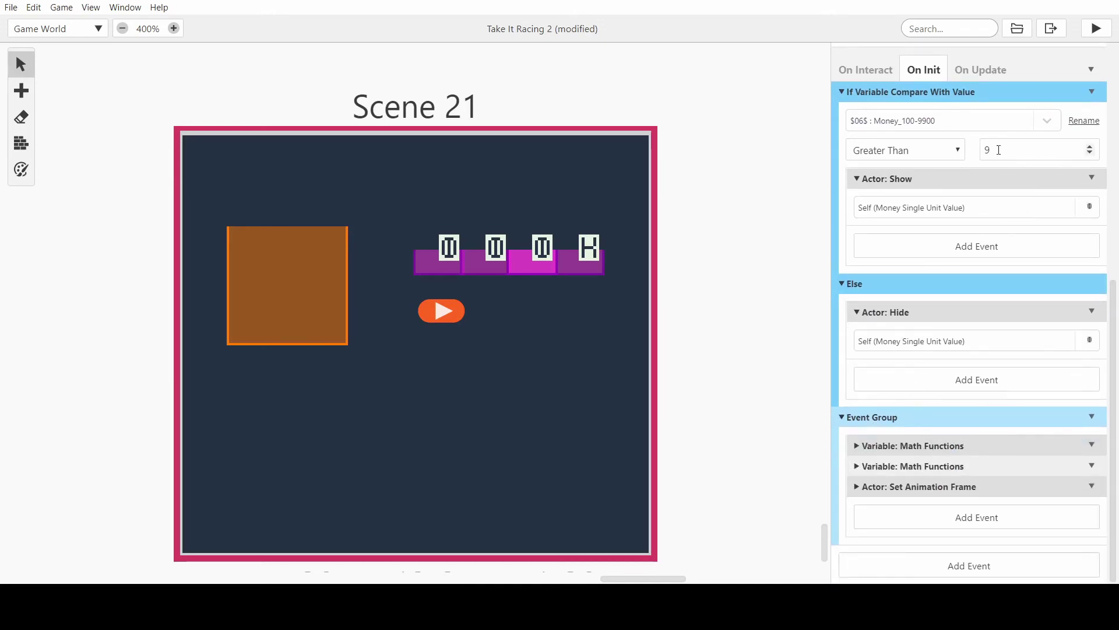
drag(889, 418, 910, 478)
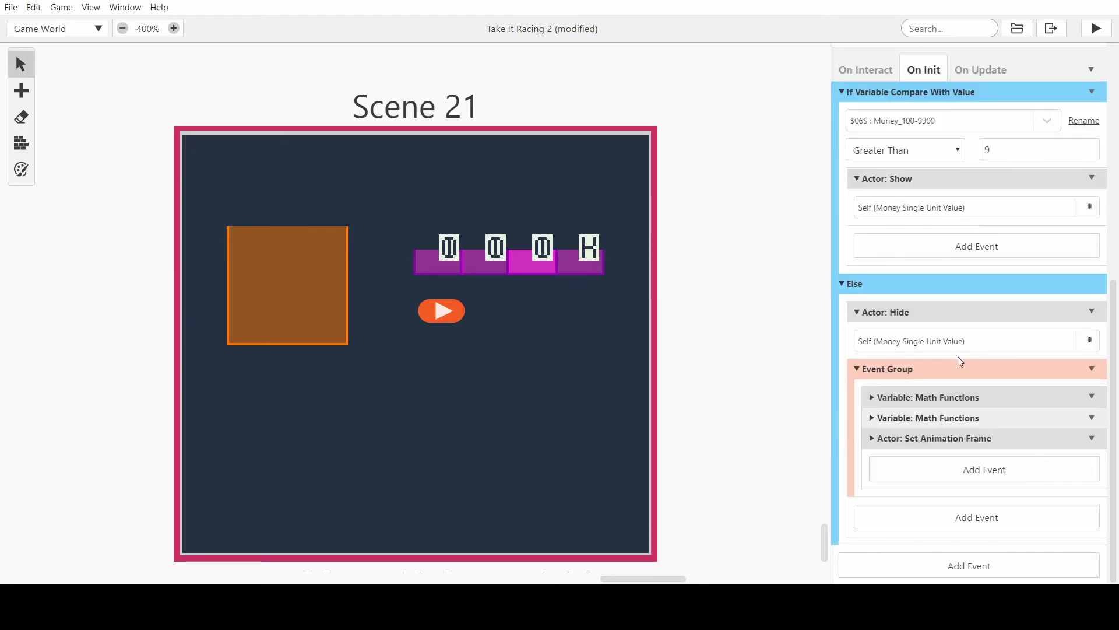
Copy the Event Group from the Else branch and paste it into the true branch after Actor: Show
click(1092, 369)
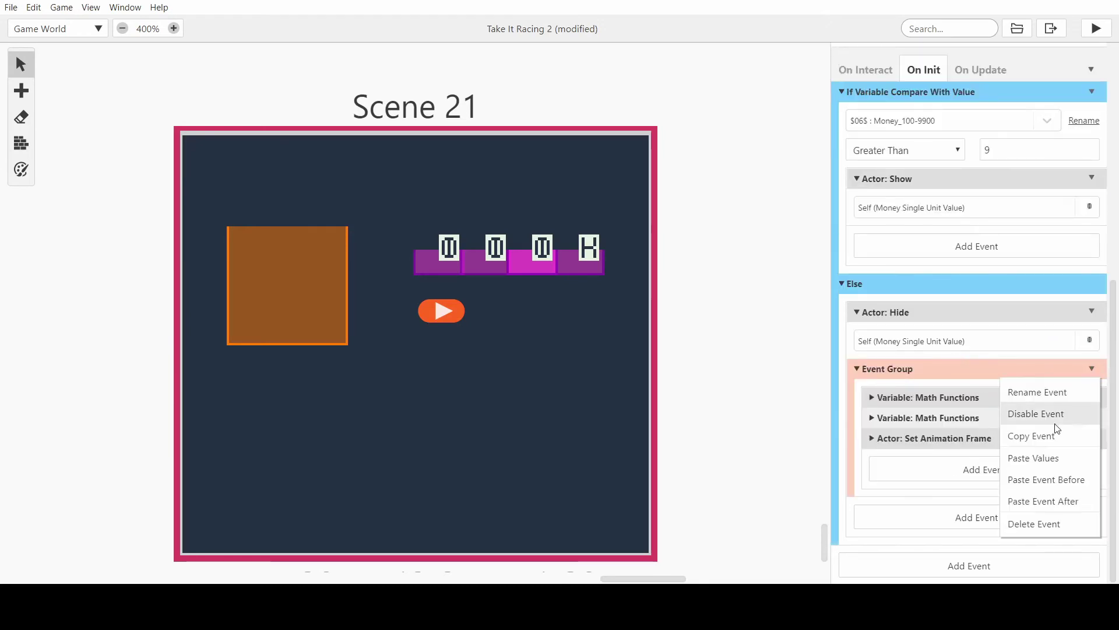
click(1041, 420)
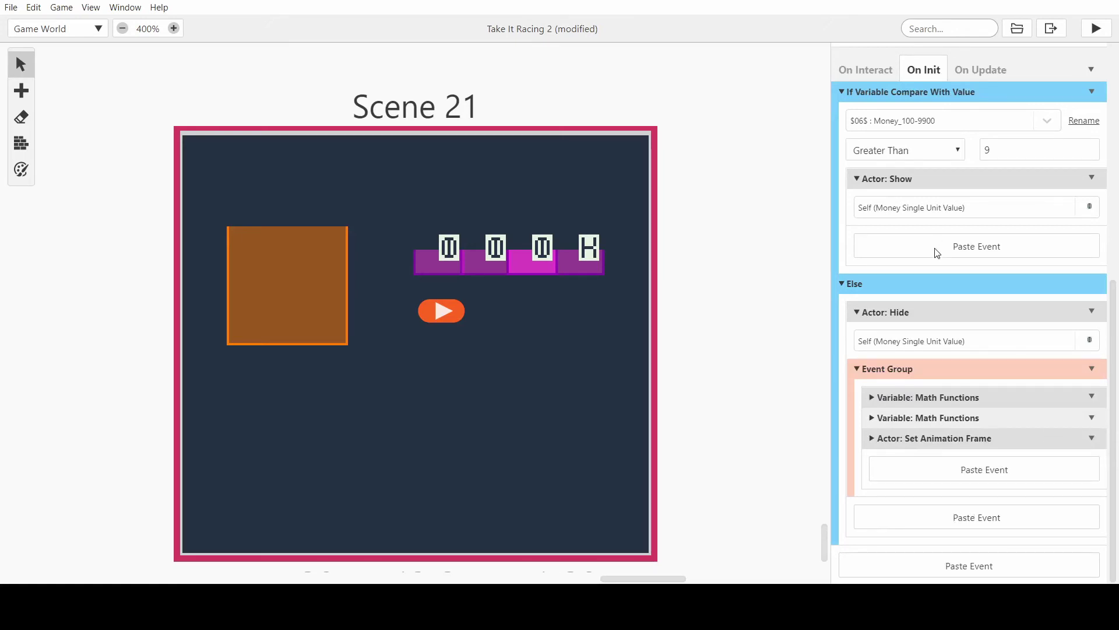
alt+click(939, 246)
Expand both Variable: Math Functions events and the Actor: Set Animation Frame event in the true branch's Event Group to examine their settings
click(926, 263)
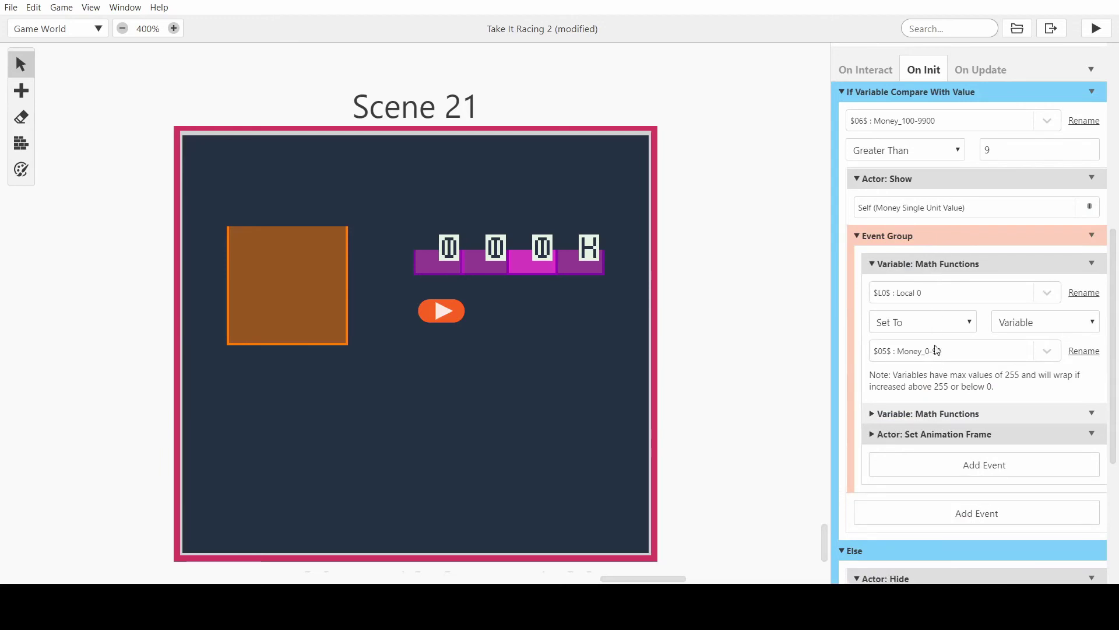
scroll(936, 350, down, 1)
click(915, 337)
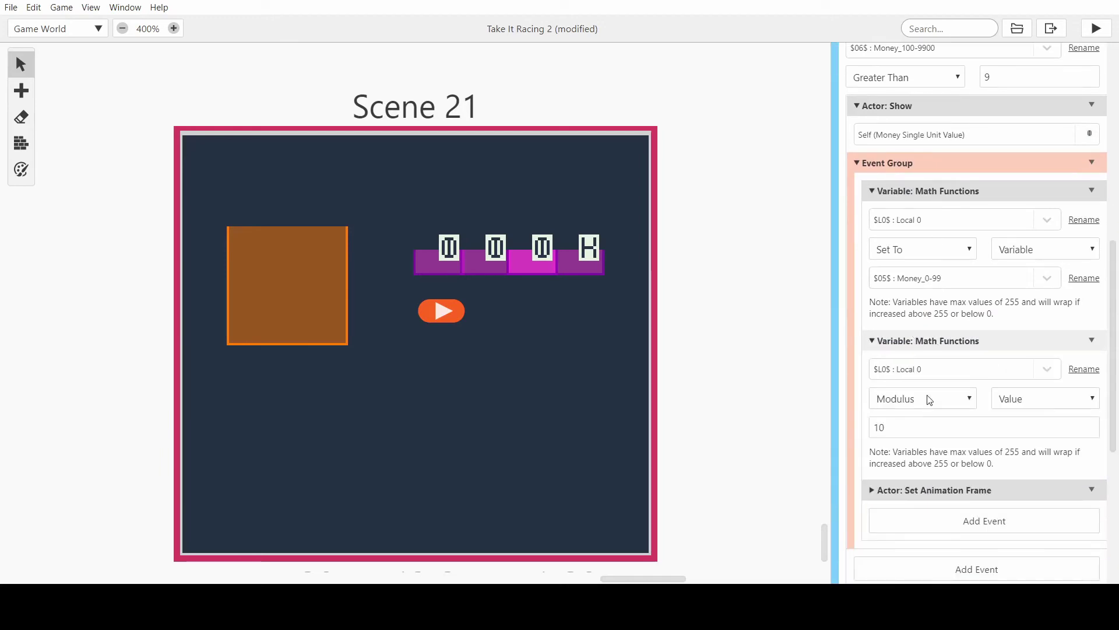
click(902, 490)
scroll(954, 247, down, 2)
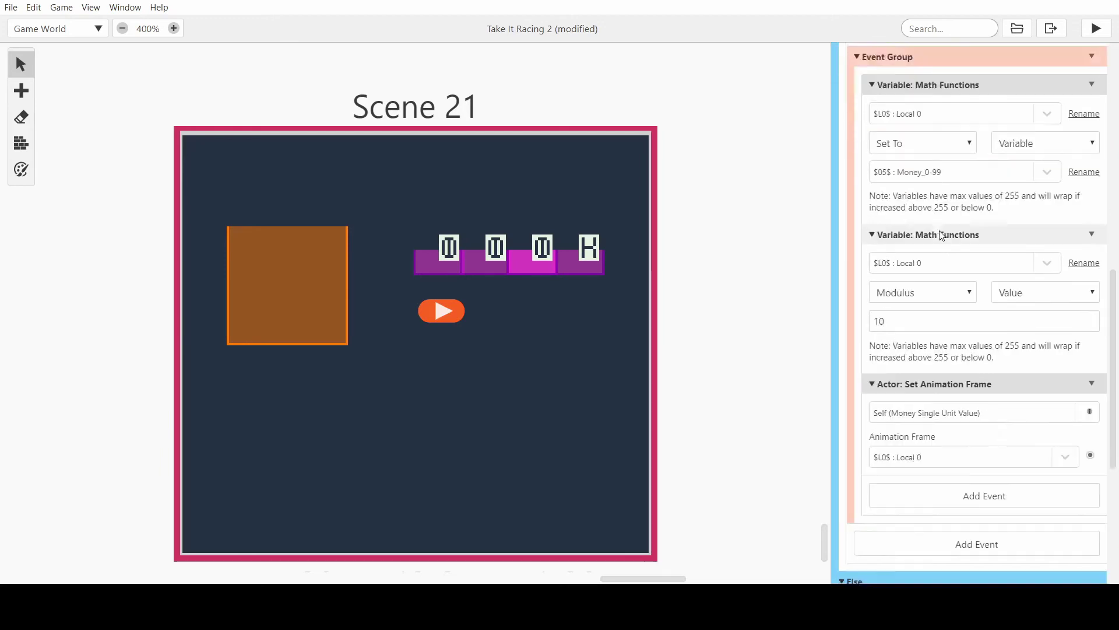
scroll(947, 224, up, 1)
scroll(947, 224, up, 1)
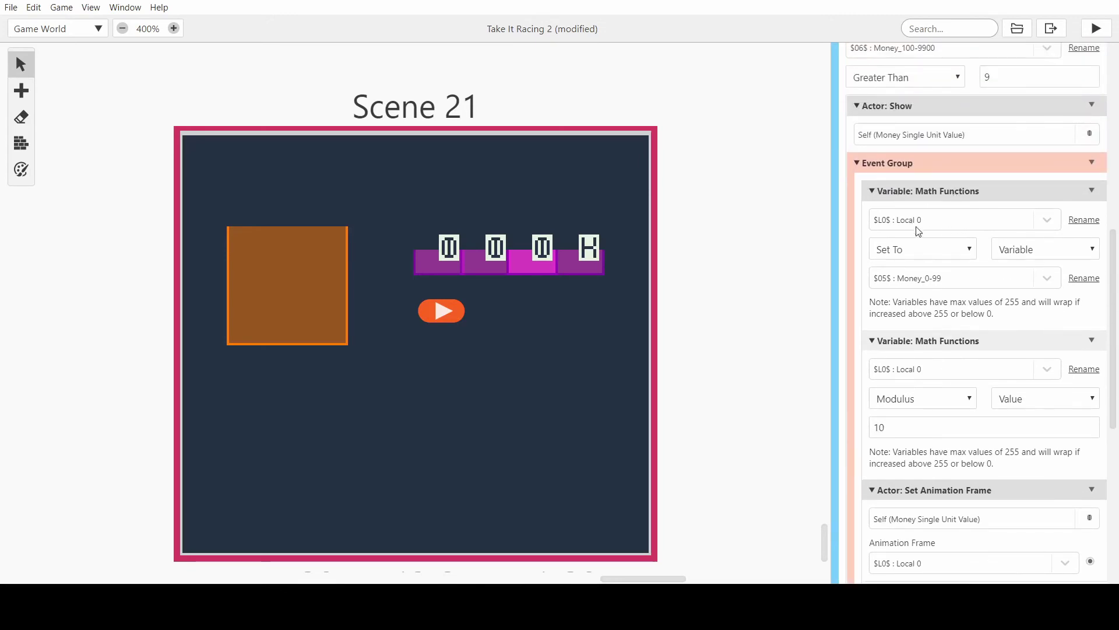
In the true branch's Event Group, make the first Variable: Math Functions event set Local 0 to the variable Money_100-9900
scroll(919, 230, up, 2)
scroll(960, 236, down, 2)
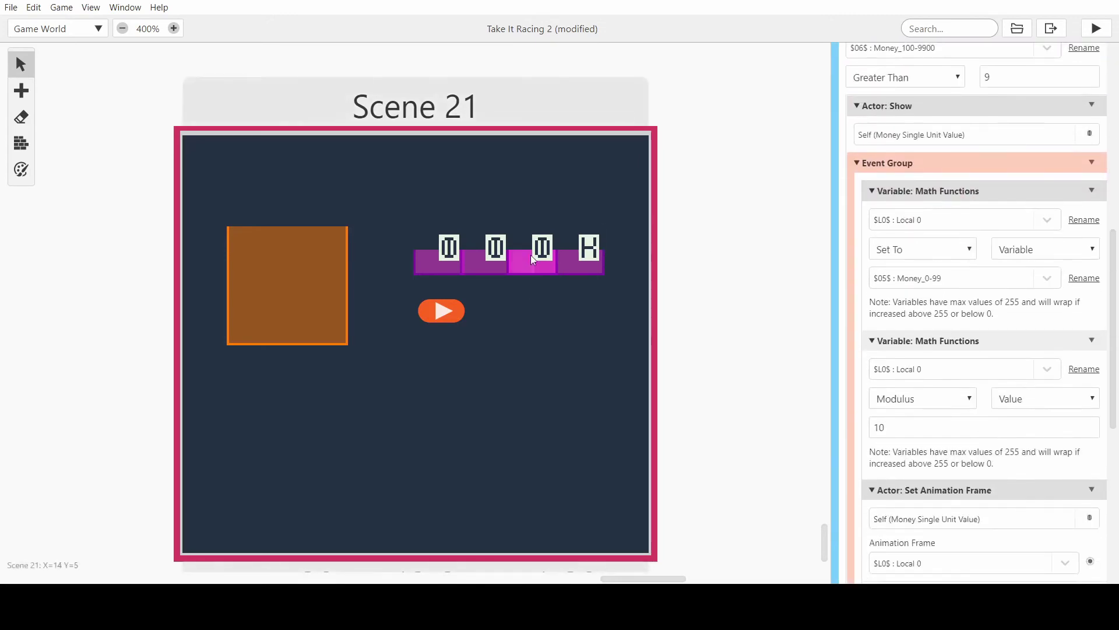
scroll(936, 232, up, 2)
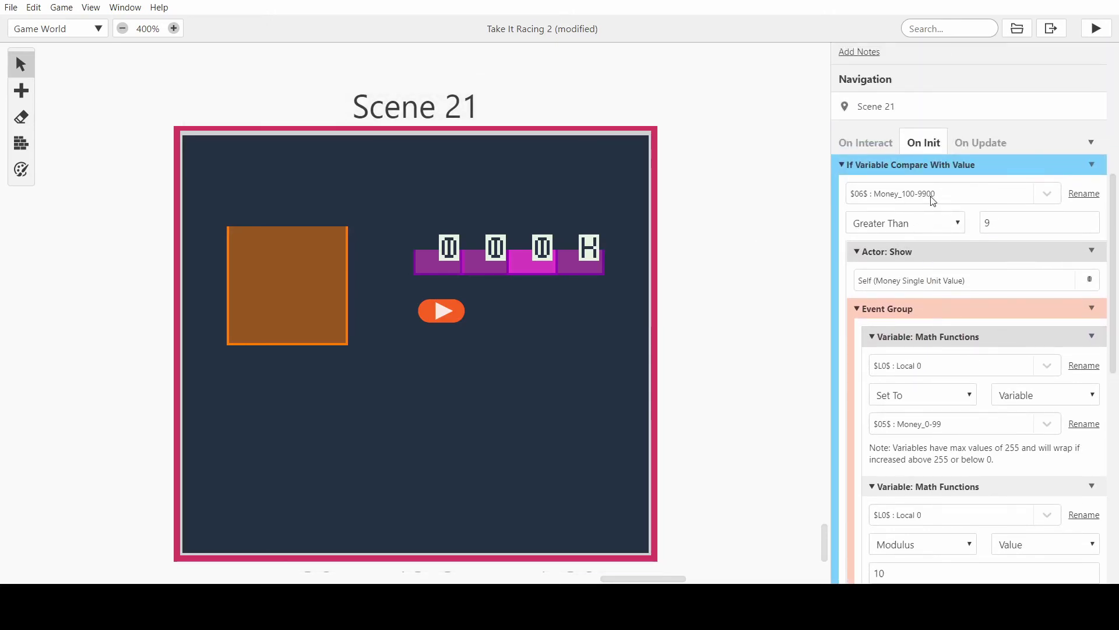
scroll(933, 200, down, 3)
scroll(941, 221, up, 3)
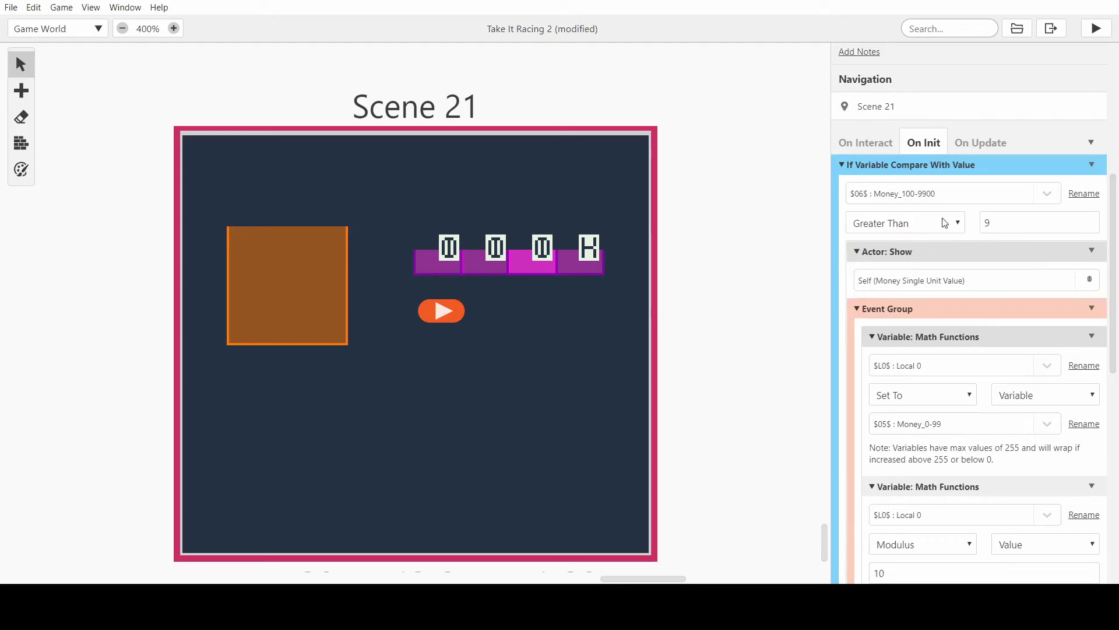
scroll(919, 204, down, 2)
scroll(994, 204, up, 2)
scroll(962, 363, down, 2)
click(936, 296)
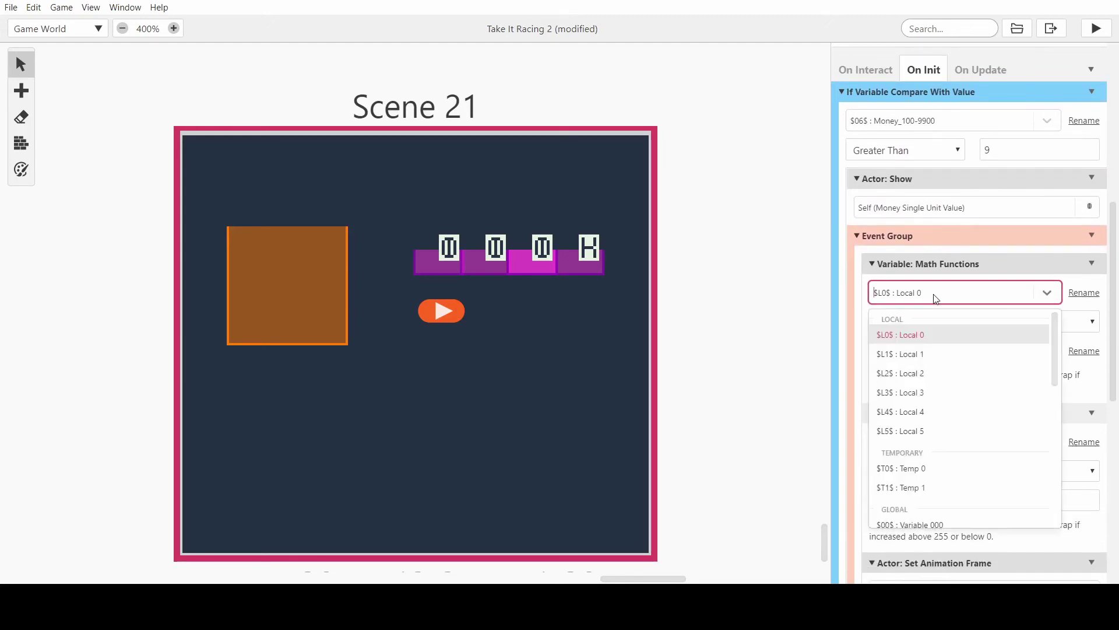
click(935, 335)
click(937, 350)
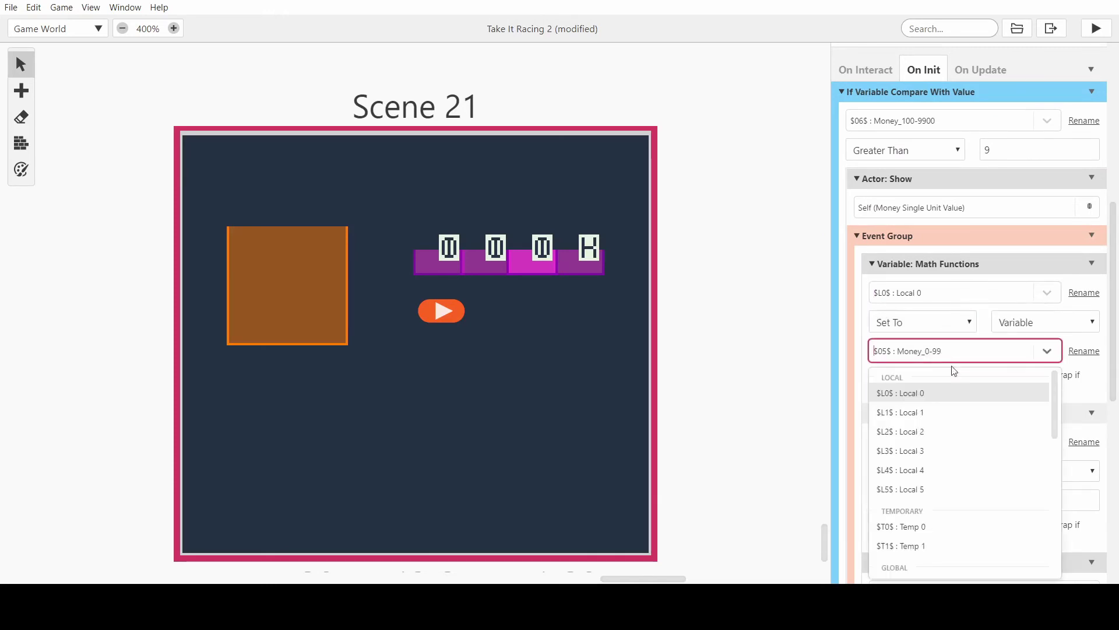
scroll(974, 428, down, 5)
click(962, 479)
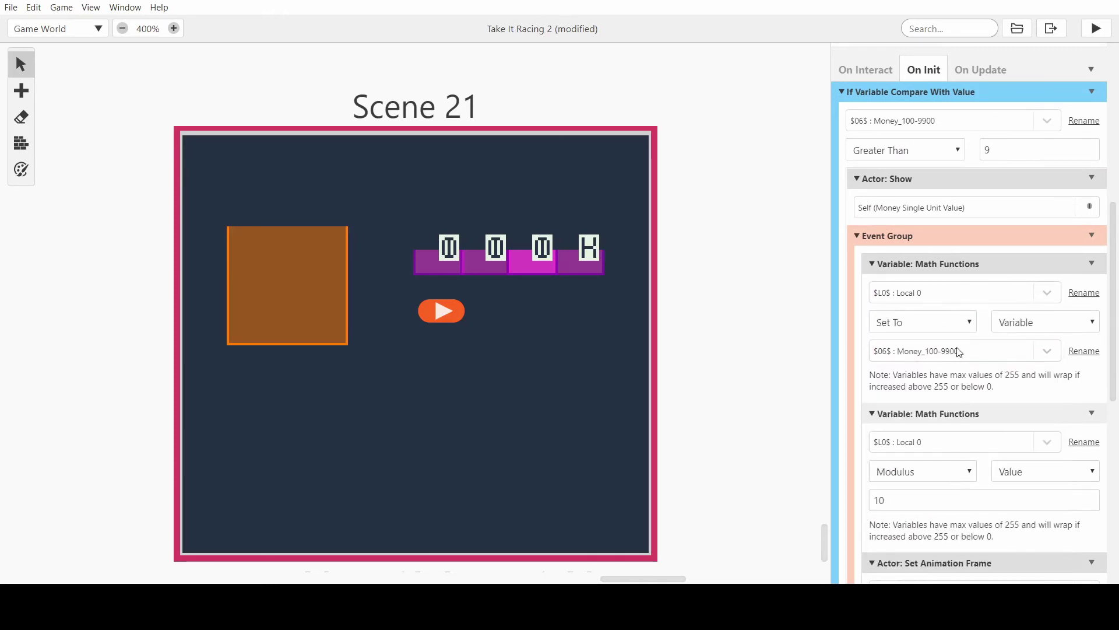
Change the operation of the second Variable: Math Functions event in the true branch to Divide
scroll(930, 380, down, 4)
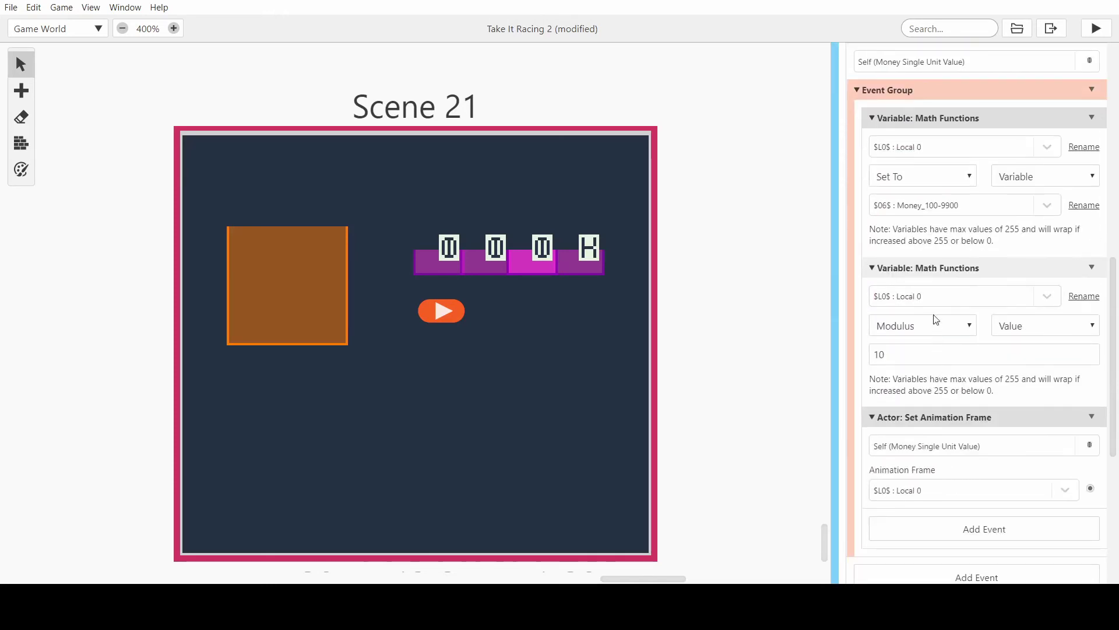
click(968, 326)
click(912, 396)
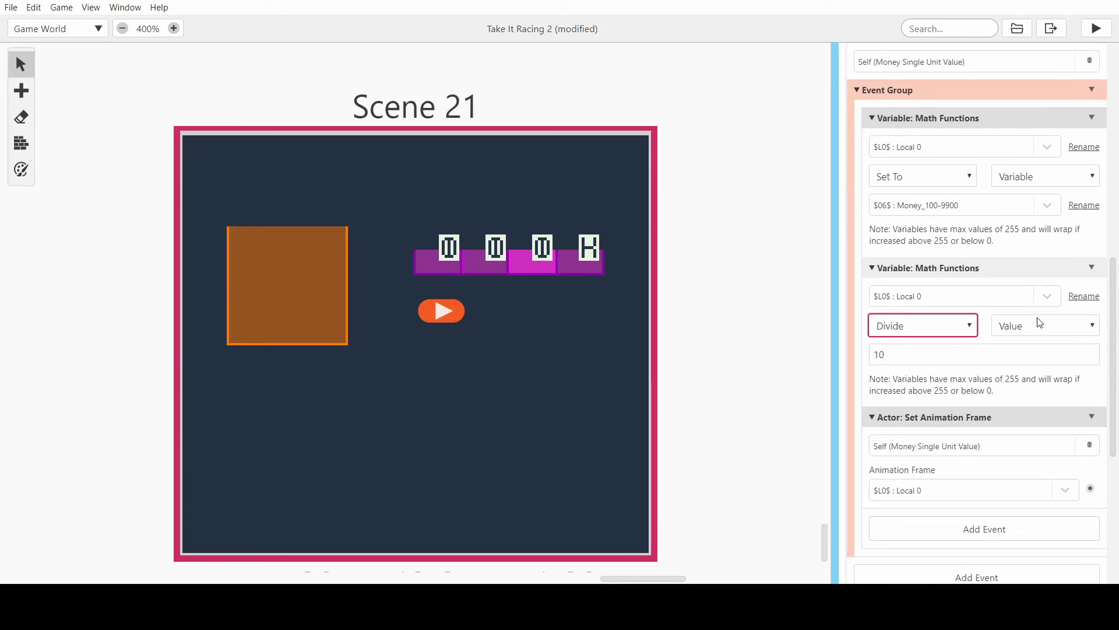
scroll(991, 319, down, 6)
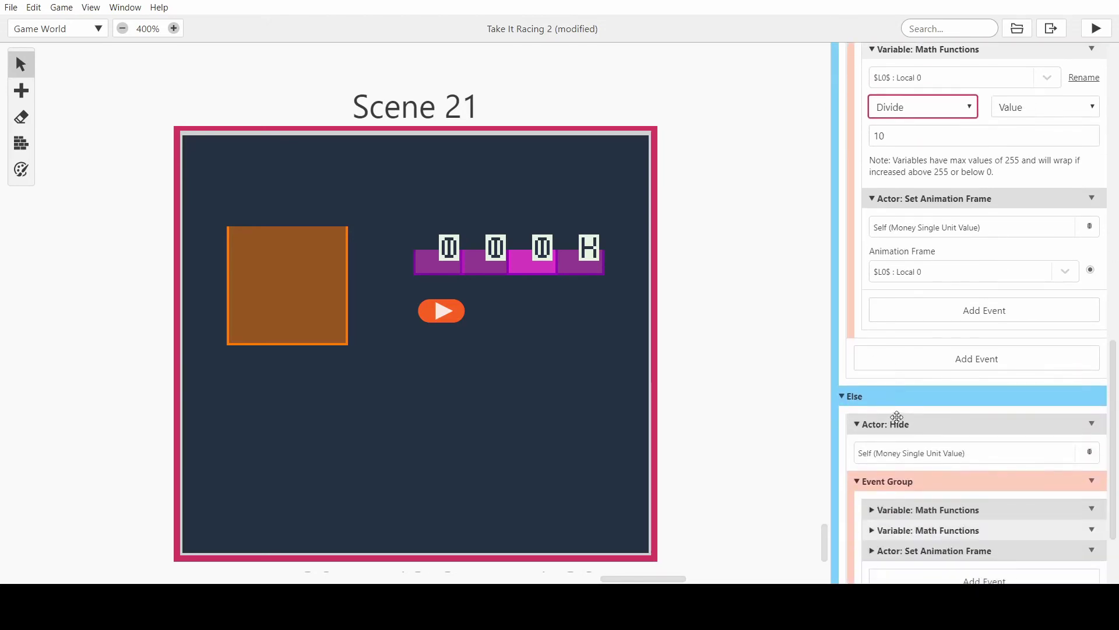
scroll(896, 416, up, 10)
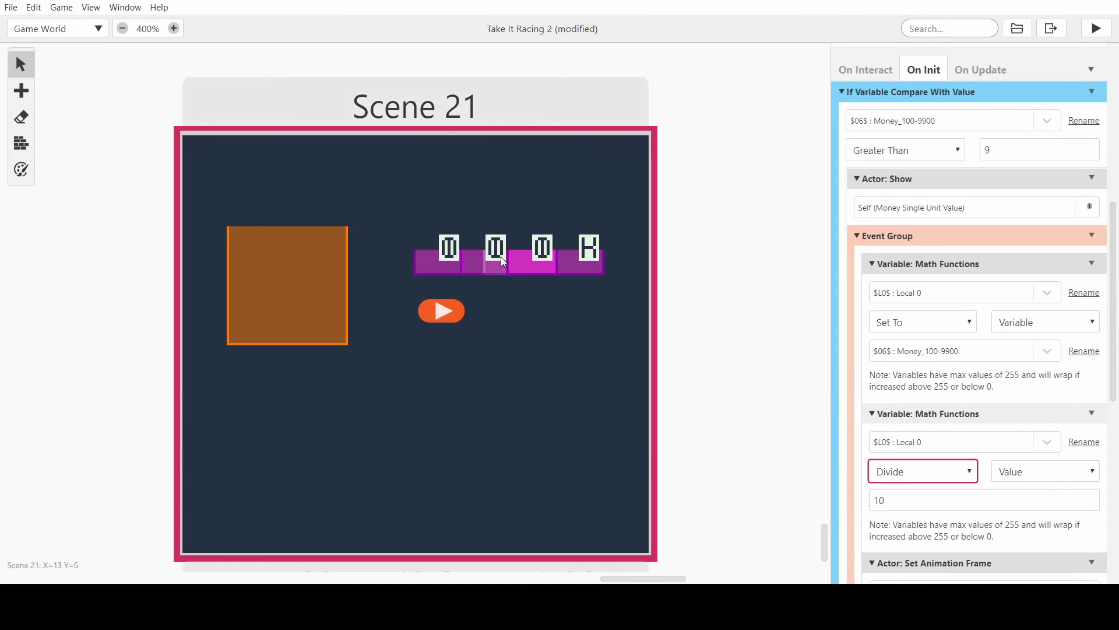
Compare the On Init scripts of the Money HundredUnit Value, Money Single Unit Value and Money Tens Unit Value actors
click(438, 258)
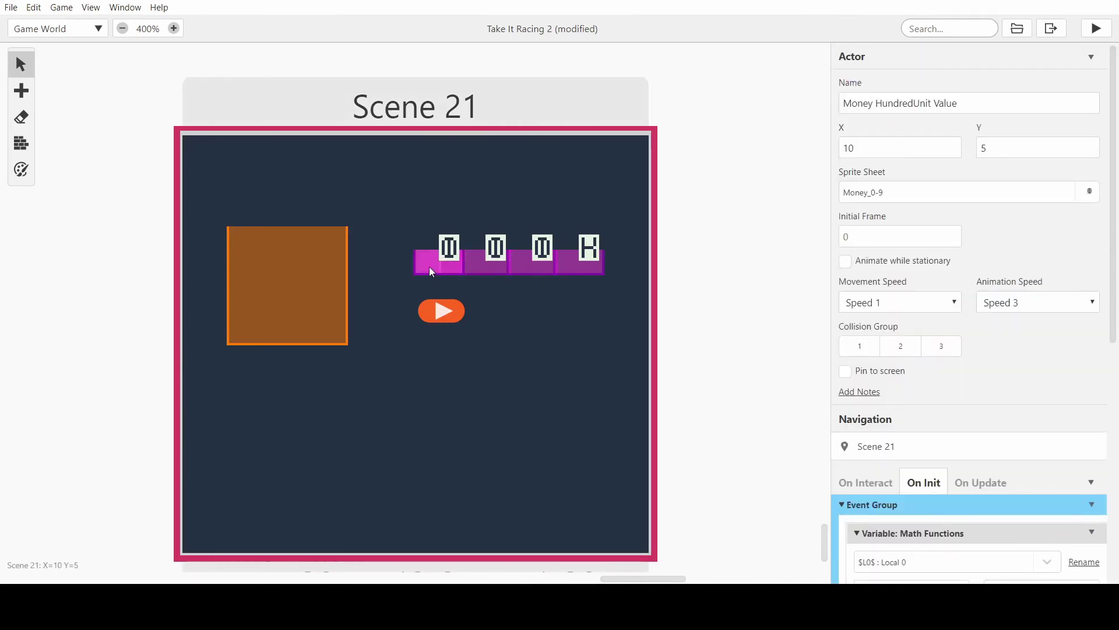
scroll(933, 268, down, 6)
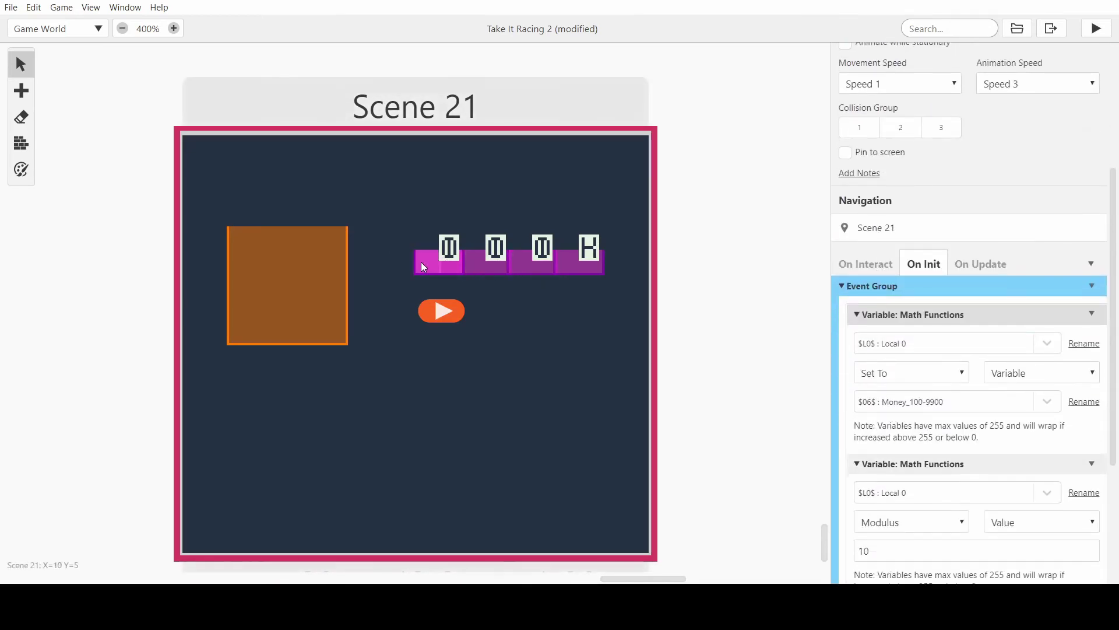
mouse_move(429, 262)
mouse_down()
mouse_move(423, 236)
mouse_move(408, 250)
mouse_move(420, 268)
mouse_up()
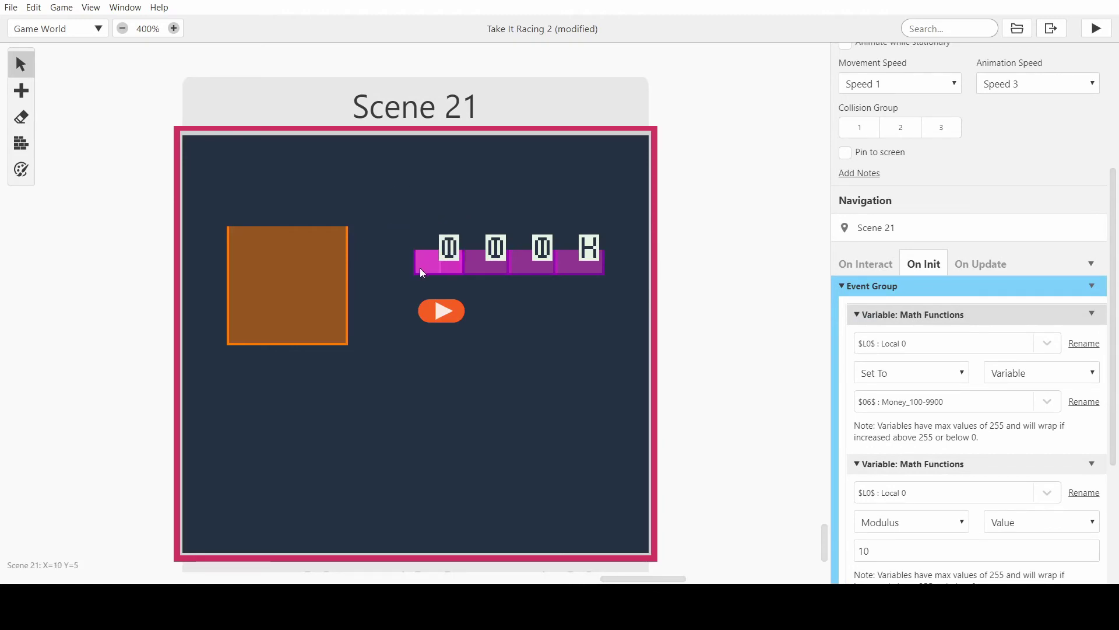
click(550, 307)
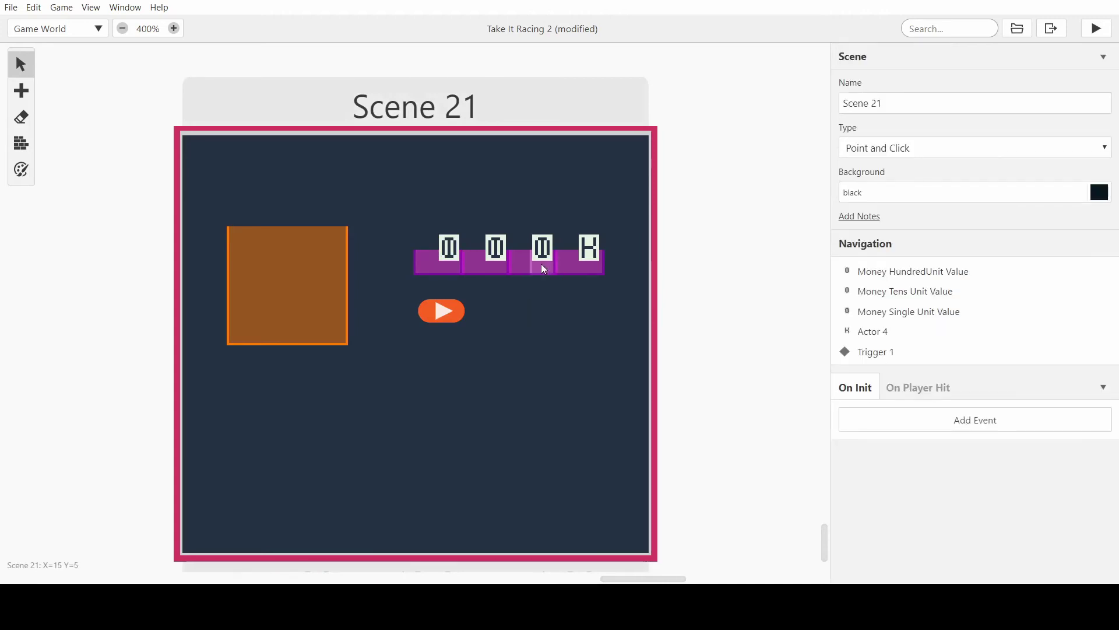
click(543, 269)
scroll(956, 396, down, 7)
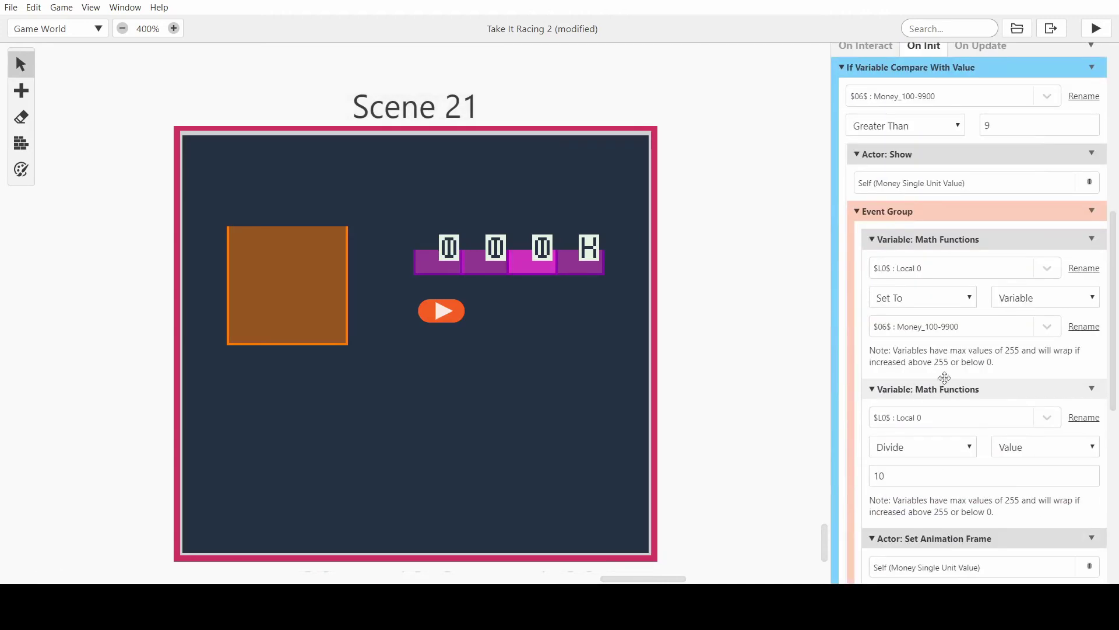
scroll(927, 350, up, 4)
scroll(910, 256, down, 2)
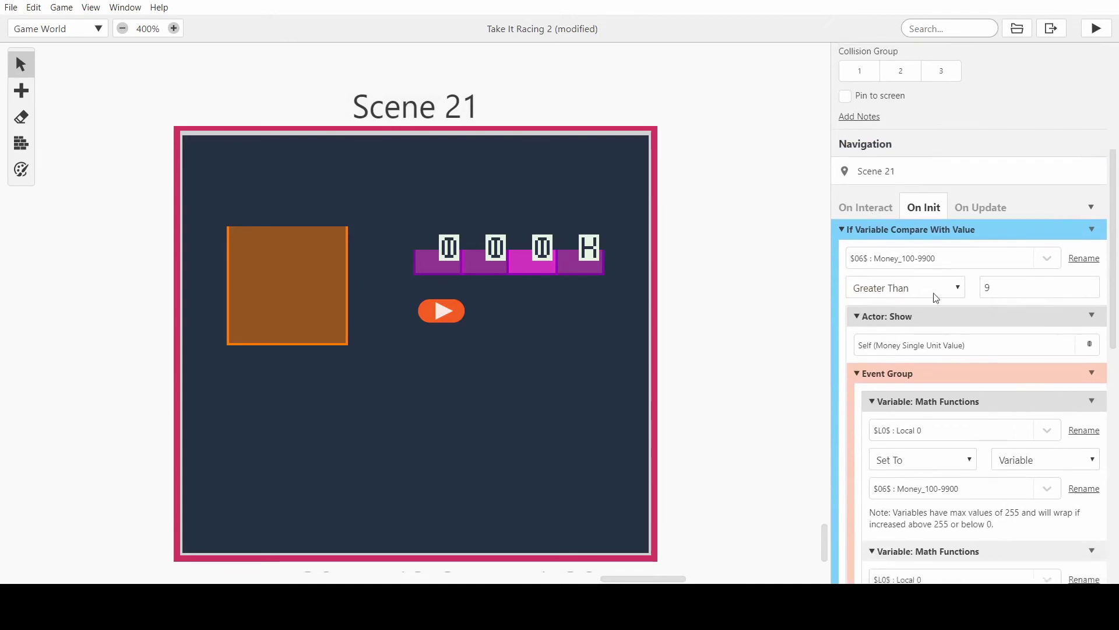
scroll(925, 291, down, 6)
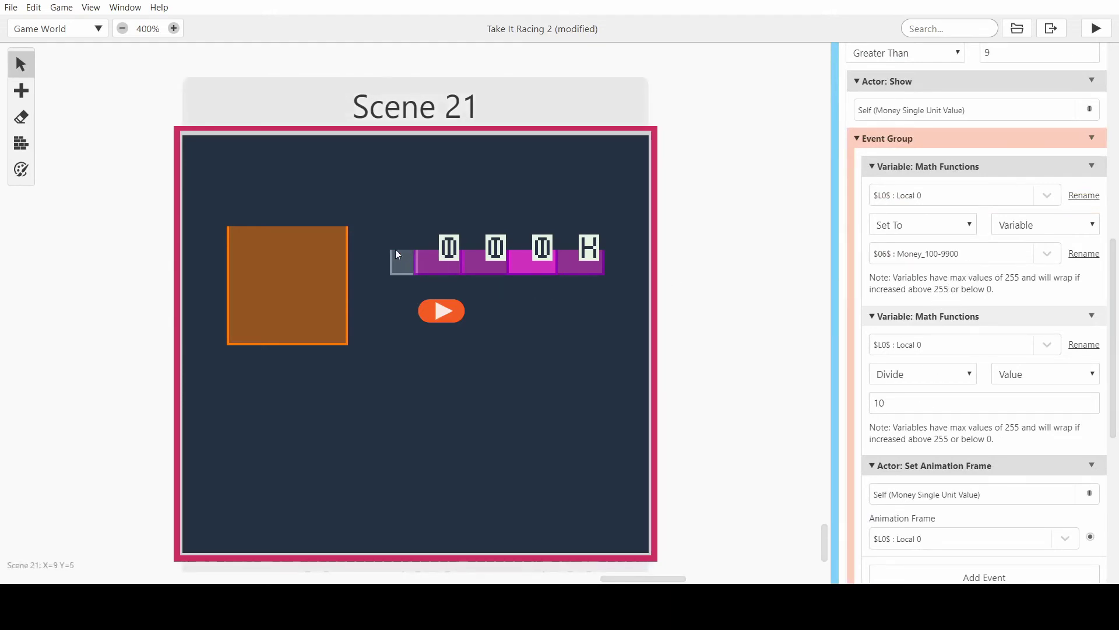
click(488, 268)
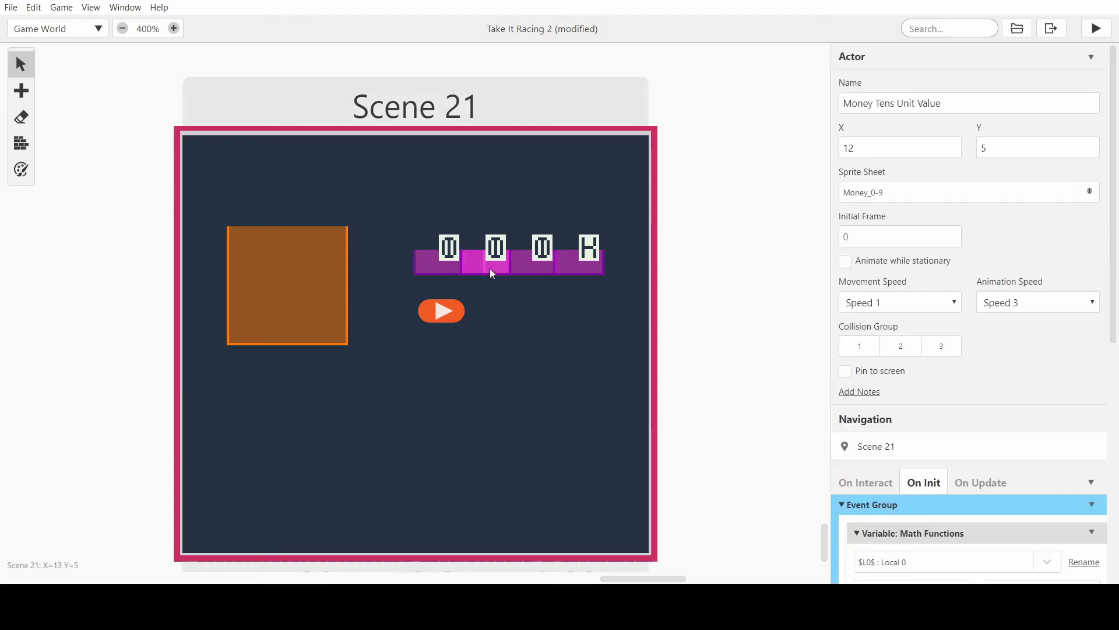
scroll(526, 270, up, 2)
scroll(924, 322, down, 2)
scroll(542, 372, down, 1)
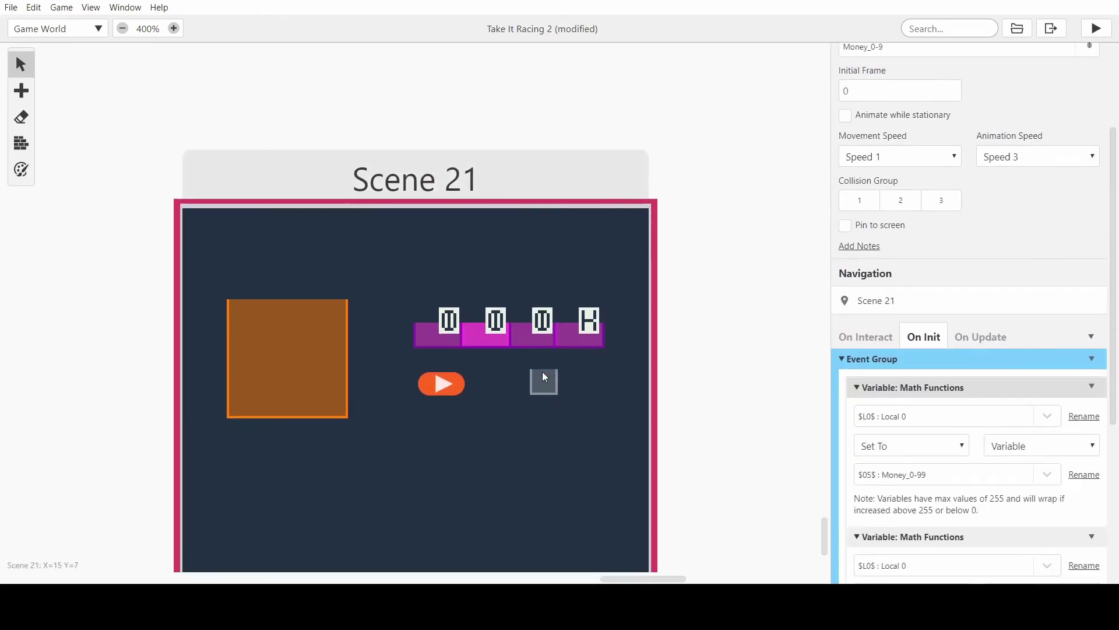
Delete the existing Event Group from the Money Single Unit Value actor's On Interact script
click(516, 329)
scroll(967, 335, down, 5)
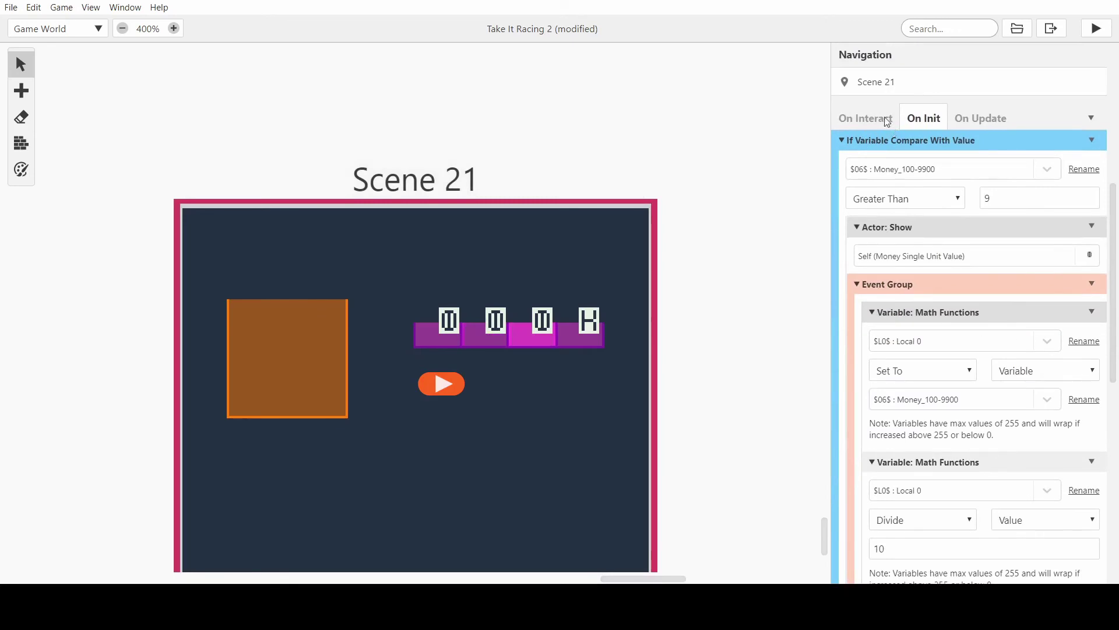
click(886, 120)
click(887, 504)
scroll(940, 408, down, 3)
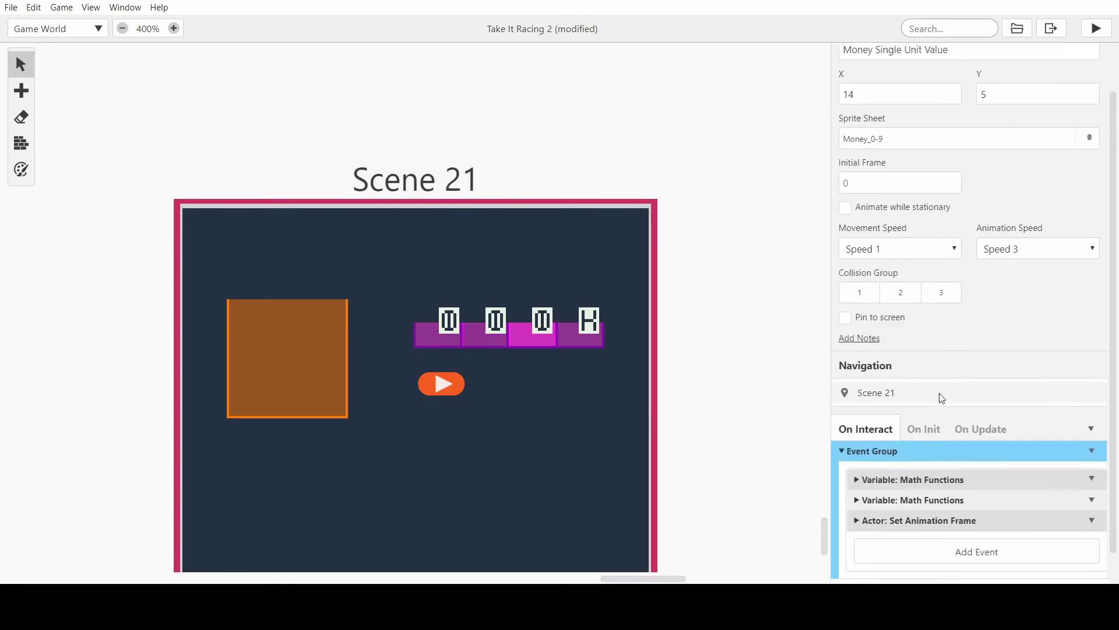
click(1092, 417)
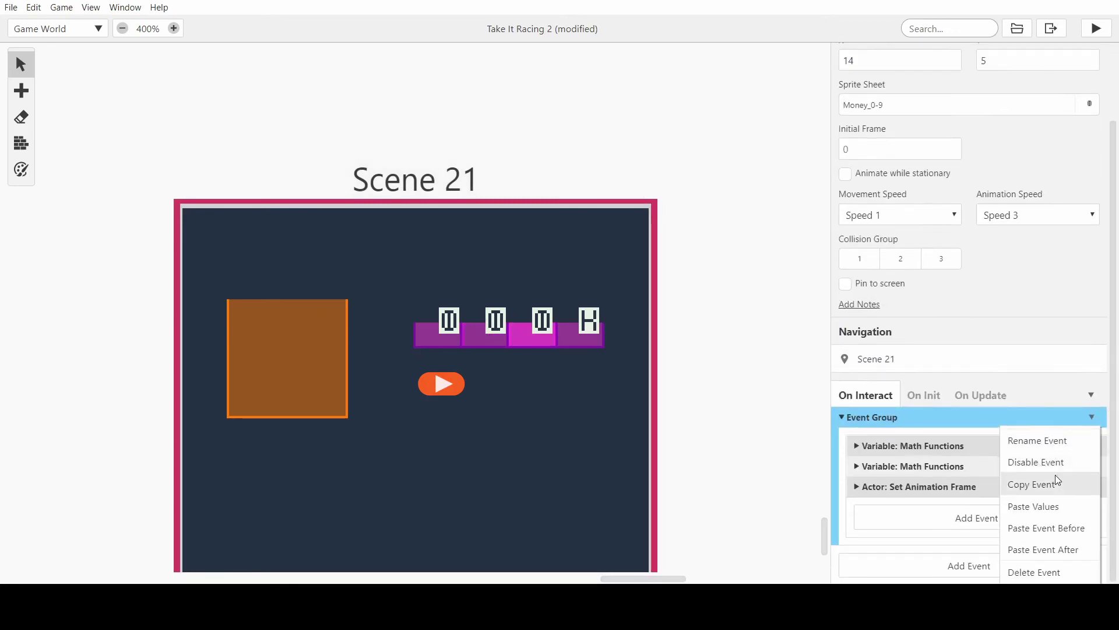
click(1035, 572)
Copy the If Variable Compare With Value event from the Money Single Unit Value actor's On Init script into its On Interact script
click(927, 481)
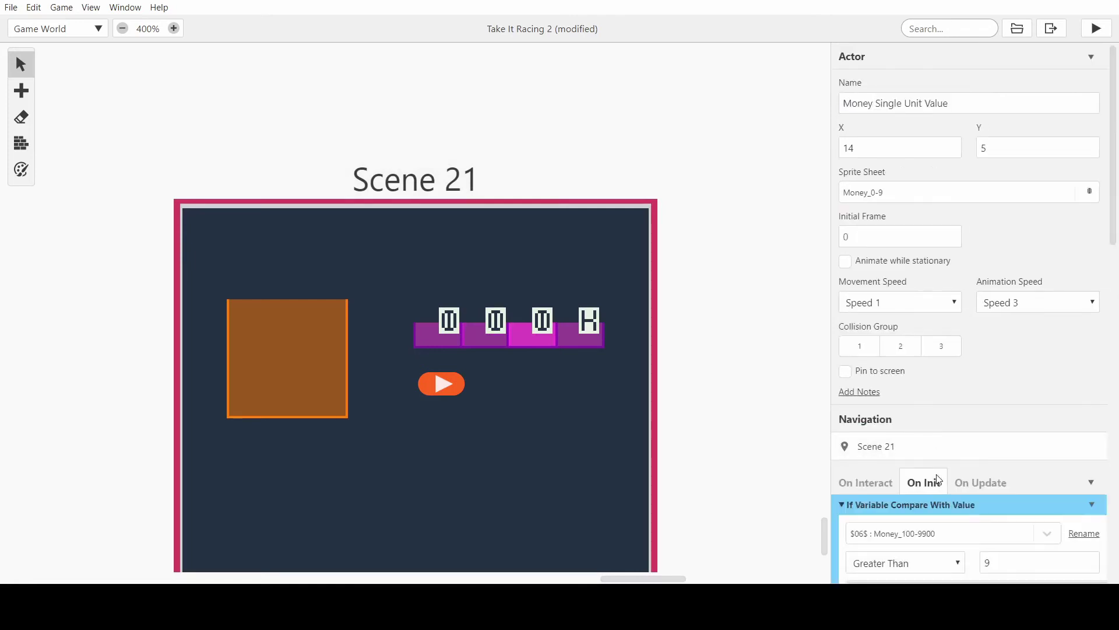
click(1094, 506)
click(1040, 389)
click(884, 487)
alt+click(982, 512)
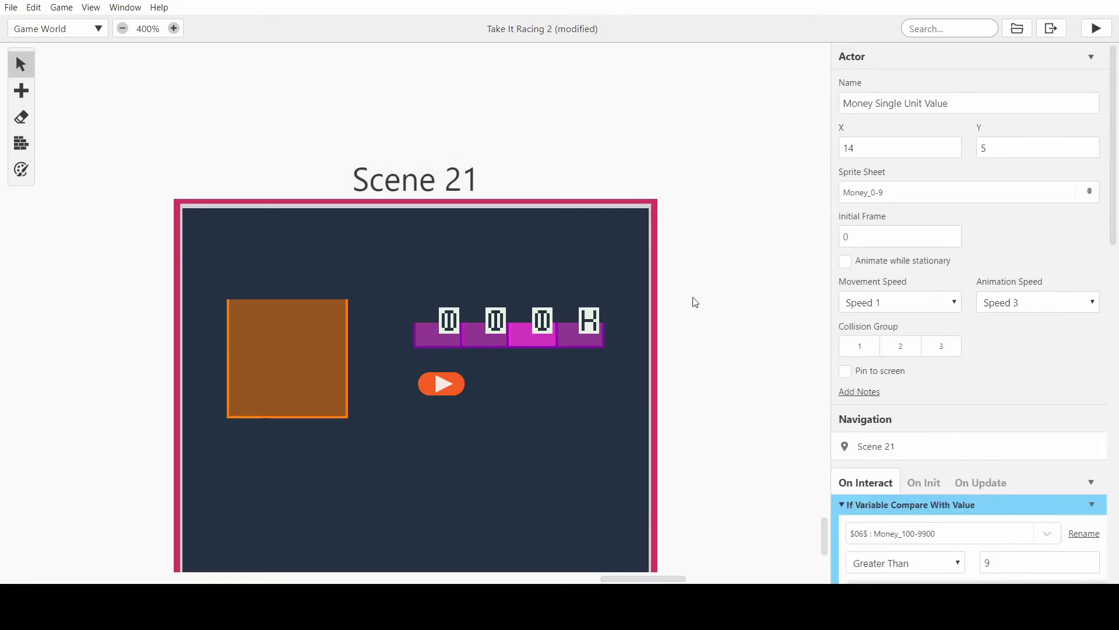
Examine the On Interact scripts of the Money Single Unit Value actor and Actor 4
scroll(694, 302, down, 3)
scroll(1037, 310, down, 1)
scroll(1037, 310, down, 5)
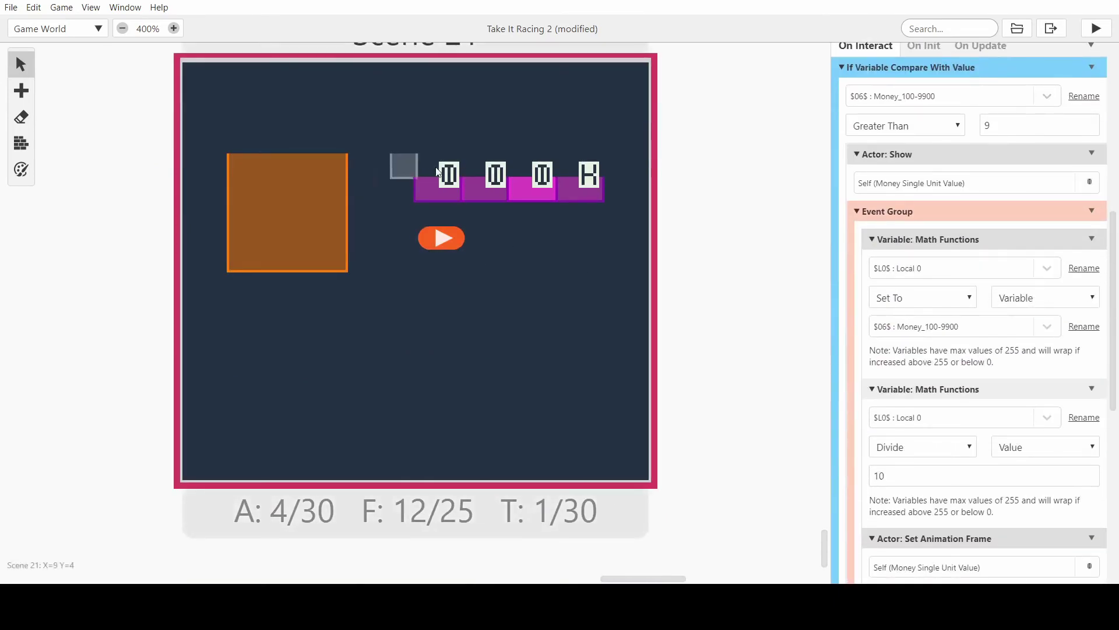
click(505, 198)
click(520, 191)
scroll(939, 365, down, 5)
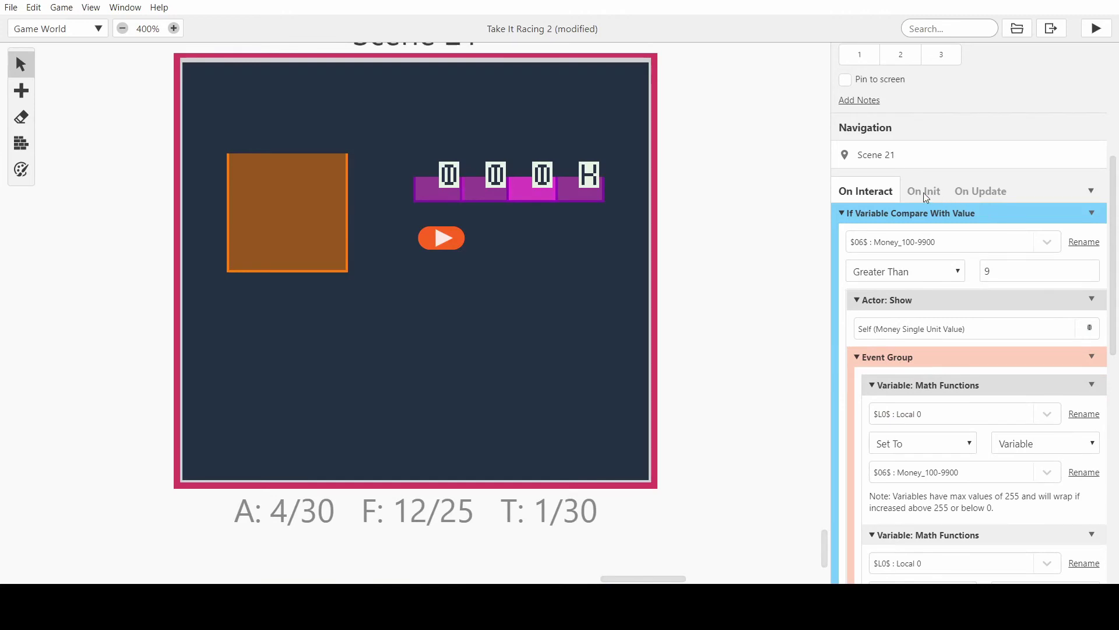
click(580, 194)
scroll(1079, 384, down, 4)
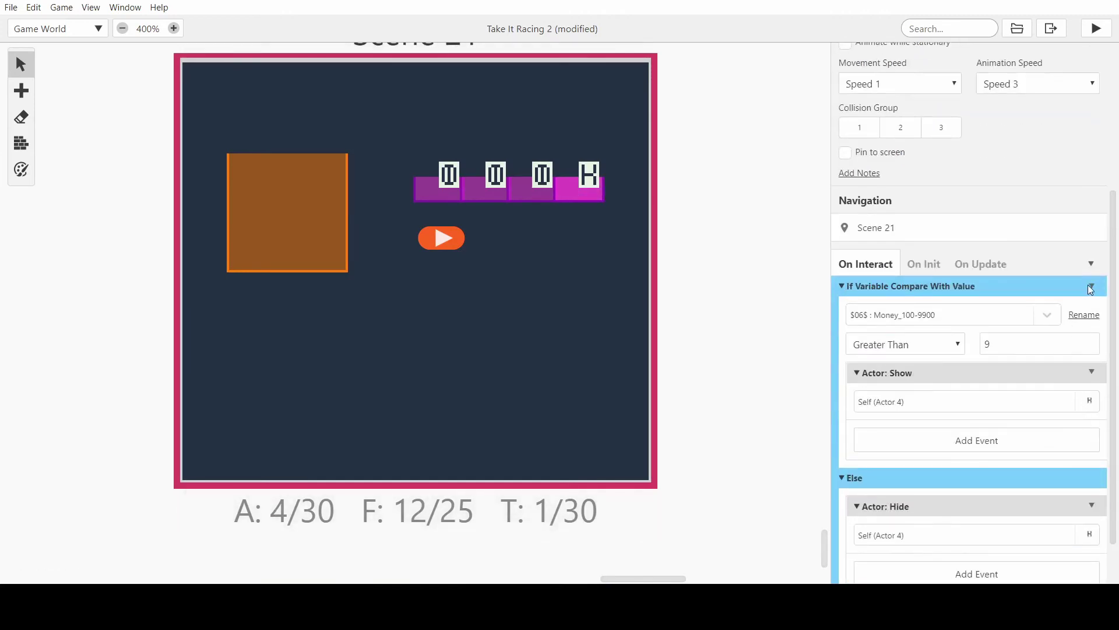
Delete the Actor: Show and Actor: Hide events from the condition in the Money Single Unit Value actor's On Interact script
click(545, 190)
scroll(928, 308, down, 5)
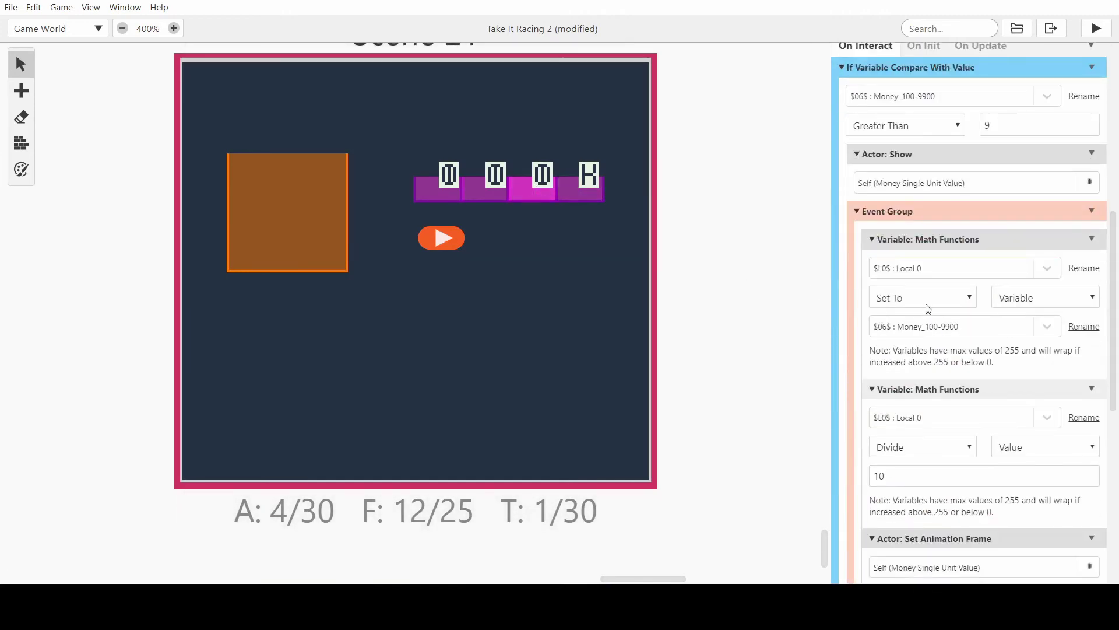
click(1091, 153)
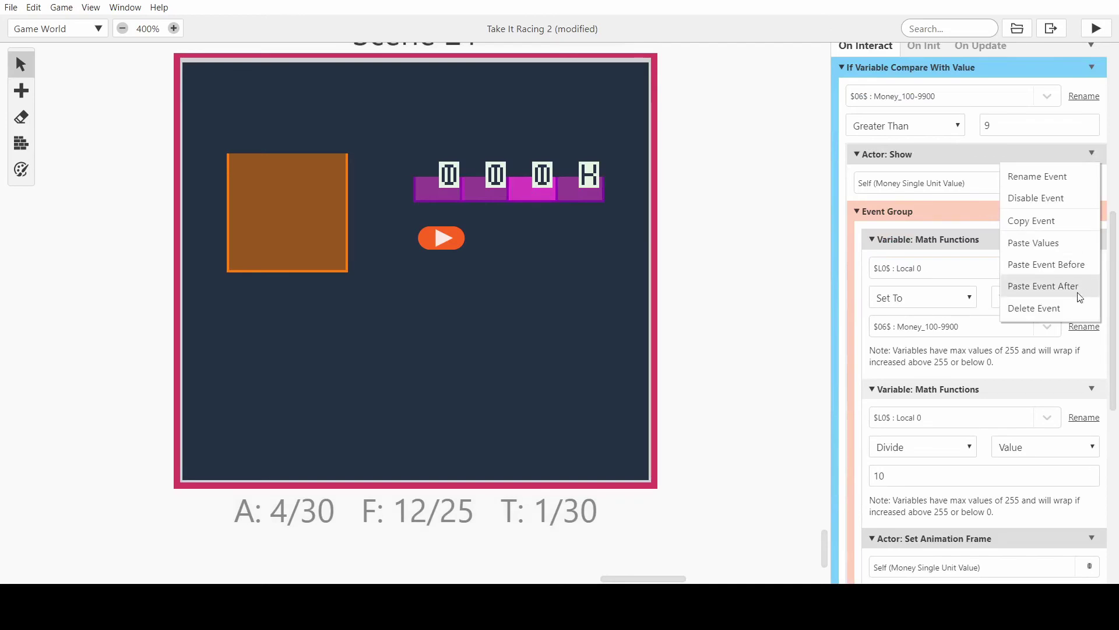
click(1015, 307)
scroll(992, 233, down, 5)
click(1092, 310)
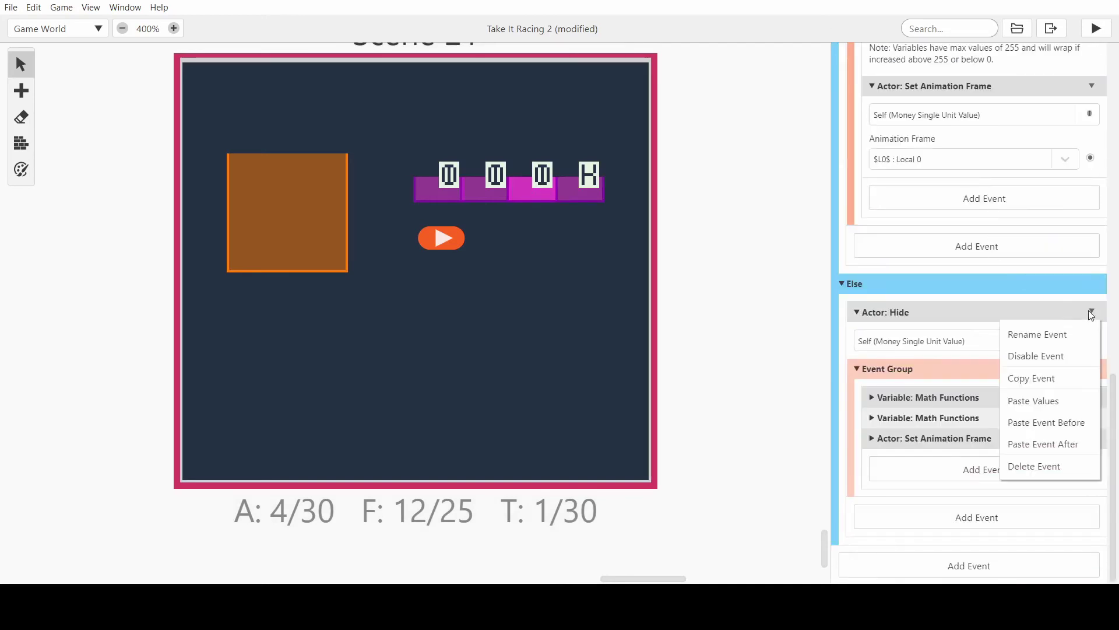
click(1045, 464)
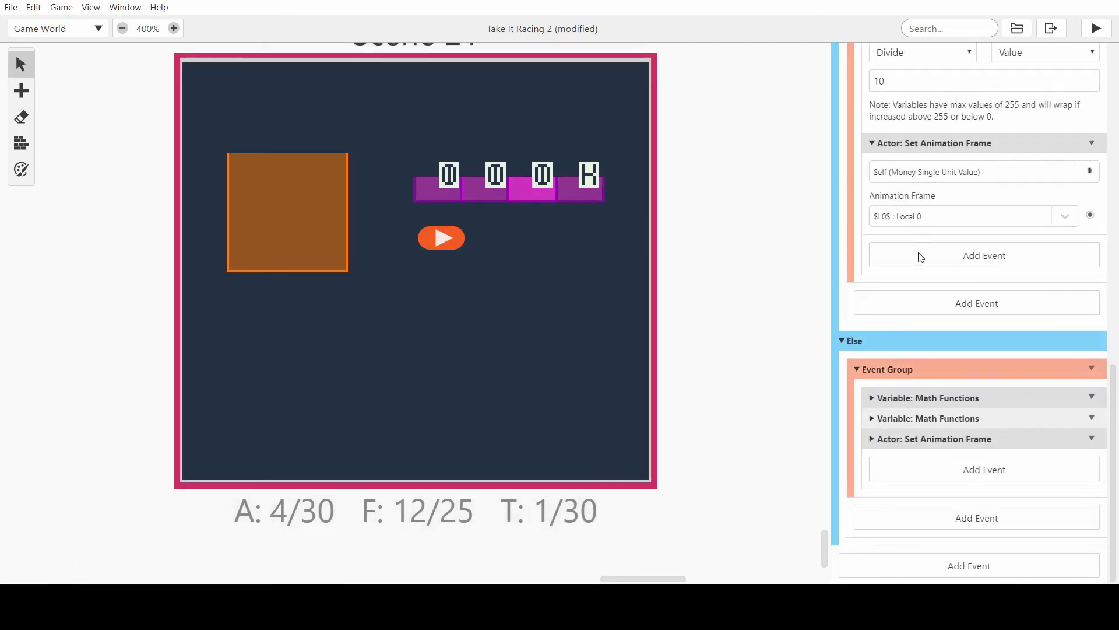
Collapse the Event Group in the Money Tens Unit Value actor's On Interact script and add an If Variable Compare With Value event below it
scroll(917, 255, up, 3)
click(478, 185)
scroll(978, 284, down, 4)
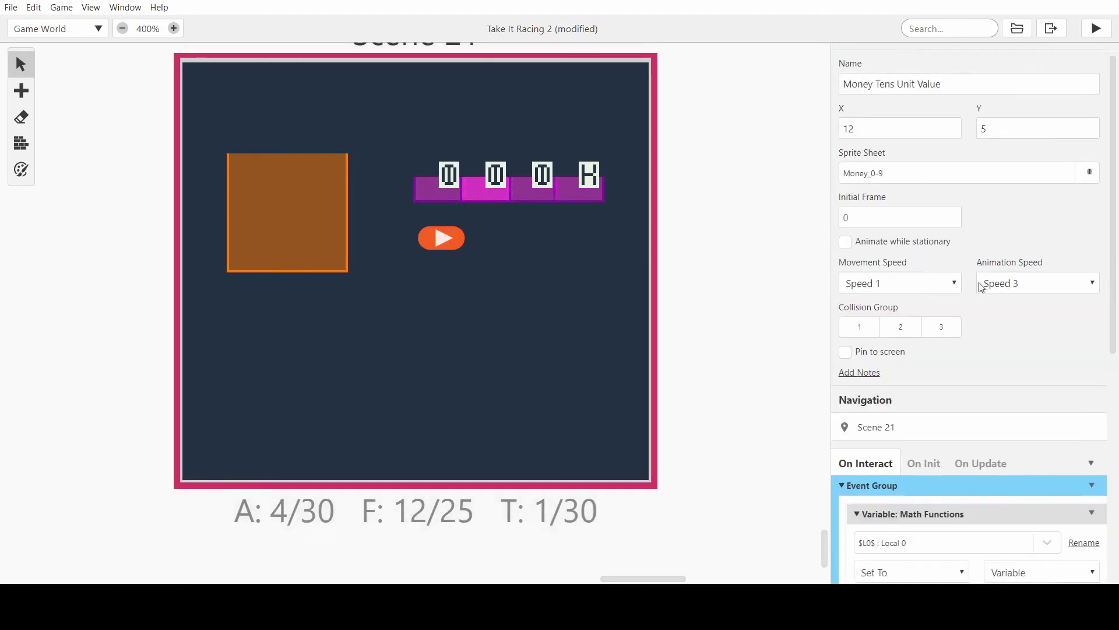
click(877, 283)
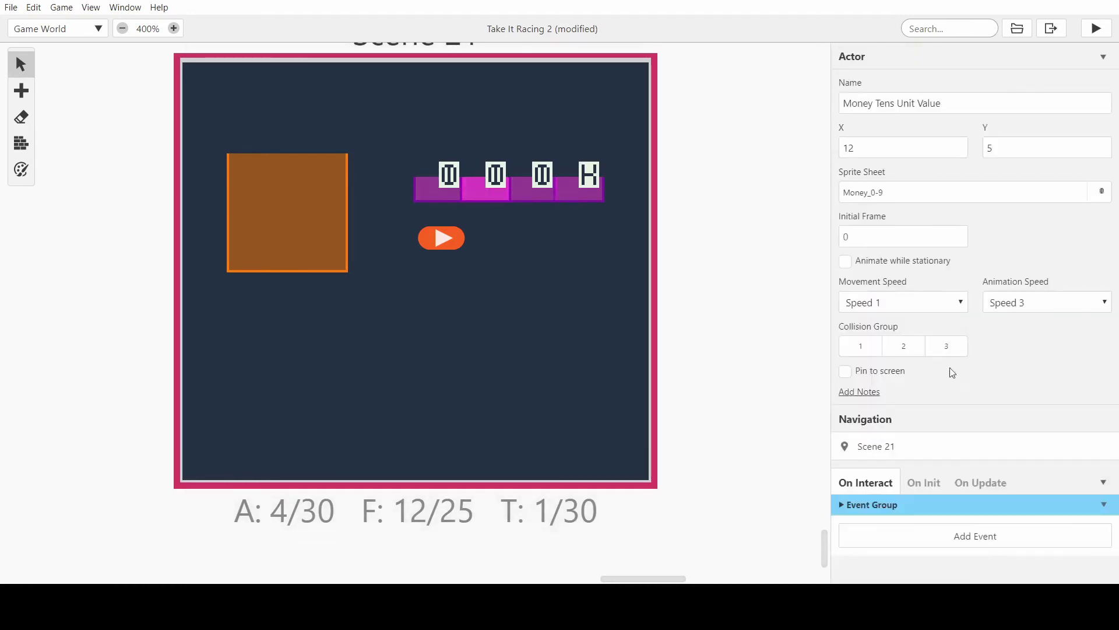
click(910, 543)
text(if)
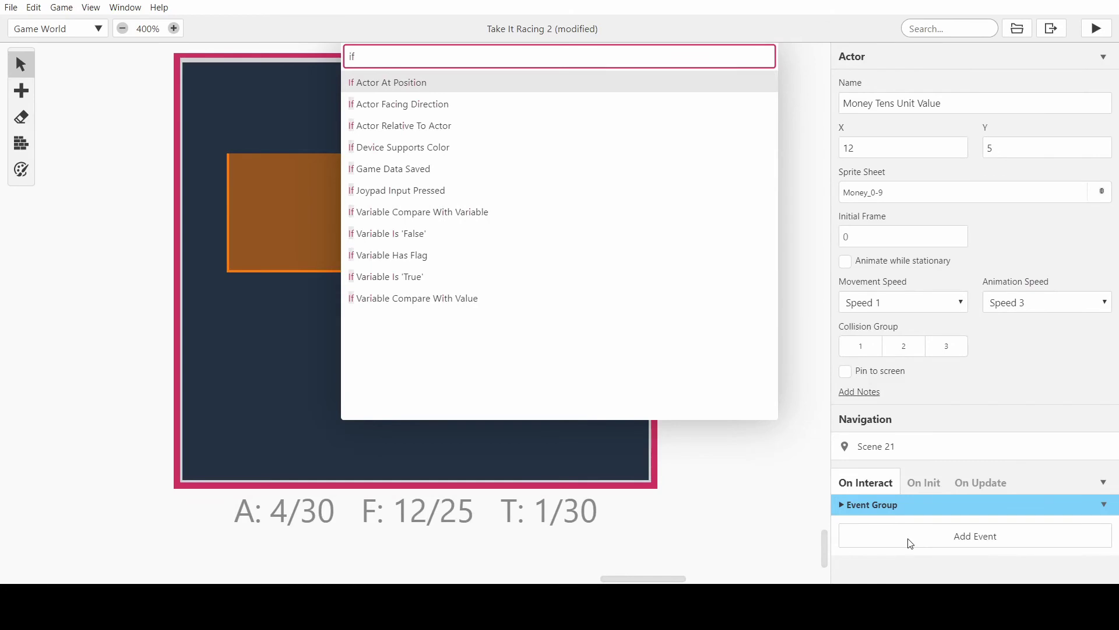
key(BackSpace)
text(f)
click(418, 298)
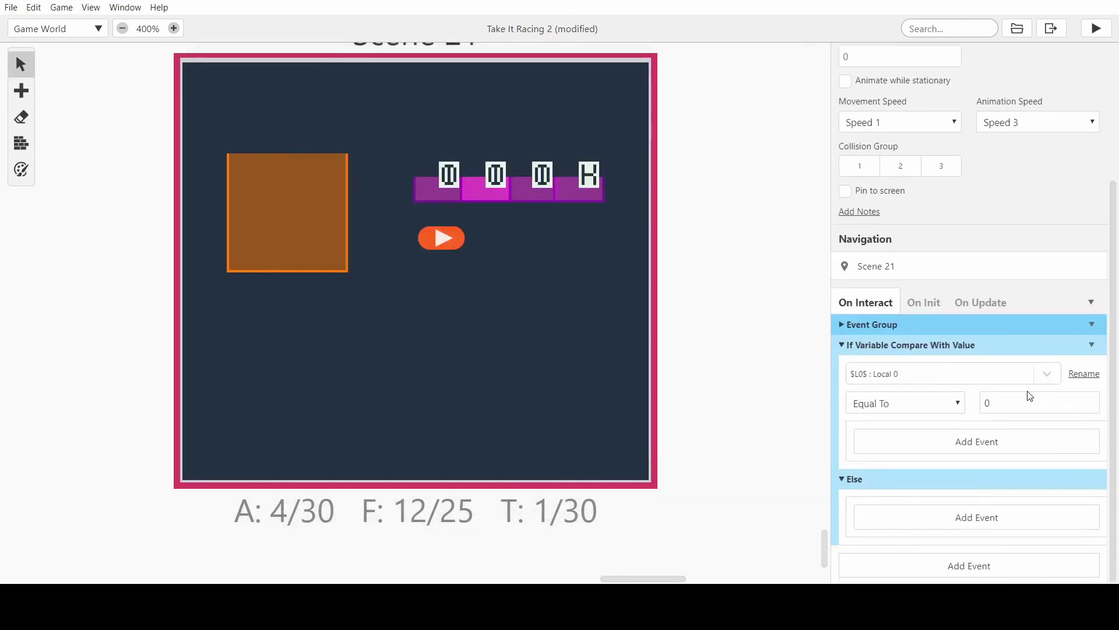
Set the new condition in the Money Tens Unit Value actor's On Interact script to Money_100-9900 Greater Than 9
click(882, 373)
scroll(956, 424, down, 5)
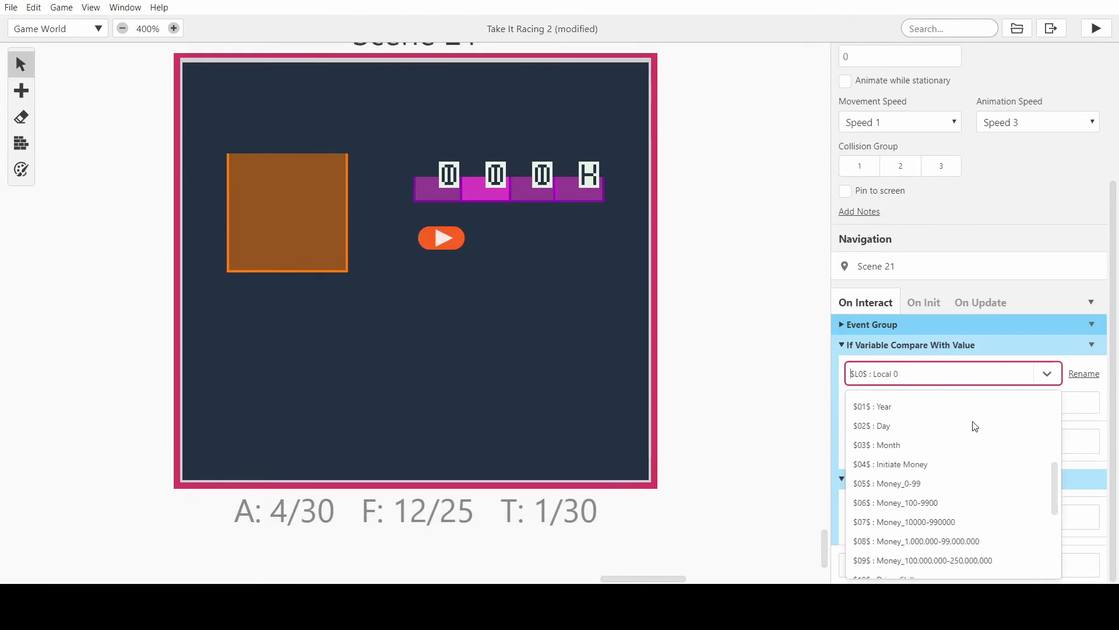
scroll(973, 428, down, 3)
click(967, 430)
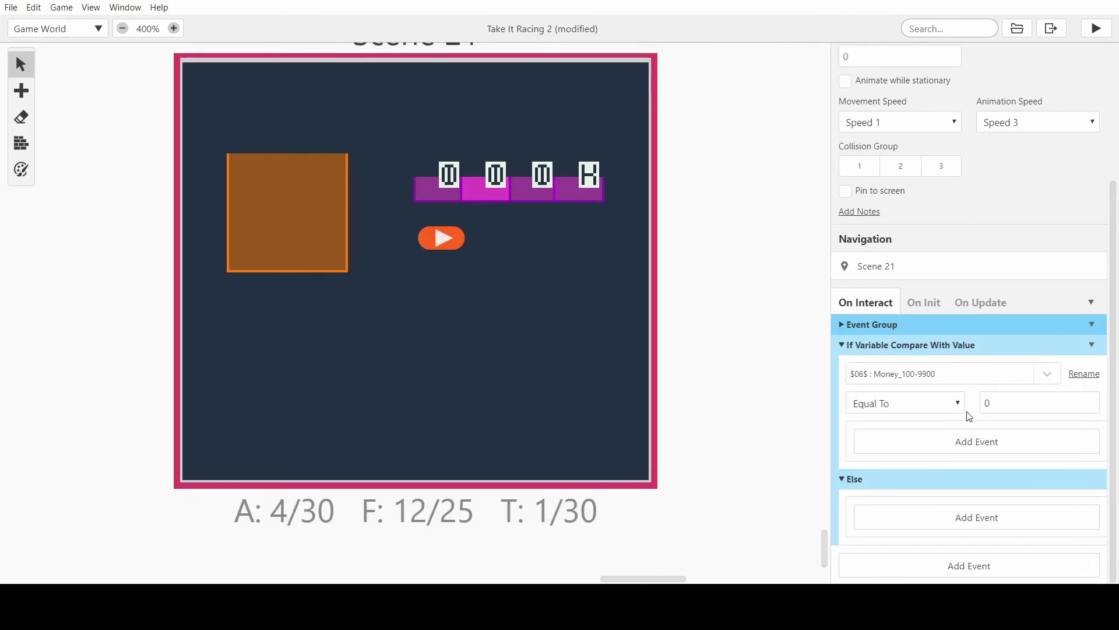
key(Down)
key(Down)
key(Down)
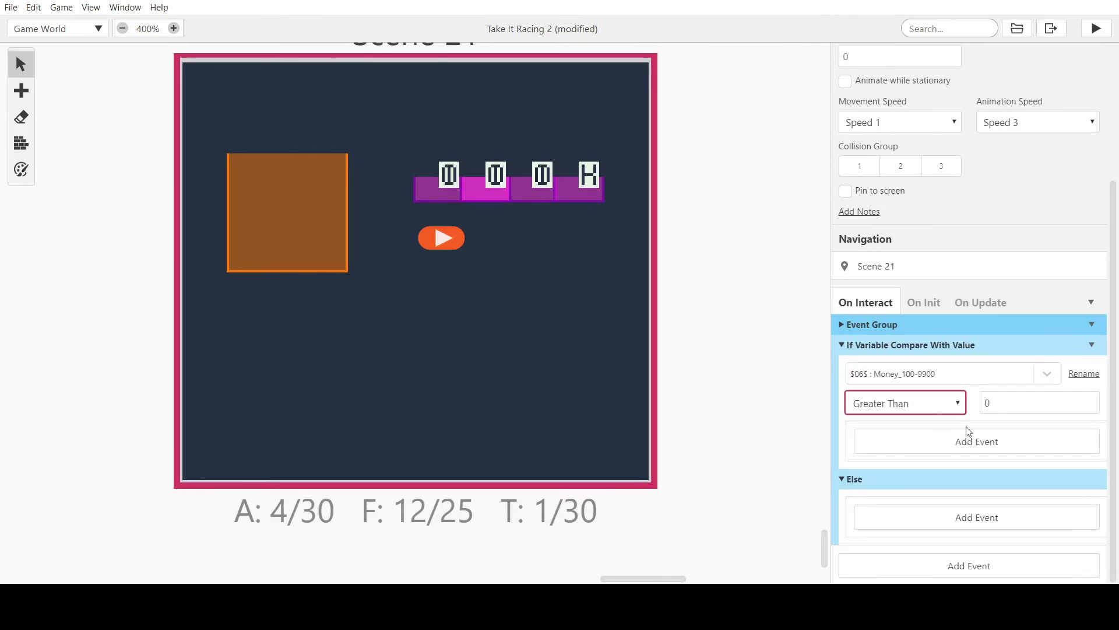
click(987, 403)
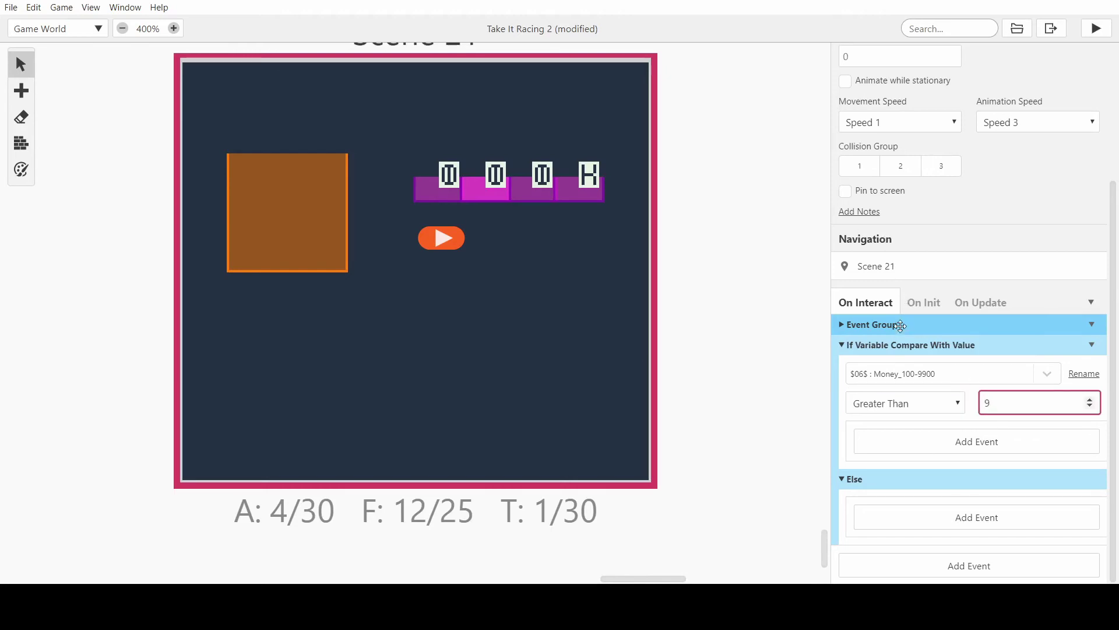
Move the existing Event Group into the condition's Else branch and expand it to check its events
drag(906, 325, 973, 506)
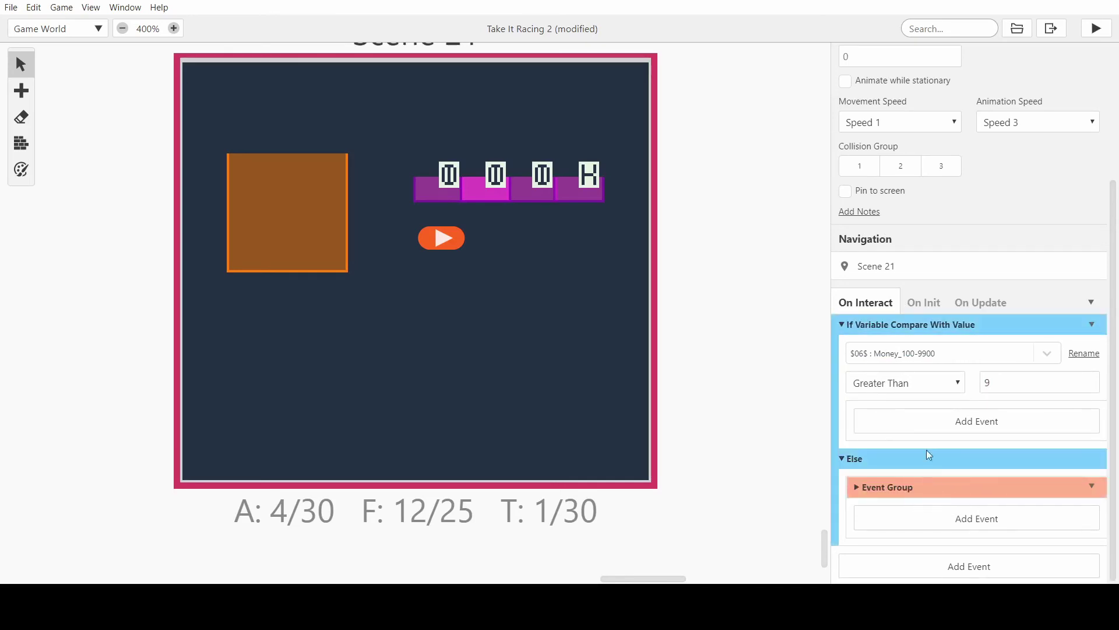
click(906, 481)
scroll(923, 456, down, 3)
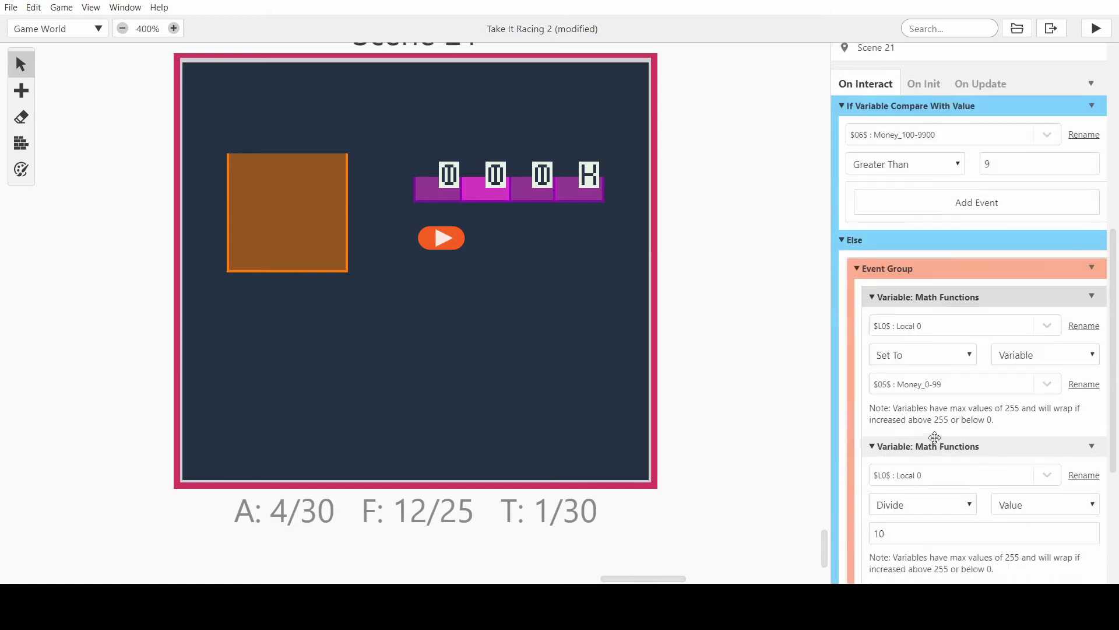
scroll(937, 429, up, 2)
scroll(945, 419, down, 2)
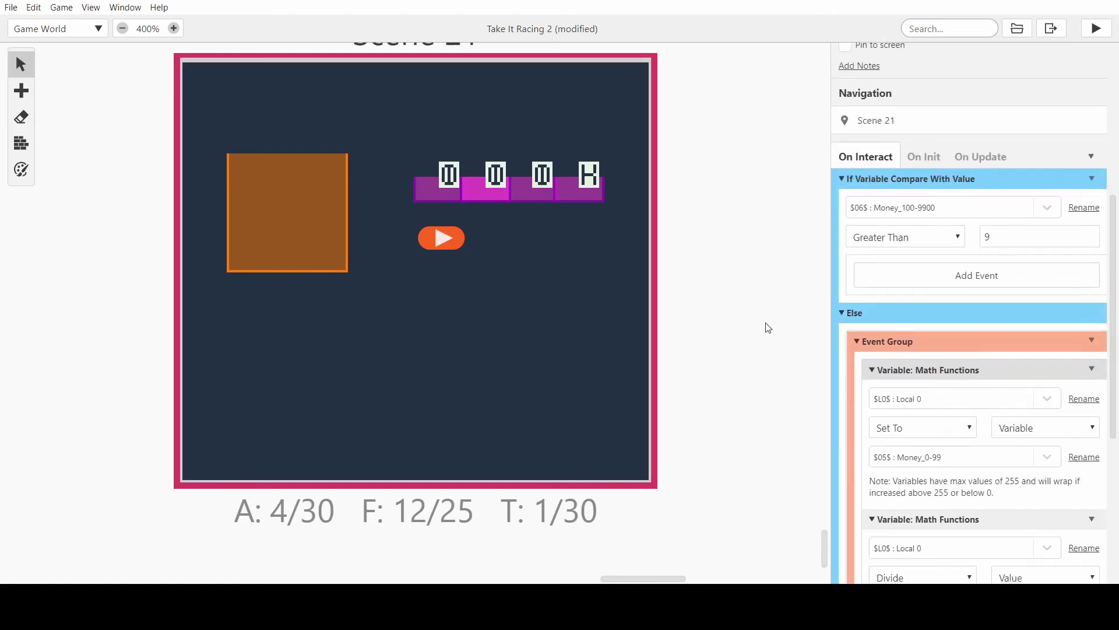
Copy the Money Single Unit Value actor's On Interact Event Group into the true branch of the Money Tens Unit Value actor's condition
click(524, 190)
scroll(864, 236, down, 10)
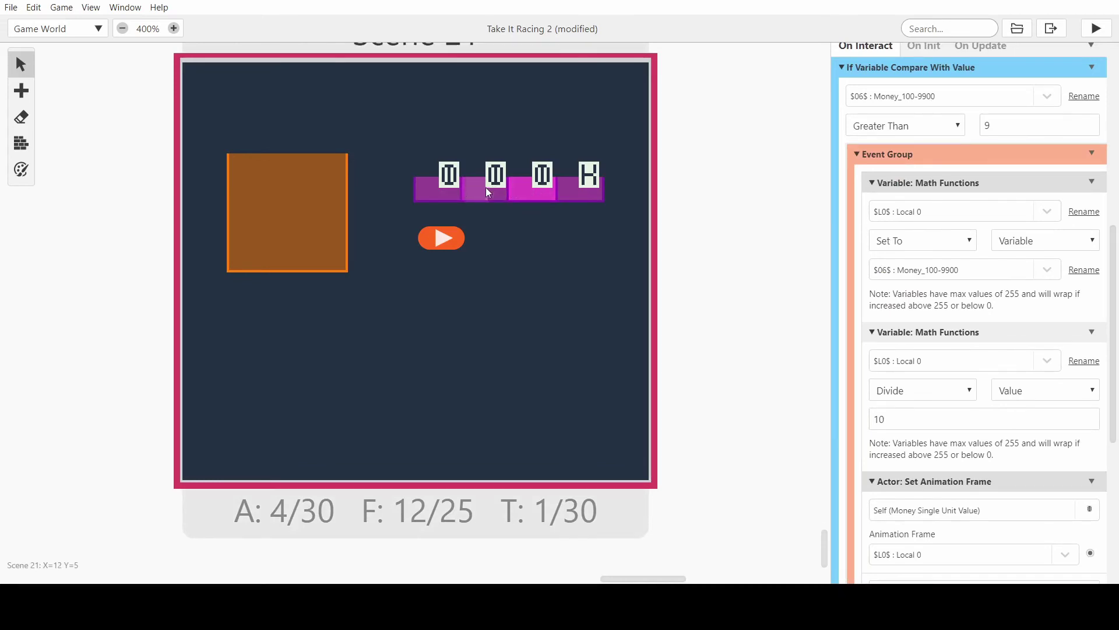
scroll(972, 313, down, 2)
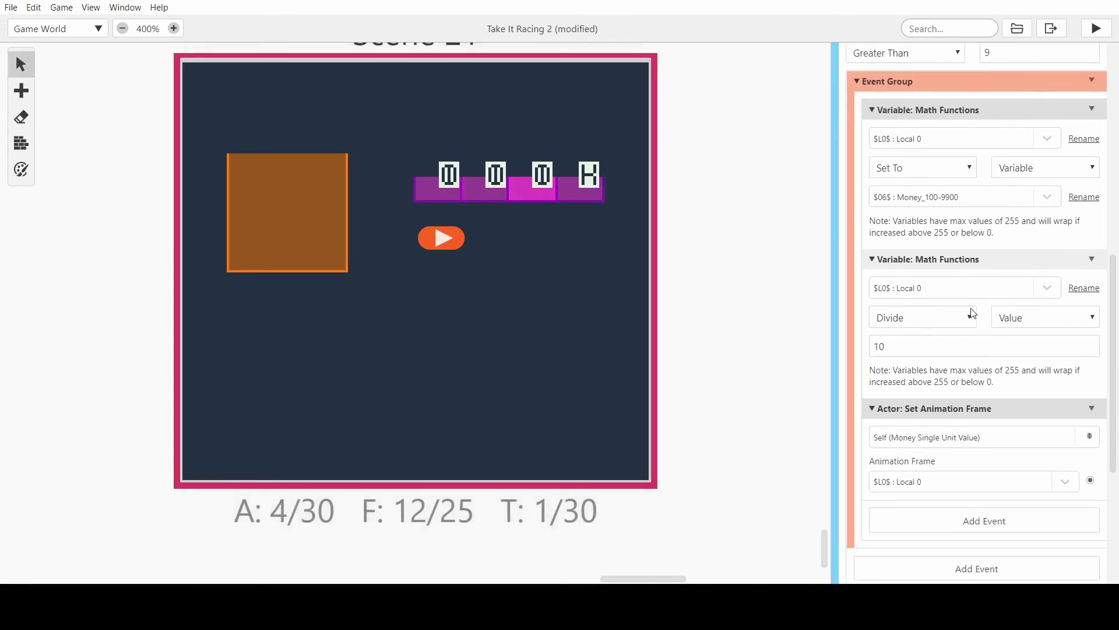
scroll(972, 313, up, 2)
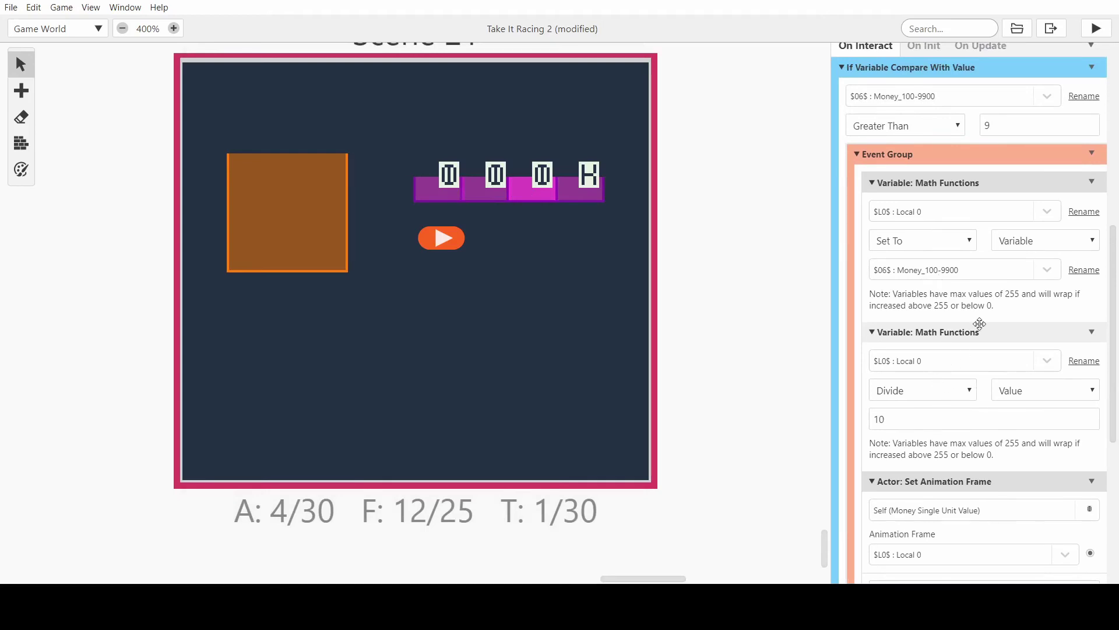
scroll(979, 320, down, 6)
scroll(980, 321, up, 4)
click(1092, 82)
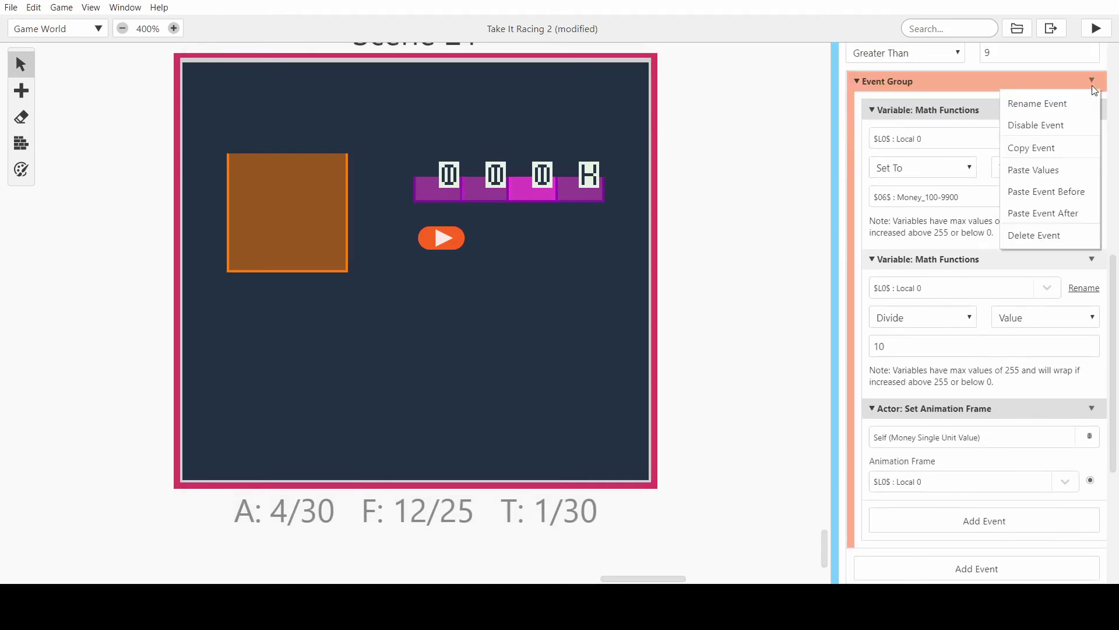
click(498, 184)
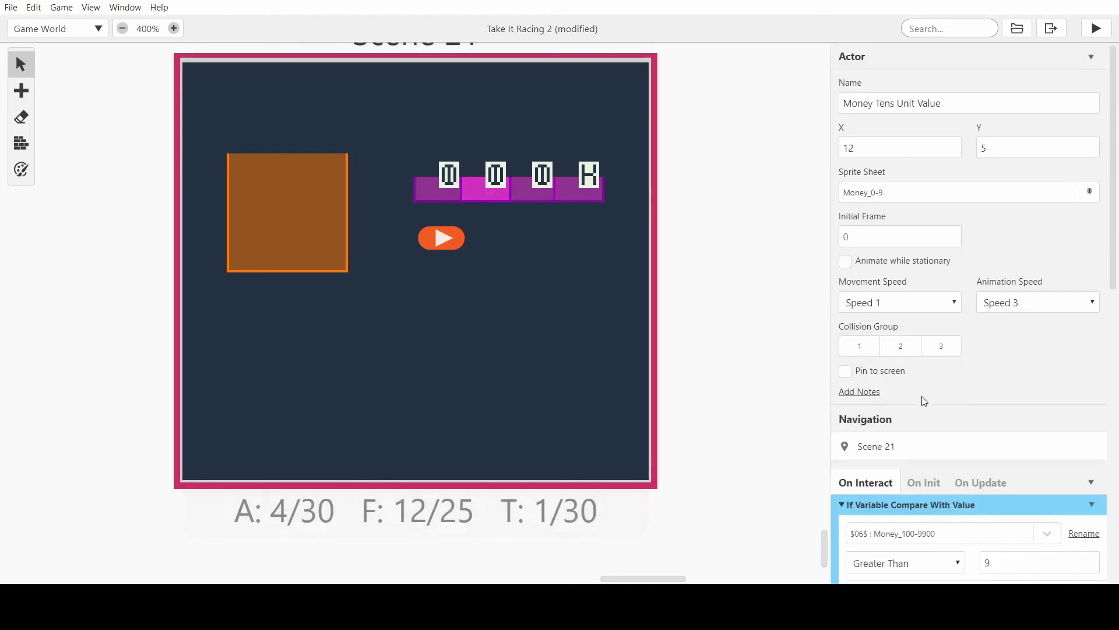
scroll(921, 400, down, 6)
alt+click(952, 242)
scroll(956, 258, down, 3)
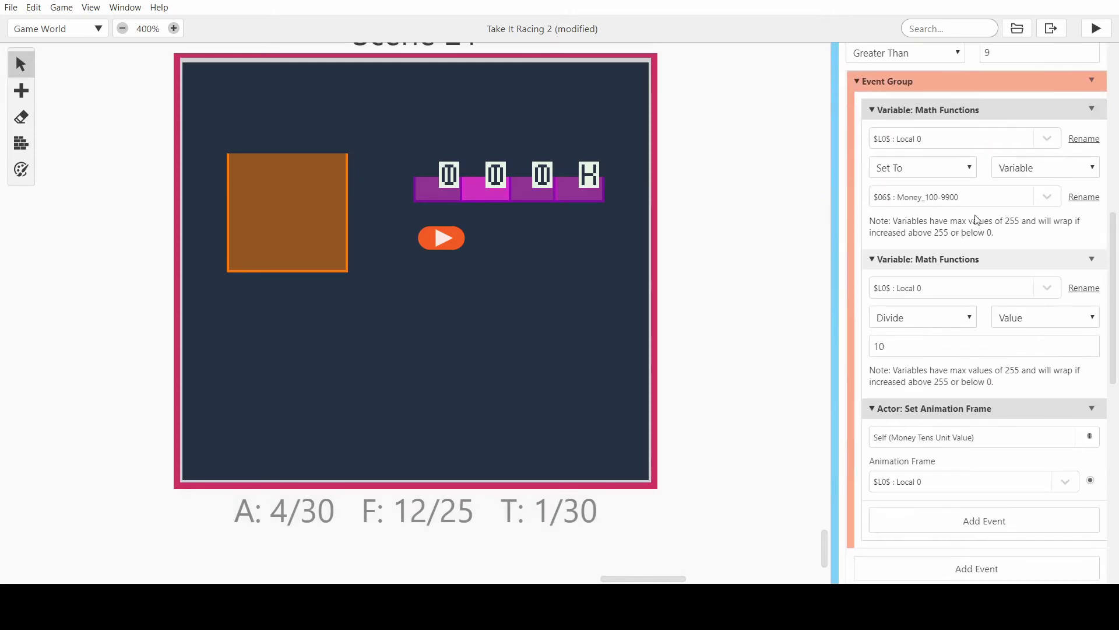
Set the Divide value in the pasted Event Group of the Money Tens Unit Value actor to 100
click(904, 341)
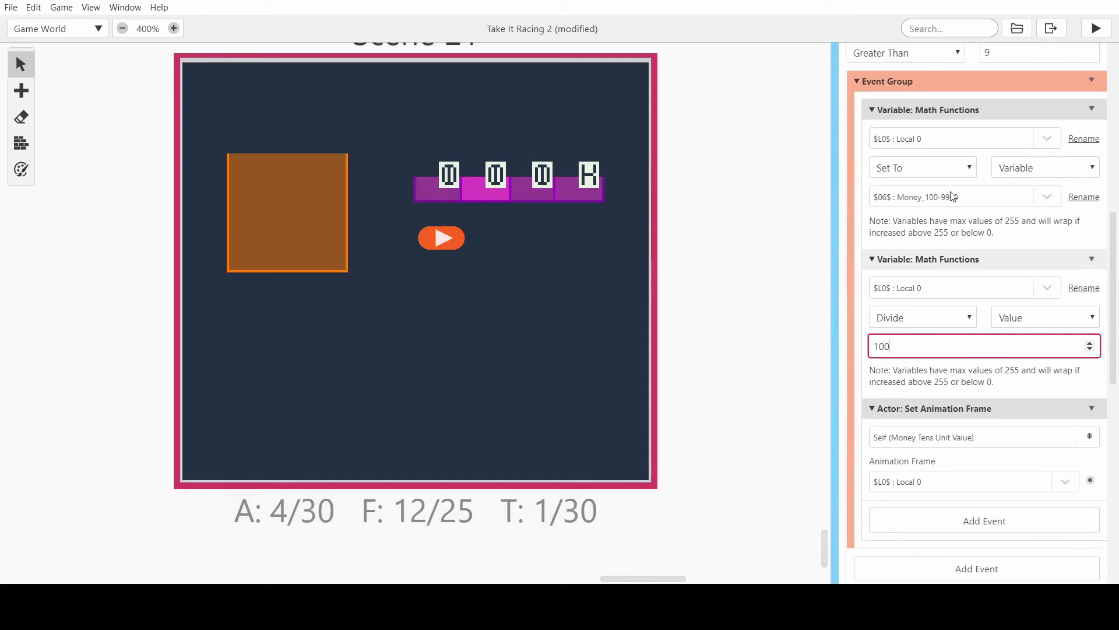
scroll(929, 200, up, 2)
scroll(933, 233, down, 3)
scroll(944, 280, up, 2)
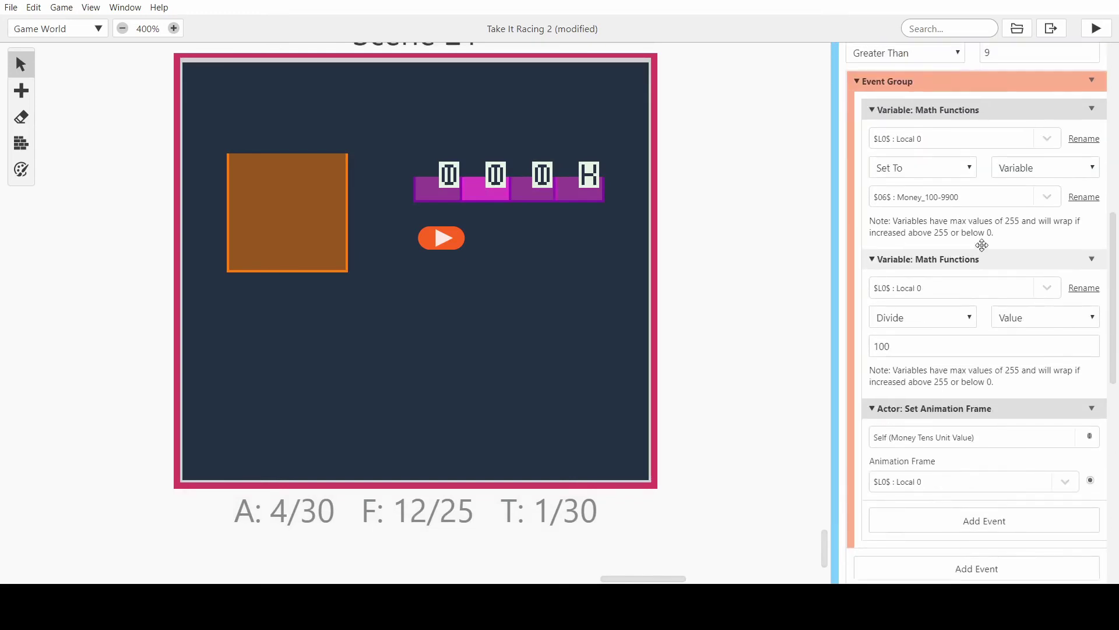
Collapse the Event Group in the Money HundredUnit Value actor's On Interact script and add an If Variable Compare With Value event below it
click(434, 185)
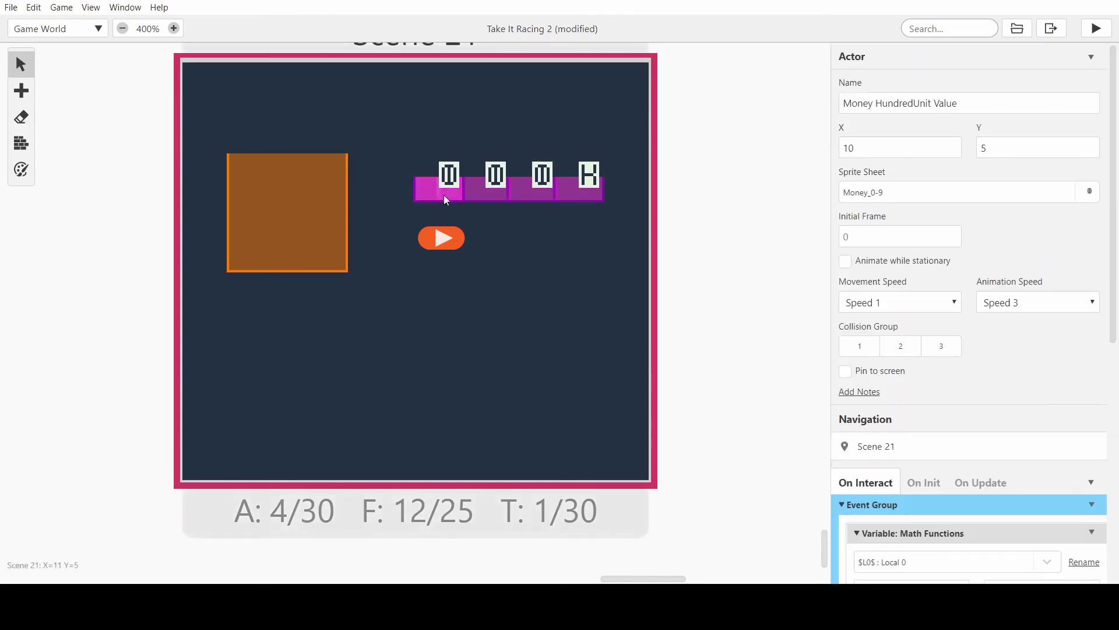
scroll(1058, 304, down, 3)
scroll(1057, 304, down, 3)
scroll(933, 245, up, 2)
click(884, 218)
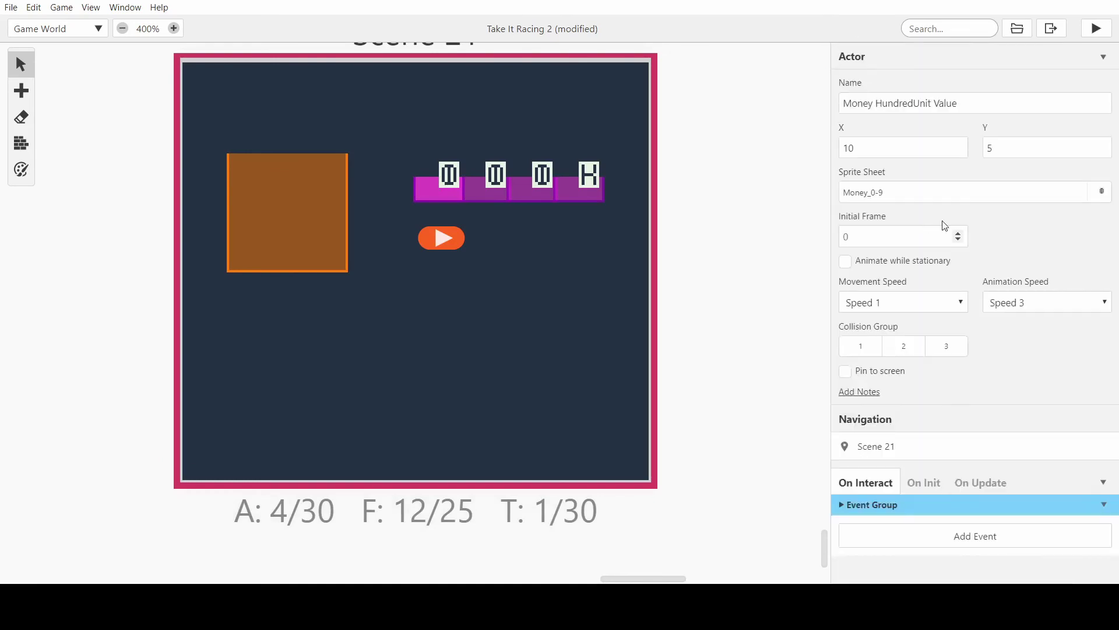
click(923, 541)
text(if)
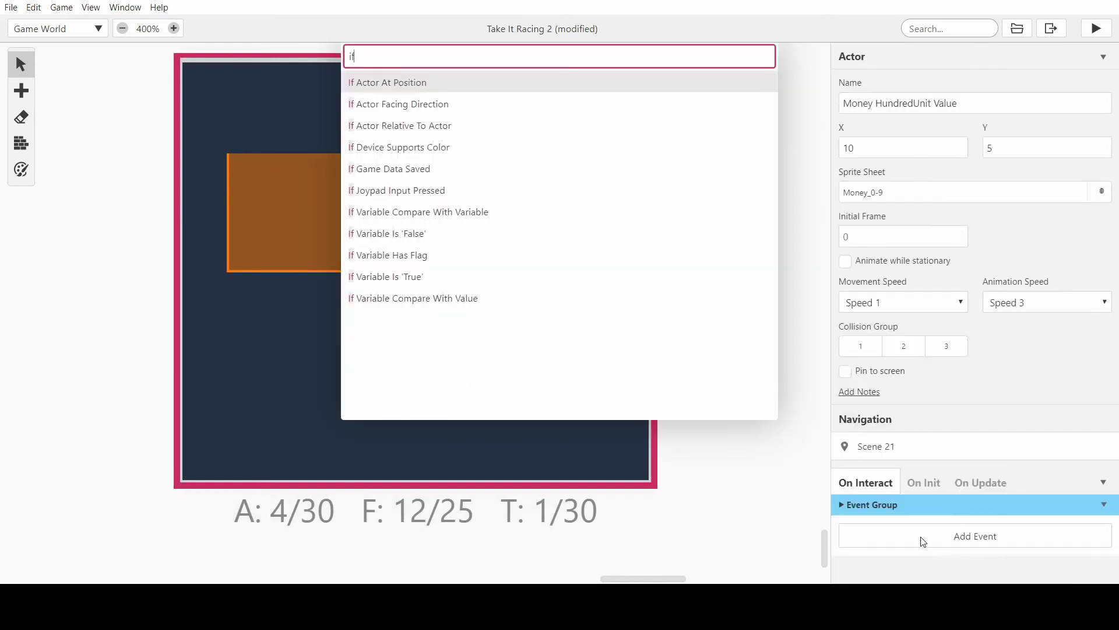
click(618, 298)
Set the new condition to Money_100-9900 Equal To 9 and move the Event Group into its Else branch
scroll(974, 408, down, 3)
click(971, 373)
scroll(966, 429, down, 2)
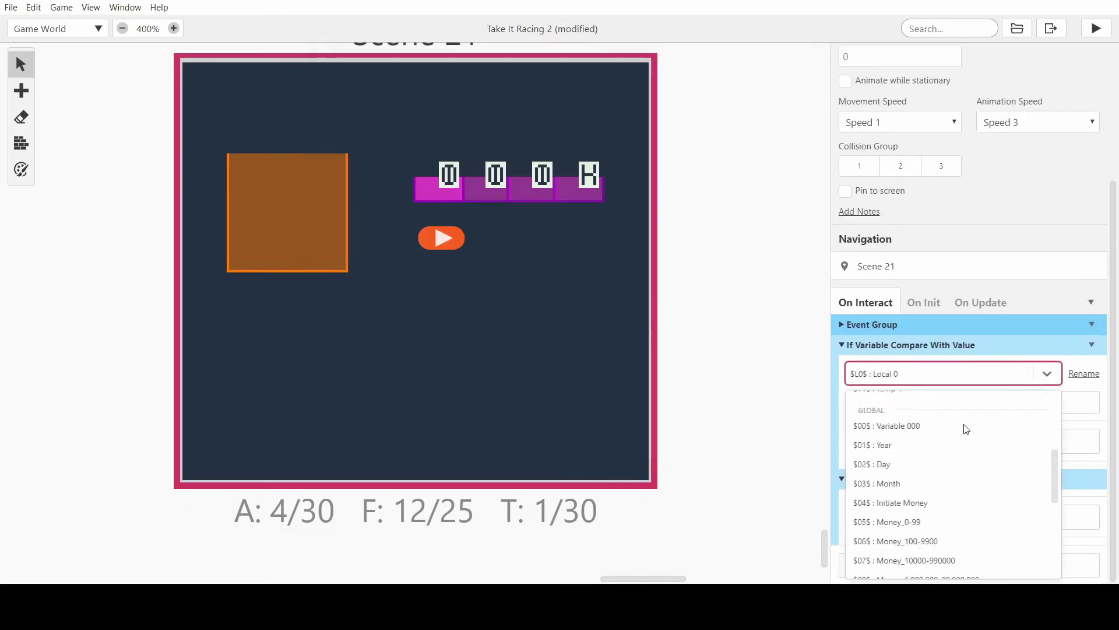
scroll(966, 429, down, 2)
click(957, 498)
key(Tab)
key(Tab)
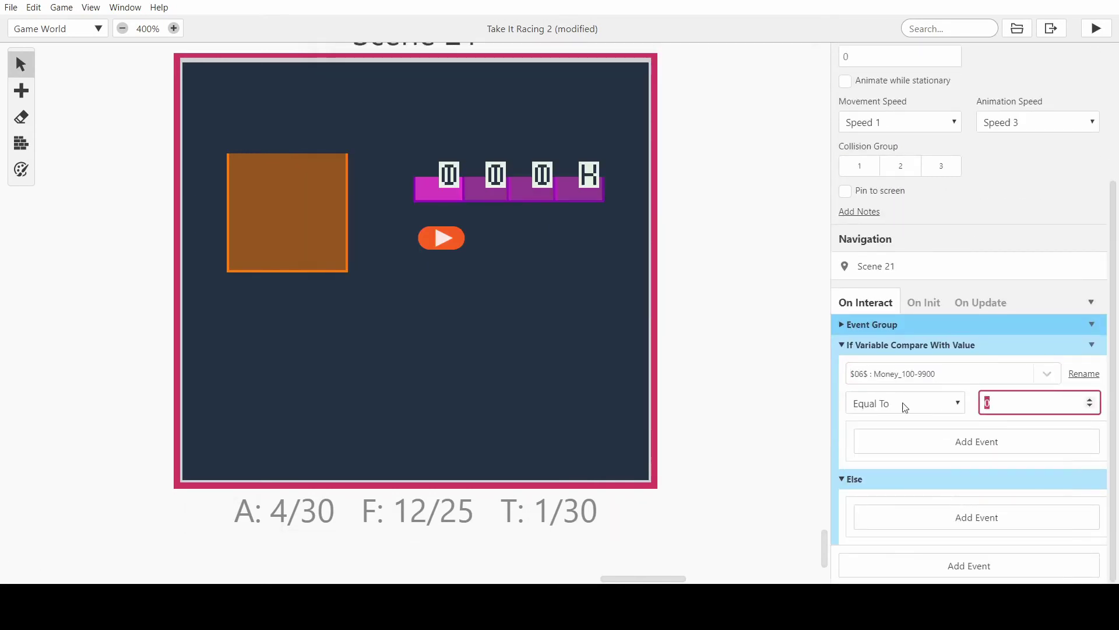
text(9)
drag(924, 325, 943, 491)
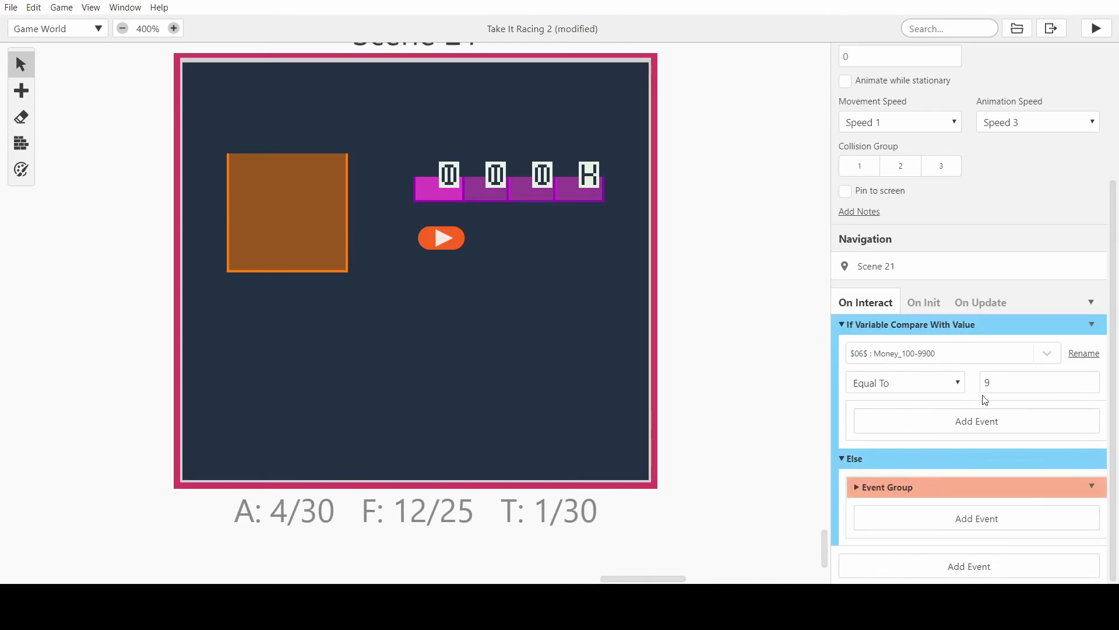
Add an Actor: Hide event for the Money HundredUnit Value actor itself to the condition's true branch
click(959, 422)
text(hide)
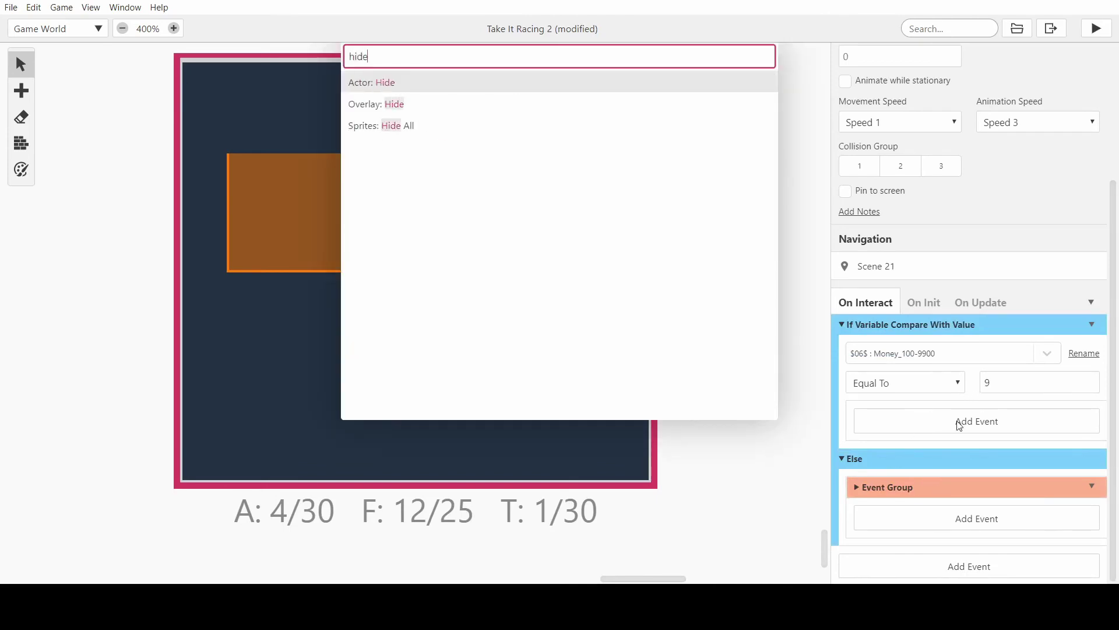
click(478, 82)
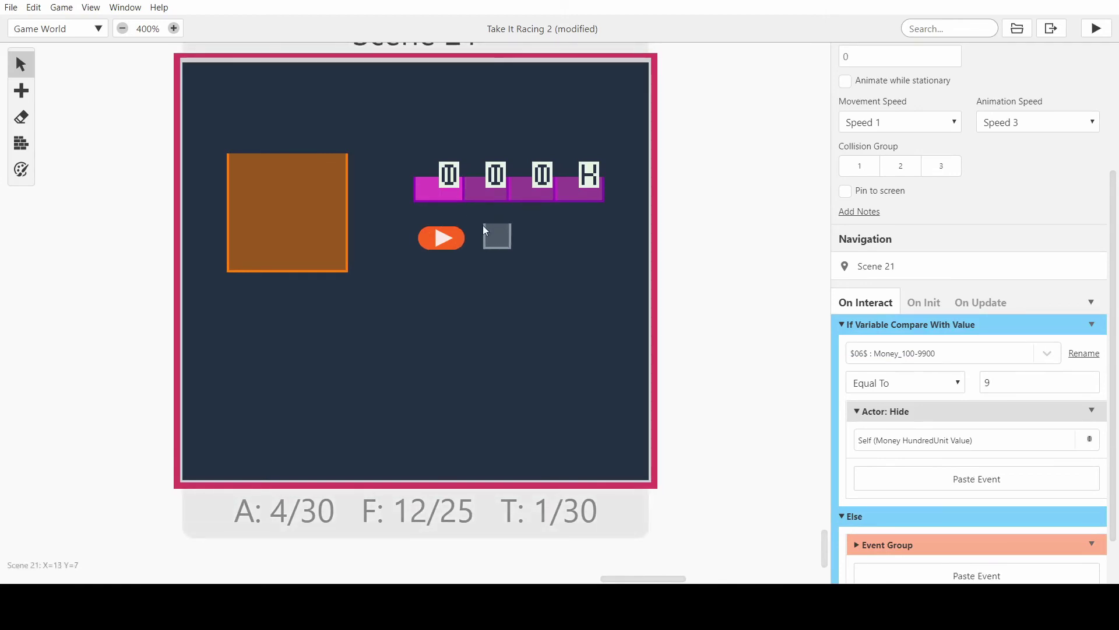
Move the K actor and the three digit actors up to row Y 1 of Scene 21, keeping their order and spacing
scroll(485, 220, up, 1)
drag(577, 260, 576, 167)
drag(524, 261, 522, 169)
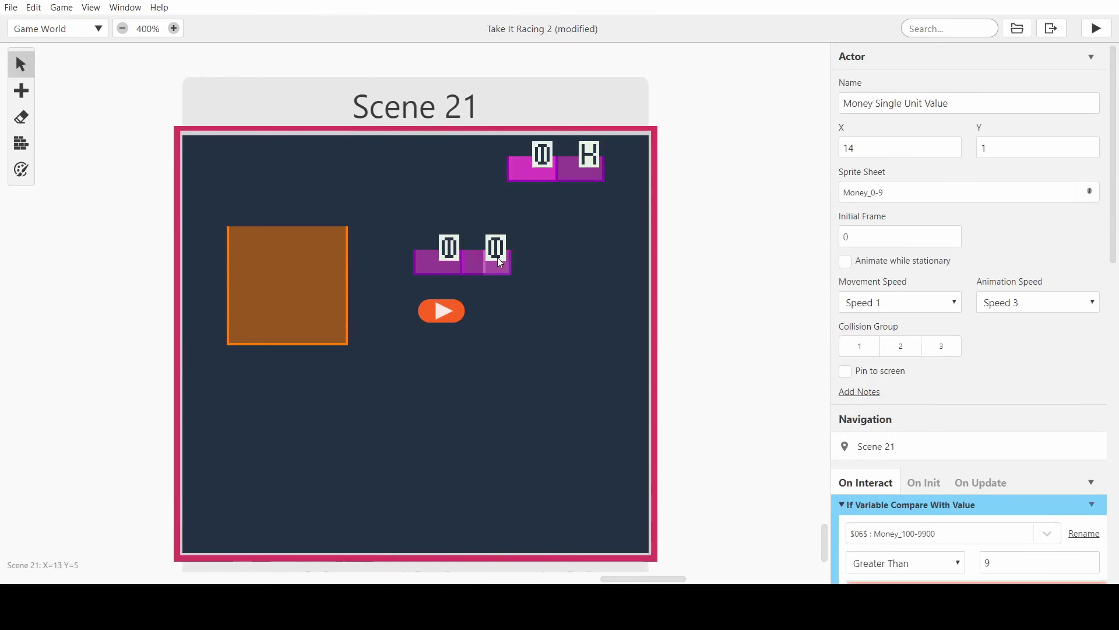
drag(499, 262, 478, 184)
drag(447, 272, 420, 172)
Pin the hundreds, tens and single unit digit actors and Actor 4 to the screen
click(847, 372)
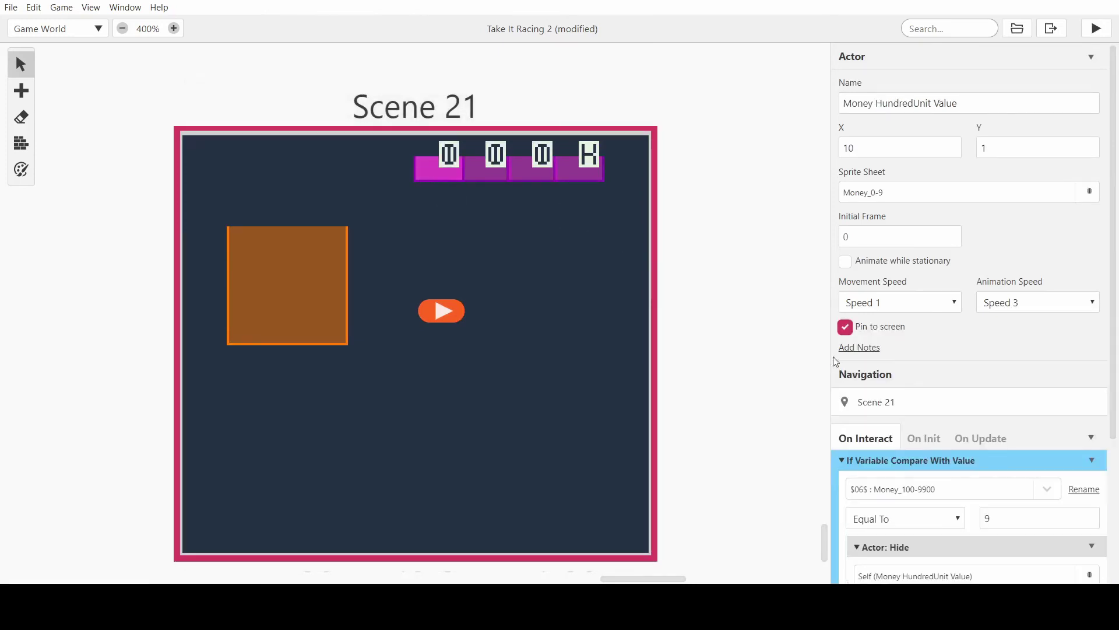
click(489, 169)
click(846, 373)
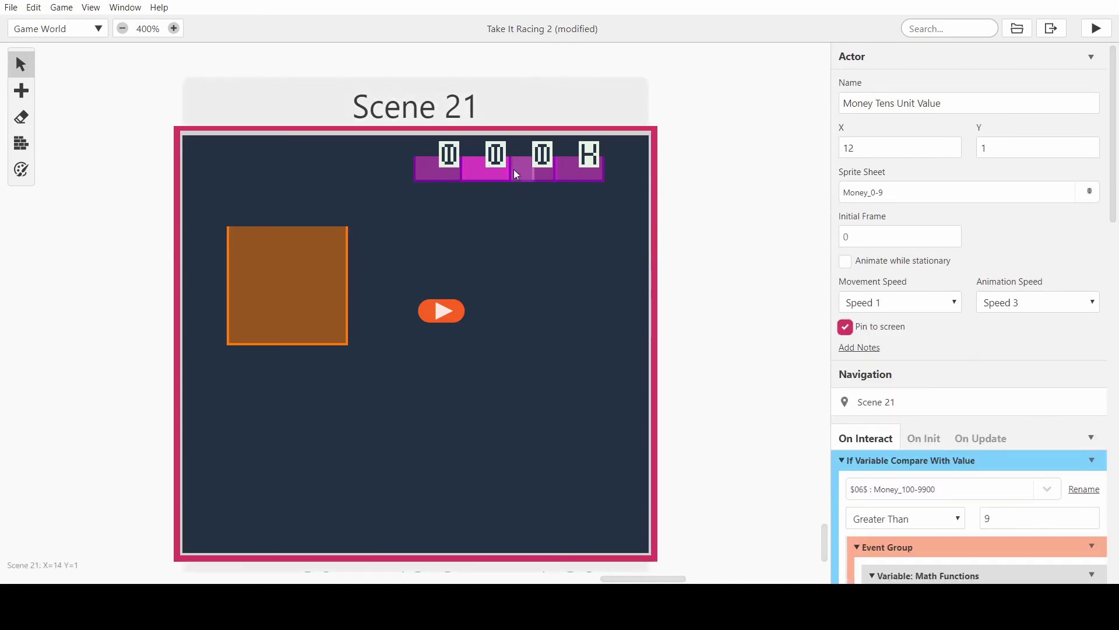
click(519, 169)
click(846, 372)
click(581, 172)
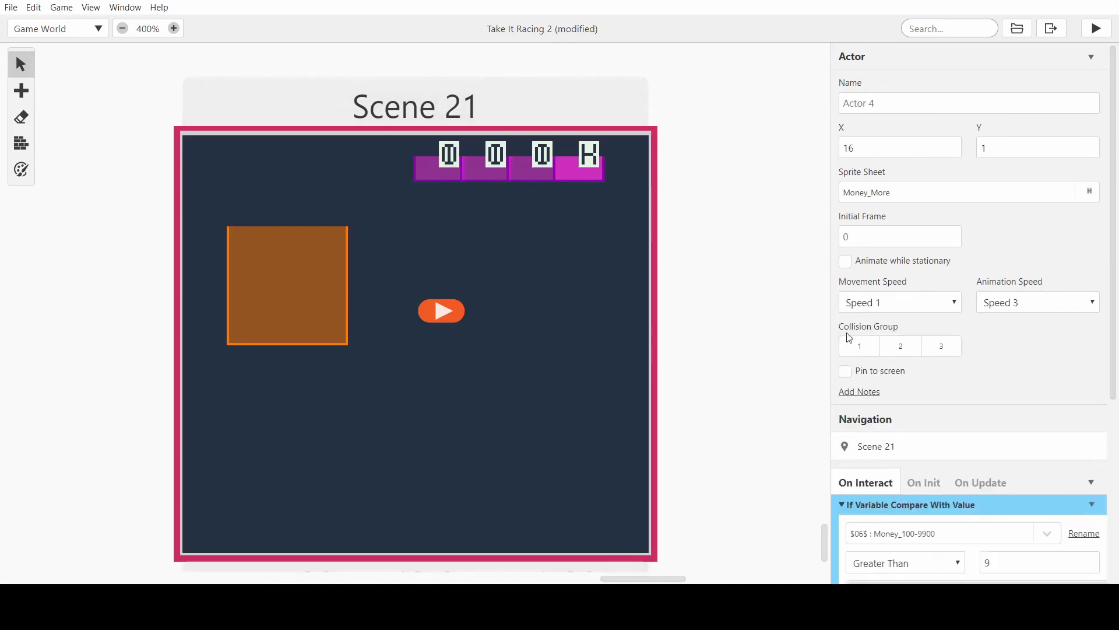
click(846, 372)
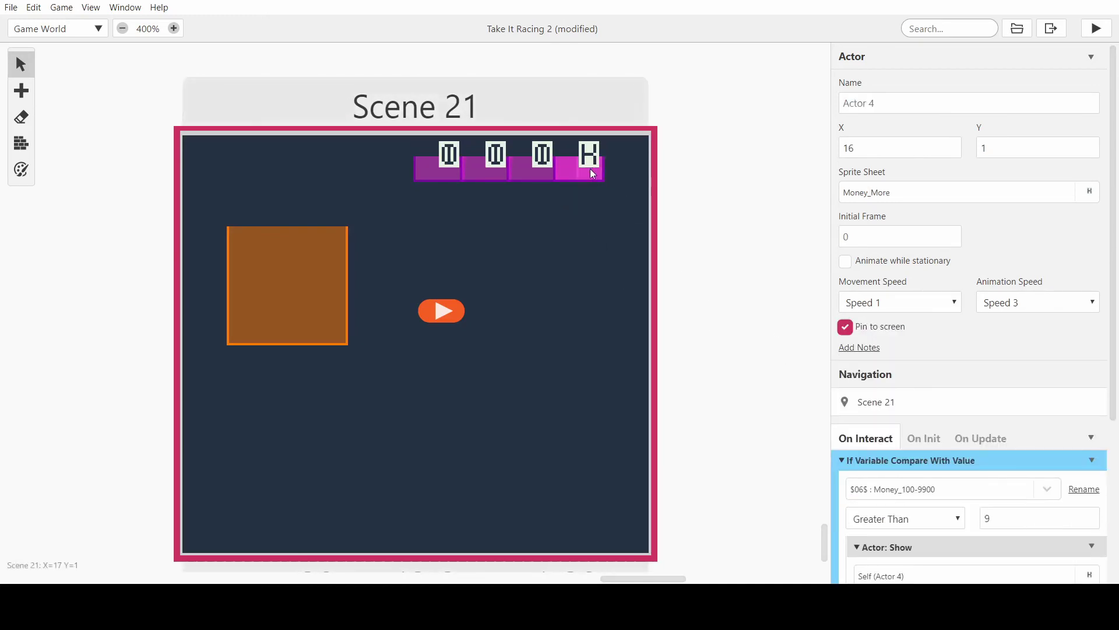
Shift all four money counter actors two tiles to the right along the scene's top row
drag(592, 173, 638, 173)
drag(514, 172, 561, 175)
drag(488, 179, 535, 175)
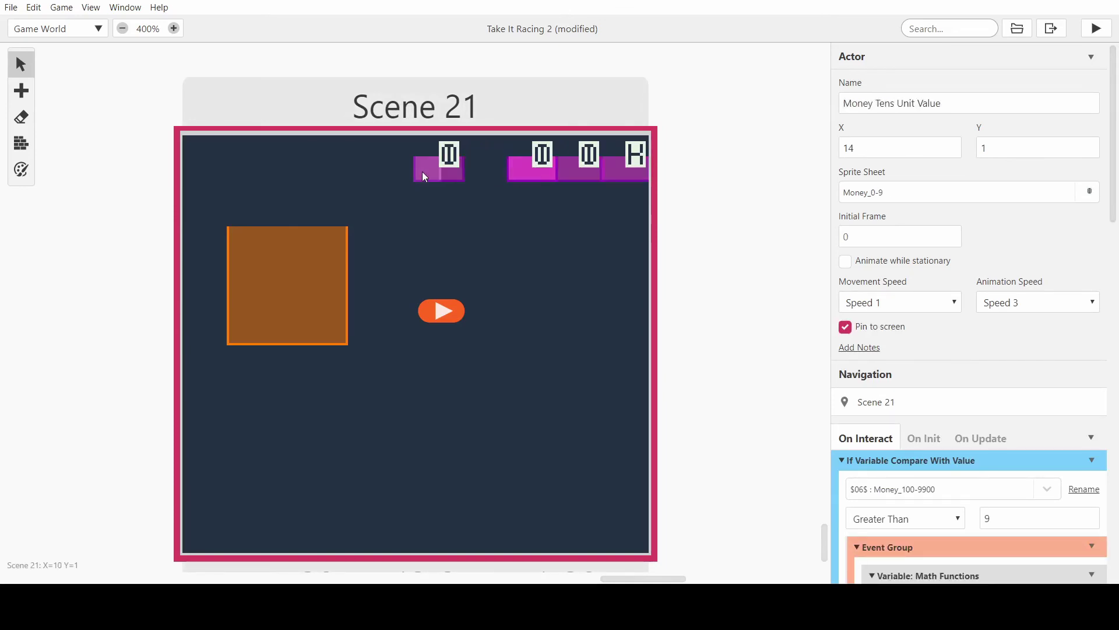
drag(422, 172, 471, 172)
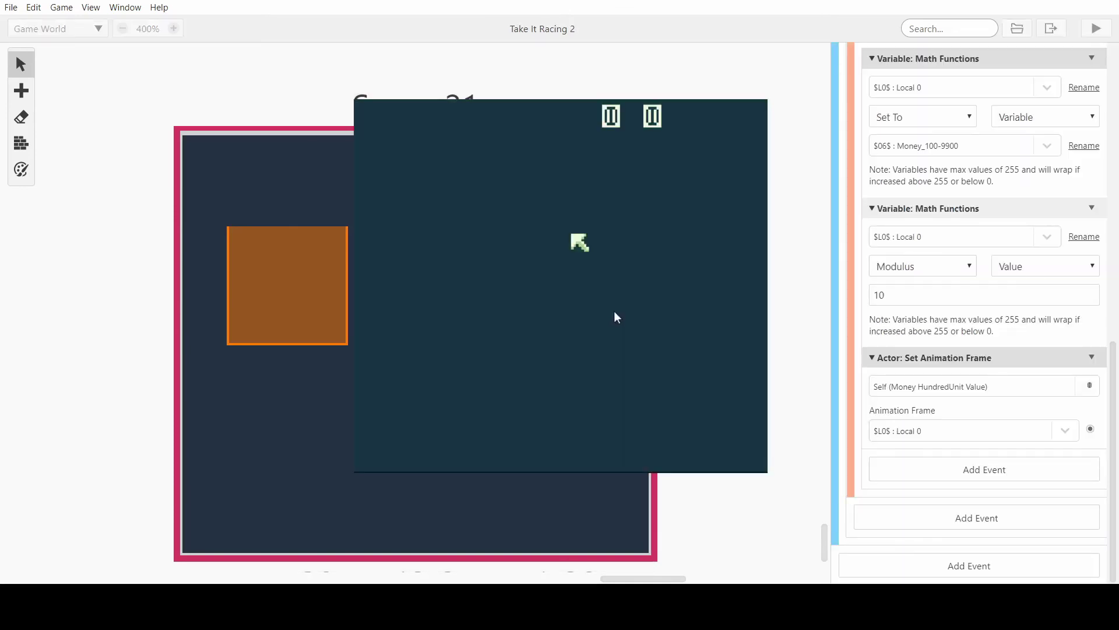
Test the counter in the running game by activating the money trigger area repeatedly and watching the digits, and close the game window
key(Left)
key(Down)
key(z)
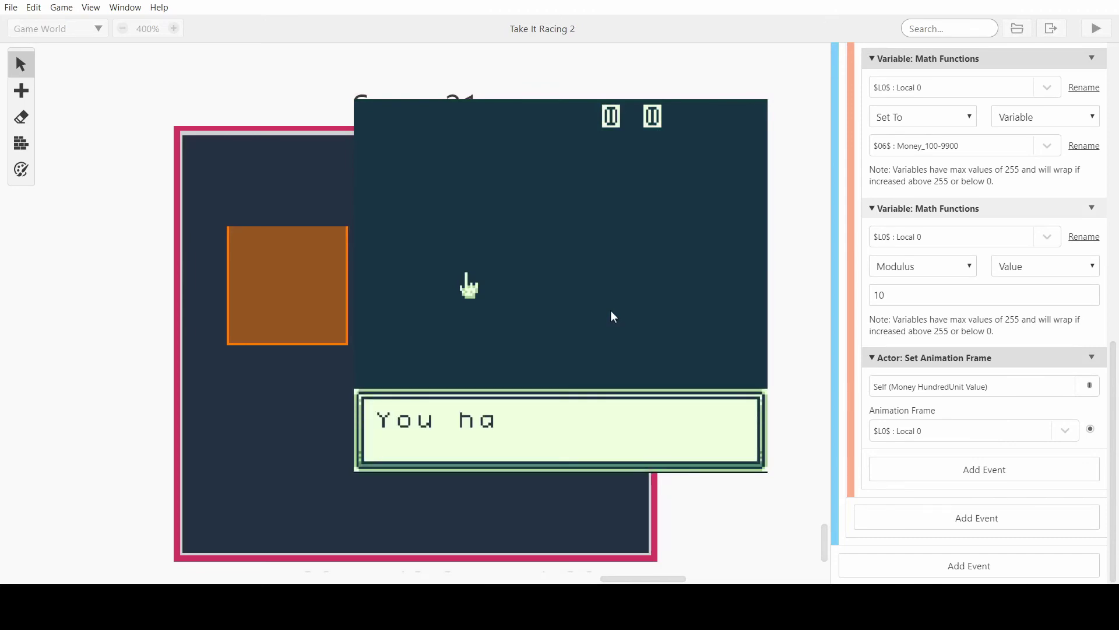
key(z)
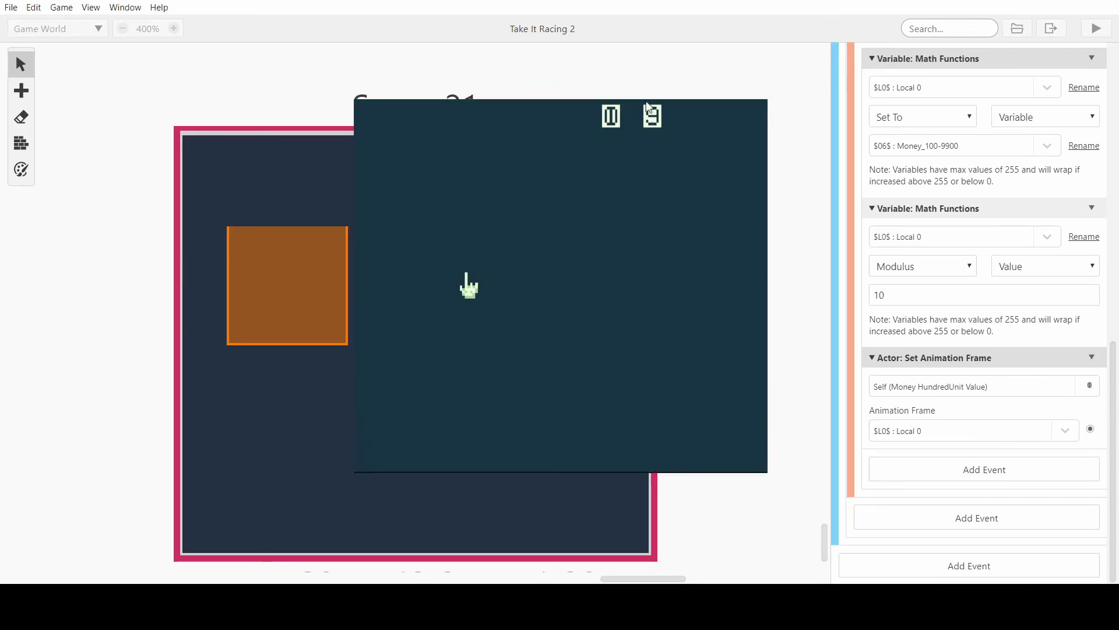
key(z)
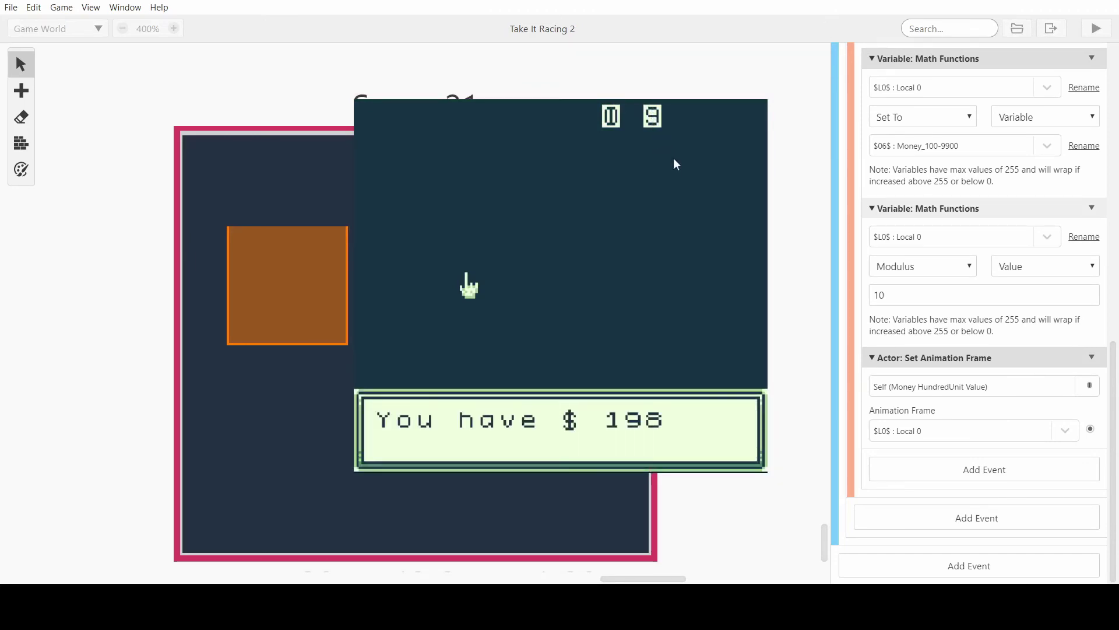
key(z)
key(z)
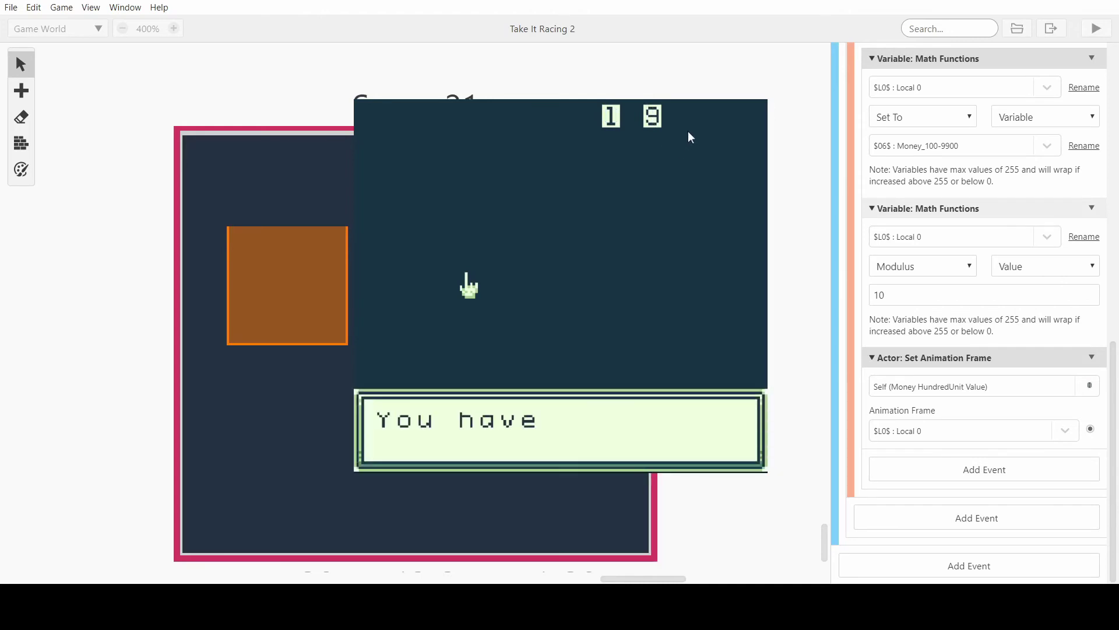
key(z)
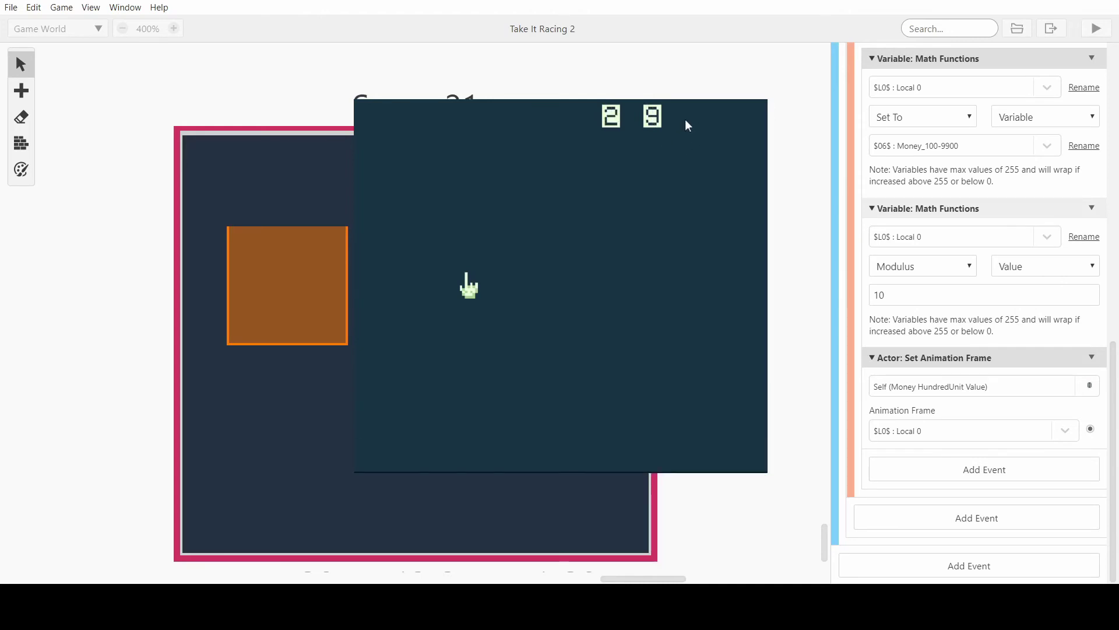
key(ctrl+w)
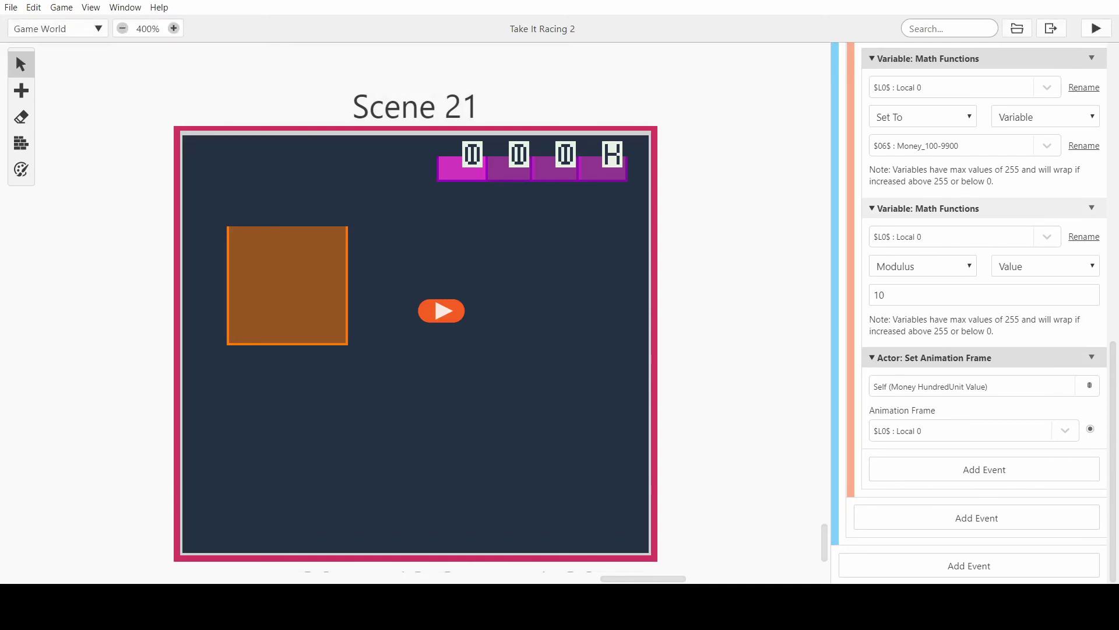
Stagger the counter actors diagonally in Scene 21, with the tens, single unit and K actors on rows Y 3, 5 and 7
click(559, 213)
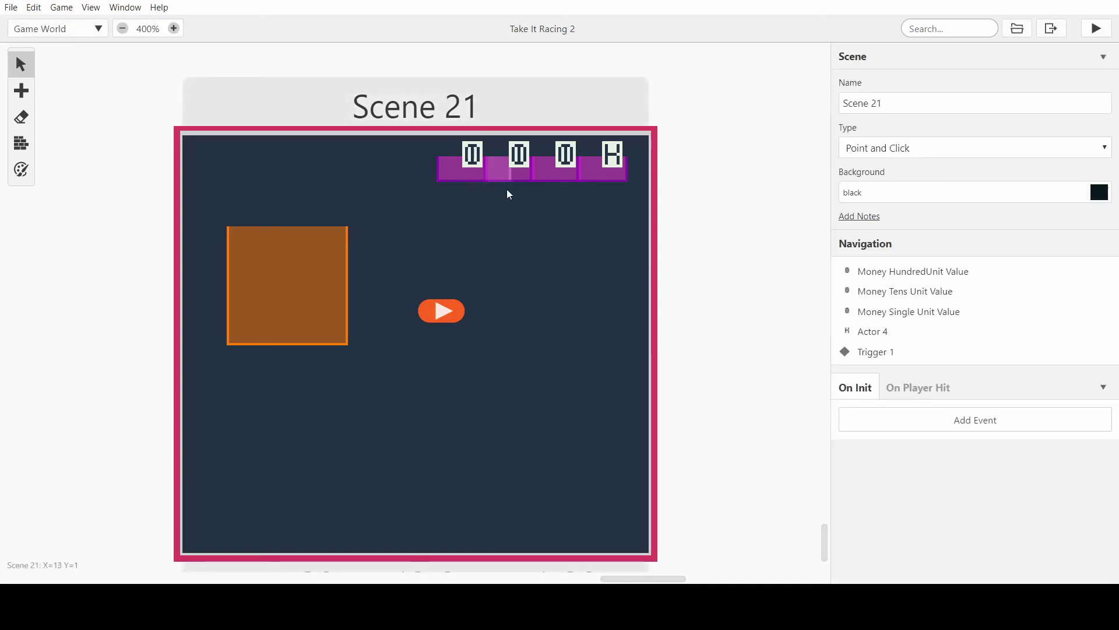
drag(506, 189, 506, 235)
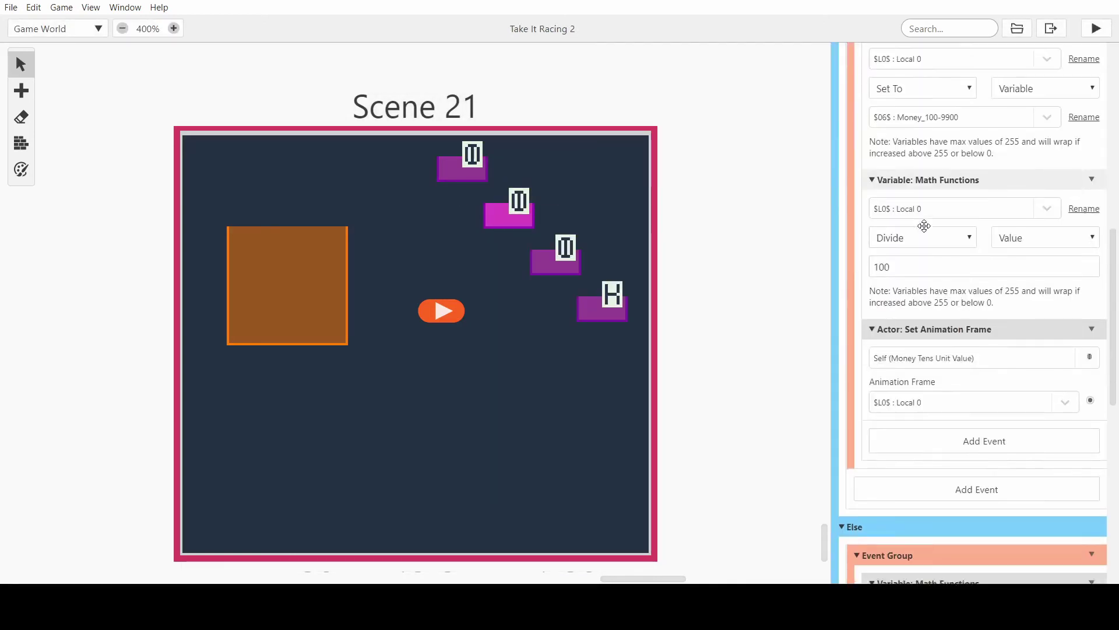
Compare the Money Tens Unit Value actor's On Interact and On Init scripts and delete the Event Group from On Init
scroll(924, 226, down, 3)
scroll(923, 226, up, 7)
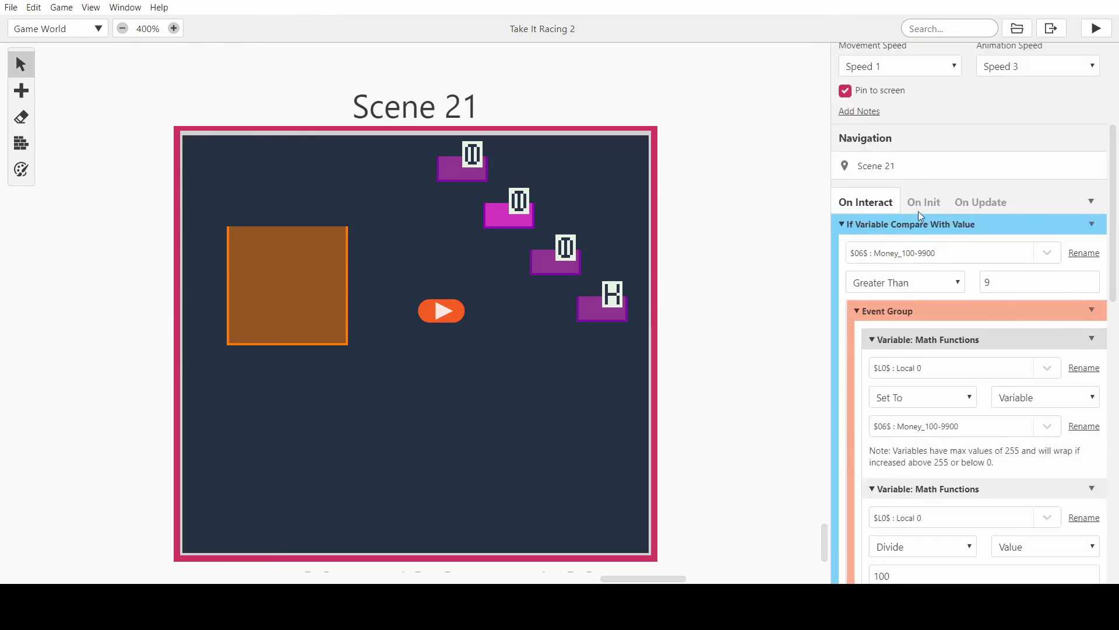
click(920, 204)
click(874, 203)
click(924, 202)
click(874, 203)
click(927, 201)
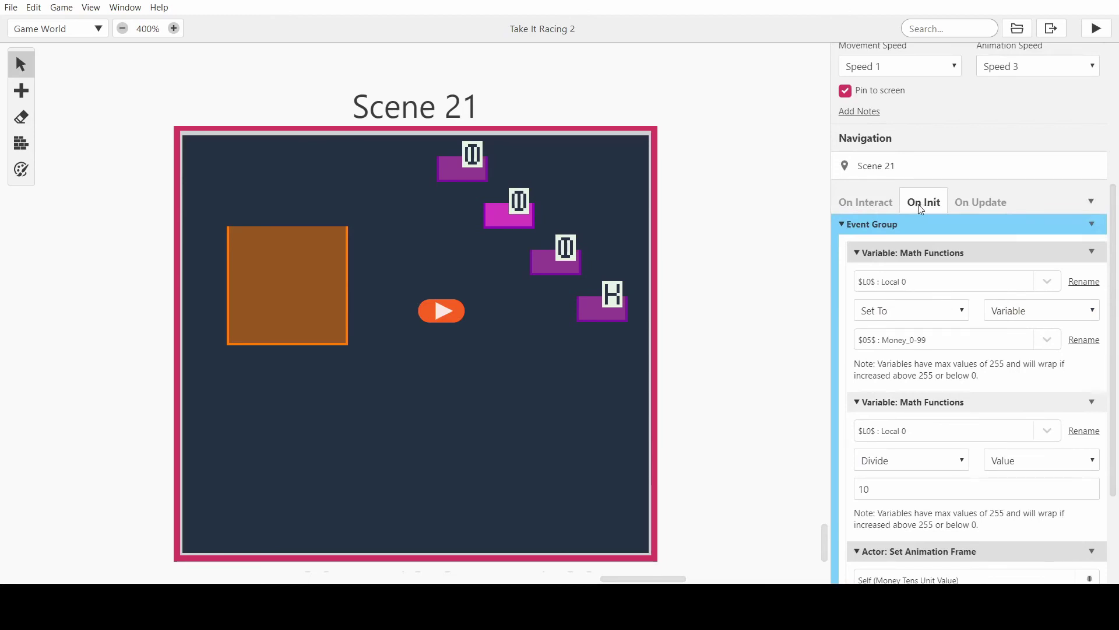
scroll(935, 251, down, 3)
scroll(935, 252, up, 3)
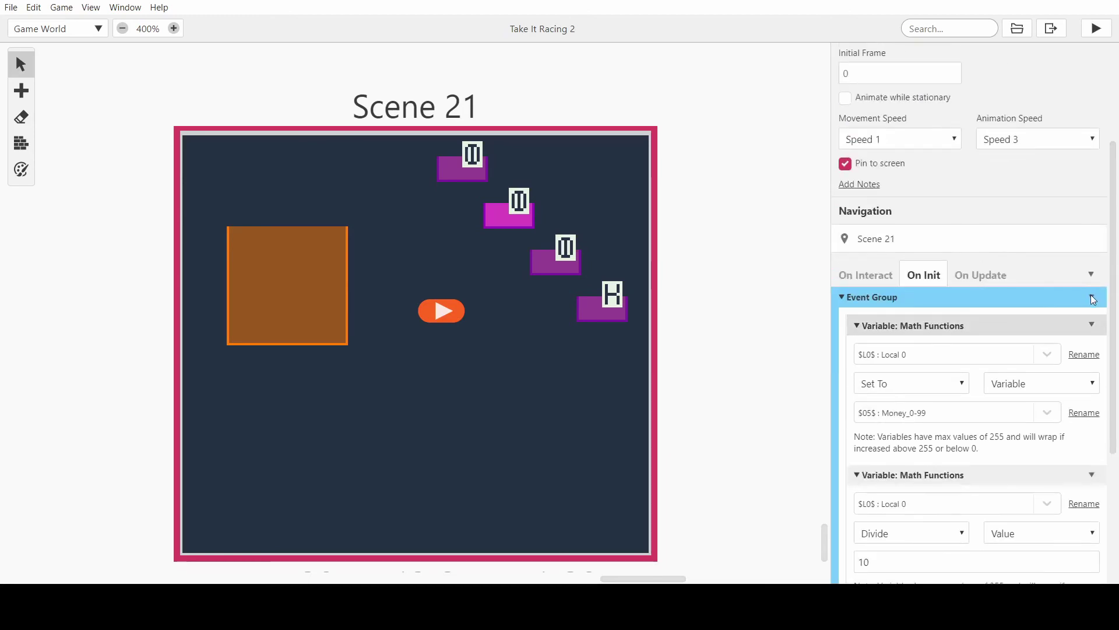
click(1090, 295)
click(1047, 451)
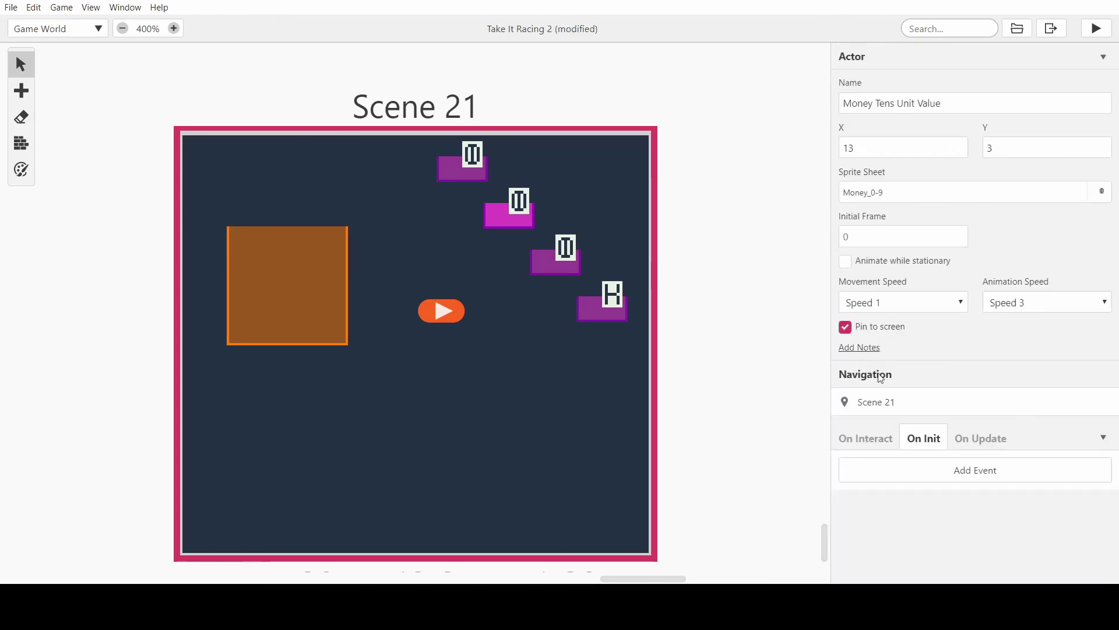
Copy the tens actor's If Variable Compare With Value event from On Interact and paste it into its On Init script
click(868, 445)
click(1092, 460)
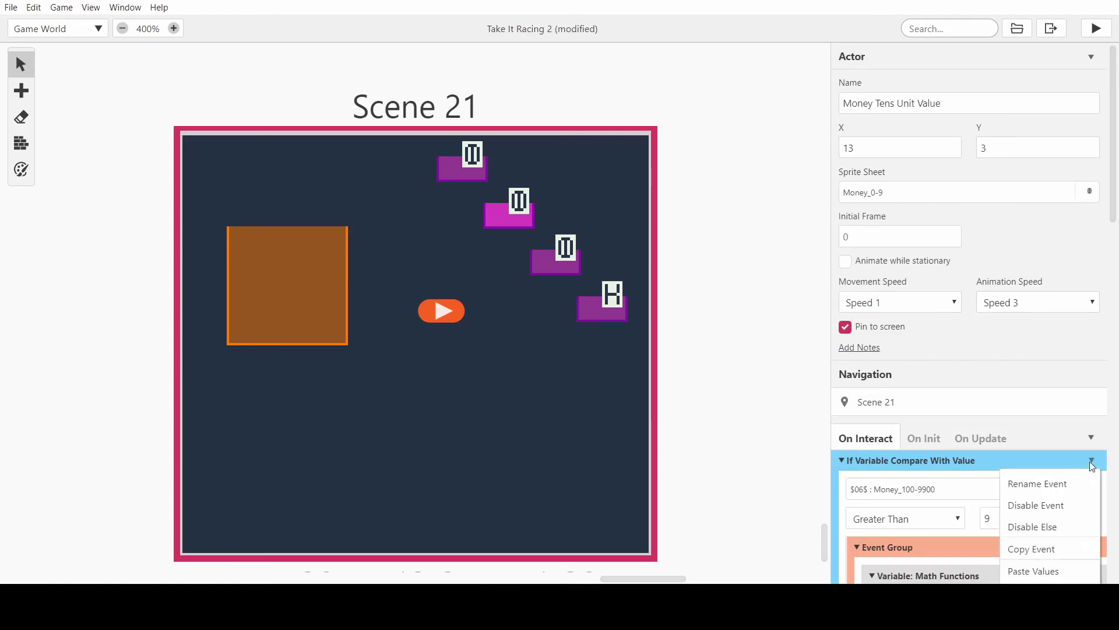
click(1030, 551)
click(931, 438)
alt+click(930, 468)
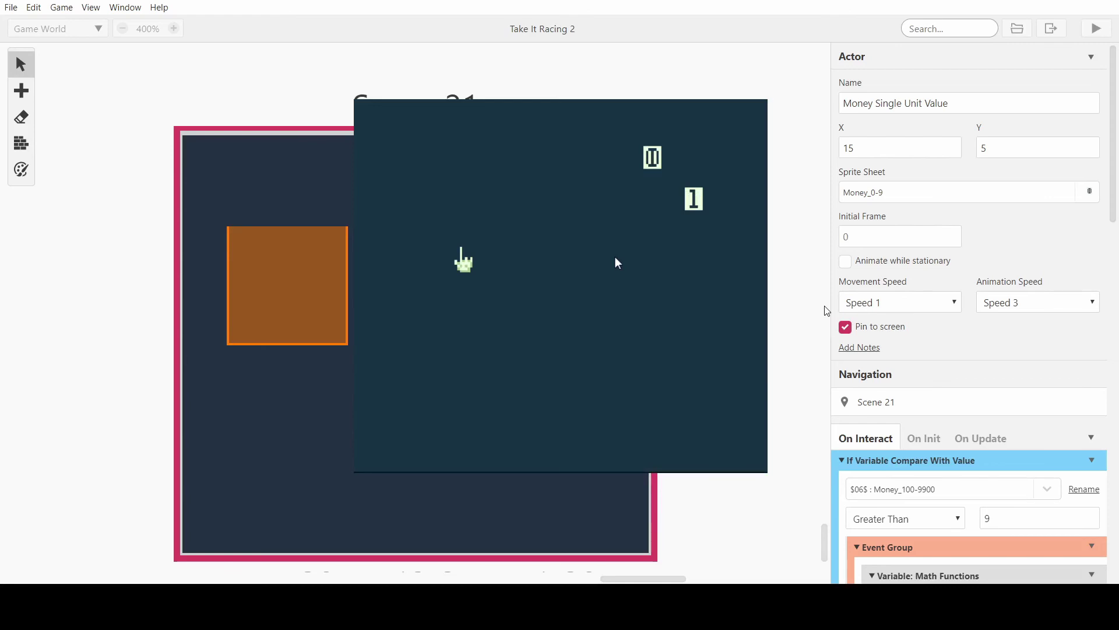
Activate the money trigger again in the running game to check the staggered digits, and return to the editor
key(z)
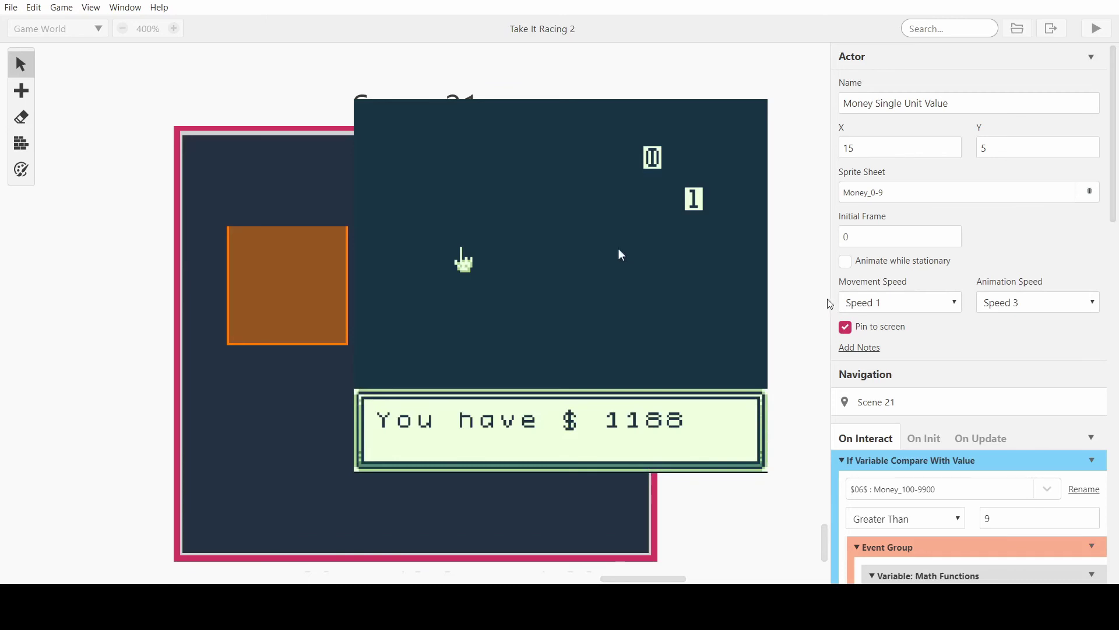
key(z)
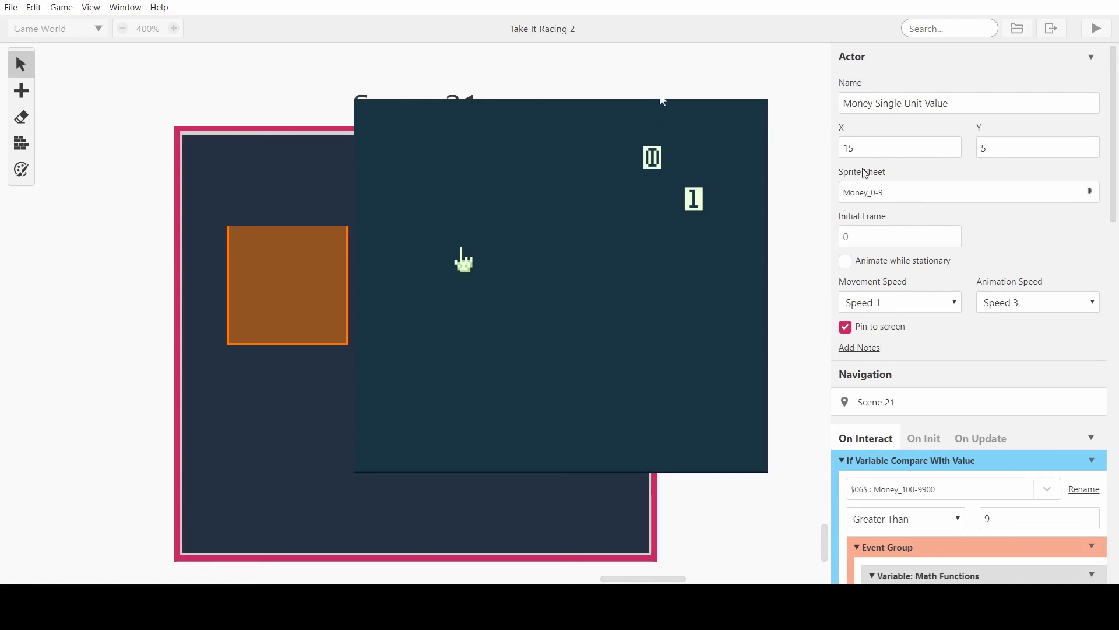
click(137, 325)
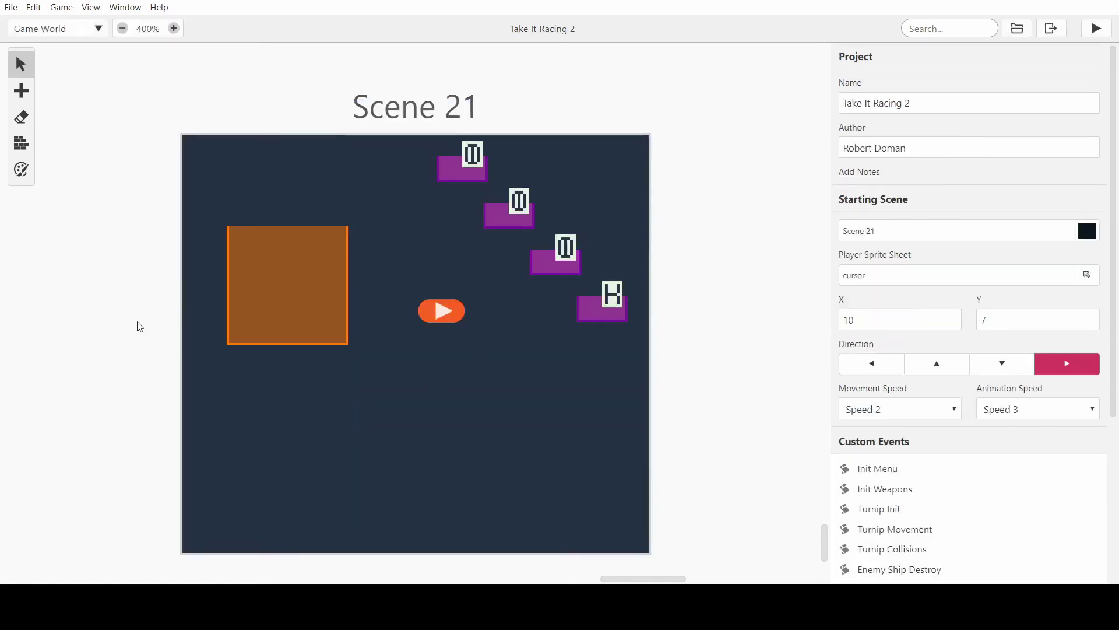
Add an Actor: Invoke Script event to the end of Trigger 1's On Trigger script in Scene 21
scroll(279, 178, down, 2)
click(279, 178)
scroll(941, 304, down, 5)
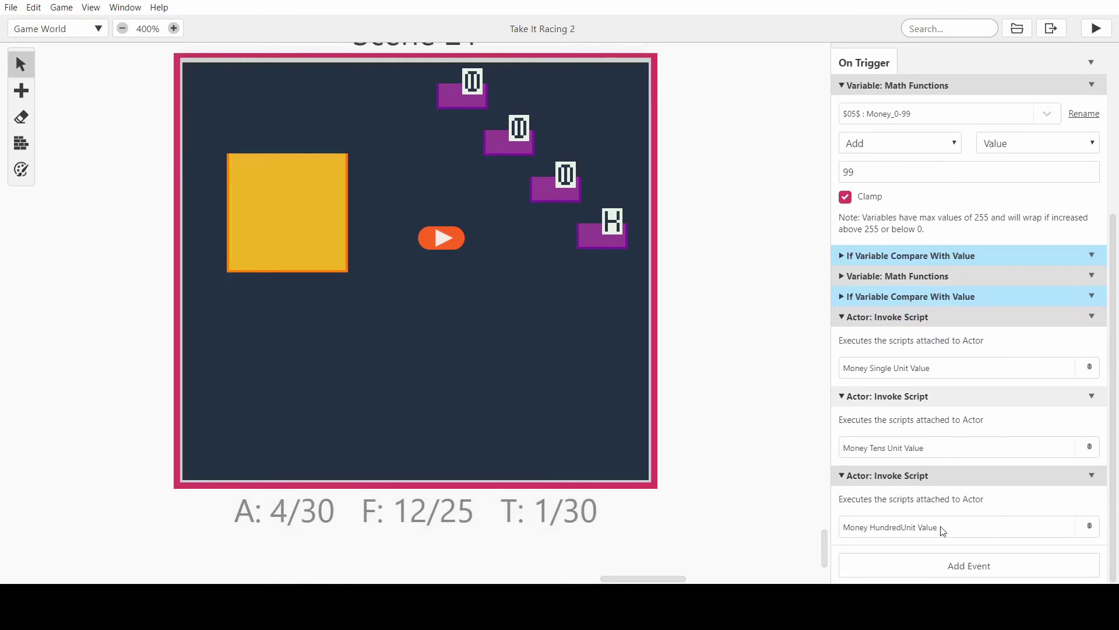
click(935, 567)
text(in)
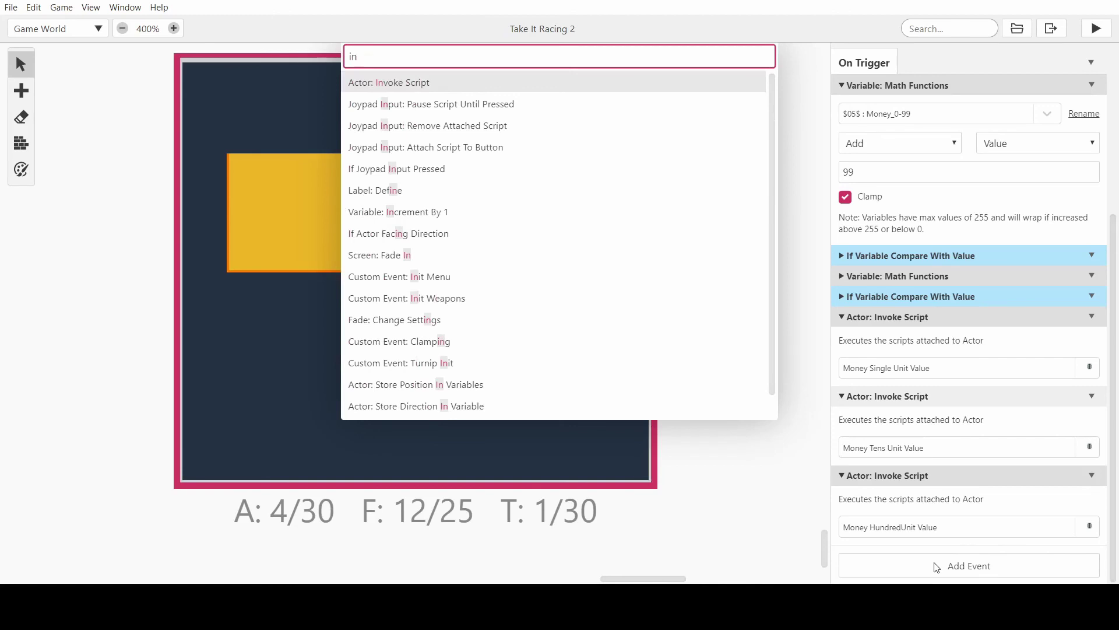
text(vok)
key(Return)
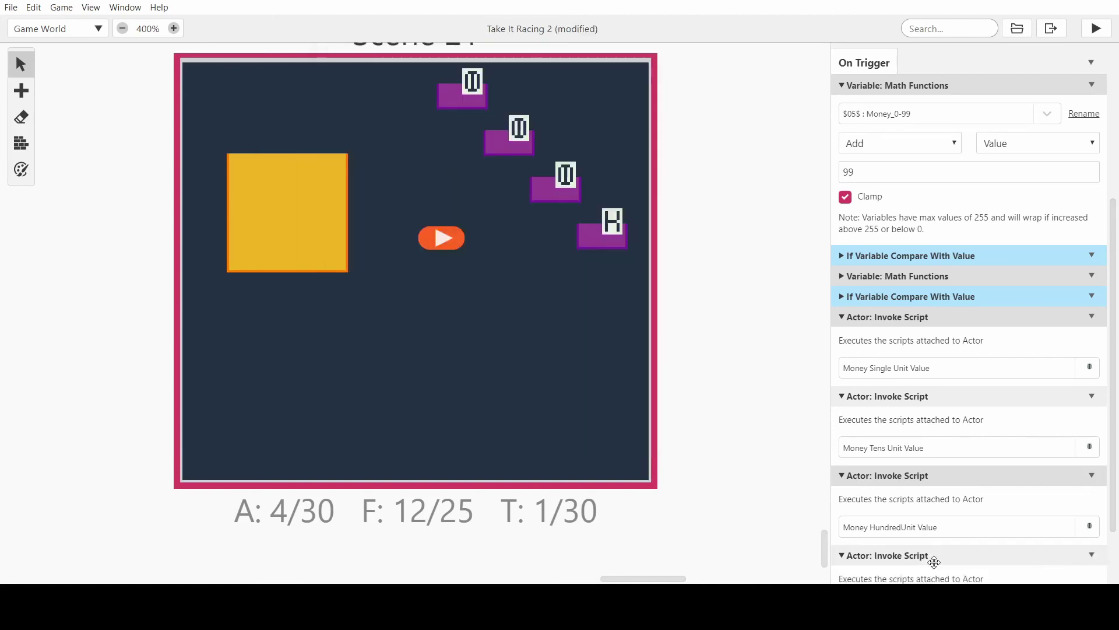
Check the script of the actor using the Money_More sprite sheet and rename the actor as K
click(607, 237)
scroll(1059, 278, down, 3)
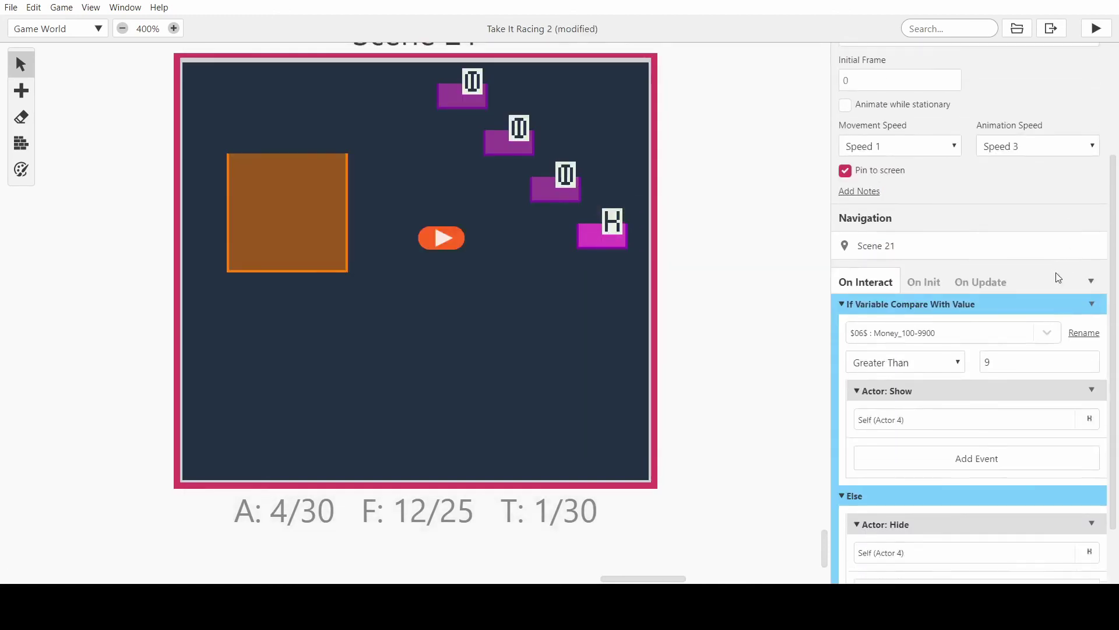
scroll(1059, 278, down, 1)
scroll(1014, 271, up, 4)
click(912, 105)
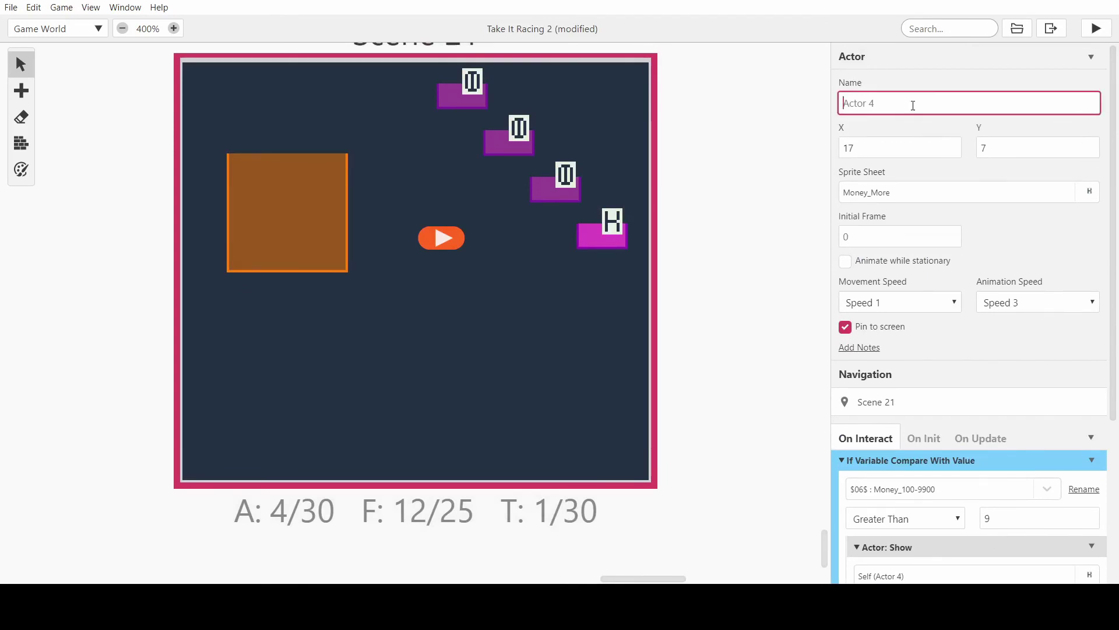
text(K)
Set the actor of Trigger 1's last Invoke Script event to K
click(251, 209)
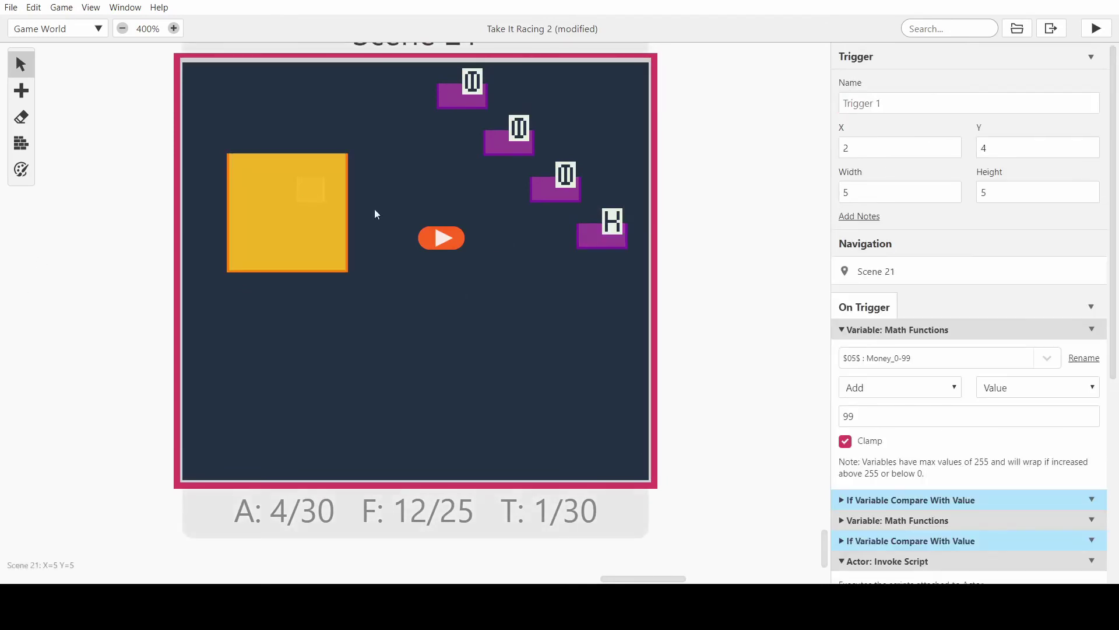
scroll(1096, 365, down, 3)
scroll(1095, 364, down, 3)
click(943, 525)
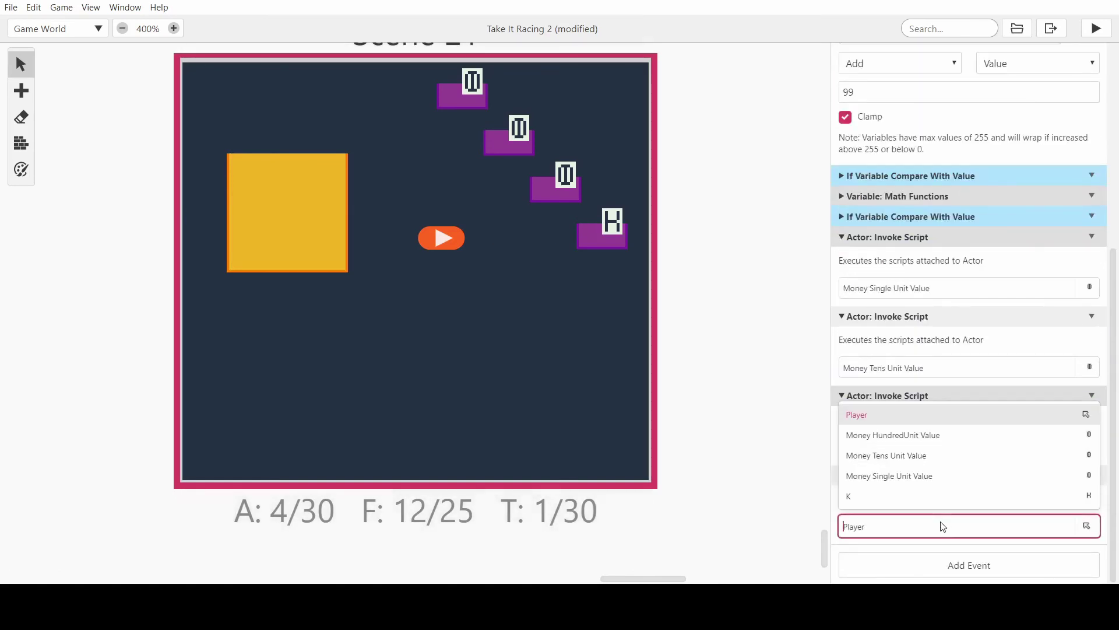
click(910, 497)
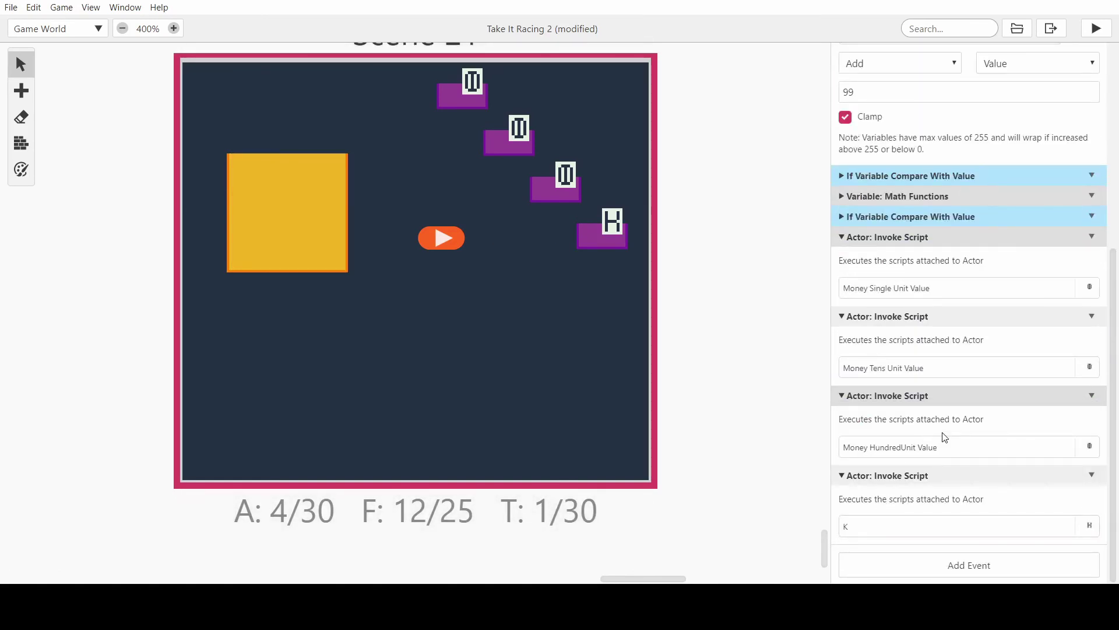
Review the Money HundredUnit Value actor's On Interact script and save the project
click(471, 93)
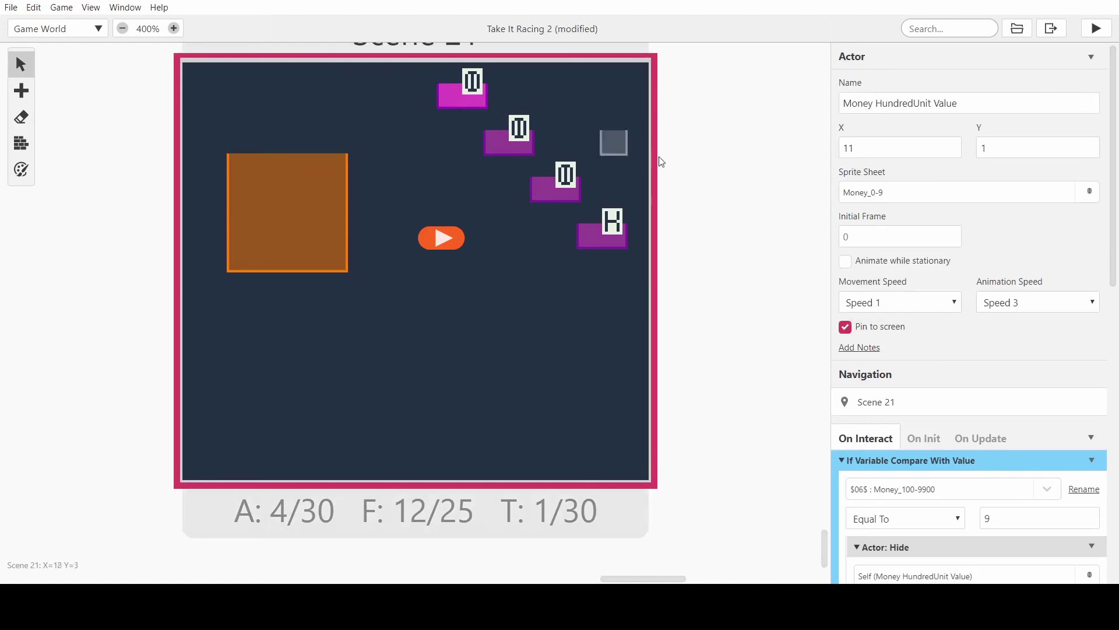
scroll(1046, 285, down, 3)
scroll(1047, 286, up, 4)
scroll(463, 123, up, 3)
scroll(511, 244, down, 3)
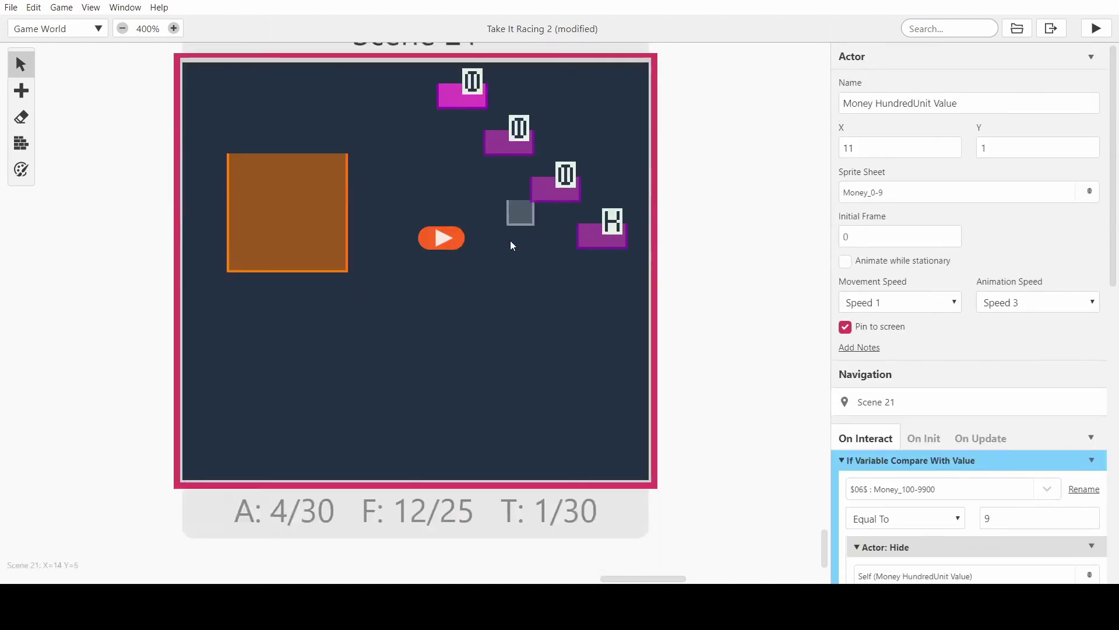
key(ctrl+s)
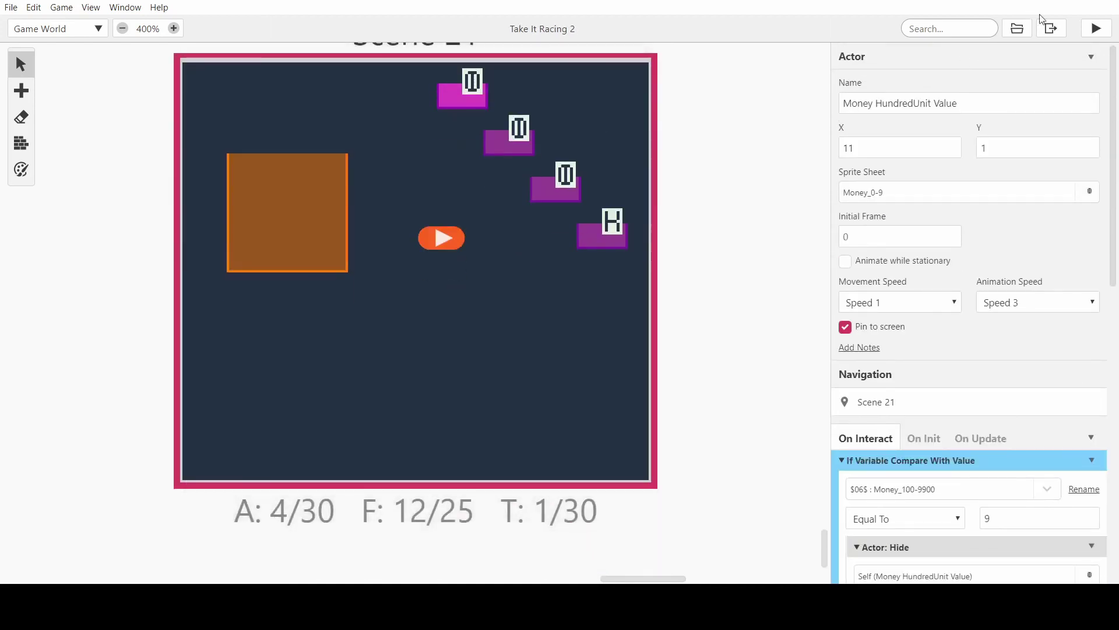
scroll(940, 361, down, 5)
scroll(972, 317, down, 1)
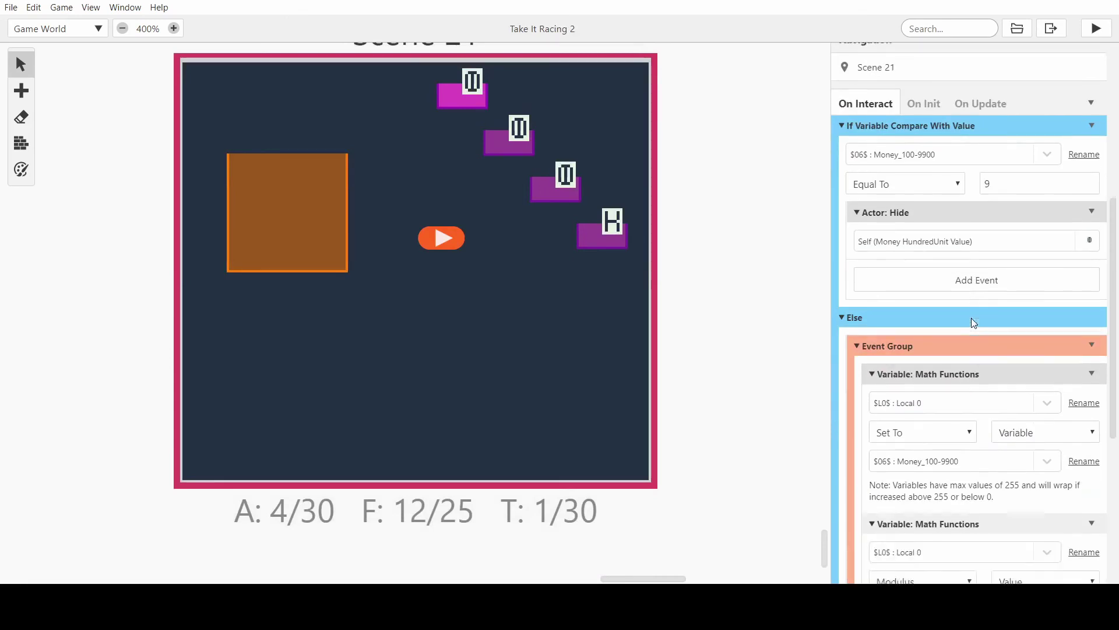
scroll(971, 317, up, 2)
Inspect Trigger 1's first variable comparison and copy the Math Functions event that adds 99 to Money_0-99
click(310, 233)
scroll(973, 335, down, 5)
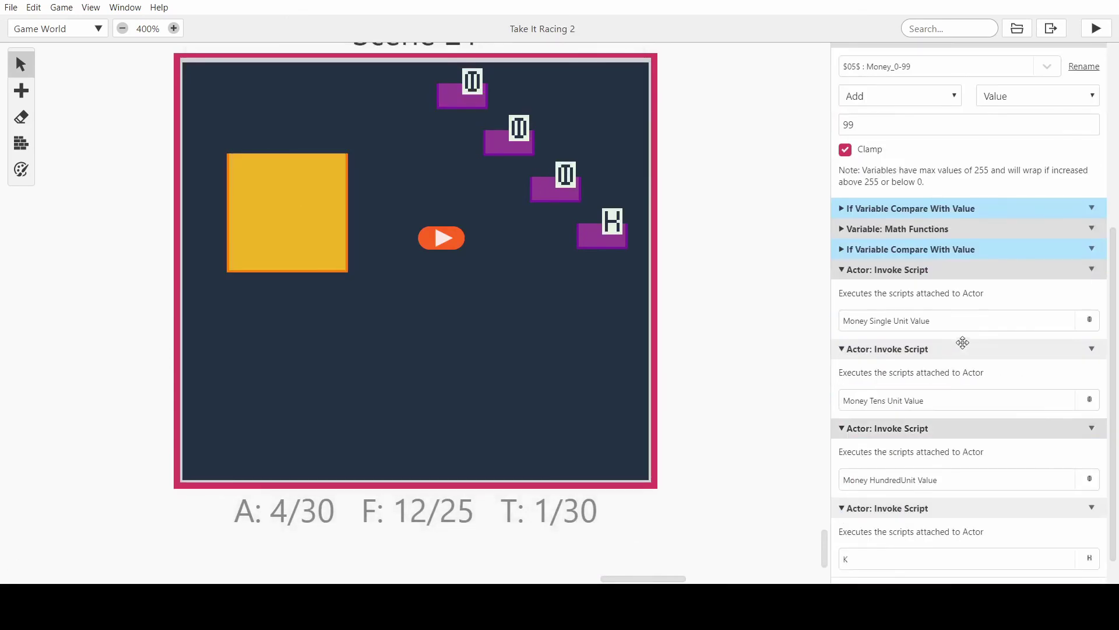
scroll(962, 343, up, 2)
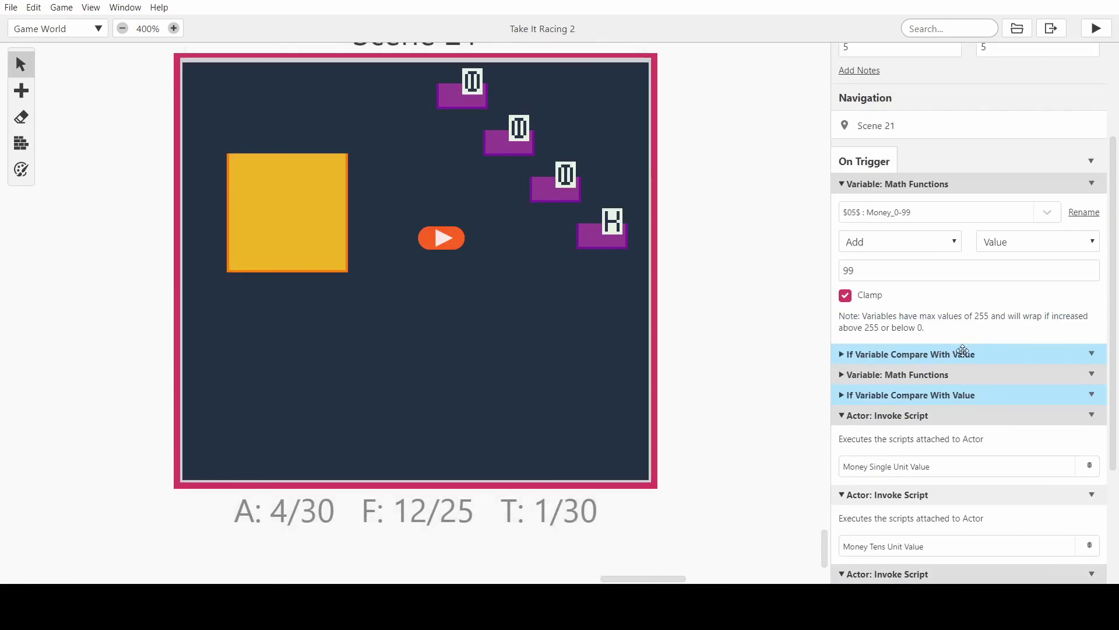
click(962, 350)
scroll(962, 351, down, 1)
scroll(962, 350, up, 1)
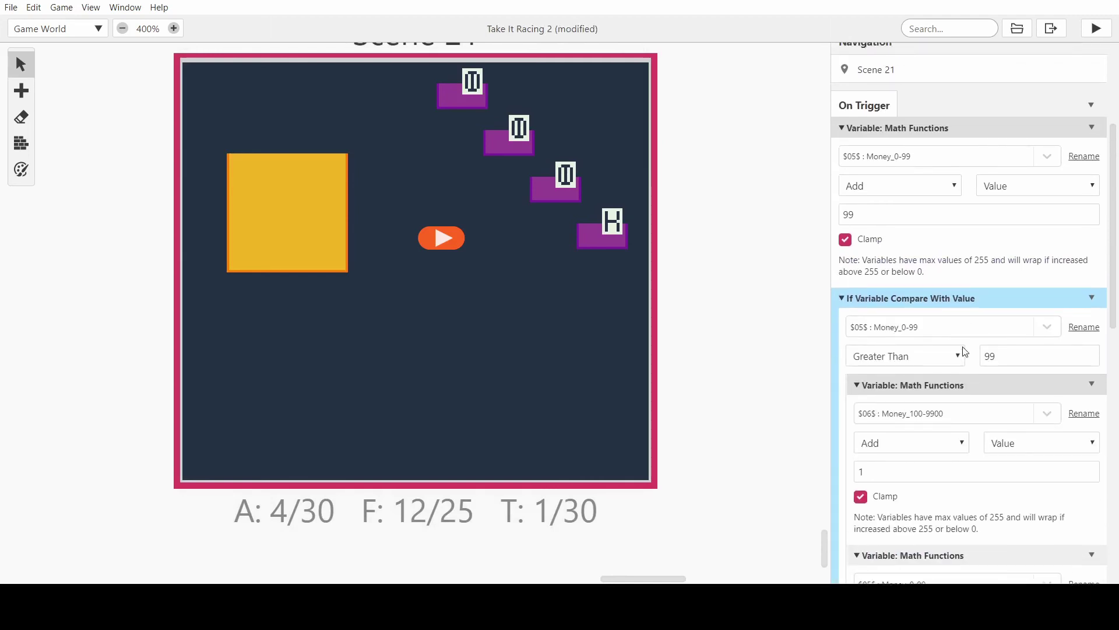
click(1091, 183)
click(1054, 247)
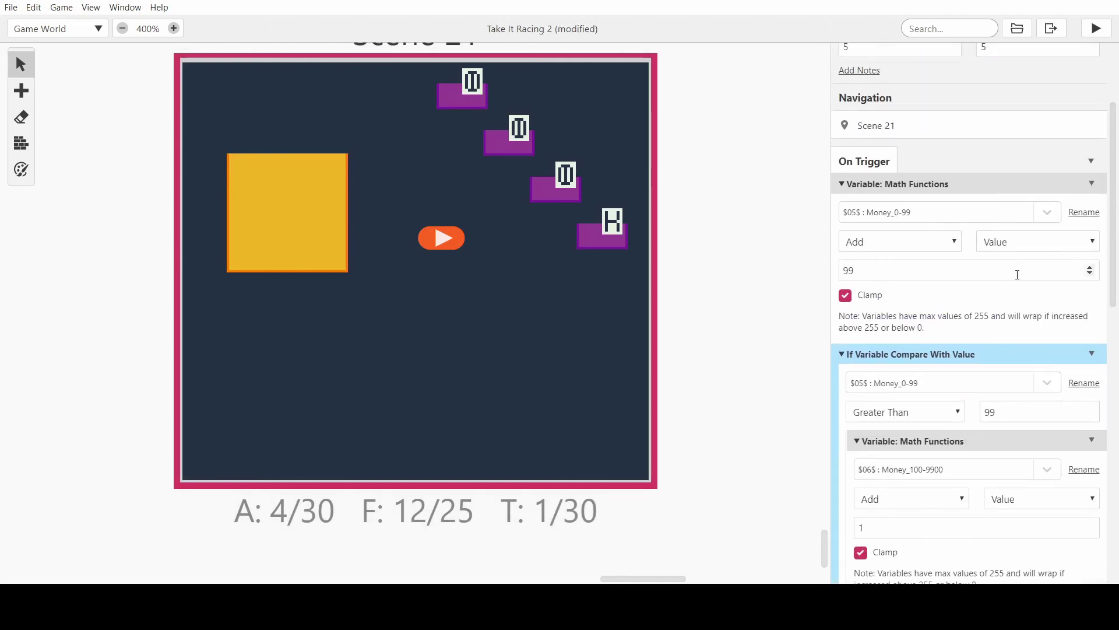
Paste the copied Math Functions event into Trigger 1 directly before the first variable comparison
scroll(927, 226, down, 5)
scroll(927, 226, up, 2)
click(932, 215)
scroll(956, 327, down, 1)
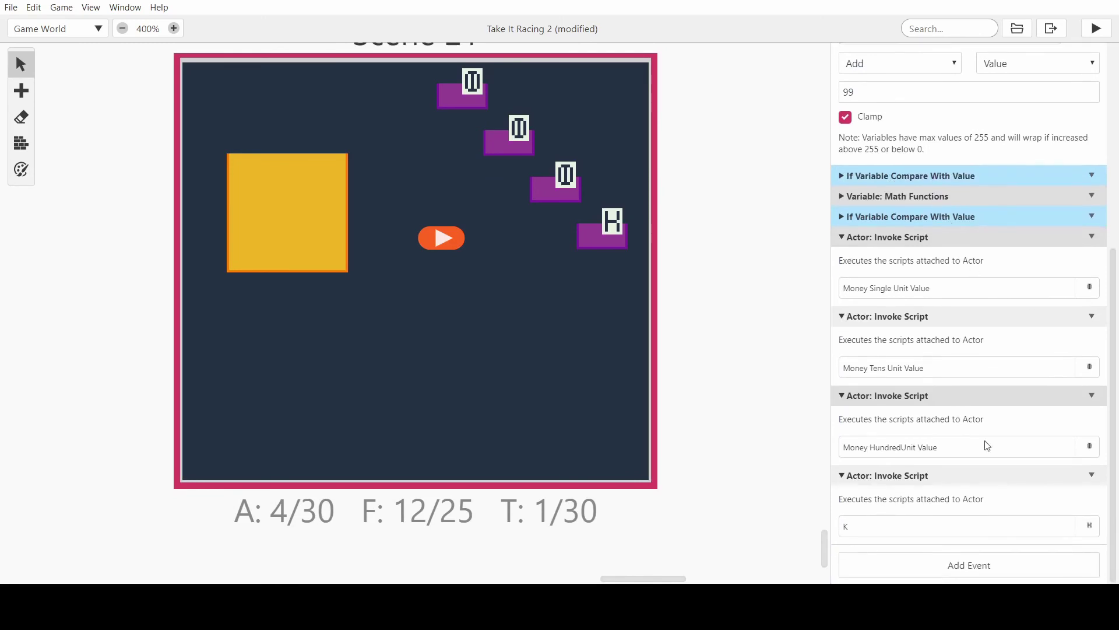
click(922, 574)
scroll(919, 163, up, 1)
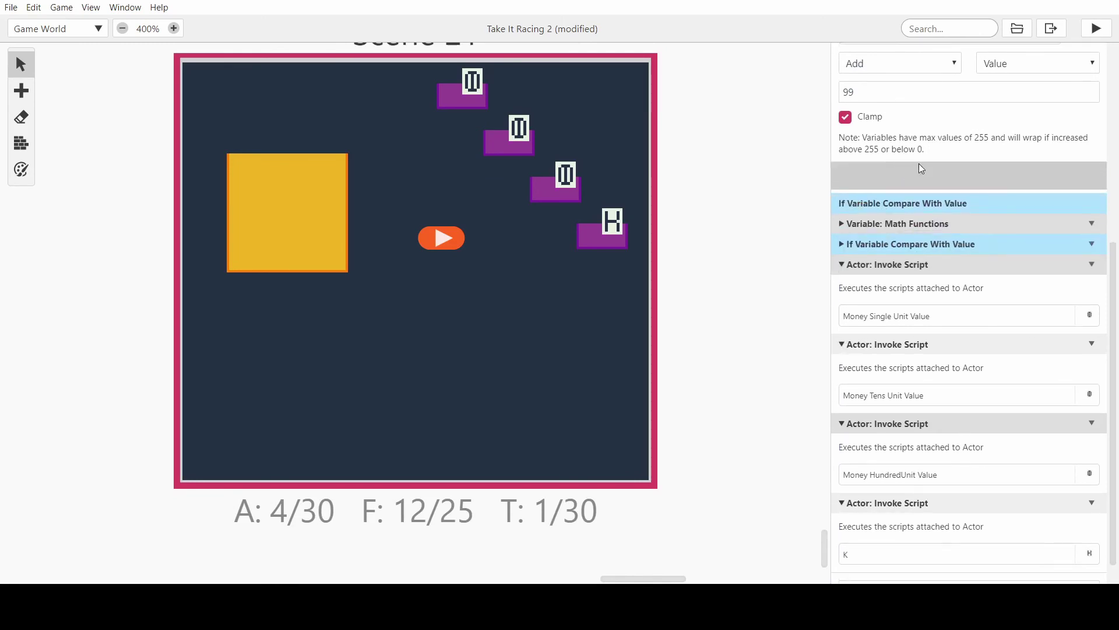
scroll(944, 187, up, 5)
scroll(970, 206, up, 1)
Set the pasted Math Functions event to add 1 to Money_100-9900 and save the project
click(848, 408)
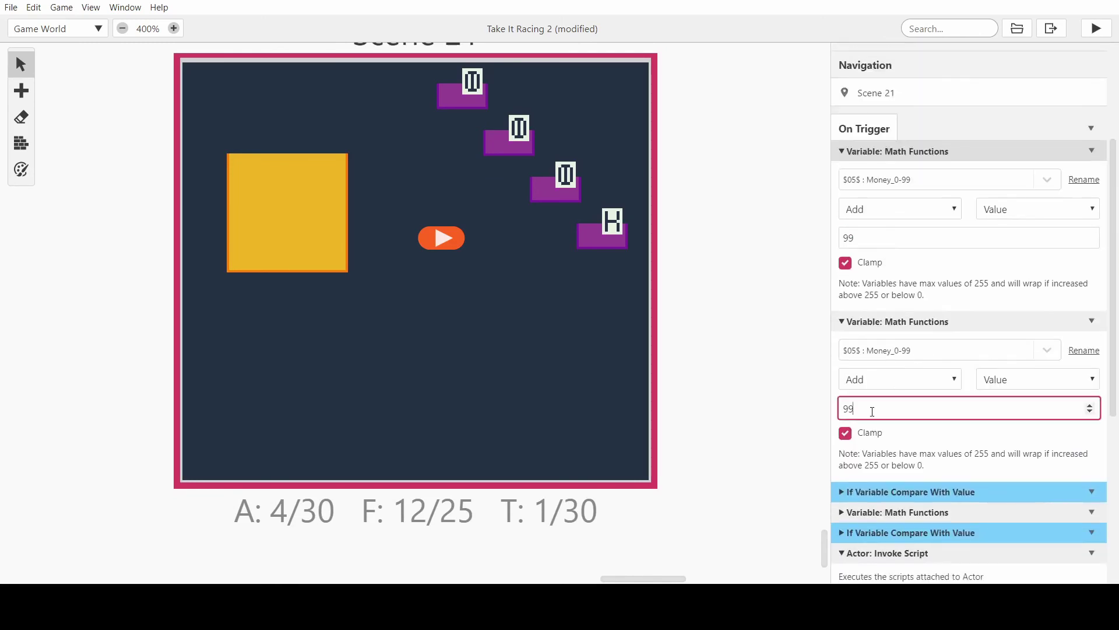
click(974, 353)
scroll(948, 434, down, 5)
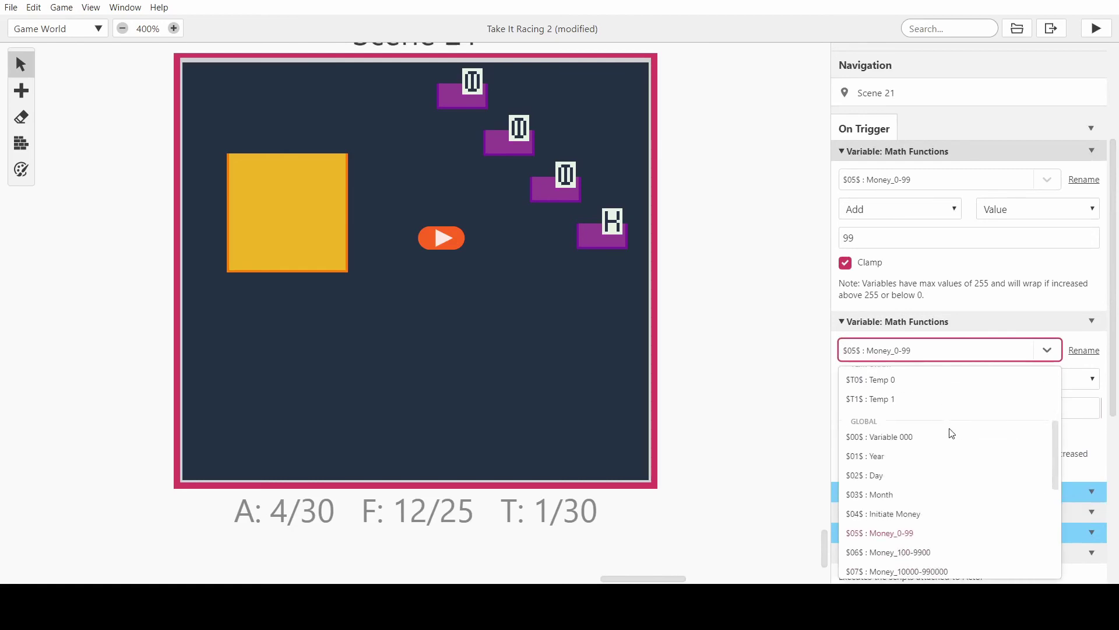
click(946, 479)
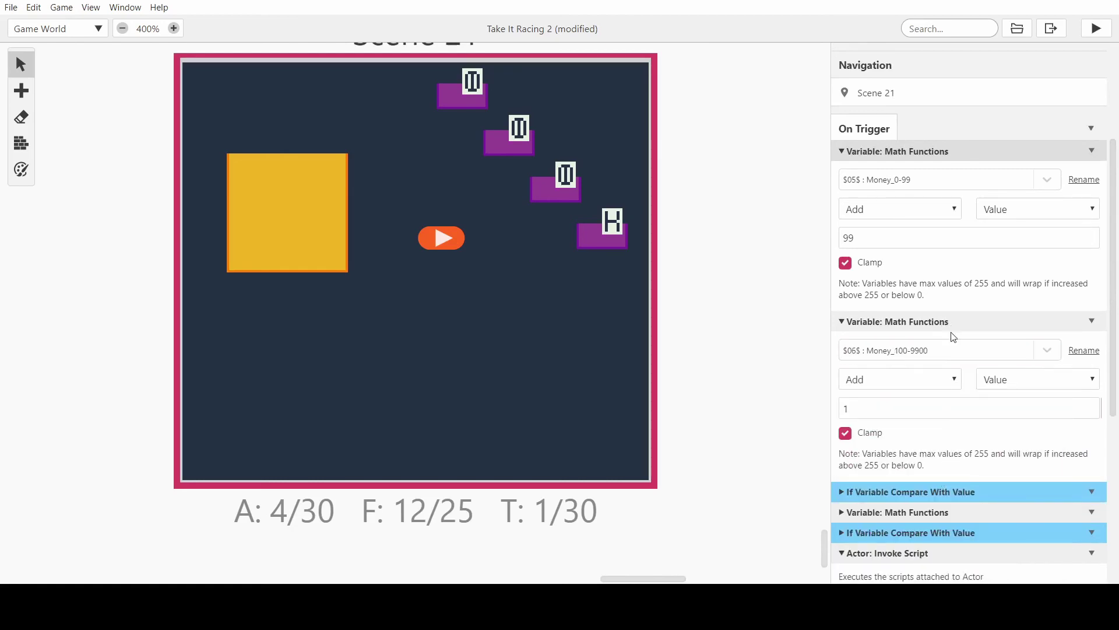
key(ctrl+s)
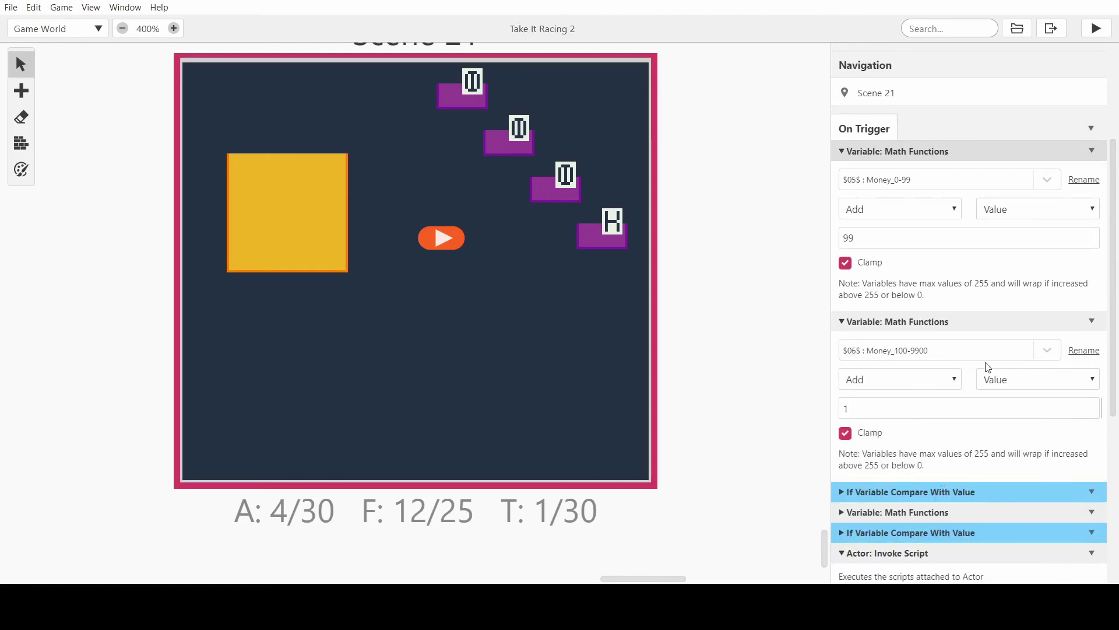
Review the amounts that Trigger 1's two uncollapsed Math Functions events add to Money_0-99 and Money_100-9900
double_click(868, 239)
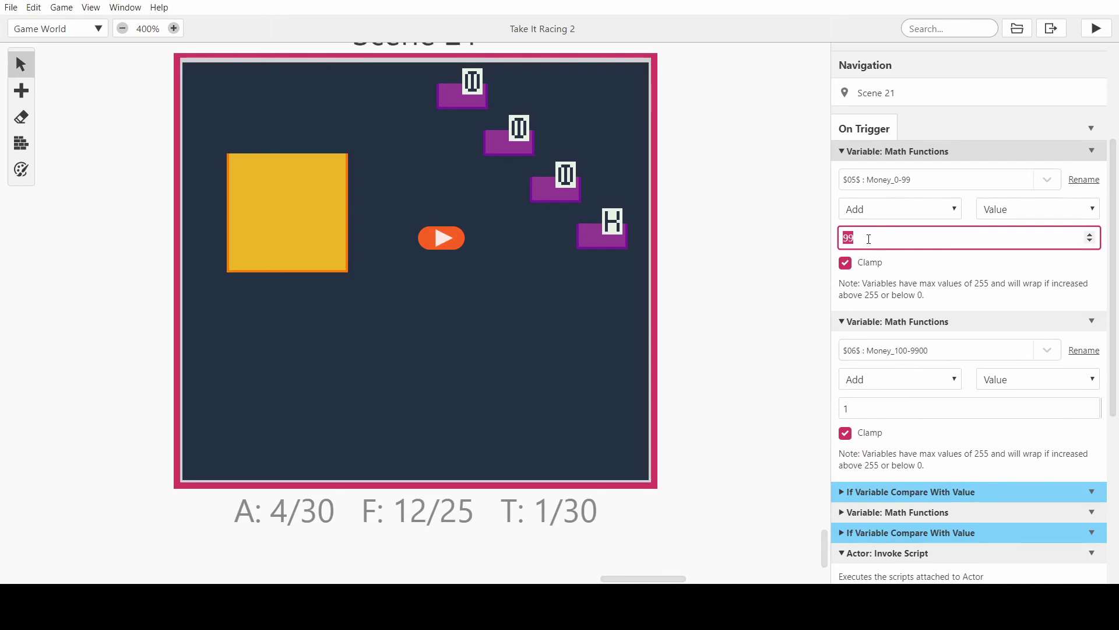
double_click(853, 236)
scroll(888, 343, down, 1)
scroll(888, 343, down, 1)
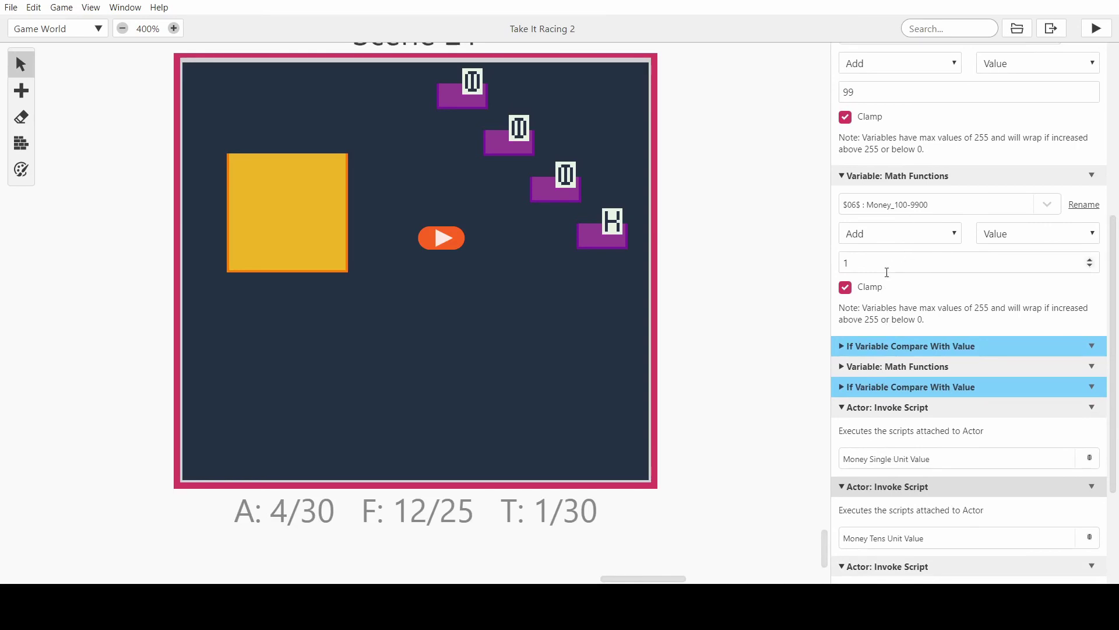
scroll(880, 376, up, 2)
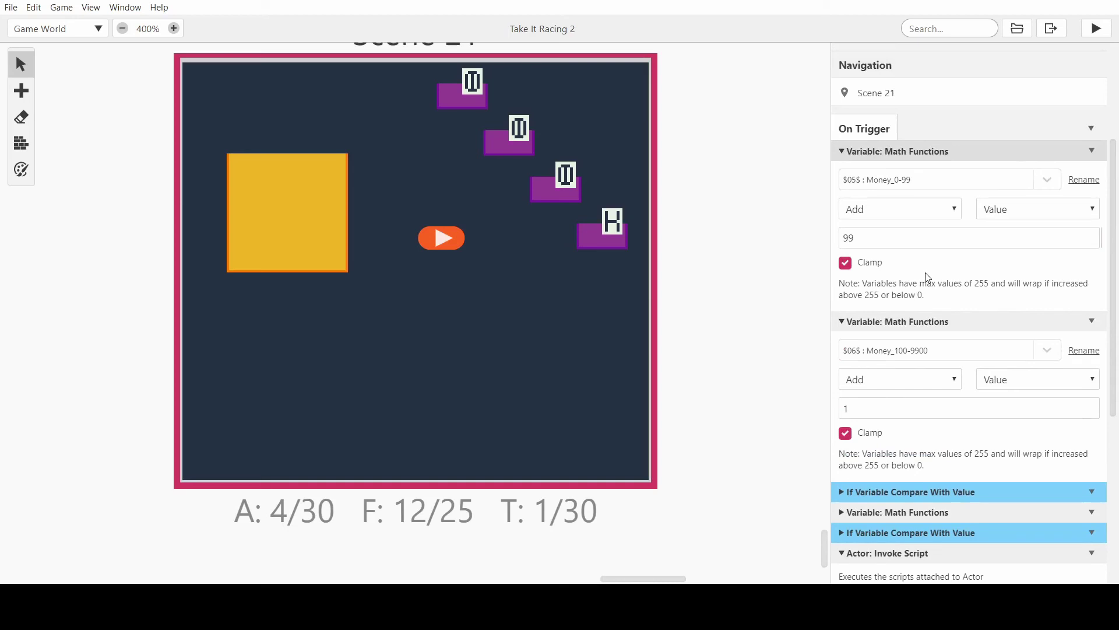
scroll(539, 169, up, 2)
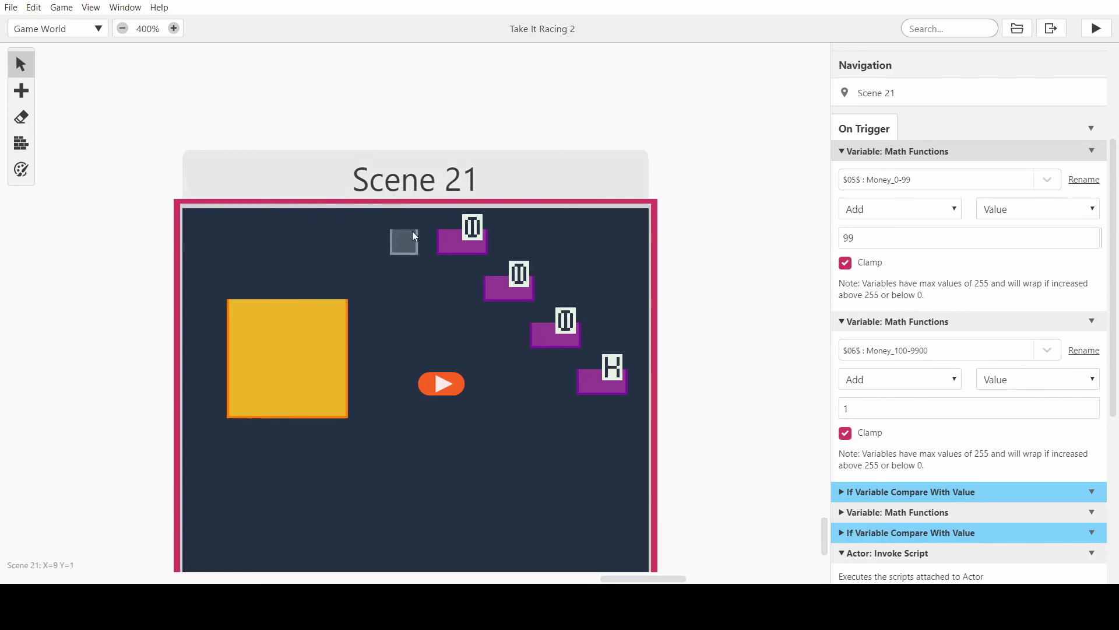
click(446, 239)
key(a)
click(398, 245)
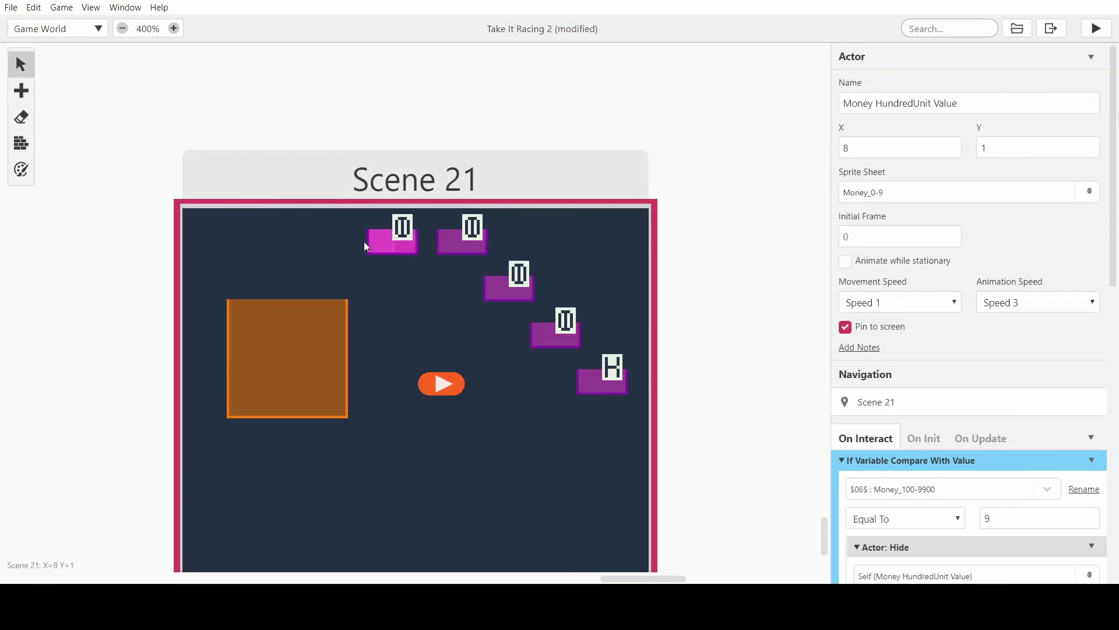
drag(465, 252, 489, 252)
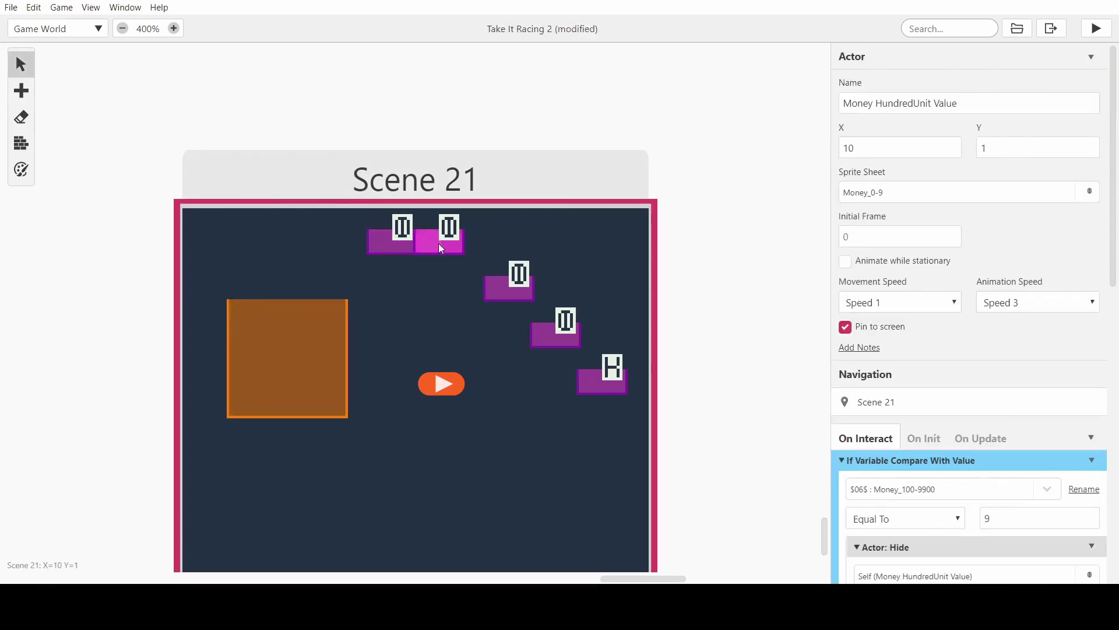
drag(522, 290, 520, 305)
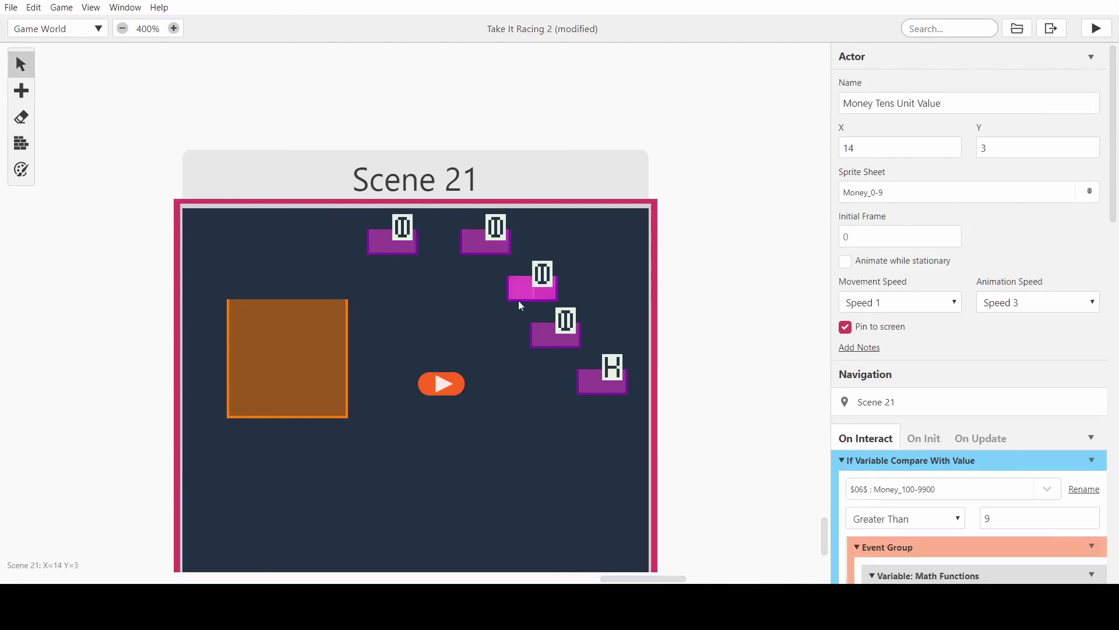
click(537, 290)
drag(505, 286, 481, 285)
drag(474, 247, 446, 247)
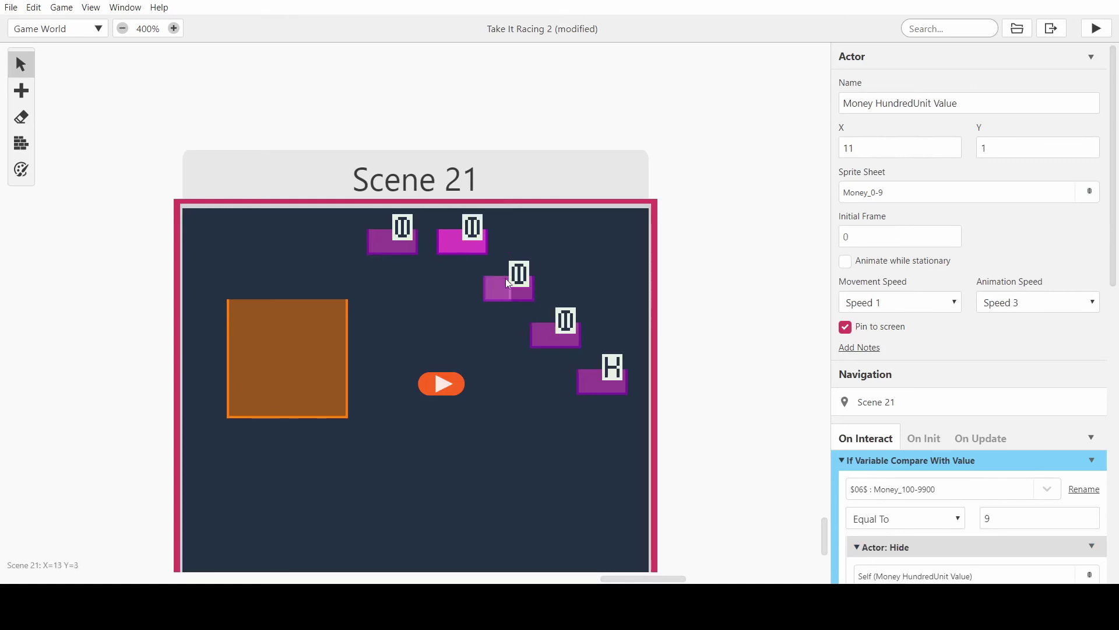
drag(451, 247, 397, 242)
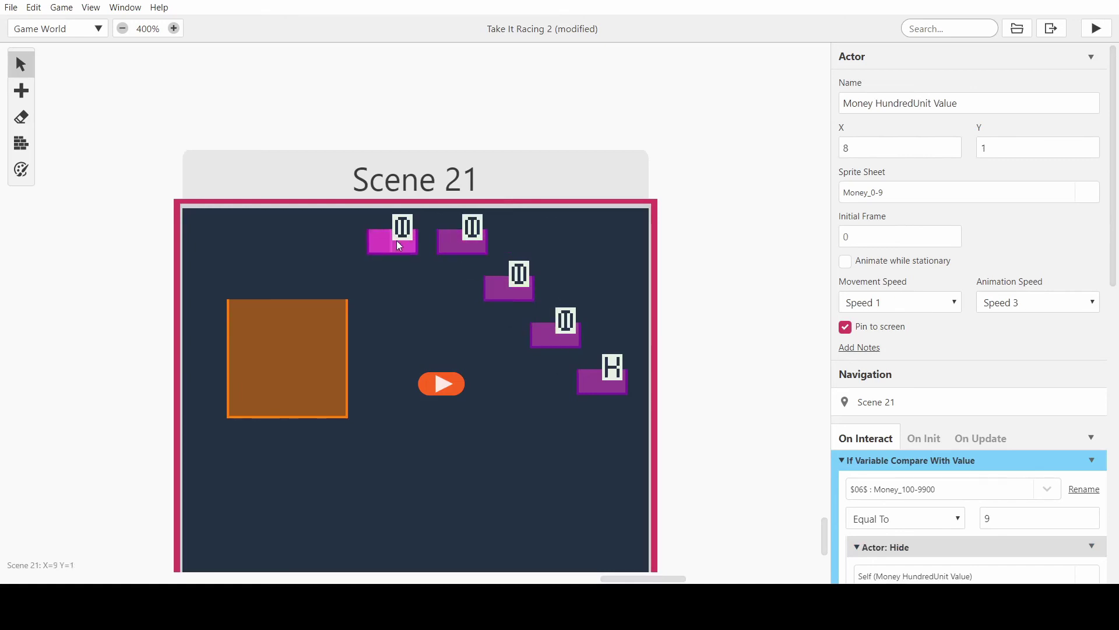
key(Delete)
scroll(420, 239, down, 1)
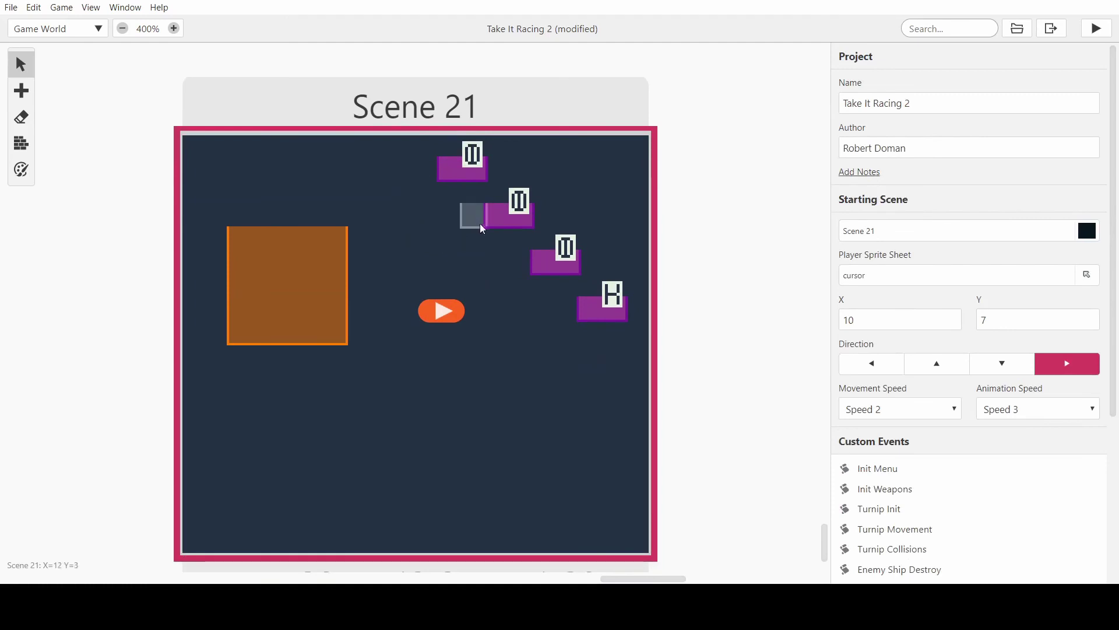
click(345, 263)
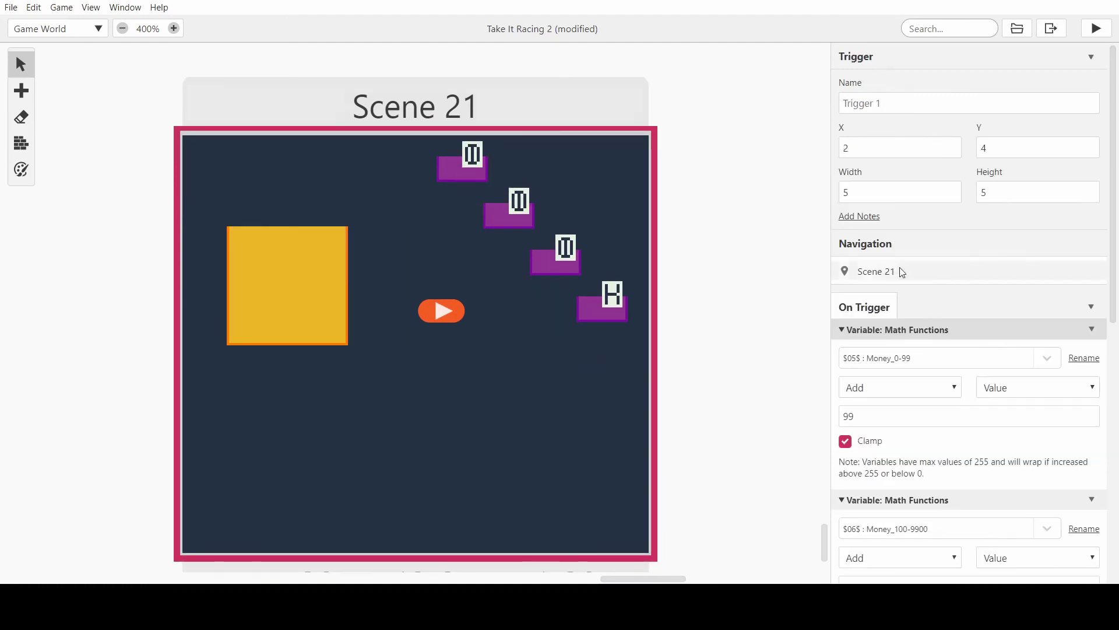
scroll(906, 285, down, 5)
scroll(908, 286, up, 2)
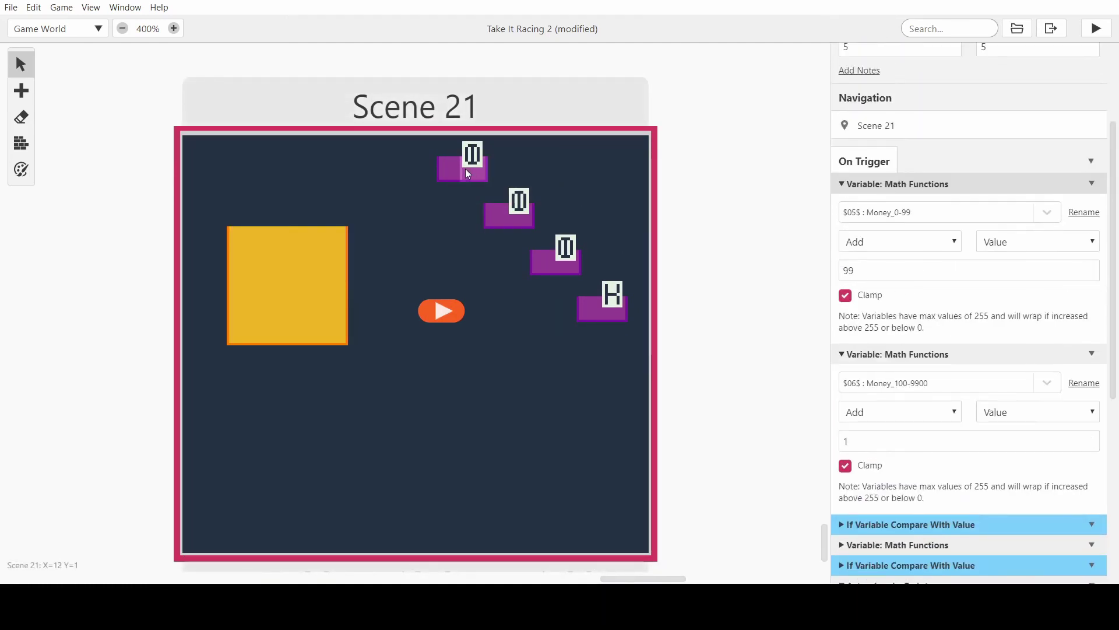
Line up the hundred, tens and single digit actors and K side by side at Y 1, starting at X 15, and save the project
drag(510, 218, 503, 170)
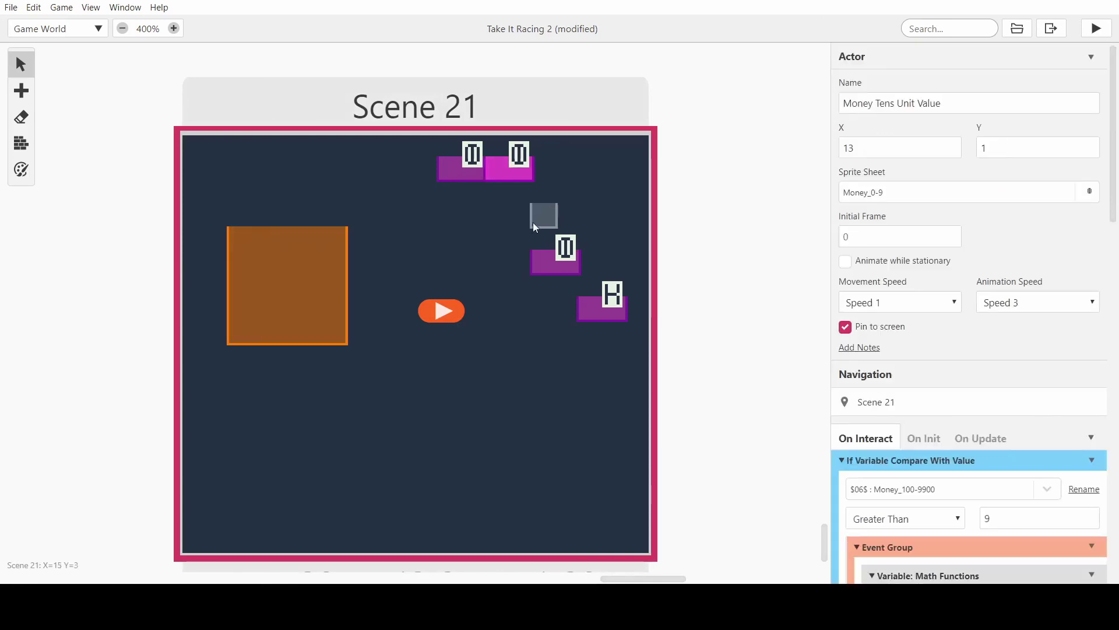
drag(542, 260, 503, 171)
drag(600, 303, 577, 210)
drag(530, 172, 532, 169)
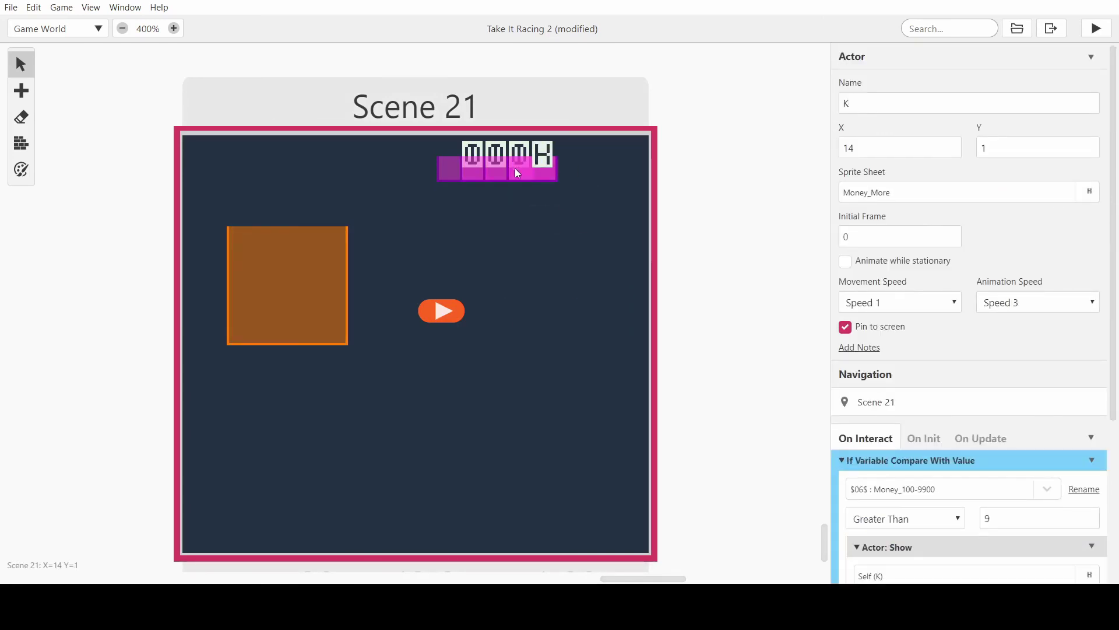
click(544, 239)
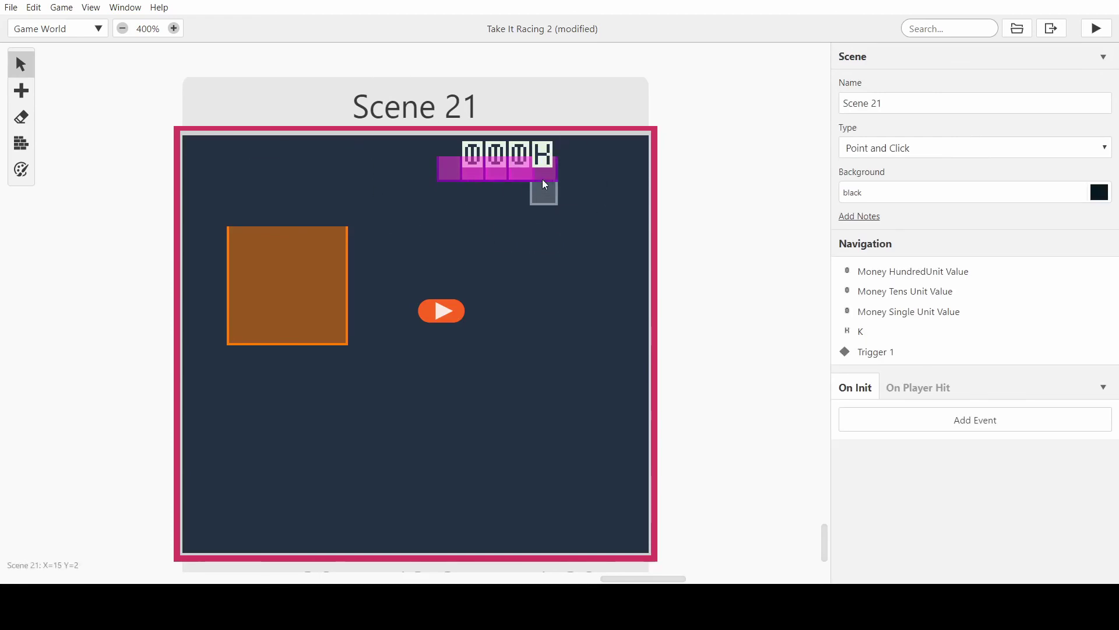
drag(544, 184, 607, 177)
drag(519, 169, 599, 171)
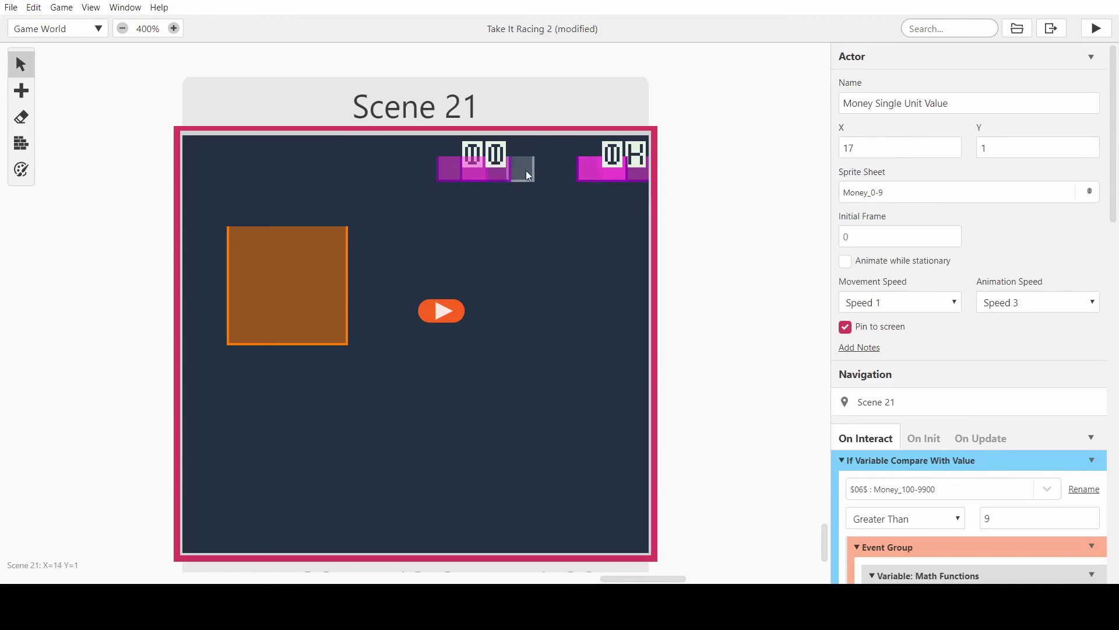
drag(495, 169, 547, 170)
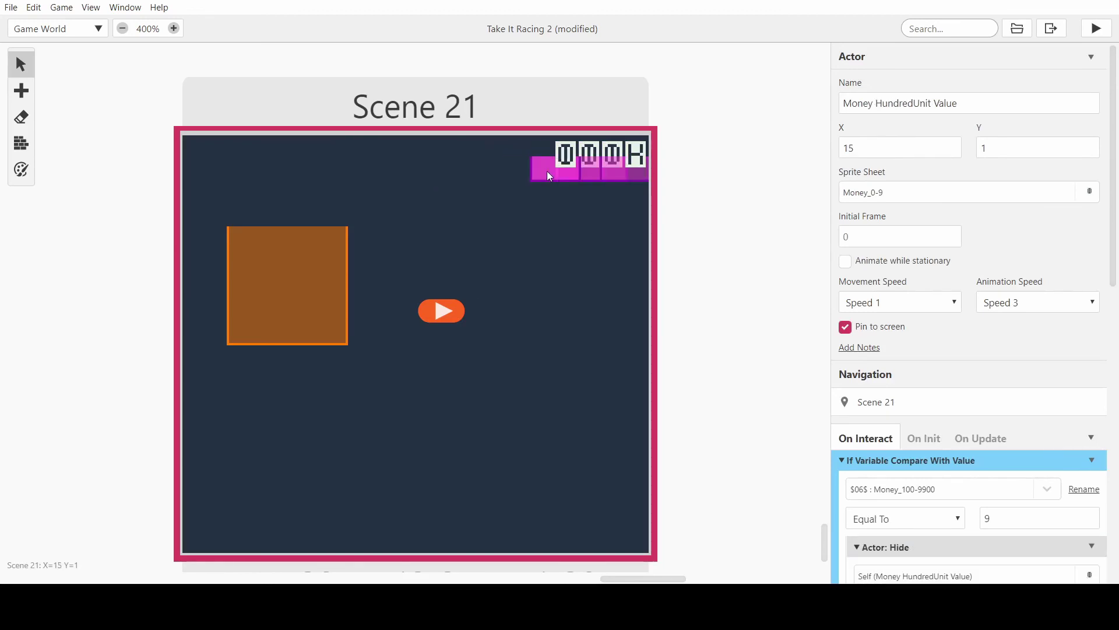
key(ctrl+s)
Run the game, move the cursor into the trigger area, activate it once and dismiss the money message
click(1096, 28)
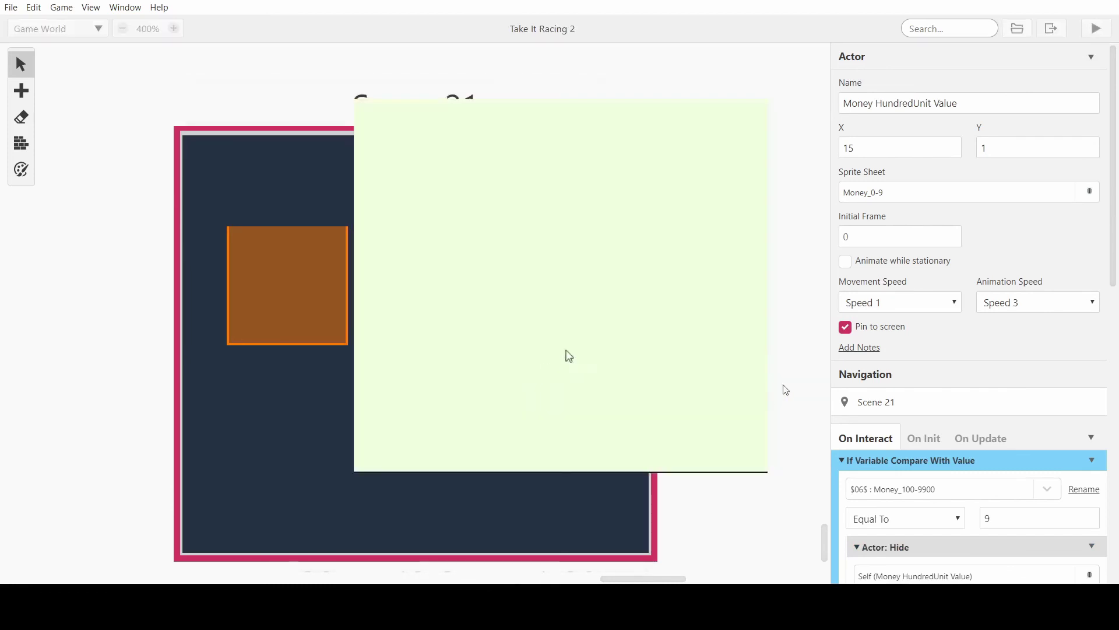
key(Left)
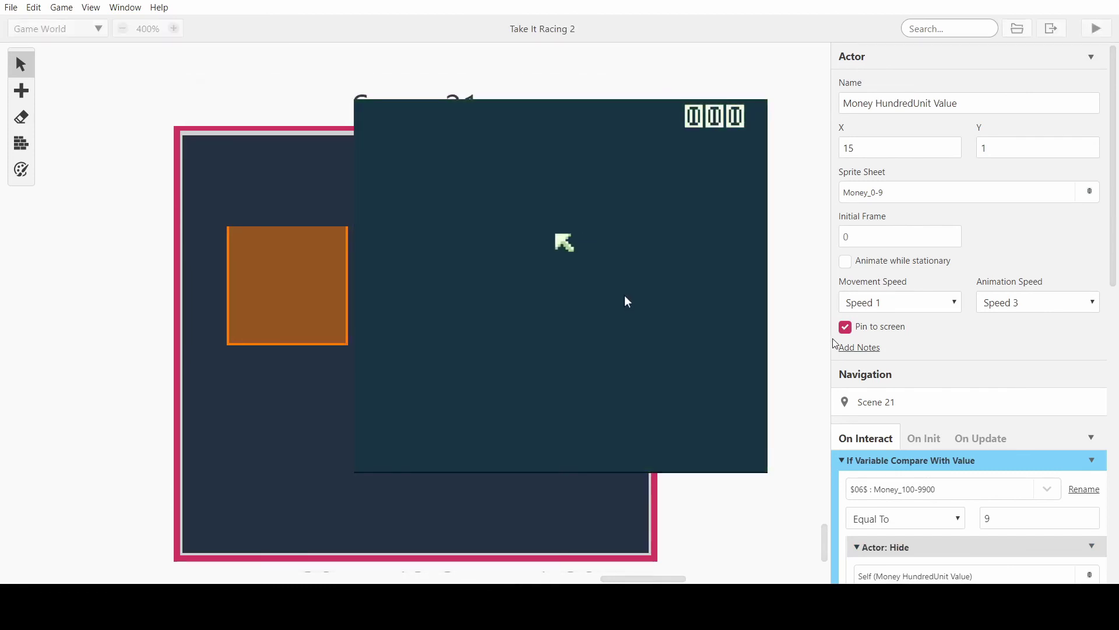
key(Down)
key(Right)
key(Up)
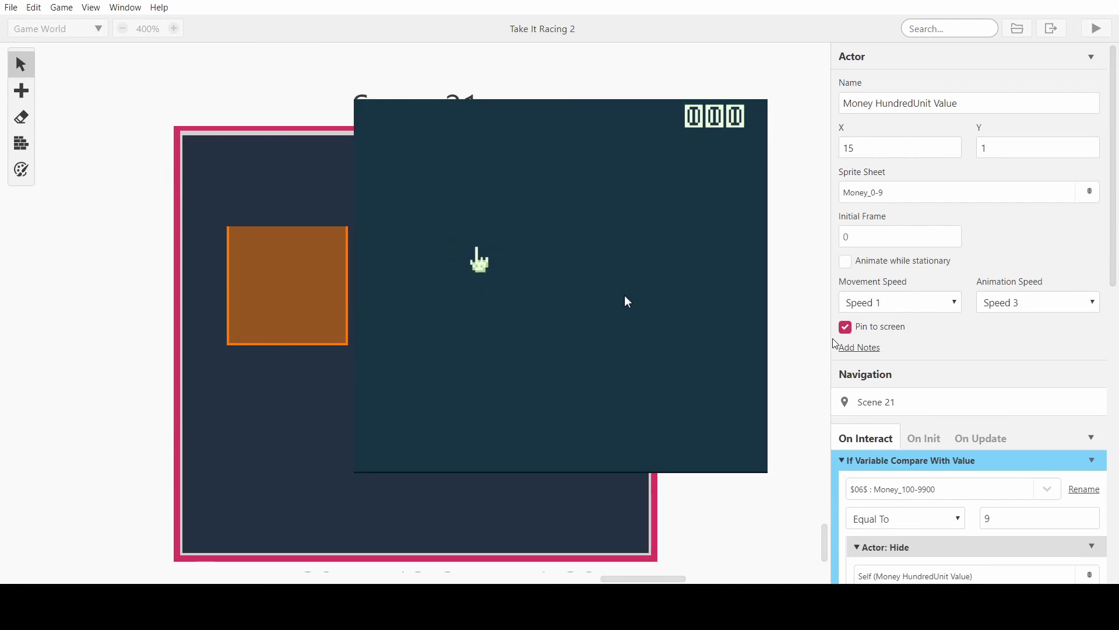
key(z)
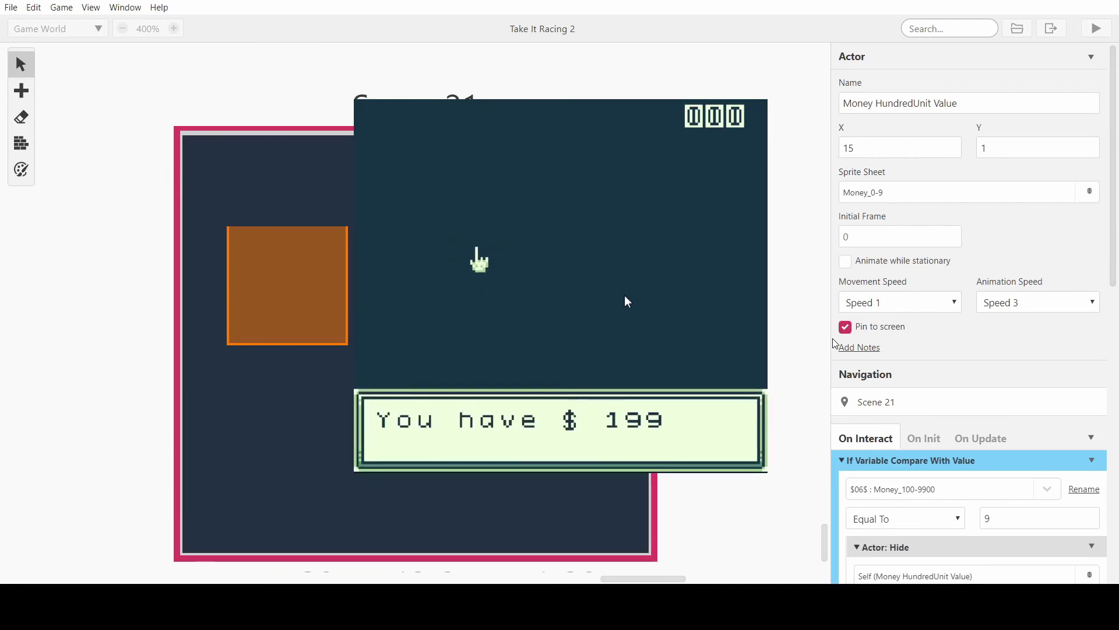
key(z)
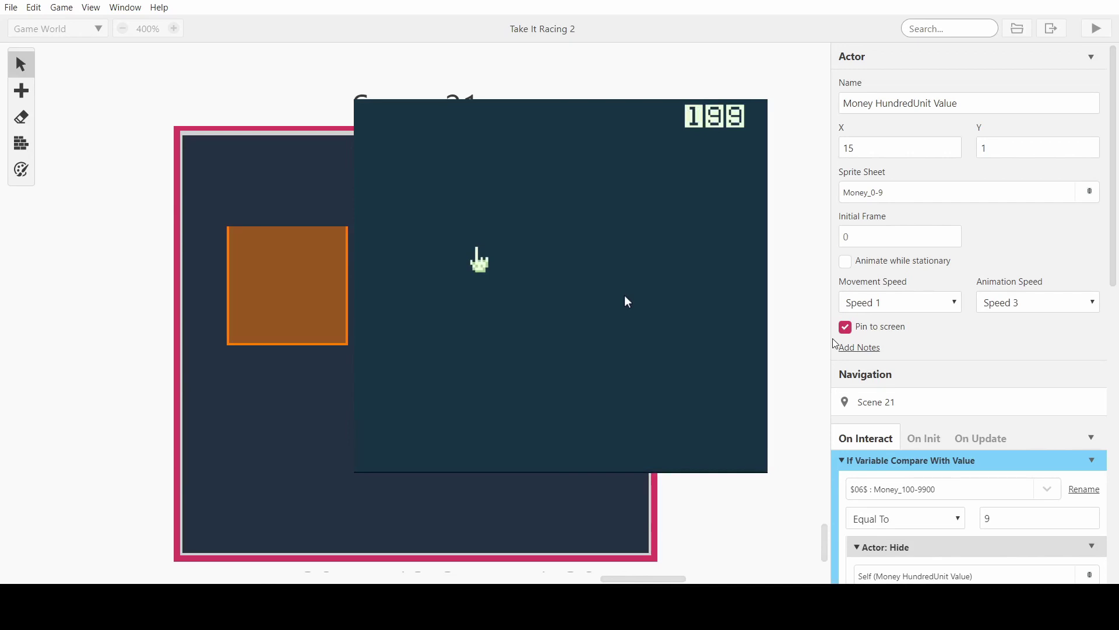
Activate the trigger four more times, dismissing each money message, to test how the on-screen counter updates
key(z)
key(z)
key(z)
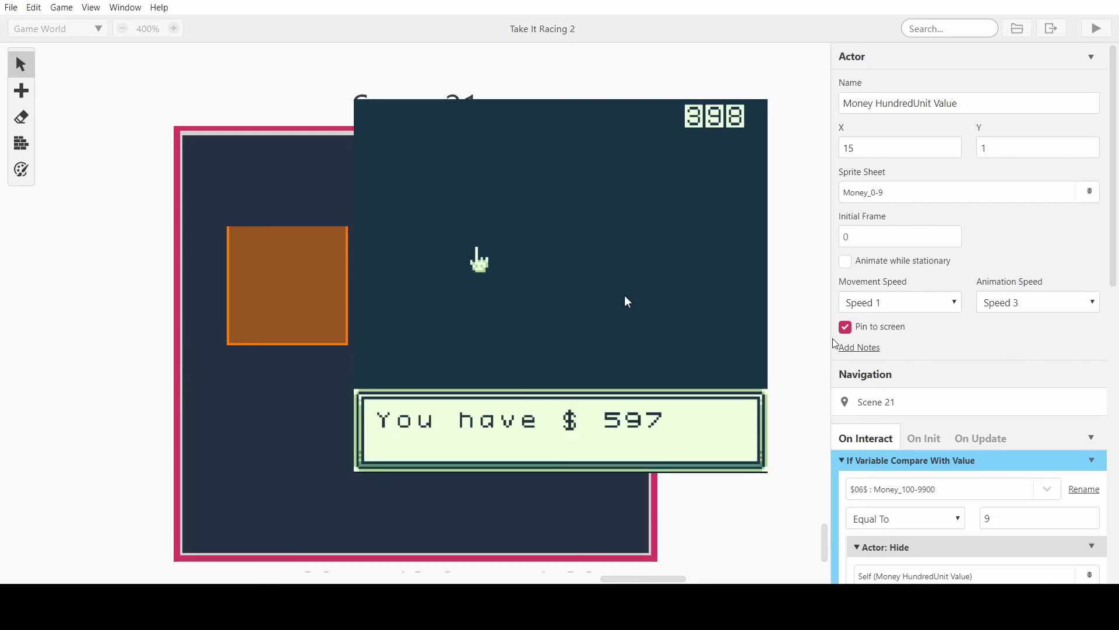
key(z)
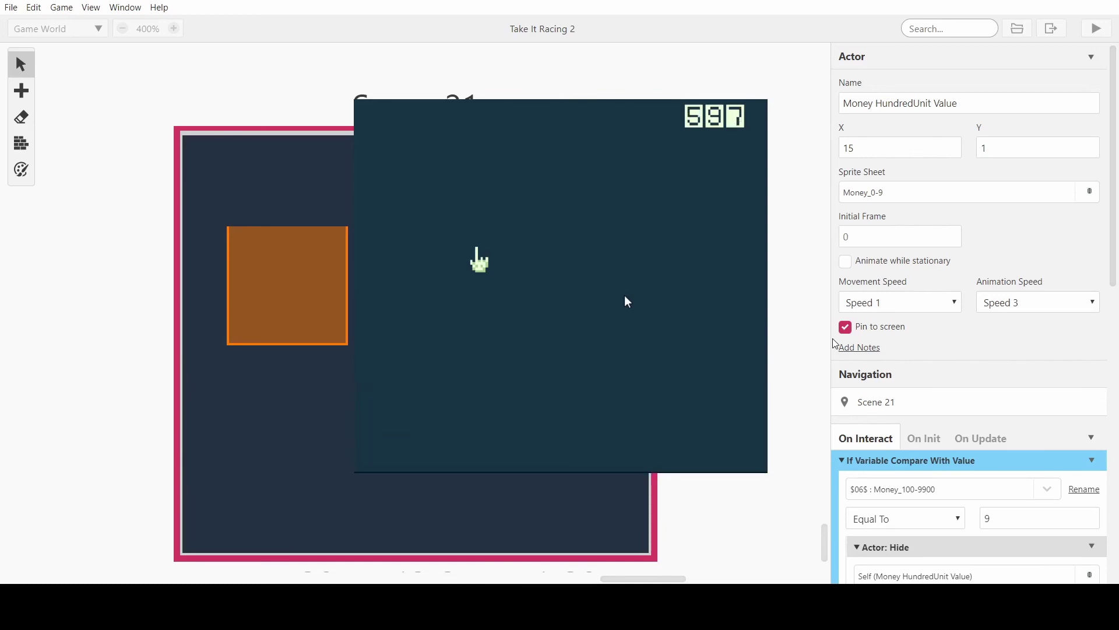
key(z)
key(z)
key(z)
key(z)
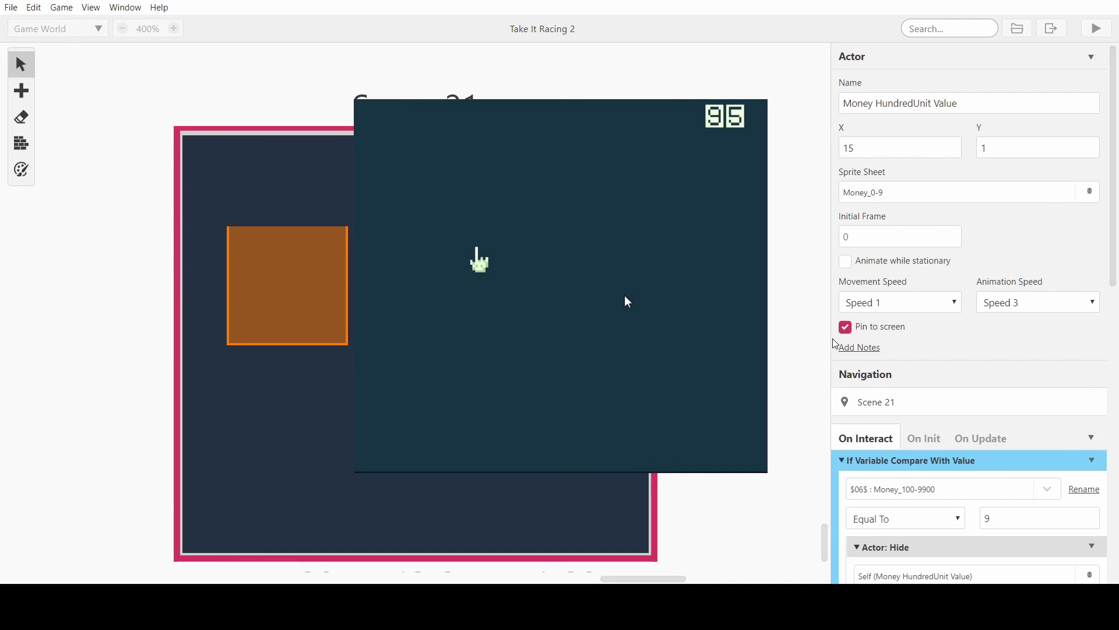
key(Right)
key(Left)
key(Down)
key(Down)
key(Up)
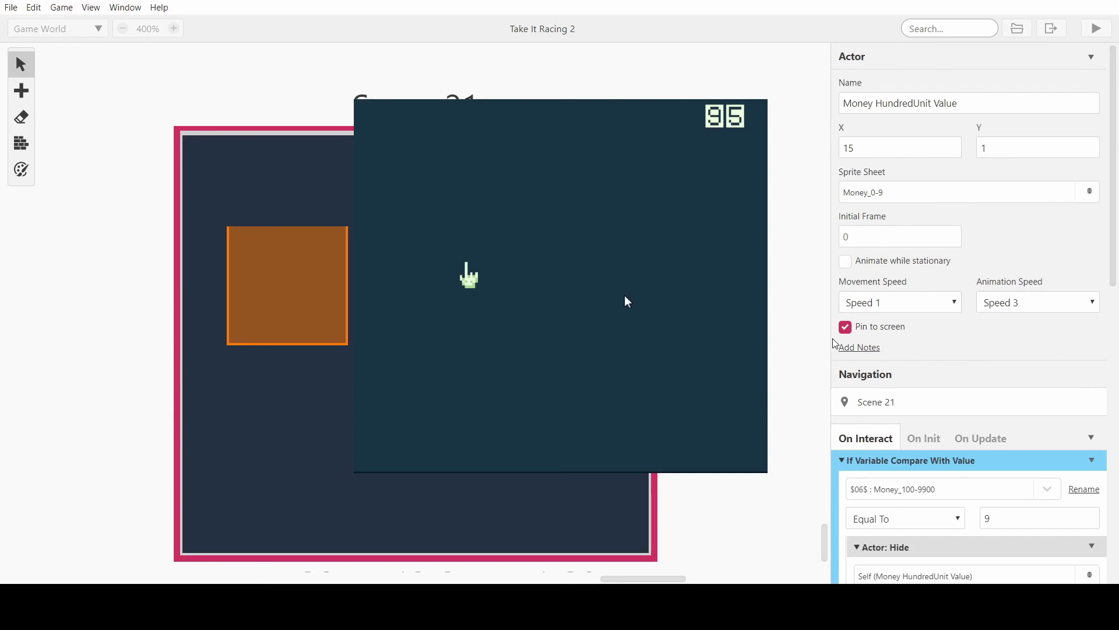
key(Right)
key(Up)
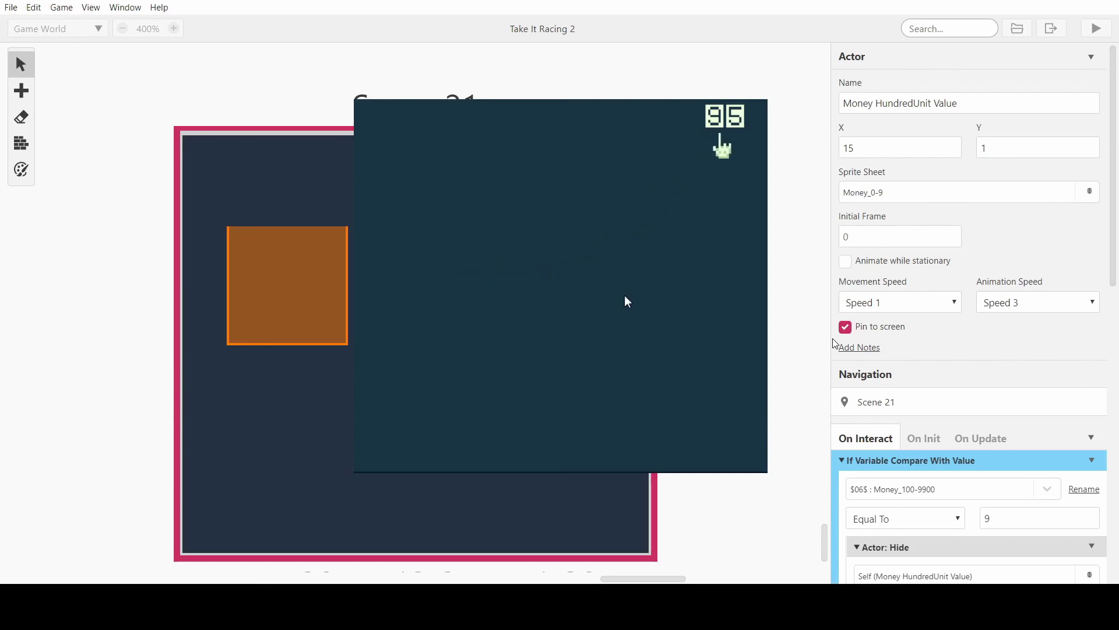
key(Down)
key(Left)
key(Up)
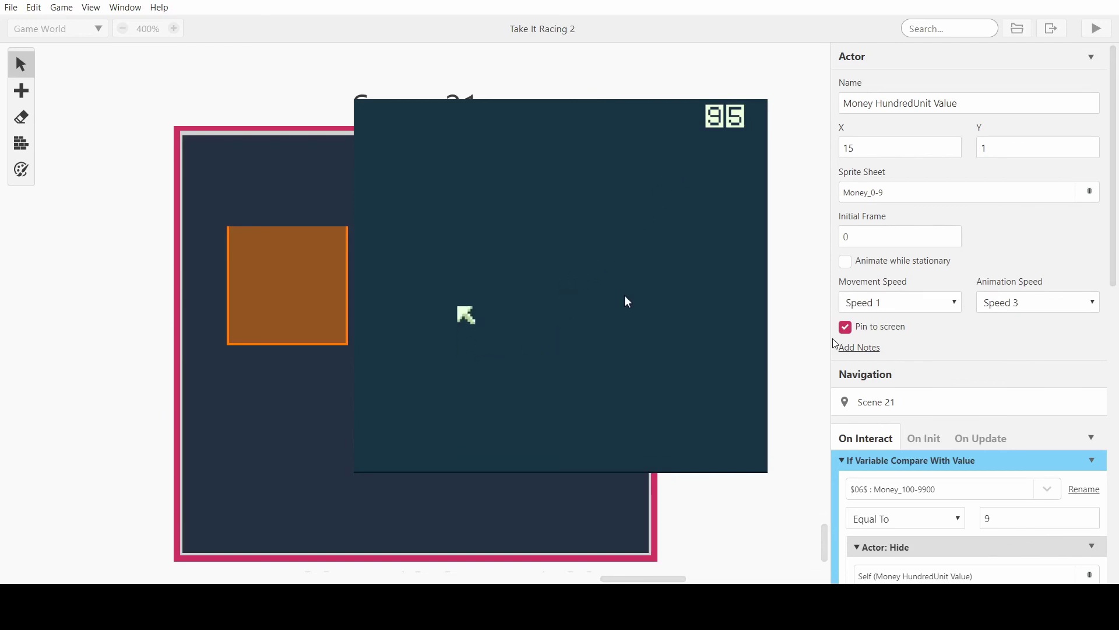
Bring the game cursor back into the trigger area, activate the trigger once and dismiss the money message
key(Left)
key(Down)
key(Right)
key(Up)
key(Up)
key(Left)
key(Left)
key(Up)
key(Down)
key(Up)
key(Down)
key(Down)
key(z)
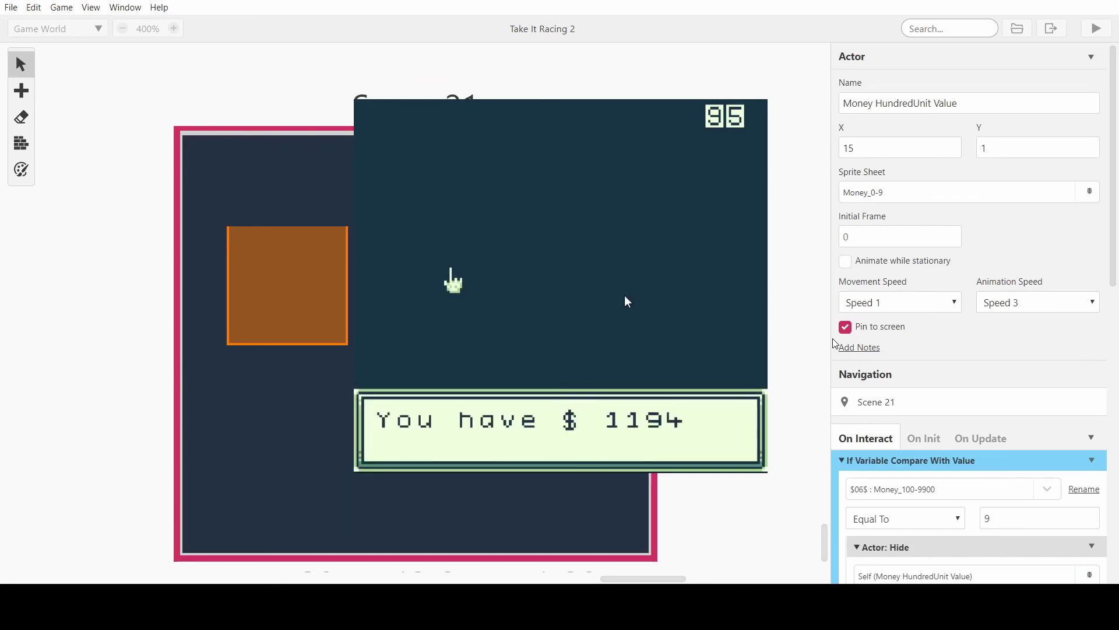
key(z)
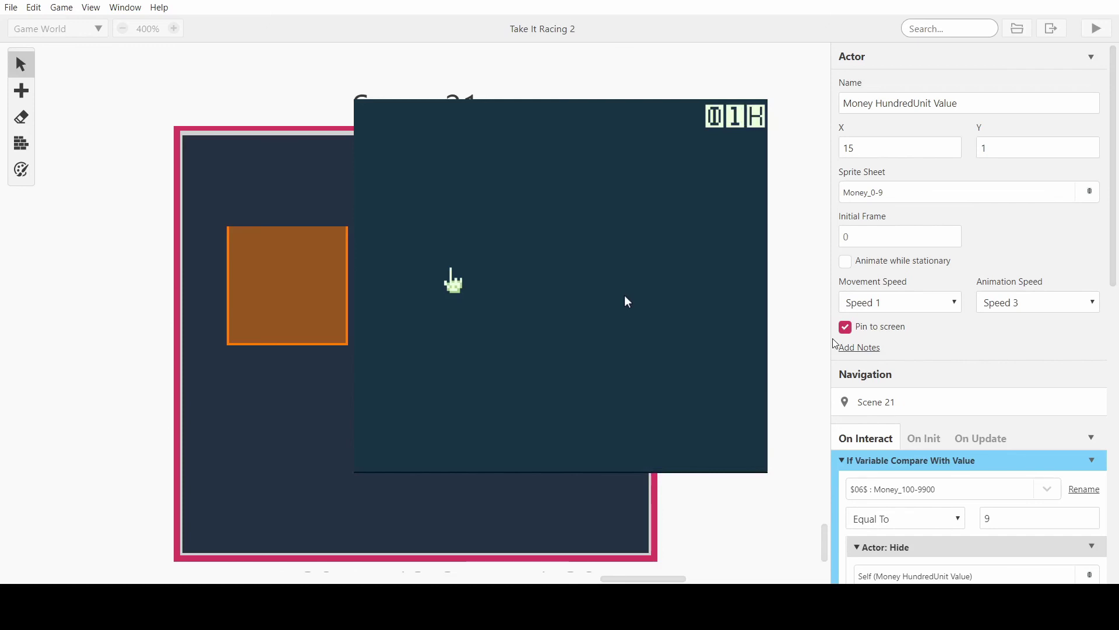
Shift the cursor slightly within the trigger area, activate the trigger again and close its message
key(Right)
key(Up)
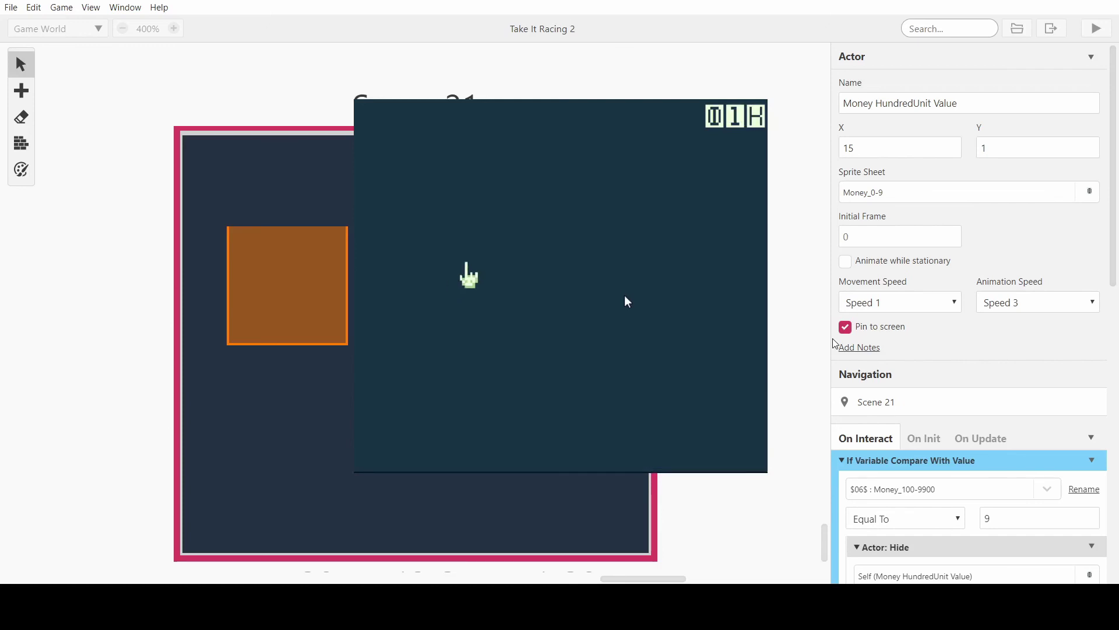
key(Left)
key(Down)
key(z)
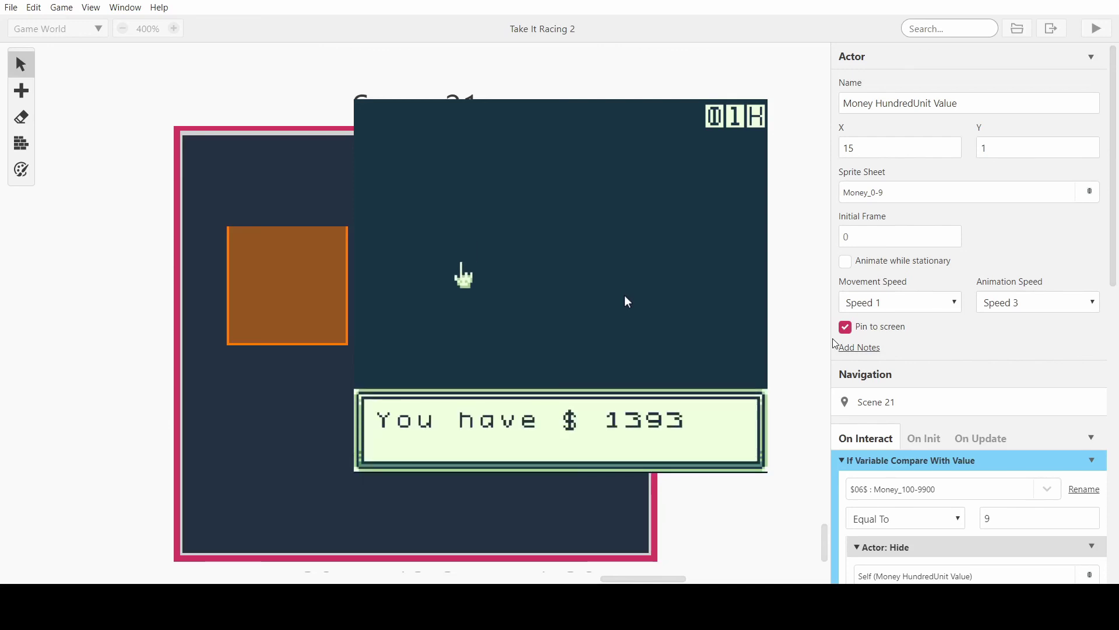
key(z)
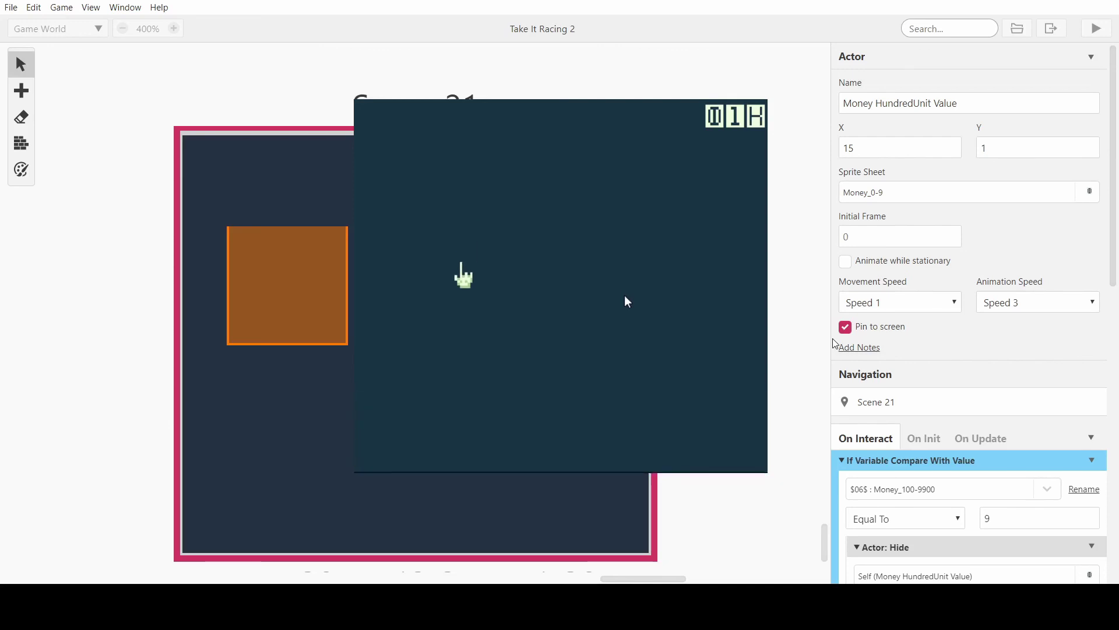
Activate the trigger repeatedly, dismissing each money message, until the money passes 2000 to test the thousands display
key(z)
key(z)
key(z)
key(z)
key(z)
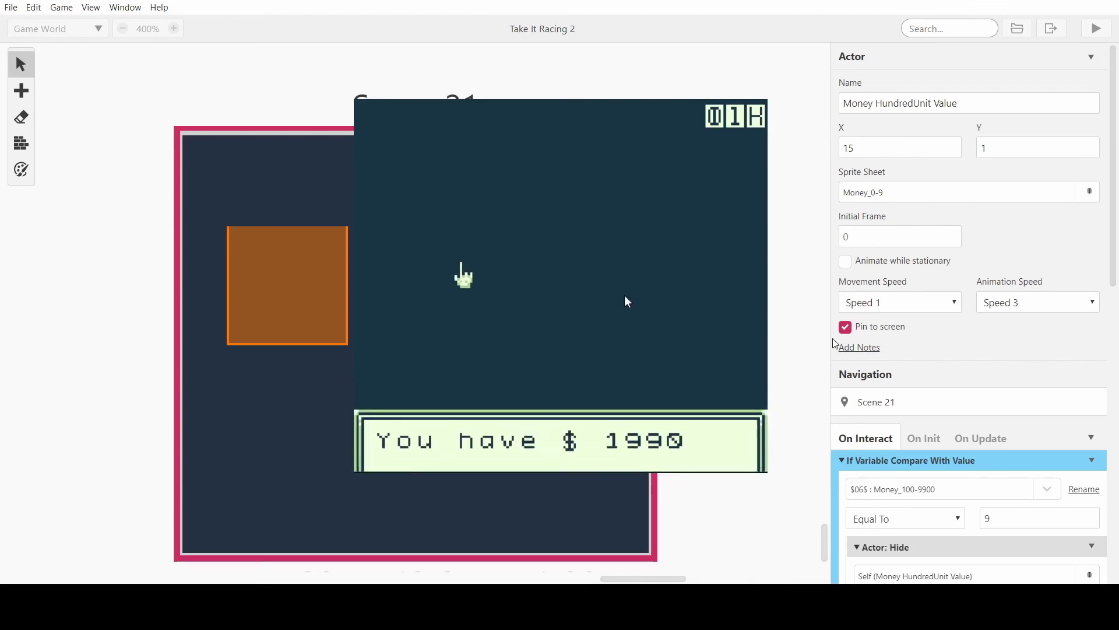
key(z)
key(z)
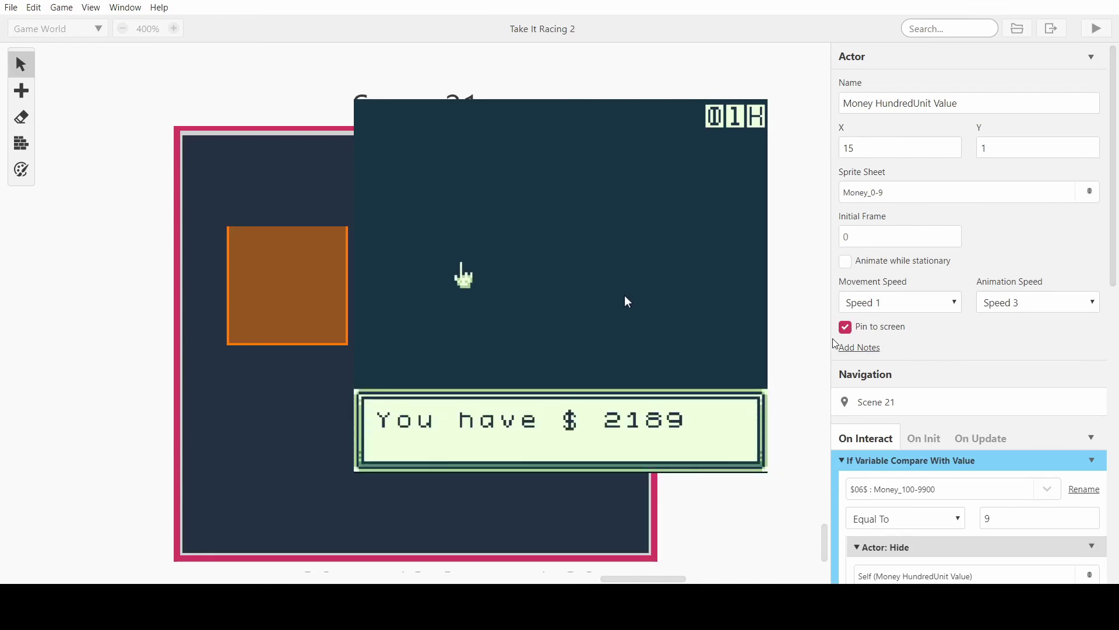
key(z)
key(z)
key(z)
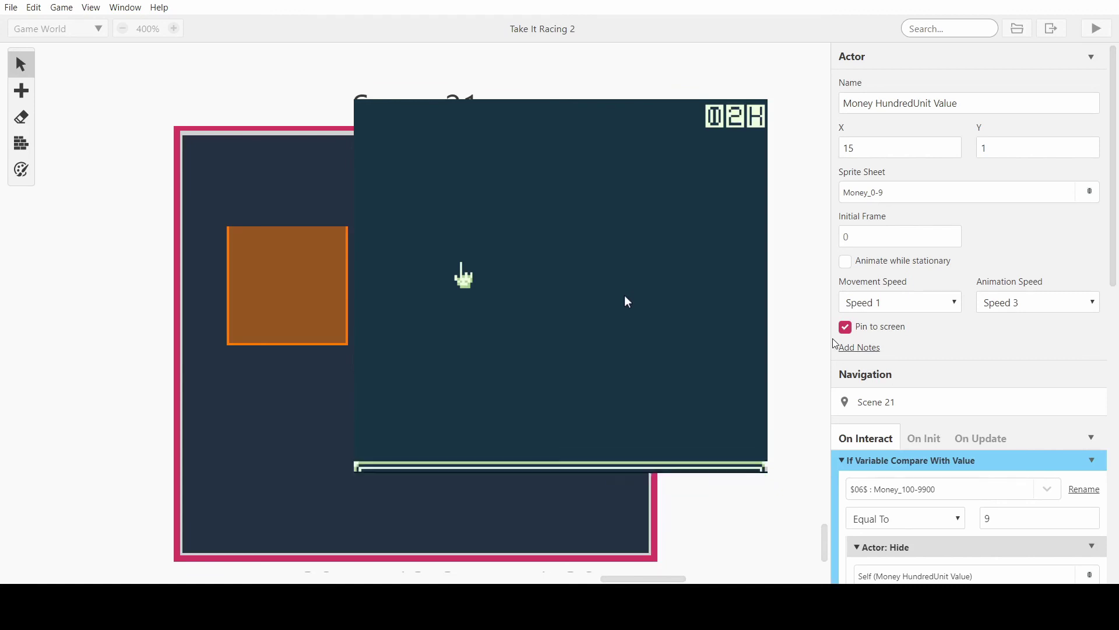
key(z)
key(z)
key(z)
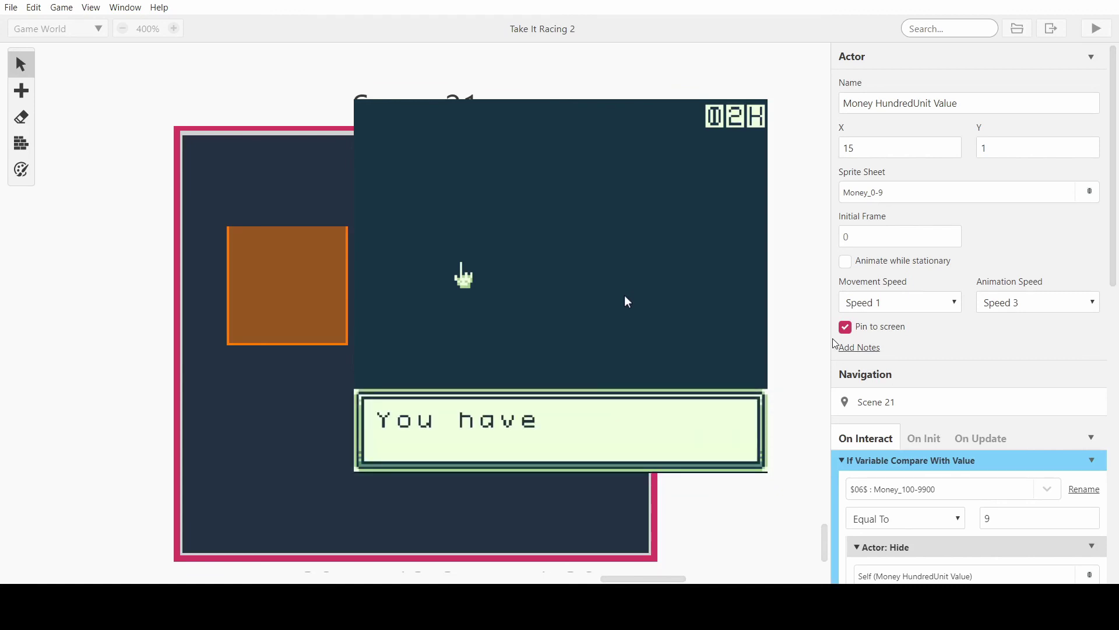
key(z)
key(z)
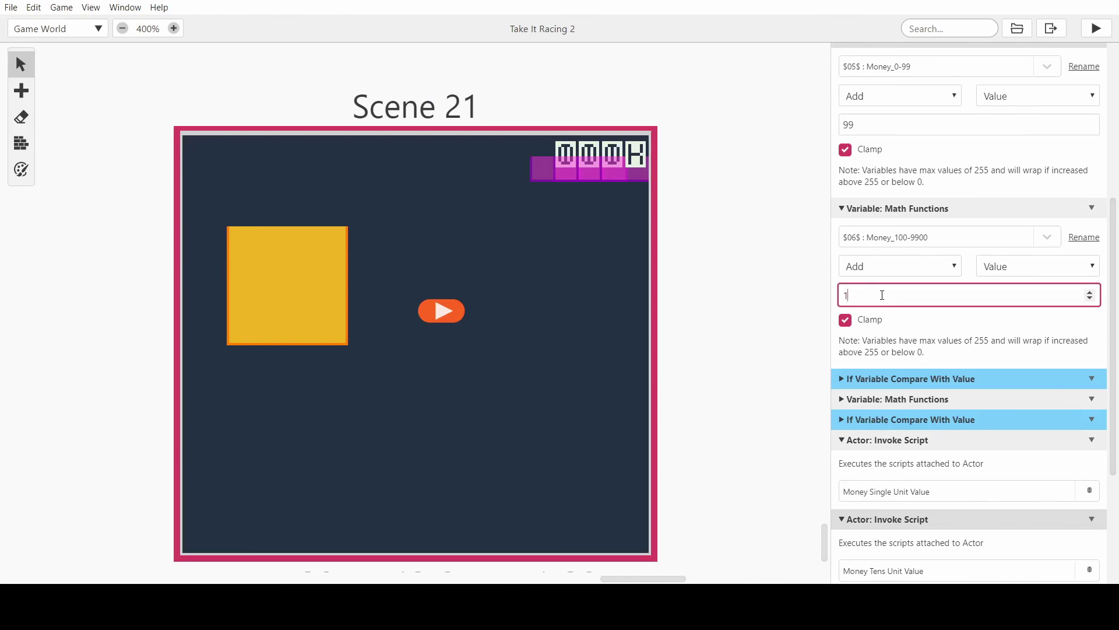
Set the amount Trigger 1 adds to Money_100-9900 to 20 and save the project
key(BackSpace)
text(20)
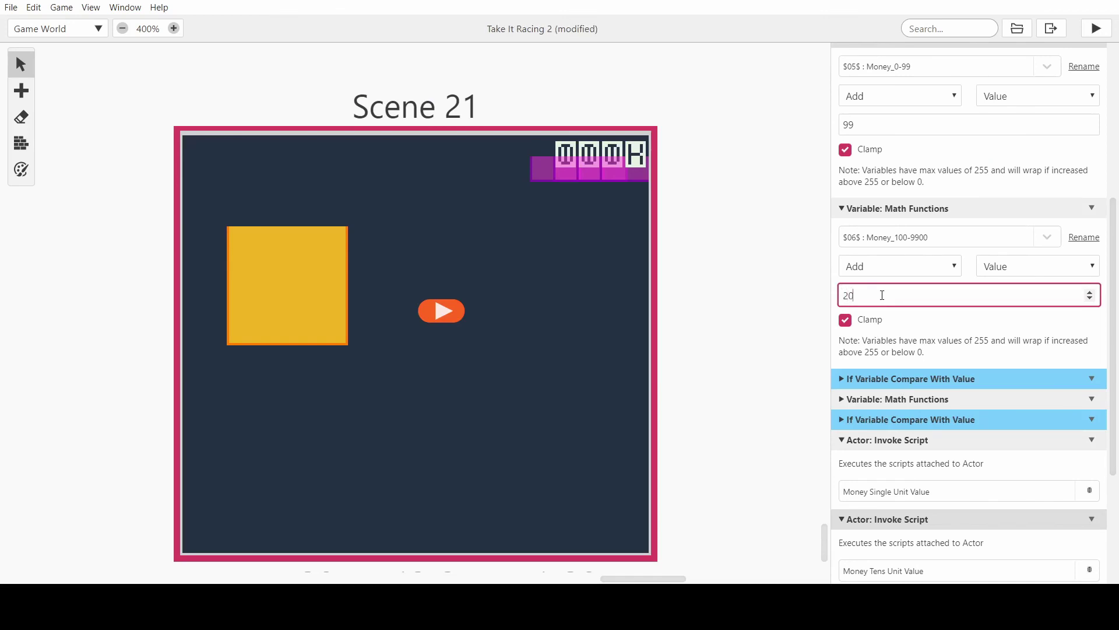
key(ctrl+s)
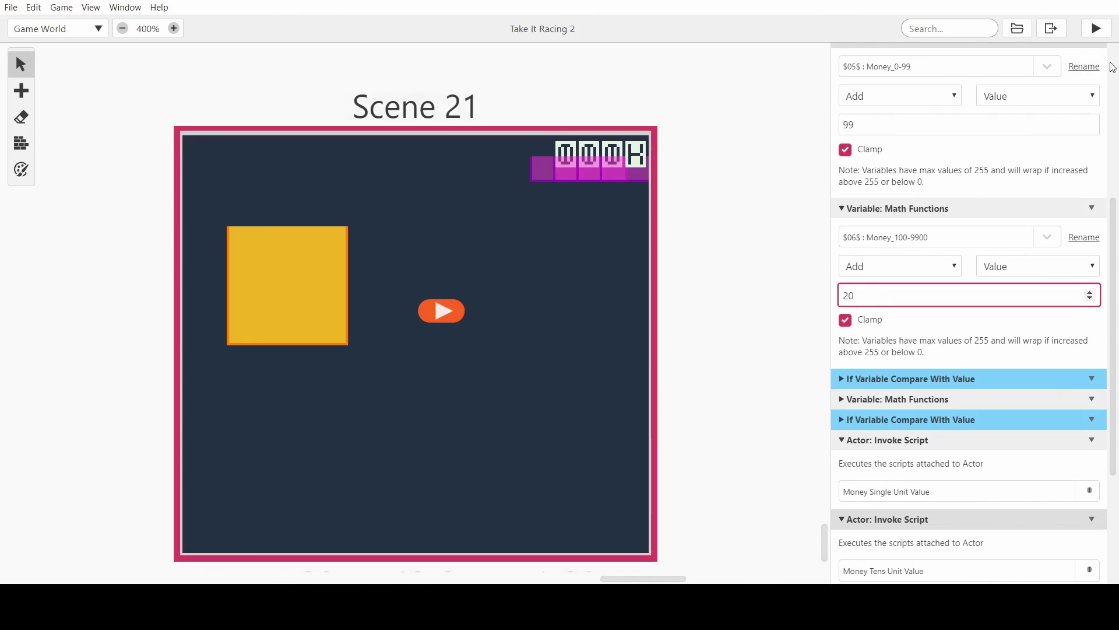
Run the game, move the cursor into the trigger area and activate it several times to test the counter with larger amounts
click(1096, 29)
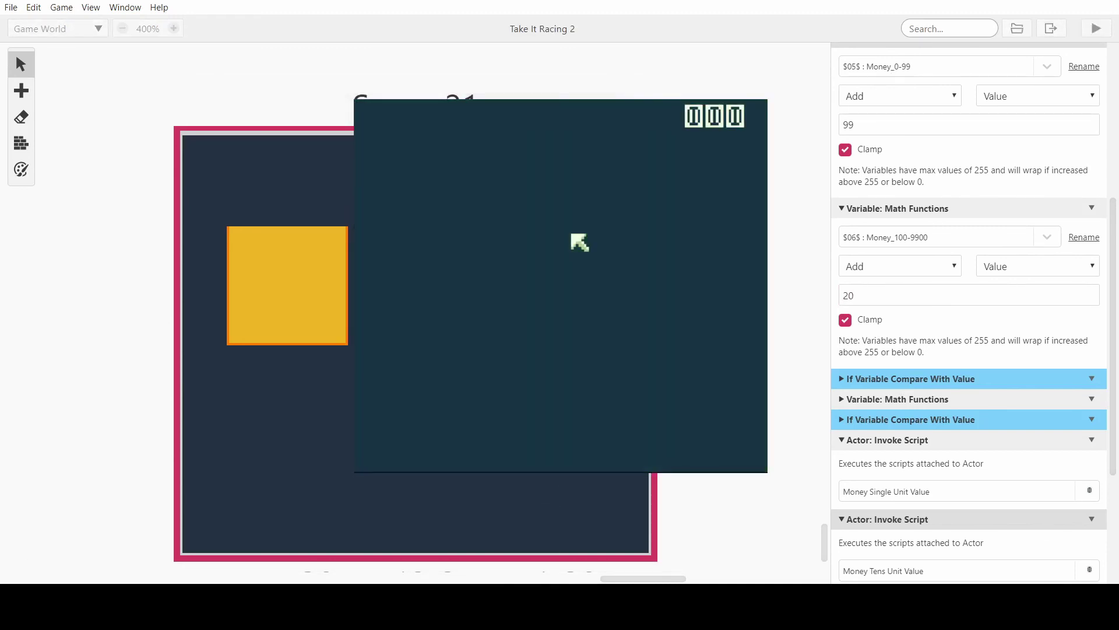
key(Left)
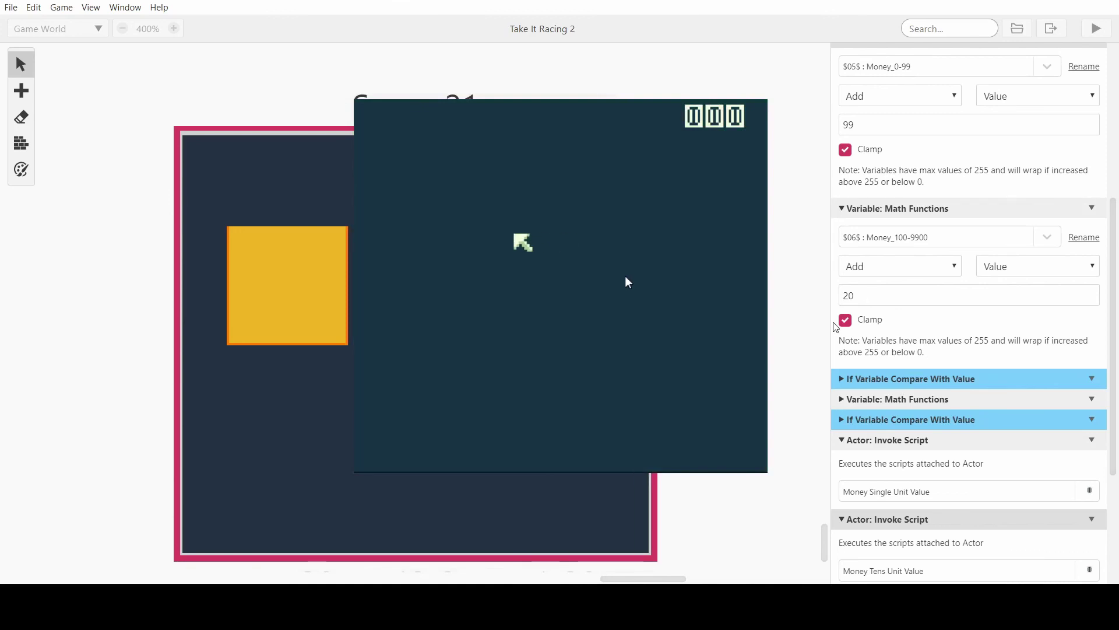
key(Down)
key(Up)
key(z)
key(z)
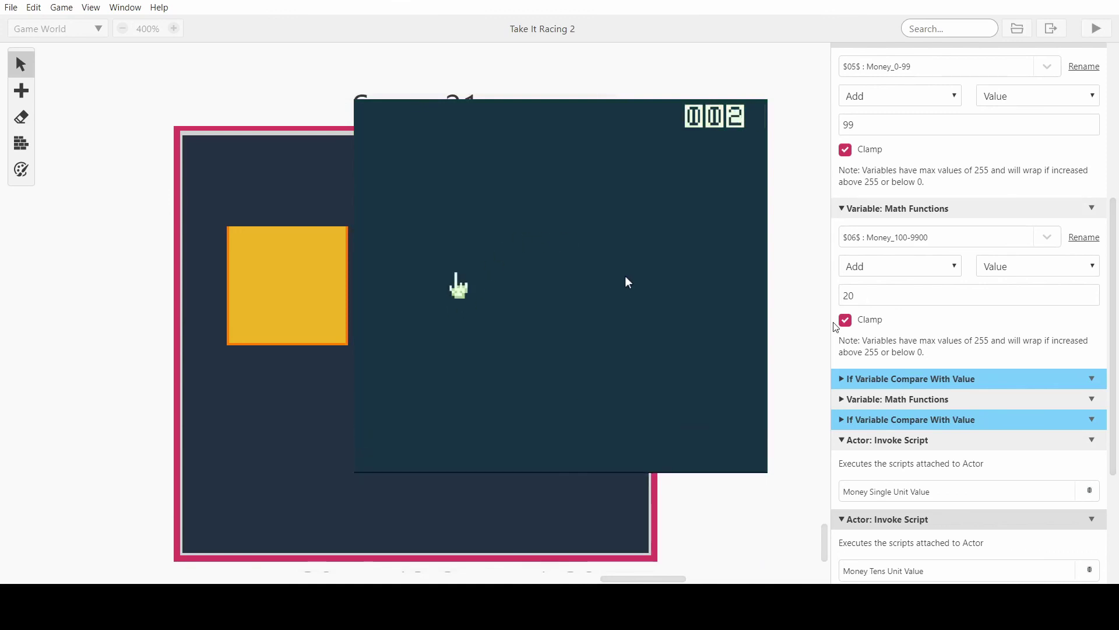
key(z)
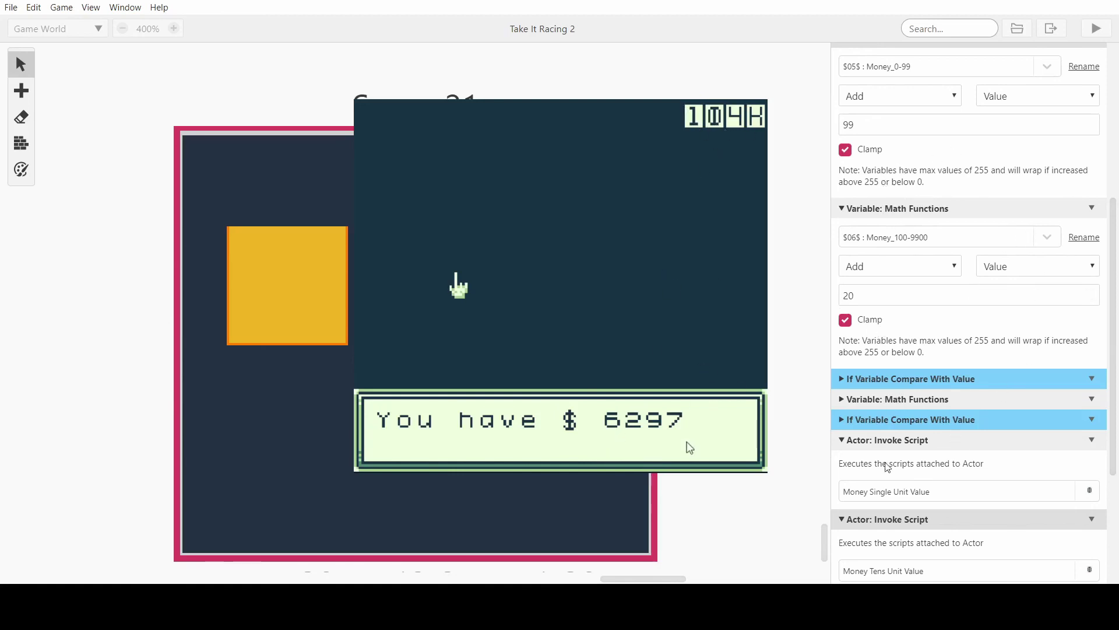
key(z)
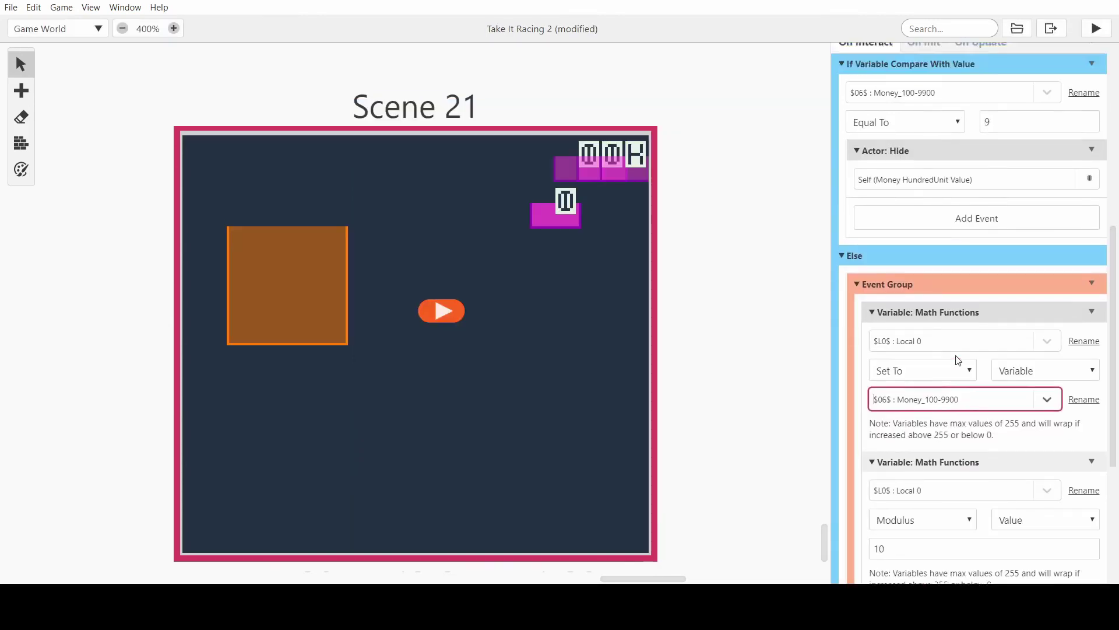
Change the Money_100-9900 comparison with 9 in the Money HundredUnit Value script to Greater Than, review the Else events and save
scroll(979, 234, up, 2)
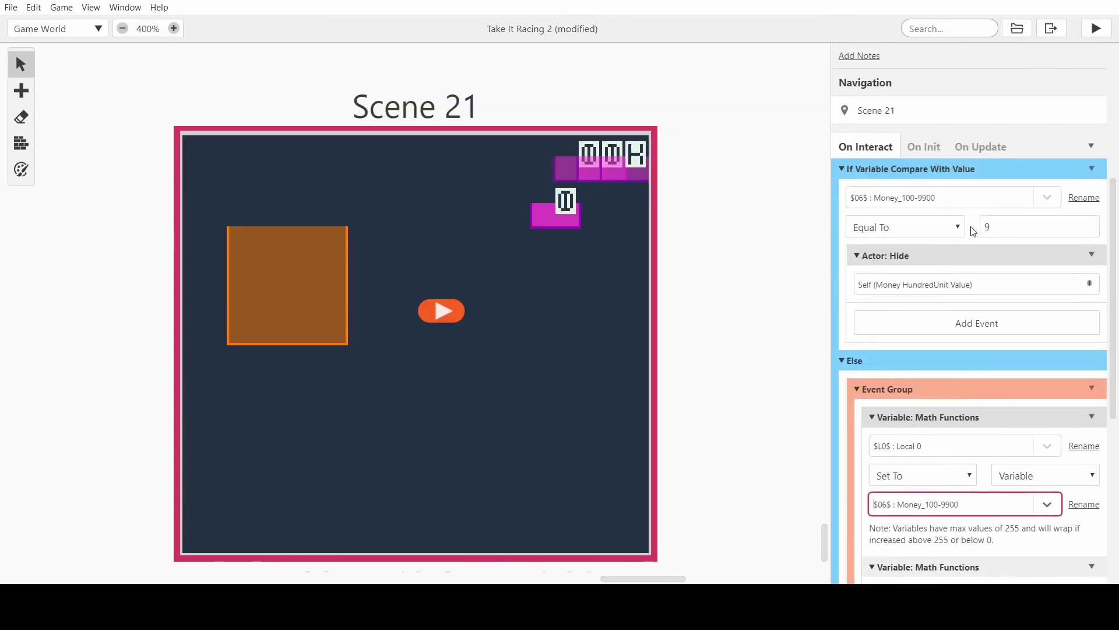
click(962, 227)
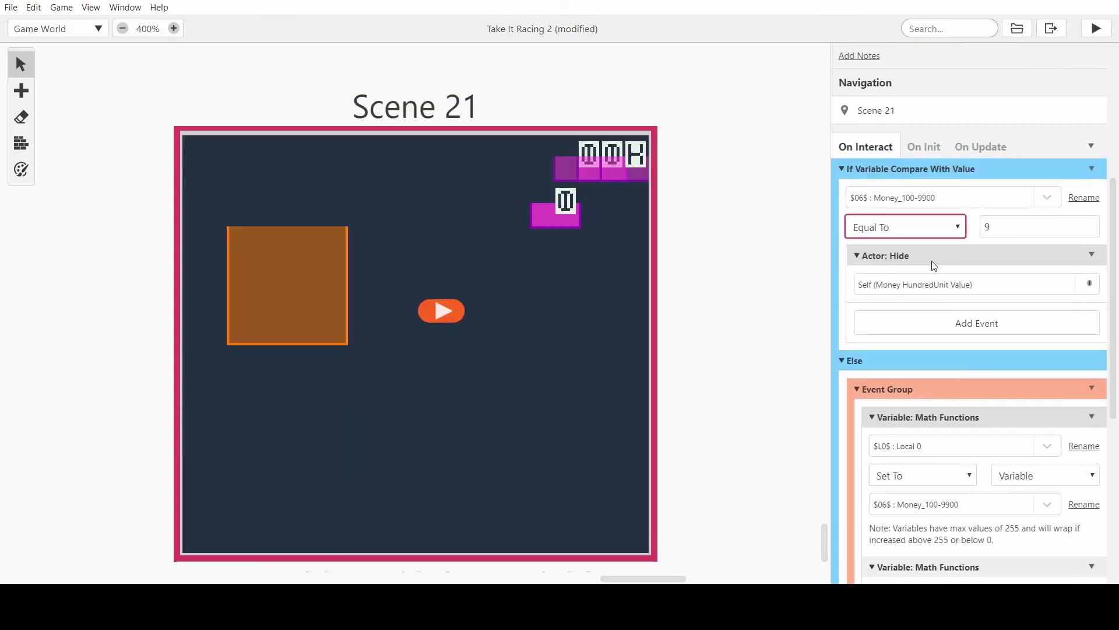
click(915, 283)
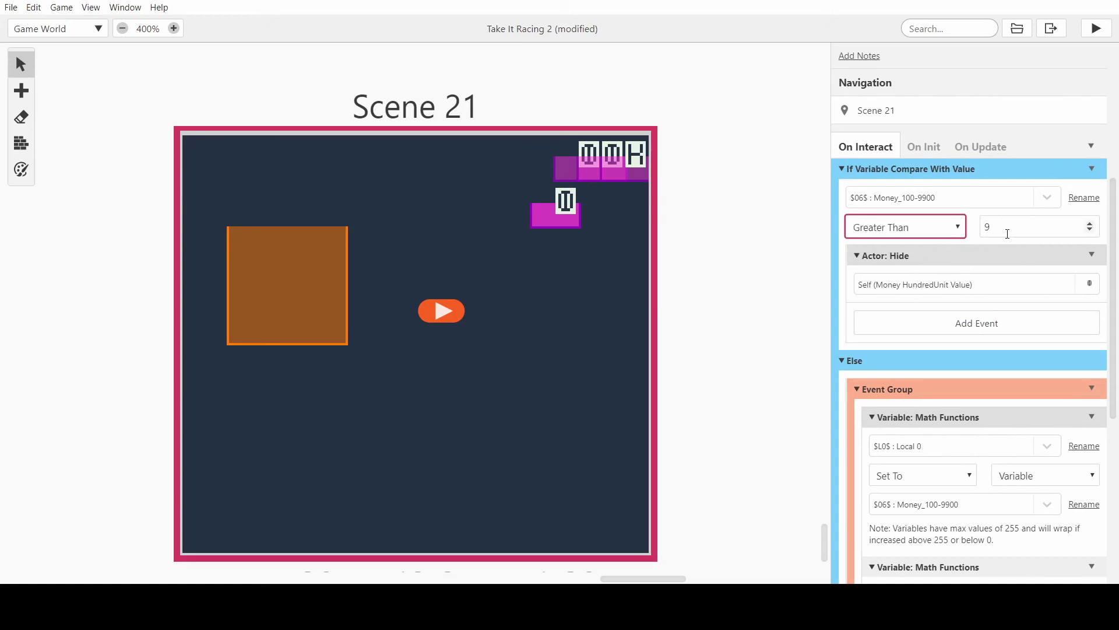
scroll(1005, 222, down, 1)
scroll(975, 163, down, 4)
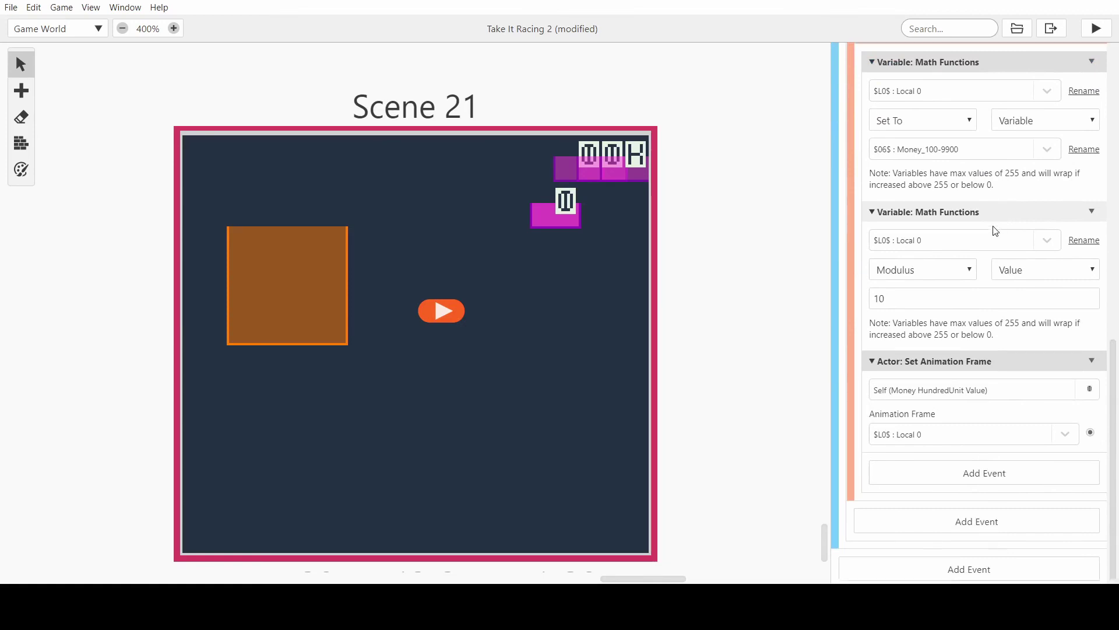
scroll(992, 226, up, 5)
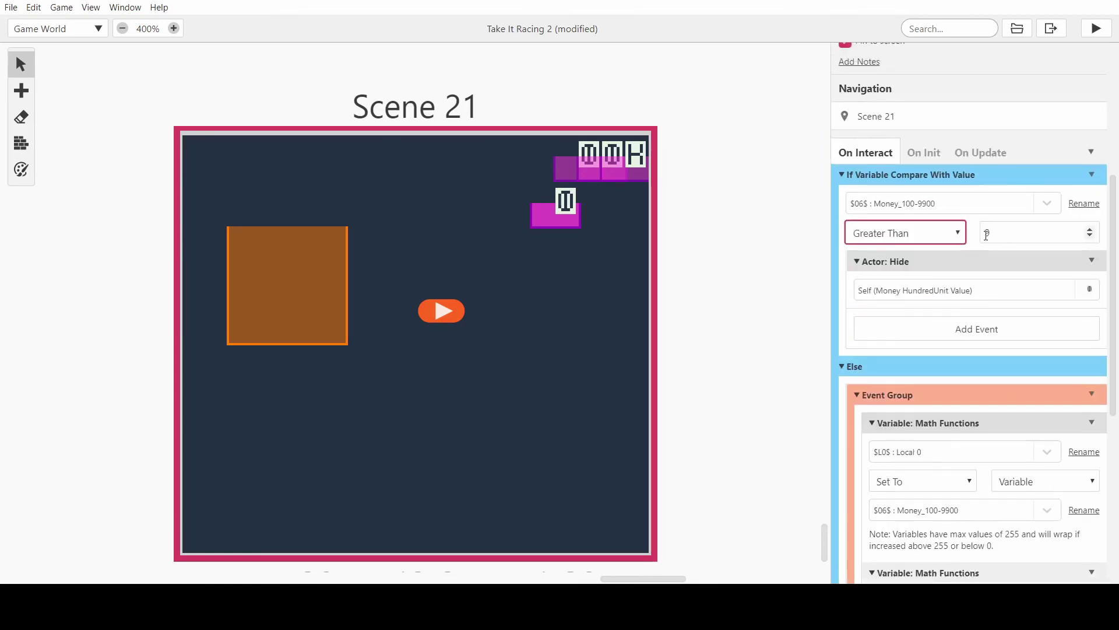
key(ctrl+s)
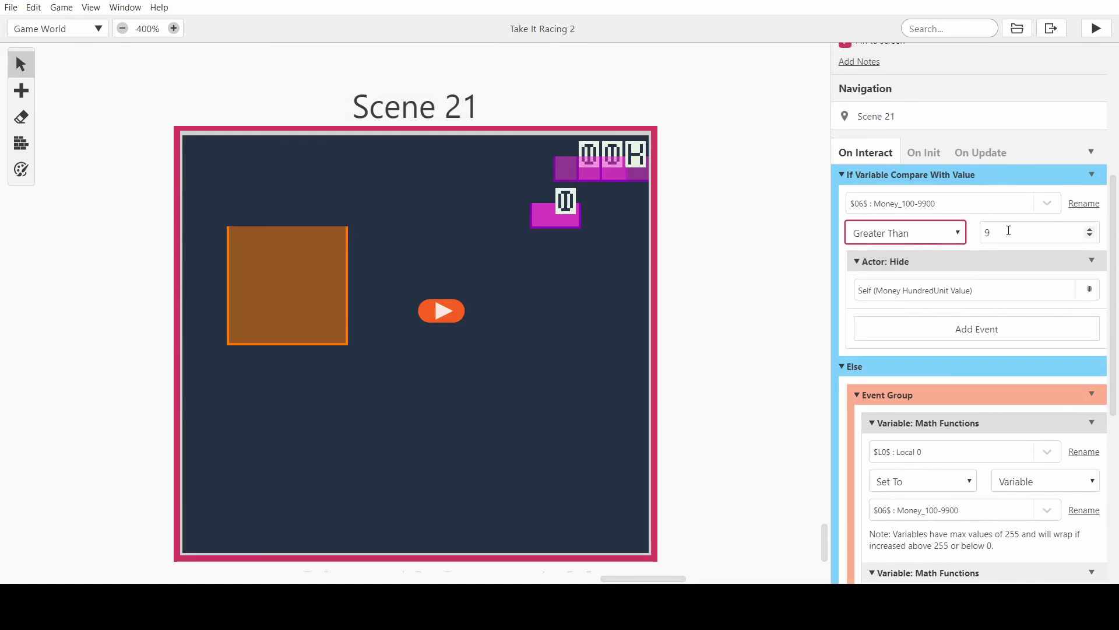
Run the game briefly to check the digit layout, and move the Money HundredUnit Value actor back up to Y 1 beside the other digits
scroll(989, 242, down, 2)
scroll(989, 243, up, 2)
key(ctrl+p)
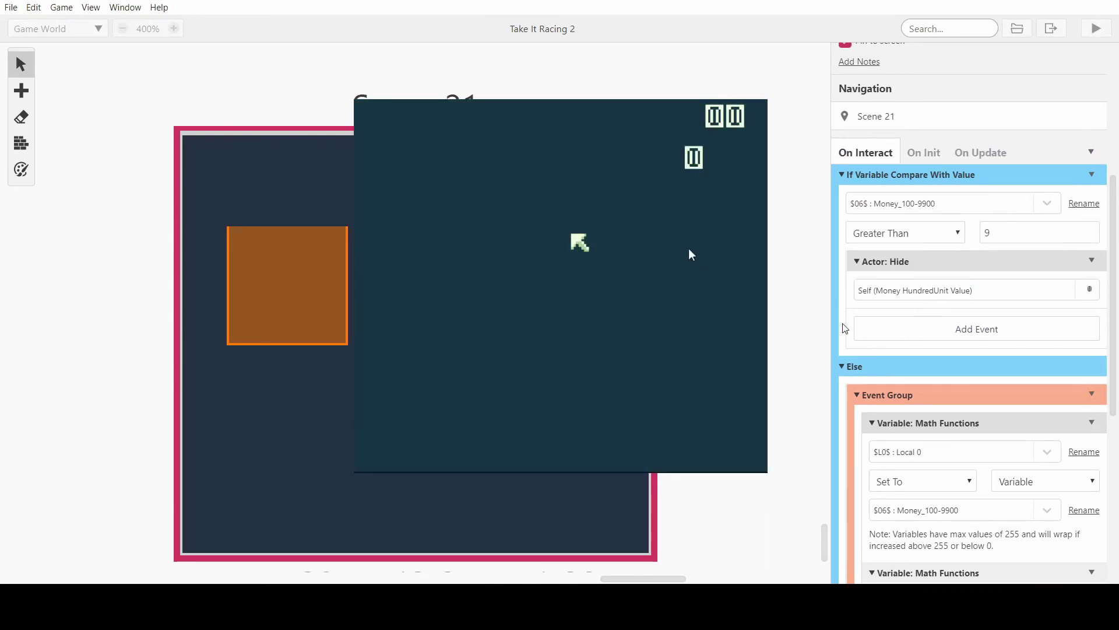
click(579, 545)
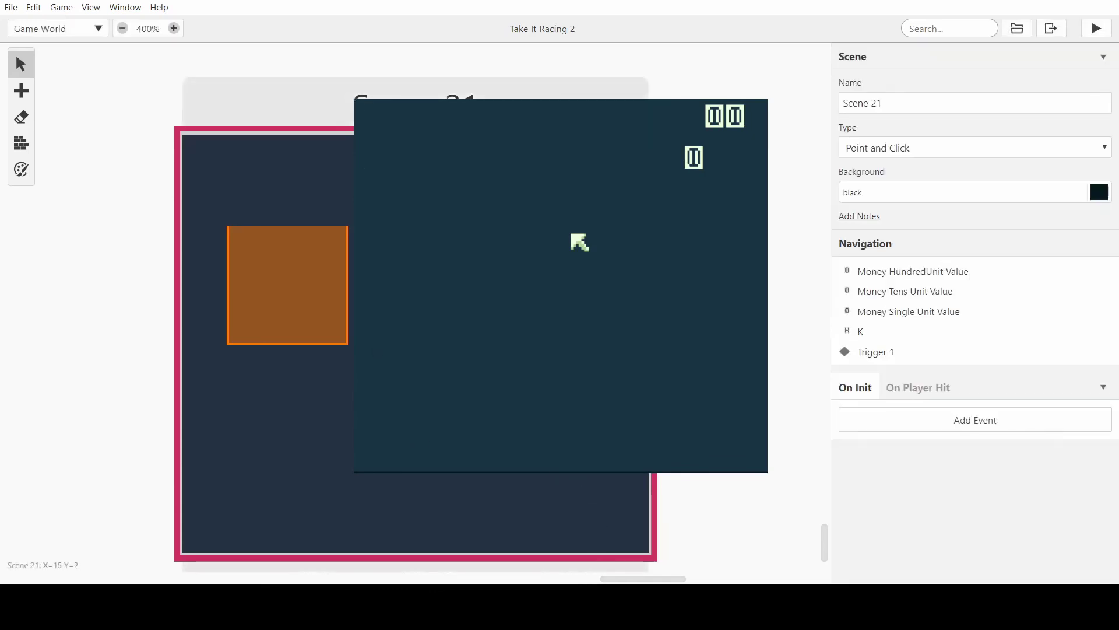
drag(544, 193, 544, 170)
Rerun the game and activate the trigger repeatedly, dismissing each message, until the money passes 10000 to test the hundred digit's hiding
click(1096, 28)
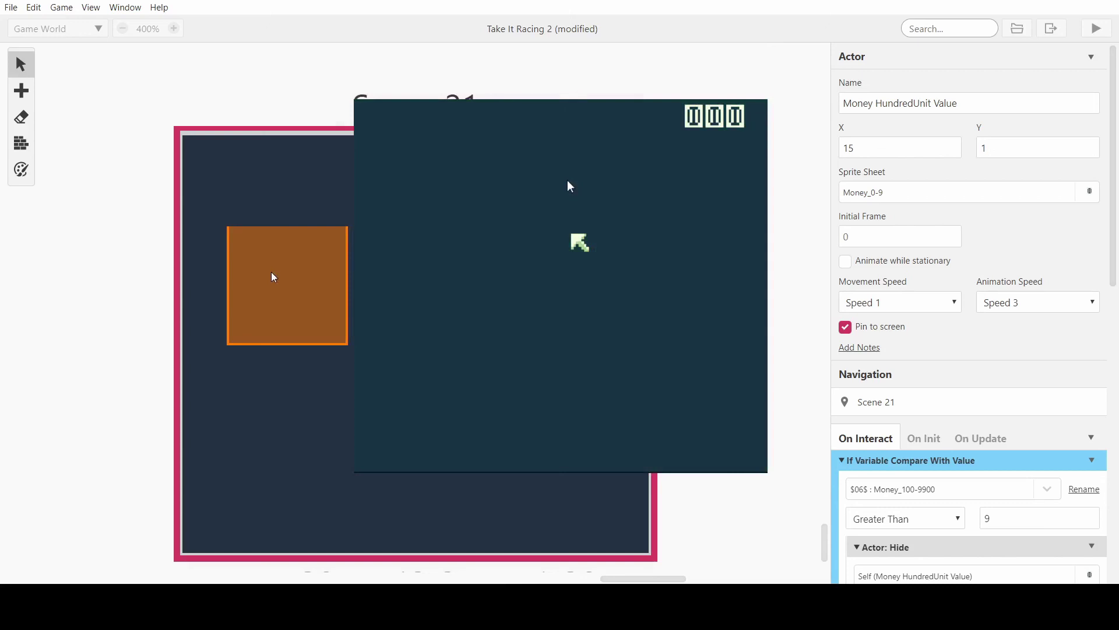
key(Left)
key(z)
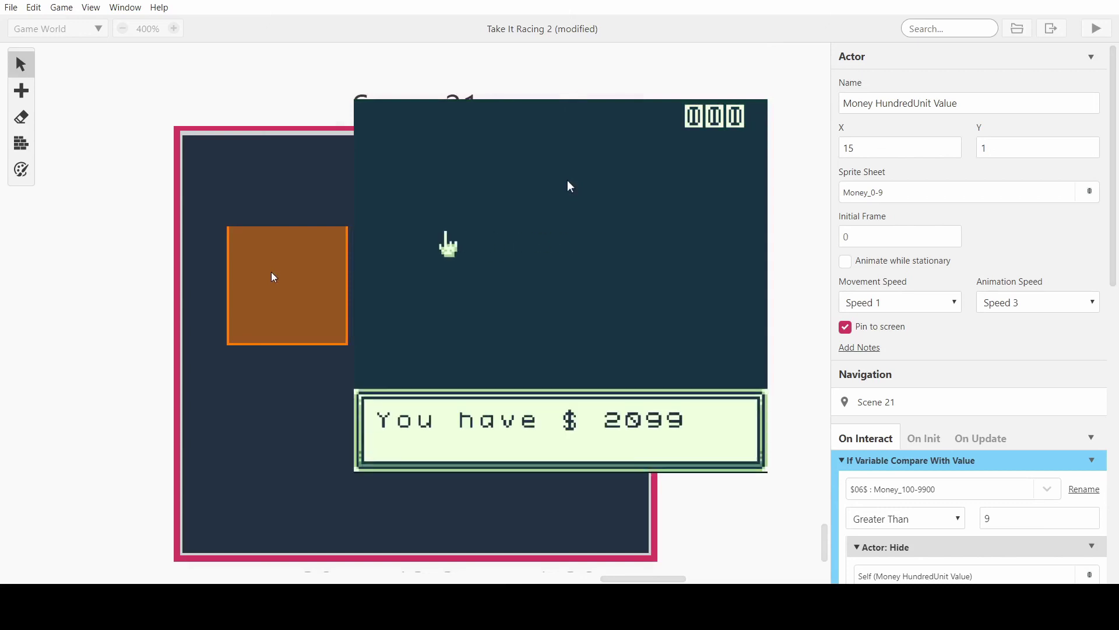
key(z)
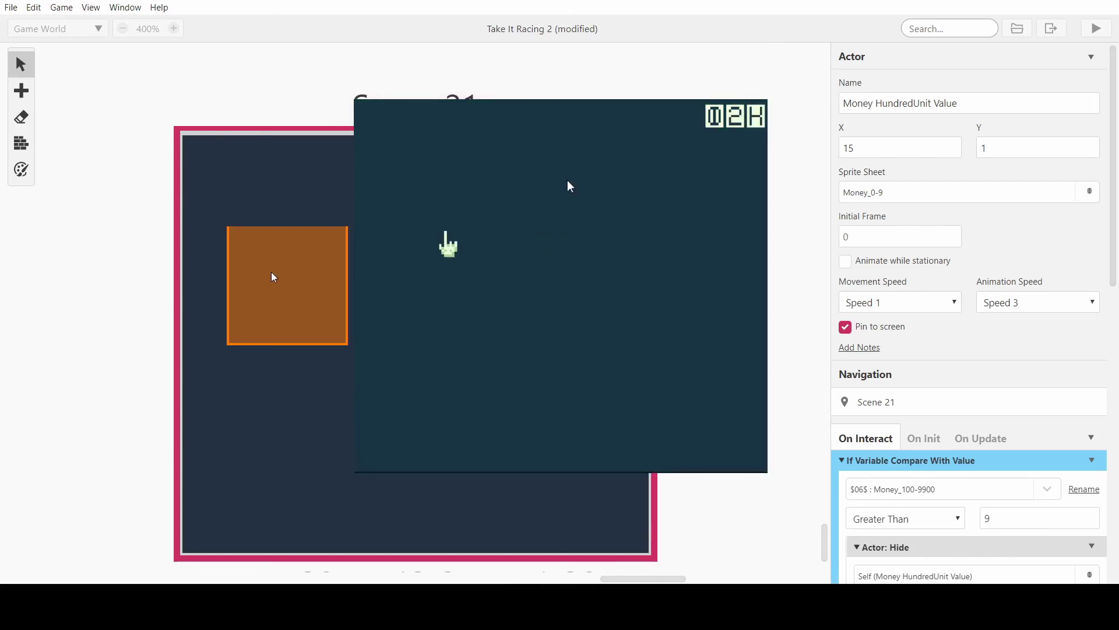
key(z)
key(z)
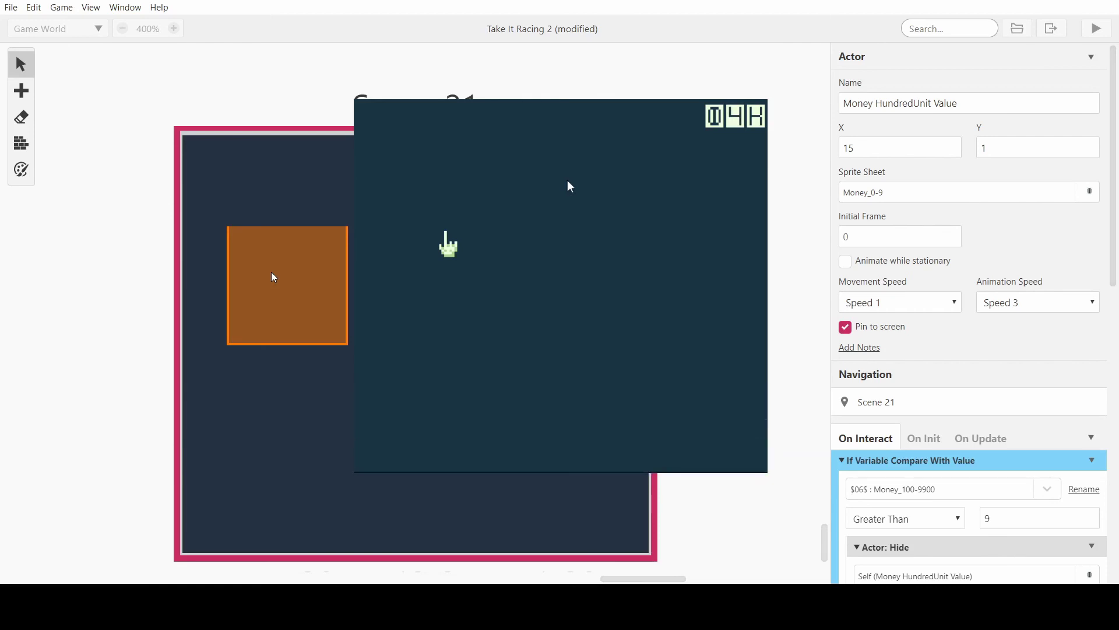
key(z)
key(z)
key(z)
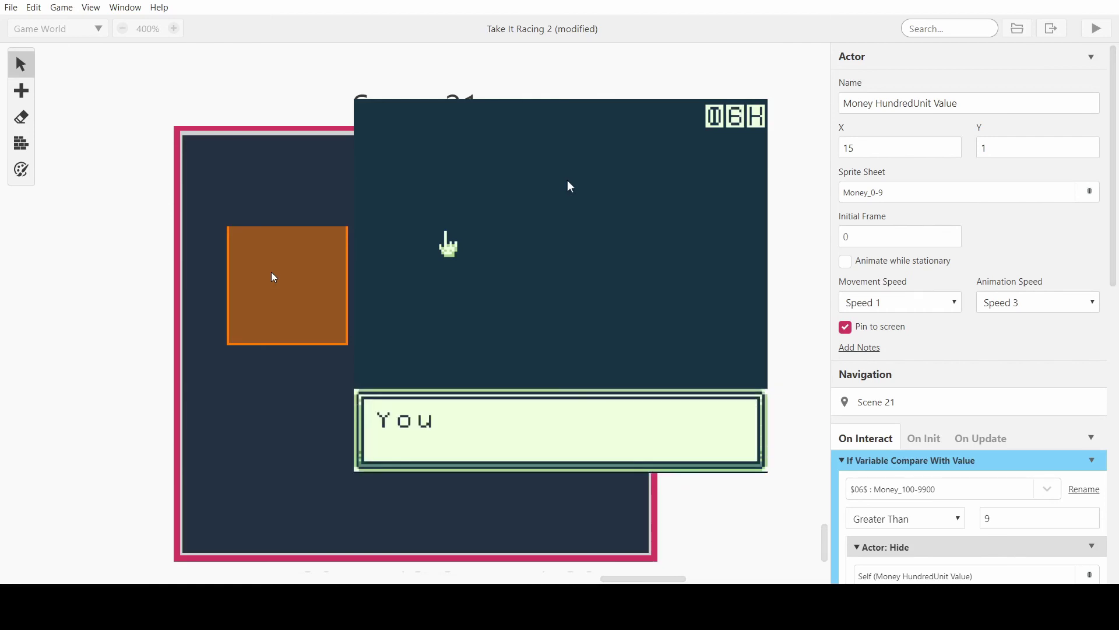
key(z)
key(z)
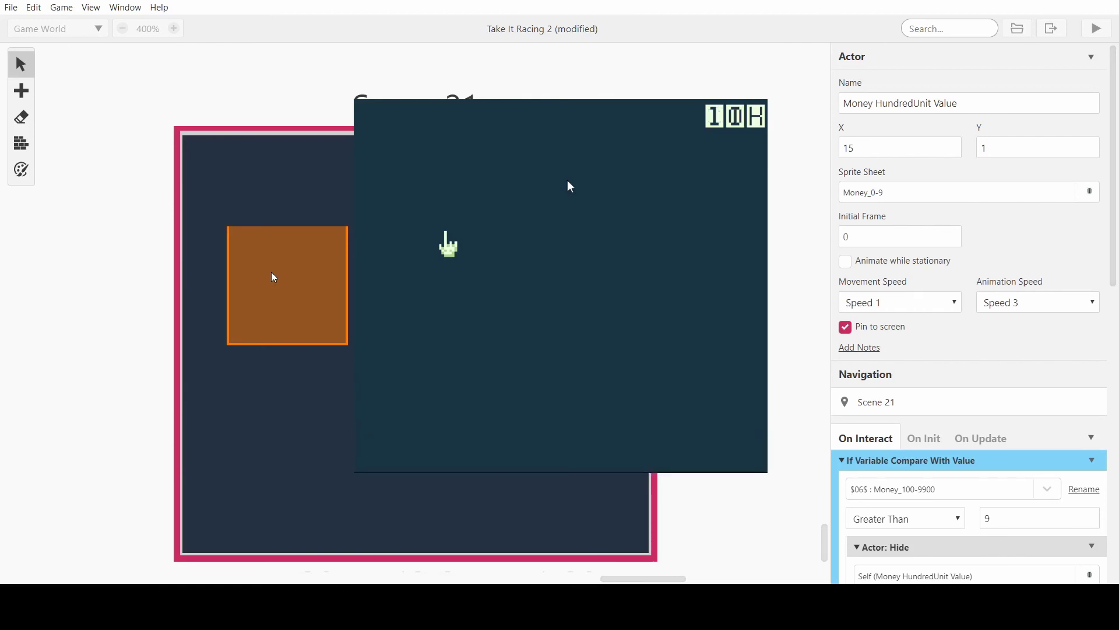
key(z)
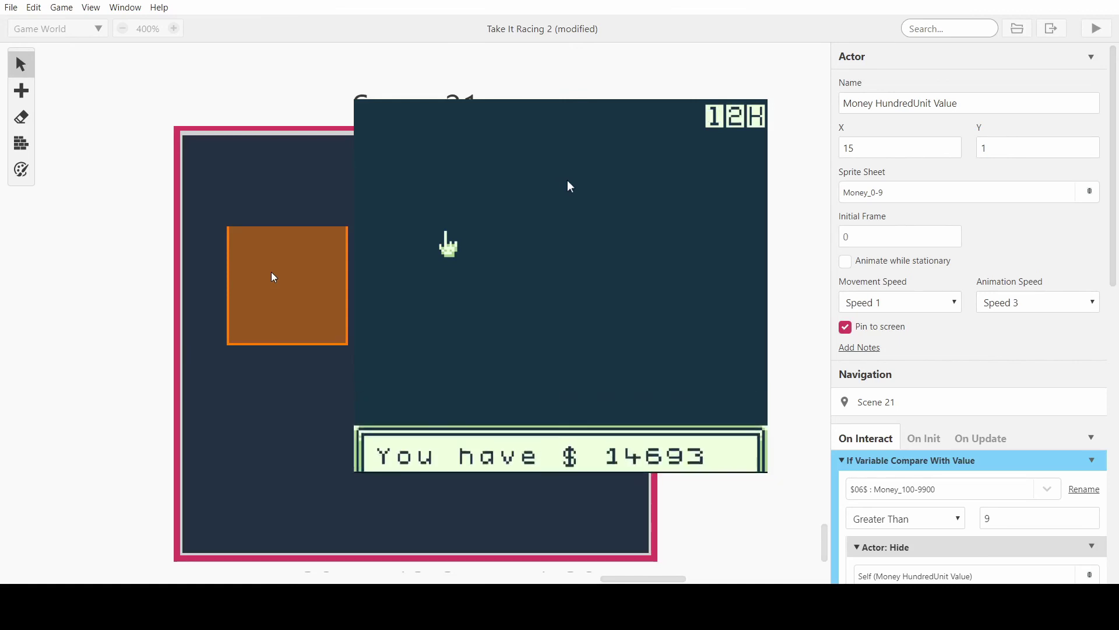
Keep activating the trigger and dismissing its messages until the money passes 25000 to test the counter's ten-thousands and thousands digits
key(z)
key(z)
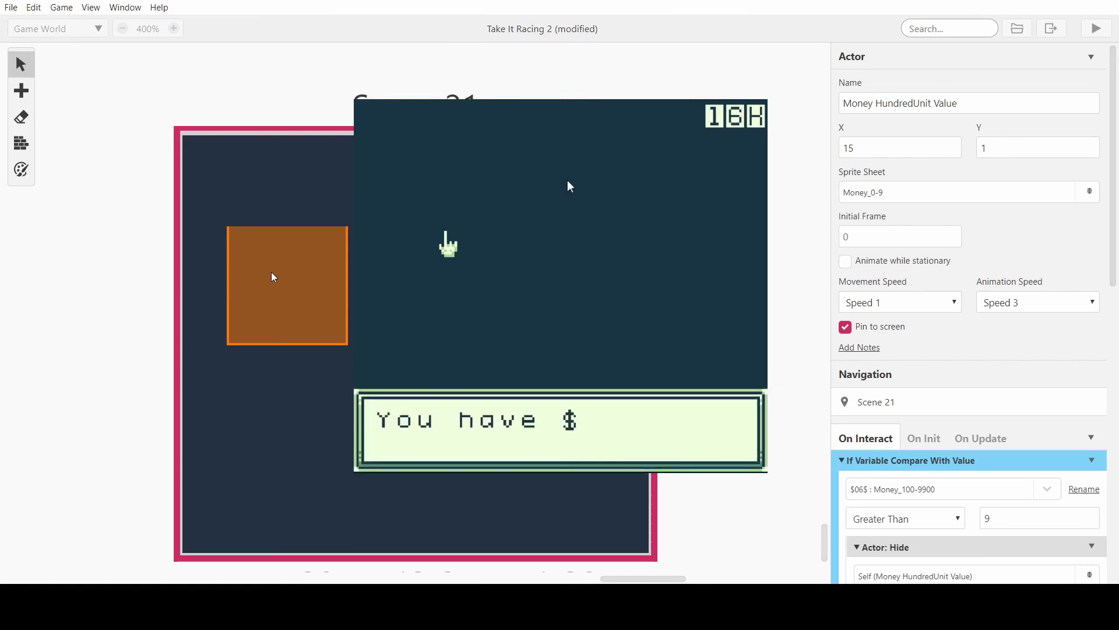
key(z)
key(z)
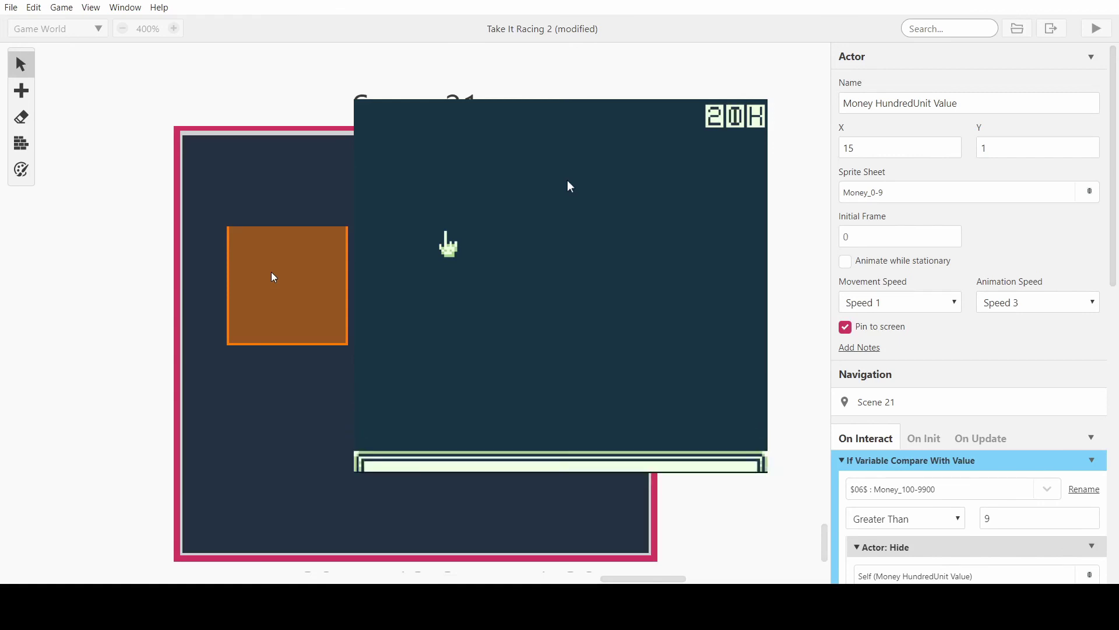
key(z)
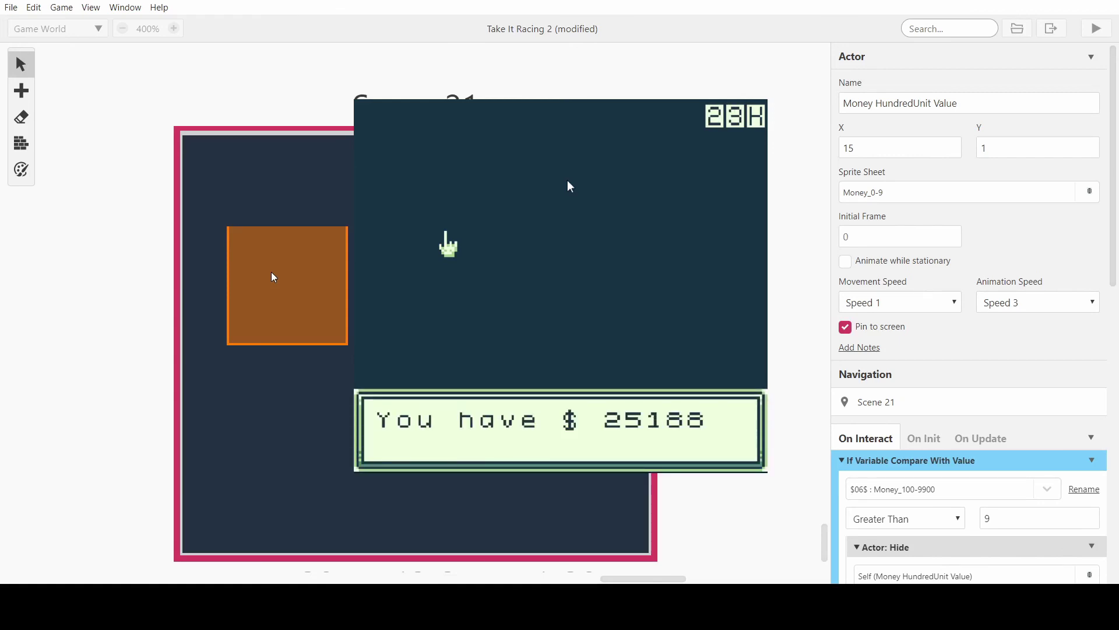
key(z)
key(z)
key(z)
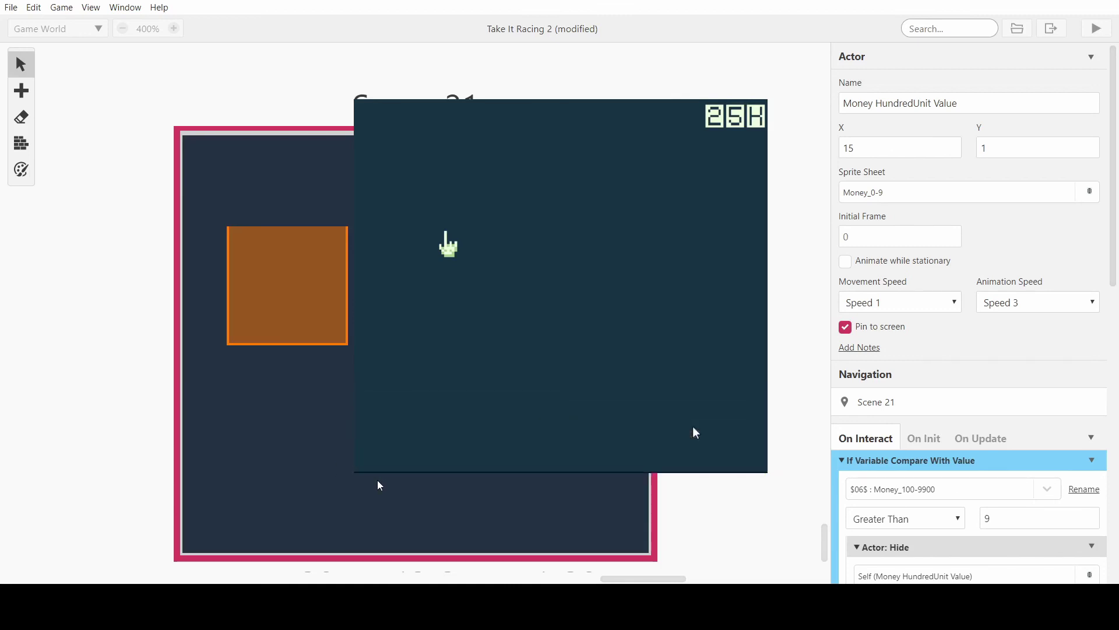
Activate the trigger several more times and dismiss each message to test the counter at its upper limit
key(z)
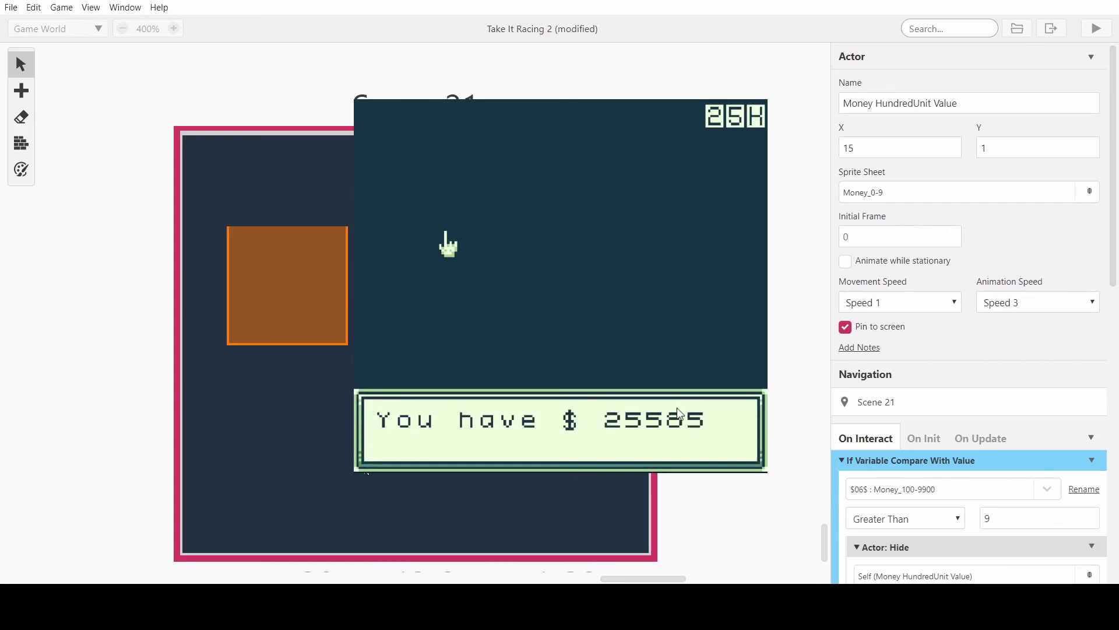
key(z)
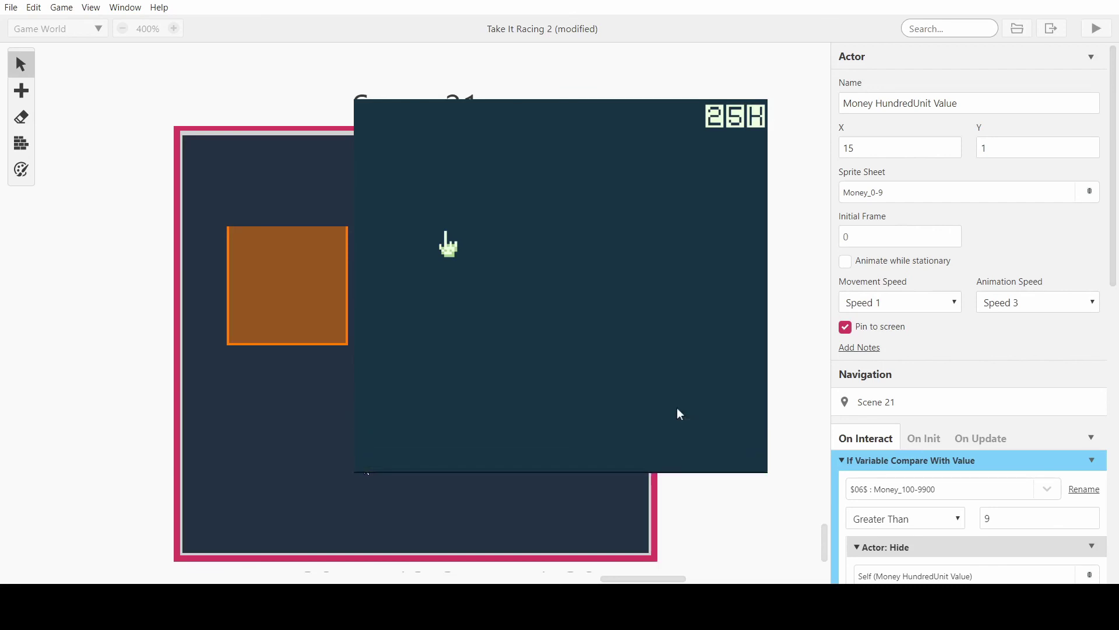
key(z)
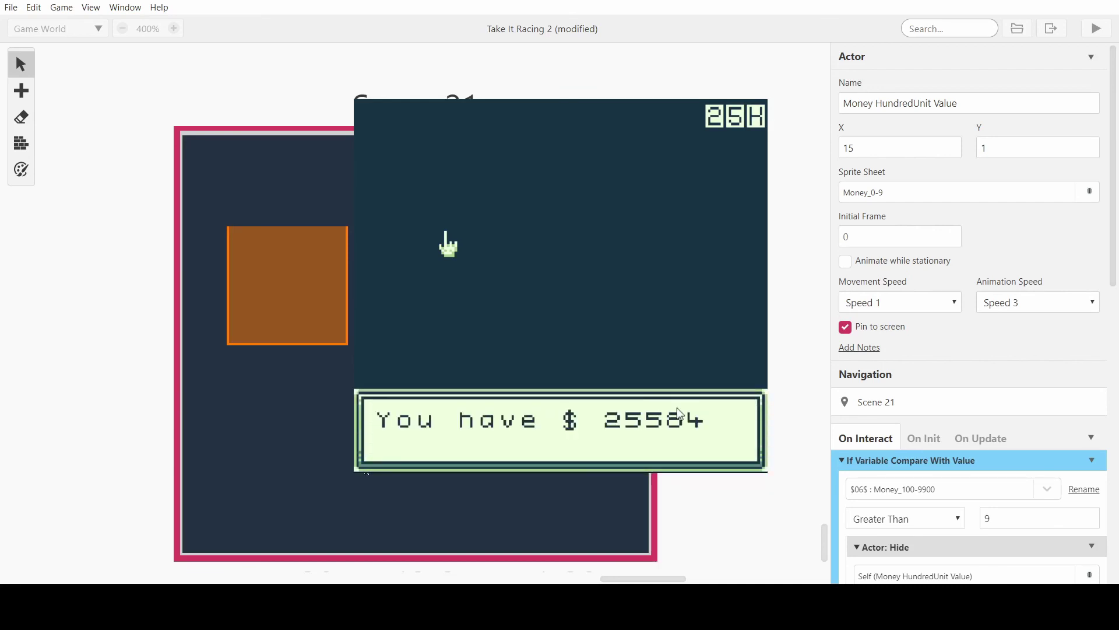
key(z)
key(z)
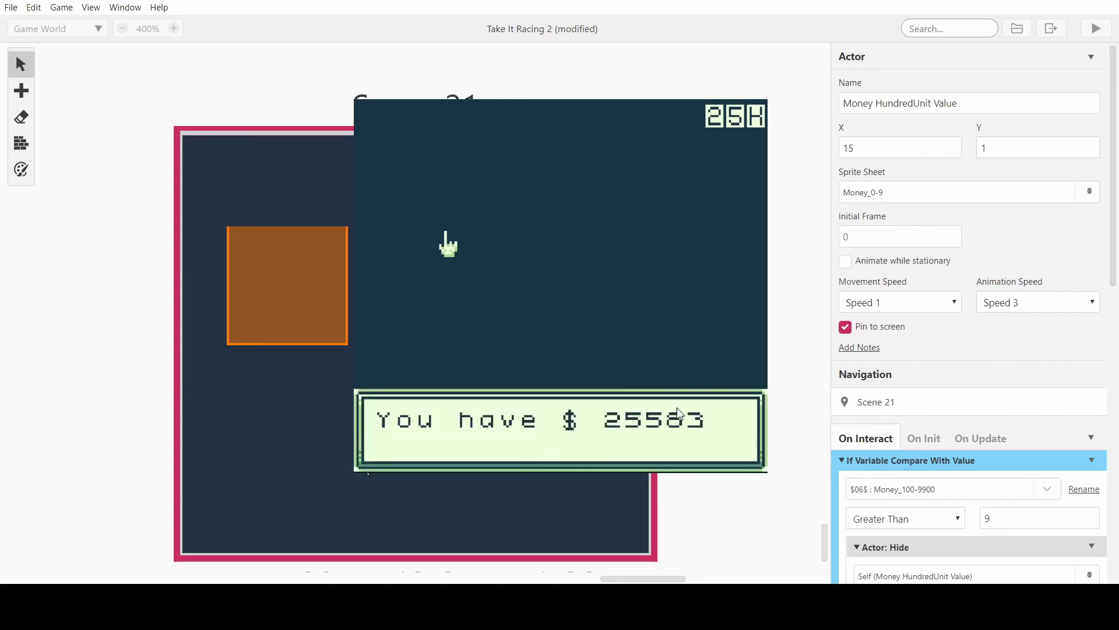
key(z)
key(z)
key(z)
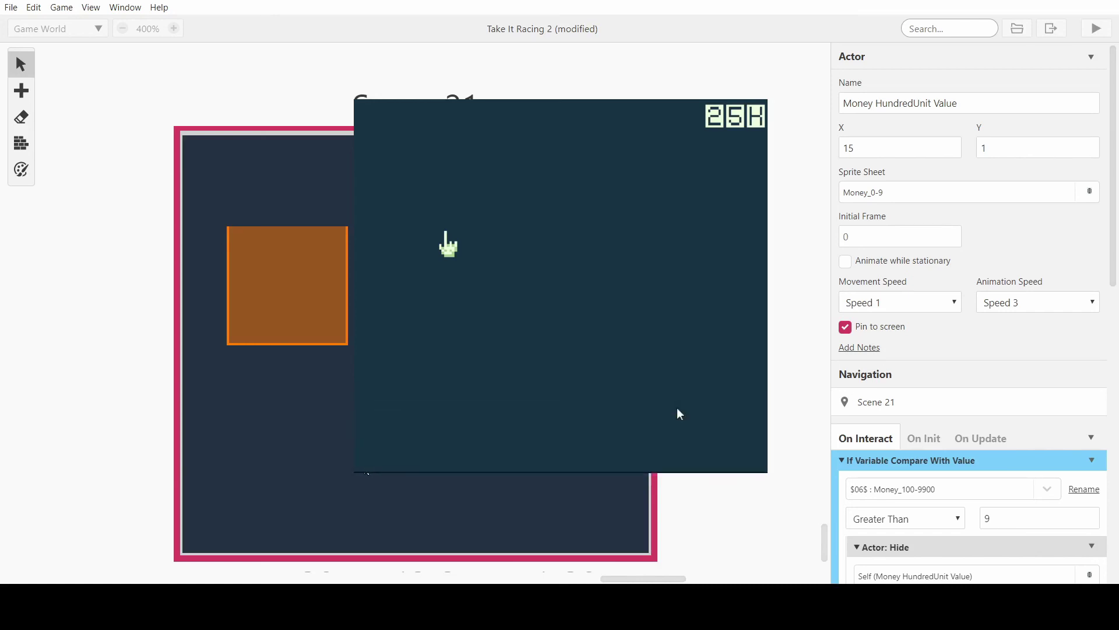
Move the game cursor up to the money counter and point it at the ten-thousands and thousands digits
key(Up)
key(Right)
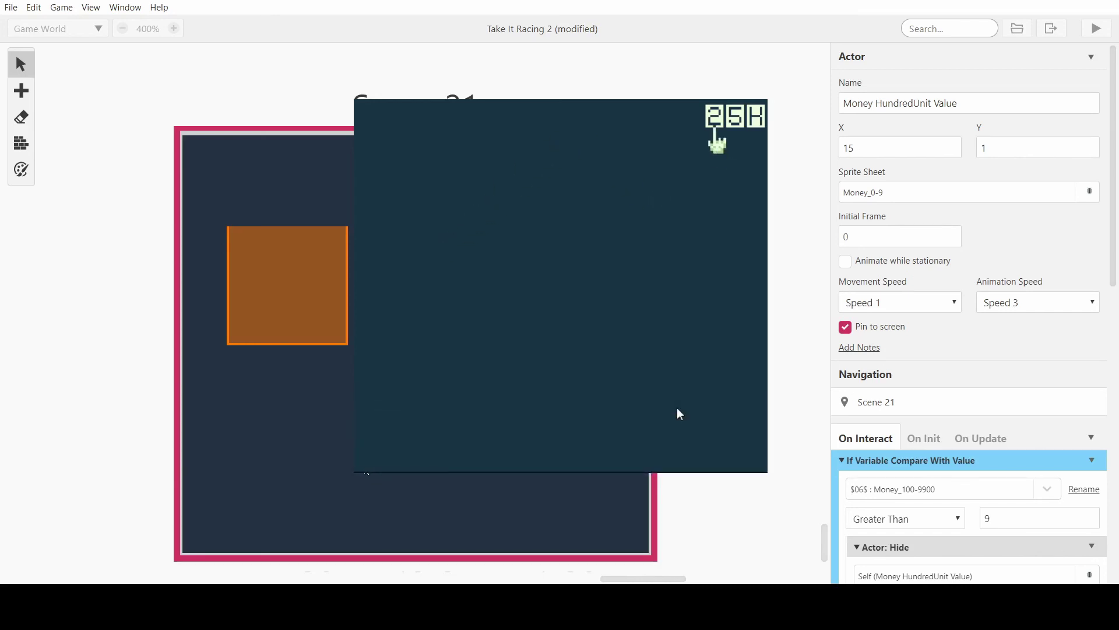
key(Left)
key(Right)
key(Right)
key(Left)
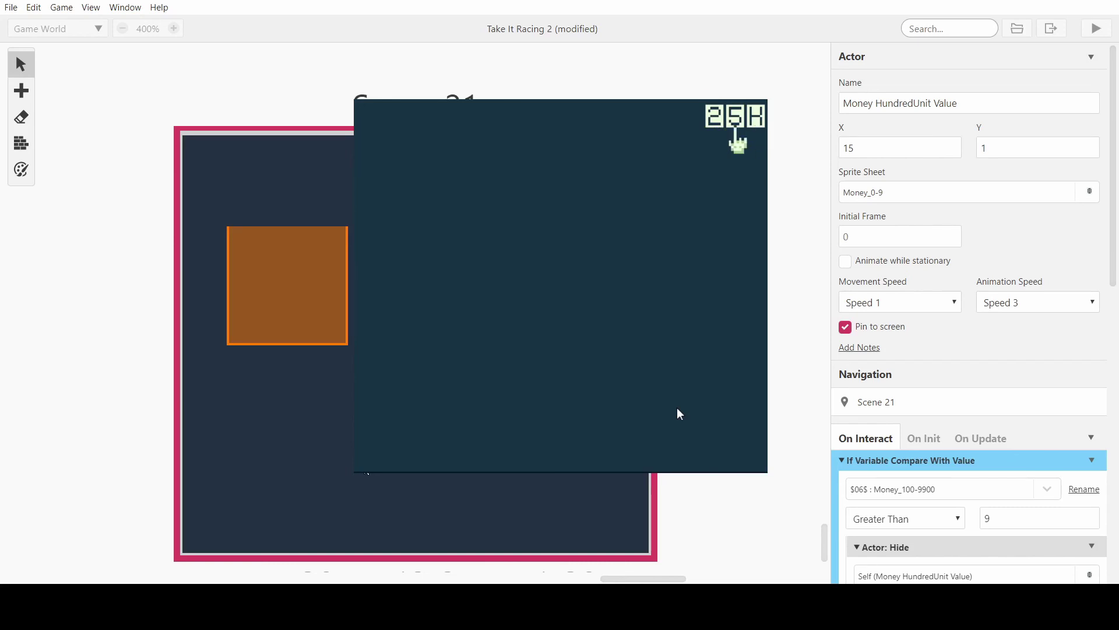
key(Down)
key(Left)
key(Left)
key(Up)
key(Down)
key(Left)
key(Up)
key(Right)
key(Right)
key(Down)
key(Up)
key(Left)
key(Down)
key(Left)
key(Down)
key(Left)
key(Right)
key(Up)
key(Right)
key(Right)
key(Left)
key(Up)
key(Down)
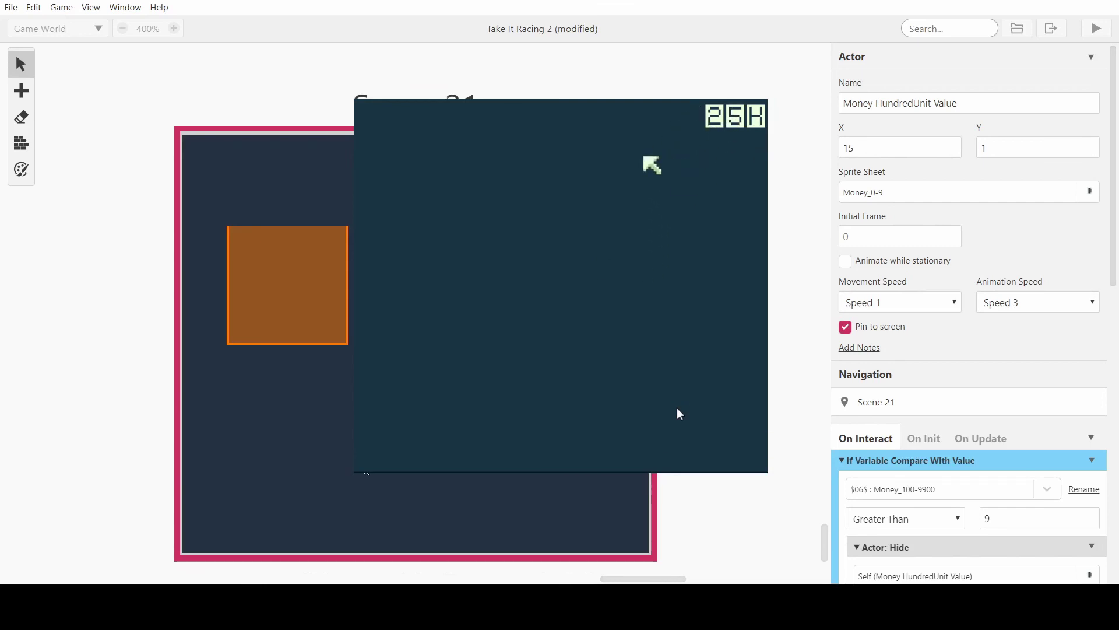
key(Right)
key(Up)
key(Right)
key(Left)
key(Up)
key(Down)
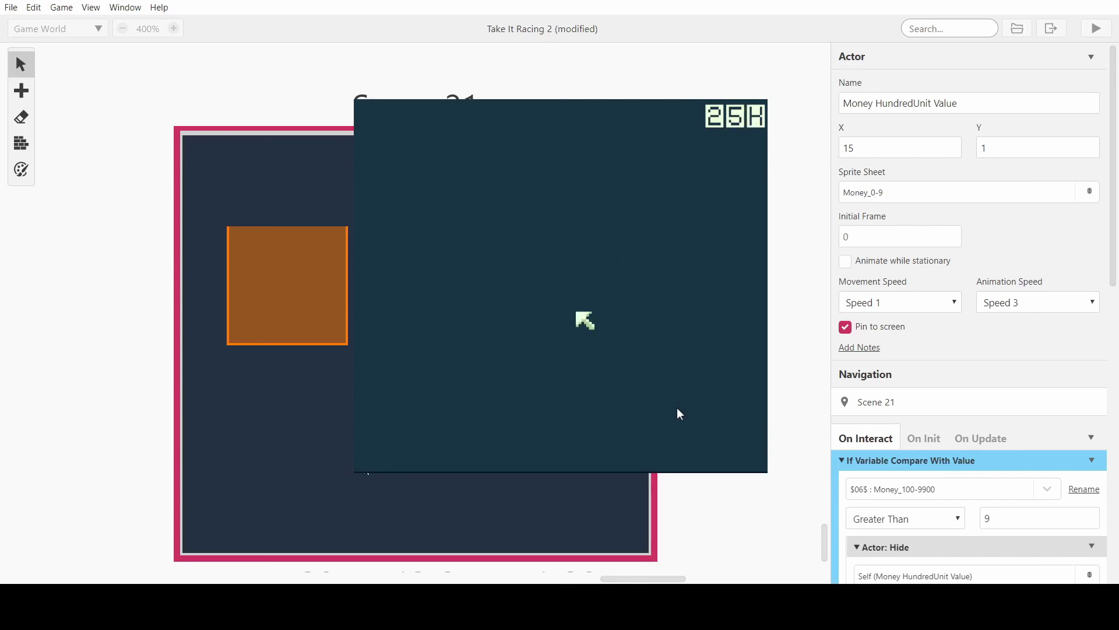
key(Up)
key(Right)
key(Up)
key(Left)
key(Down)
key(Left)
key(Down)
key(Right)
key(Up)
key(Right)
key(Up)
key(Left)
Return the game cursor to the trigger area and activate it twice more, dismissing the first message, to recheck the counter
key(Left)
key(Down)
key(Left)
key(Down)
key(Up)
key(Right)
key(z)
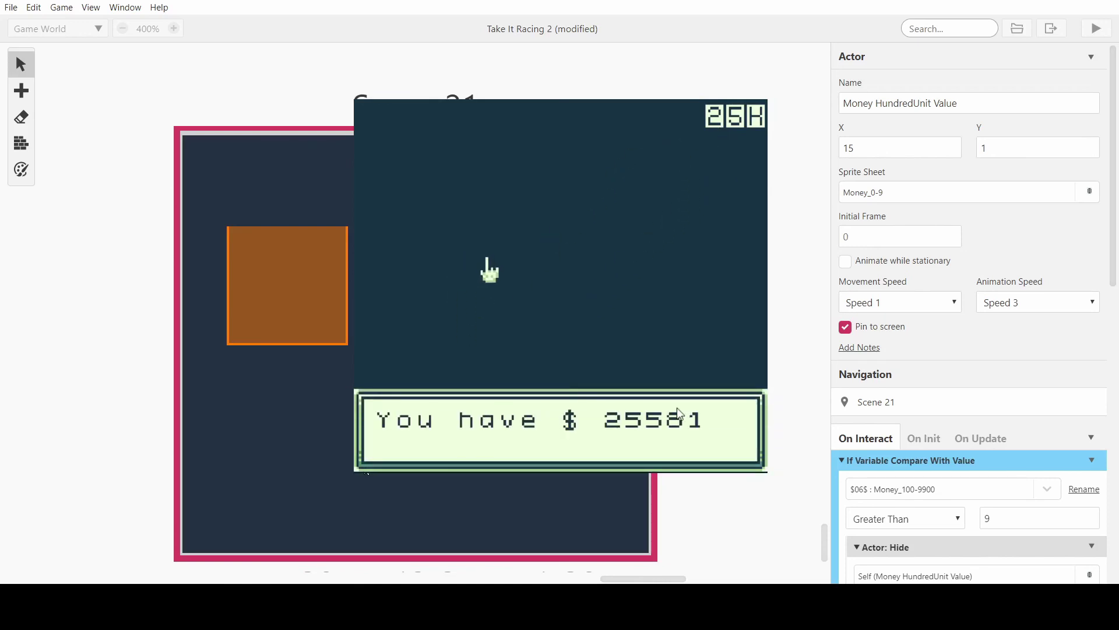
key(z)
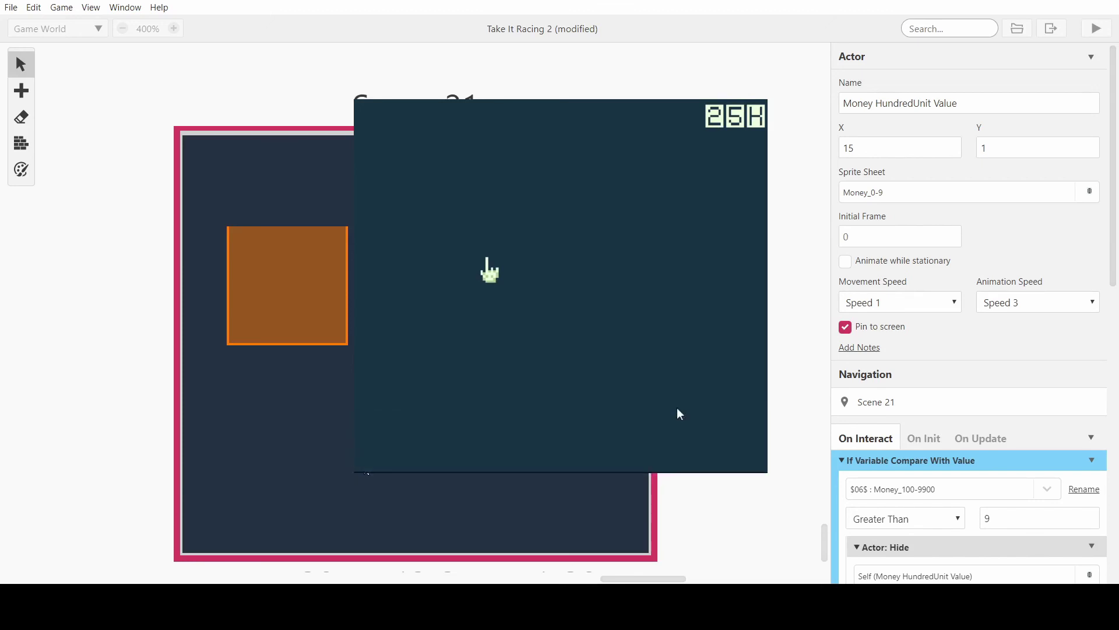
key(z)
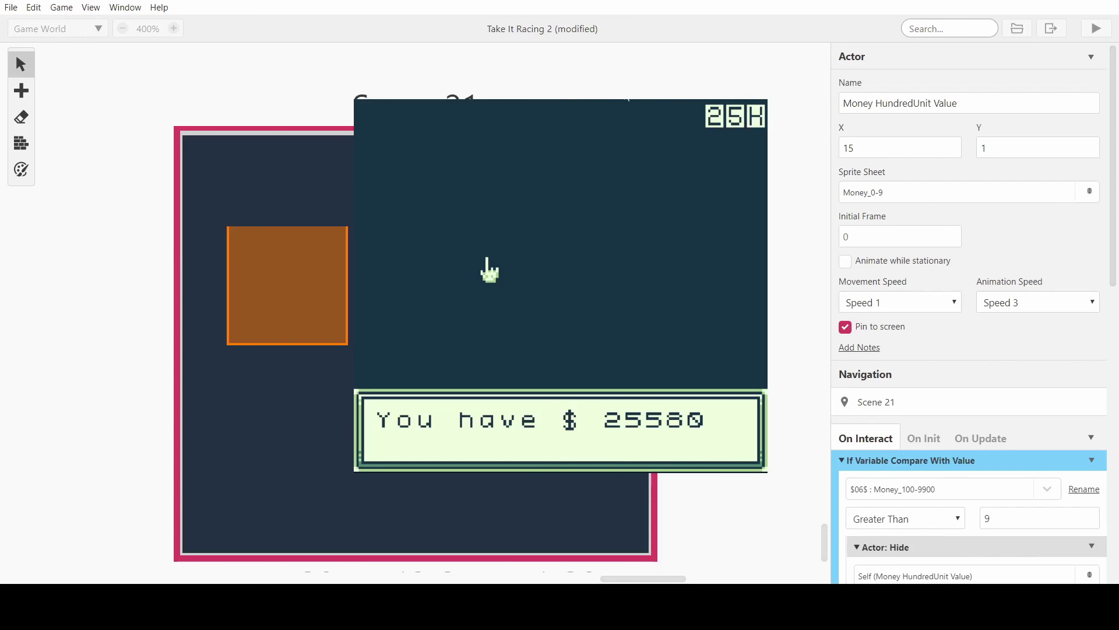
Review the Money HundredUnit Value actor's On Interact script, from the Greater Than 9 comparison through the Else event group
scroll(914, 284, down, 8)
scroll(915, 284, up, 8)
scroll(956, 291, down, 8)
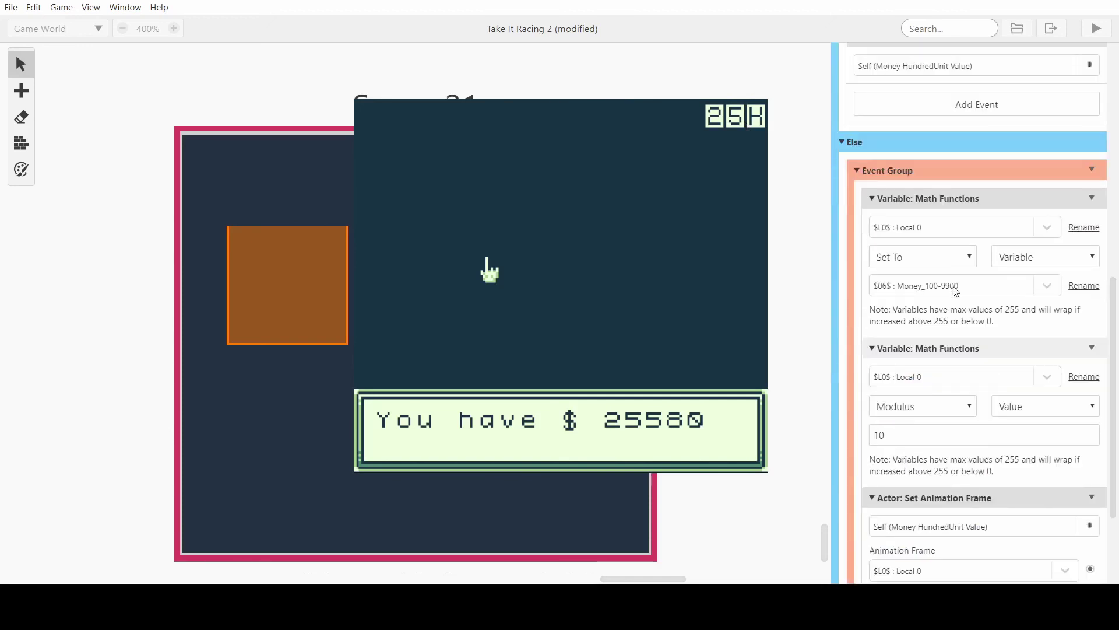
scroll(956, 292, down, 3)
scroll(956, 292, up, 8)
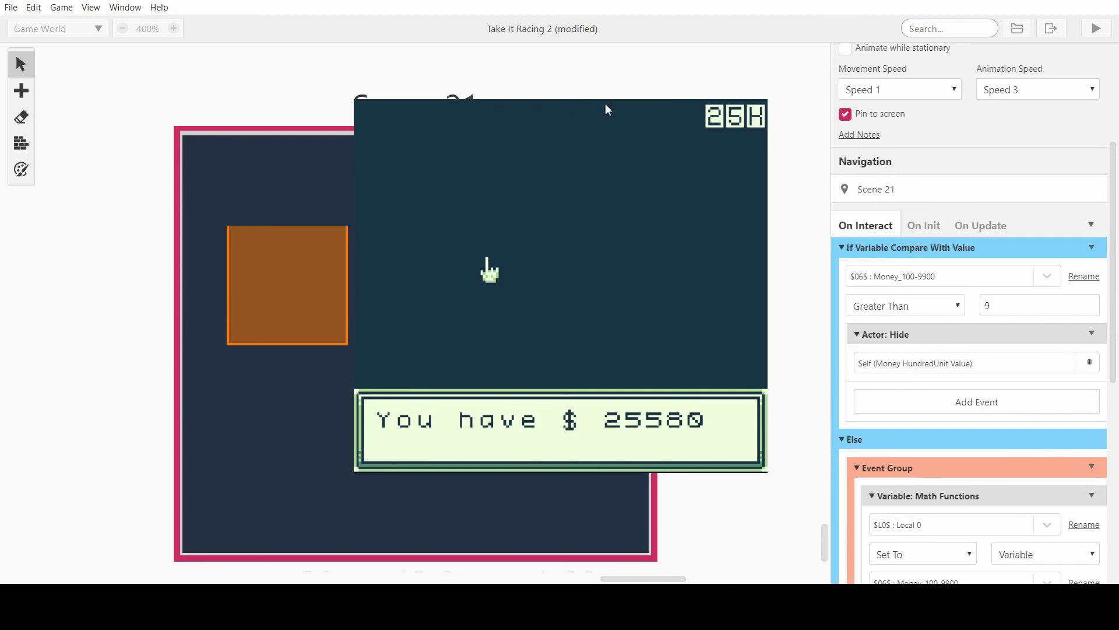
scroll(844, 315, down, 8)
scroll(938, 343, up, 5)
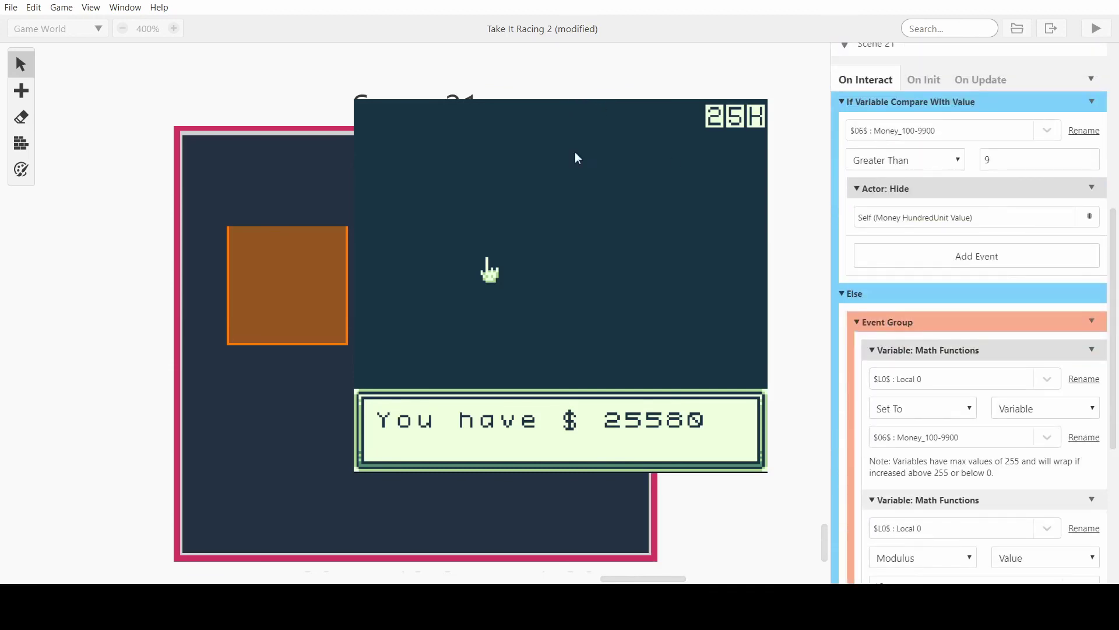